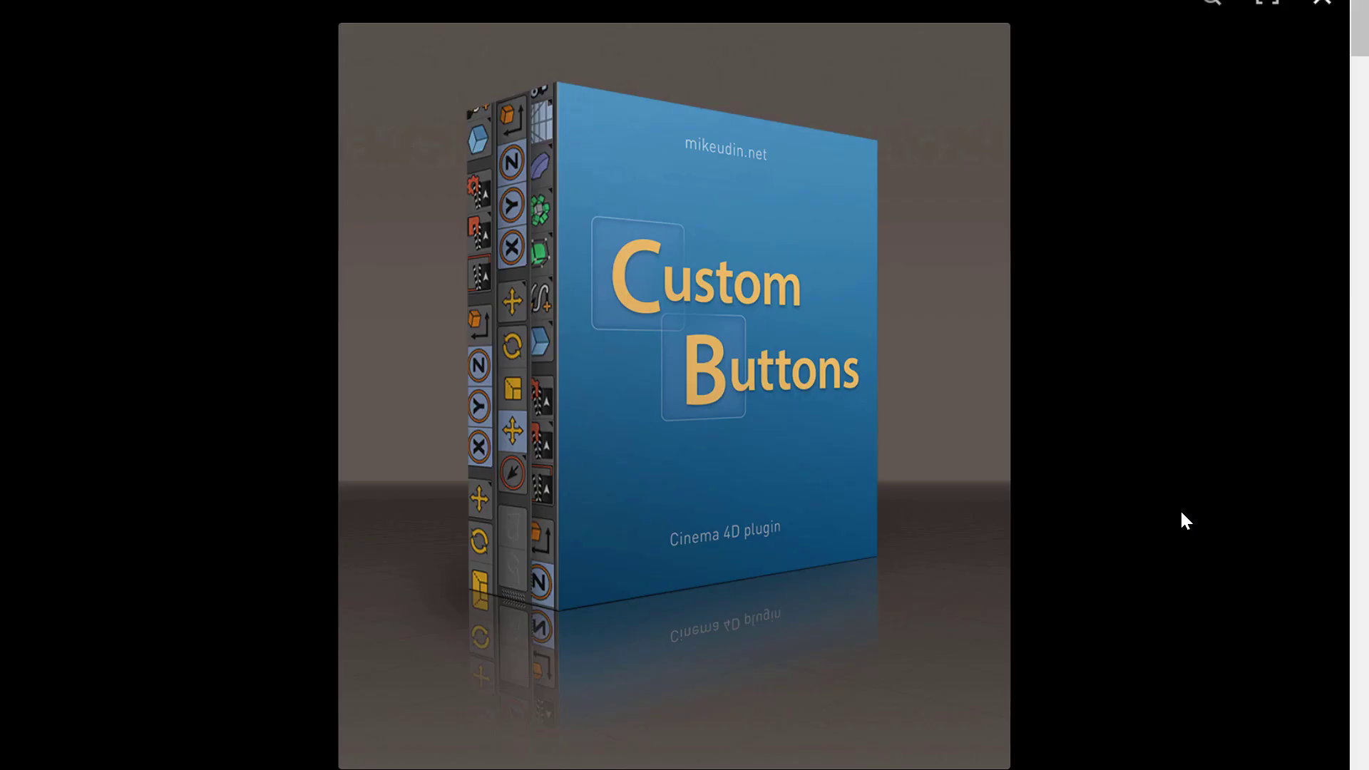
# Step: Close the enlarged product image and scroll down through the Custom Buttons feature sections
pyautogui.click(1122, 524)
pyautogui.scroll(-5, 1119, 527)
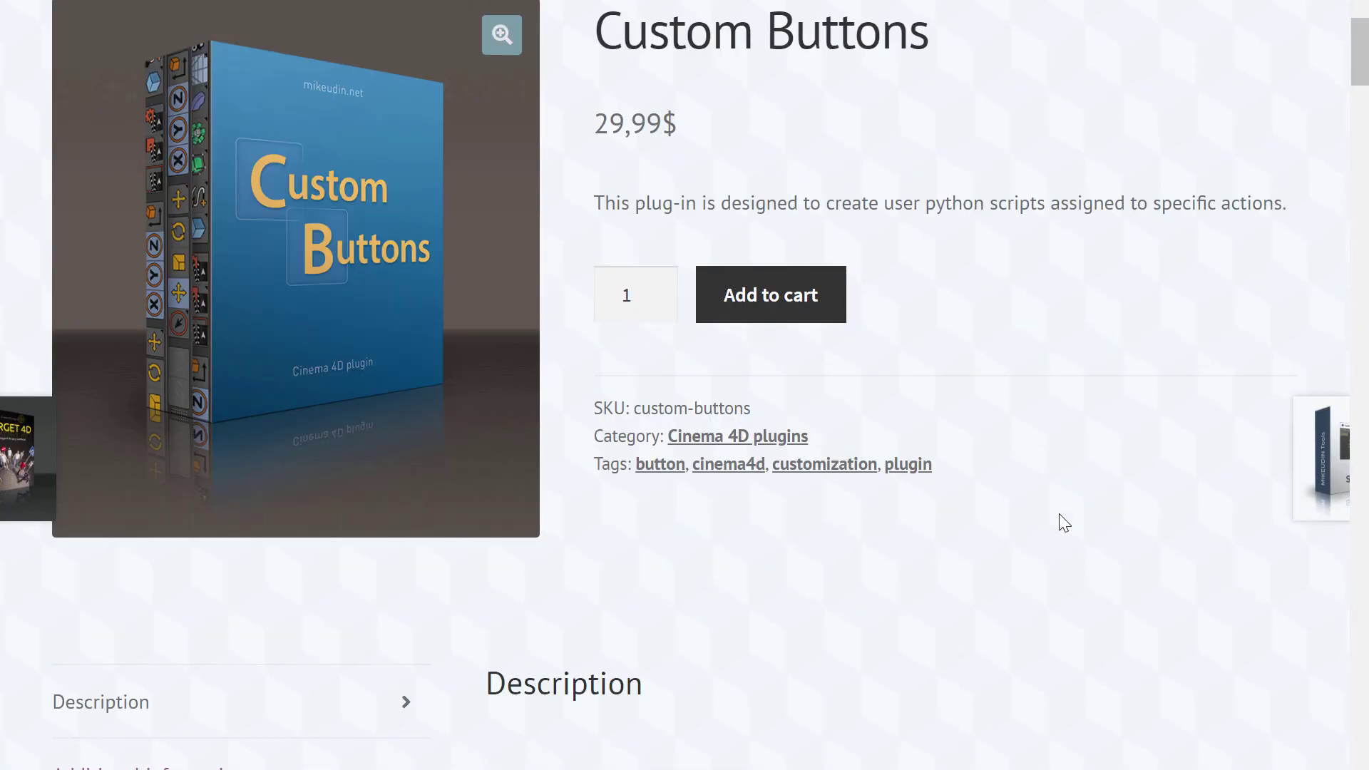
pyautogui.scroll(-5, 1059, 513)
pyautogui.scroll(-4, 1058, 515)
pyautogui.scroll(-6, 671, 580)
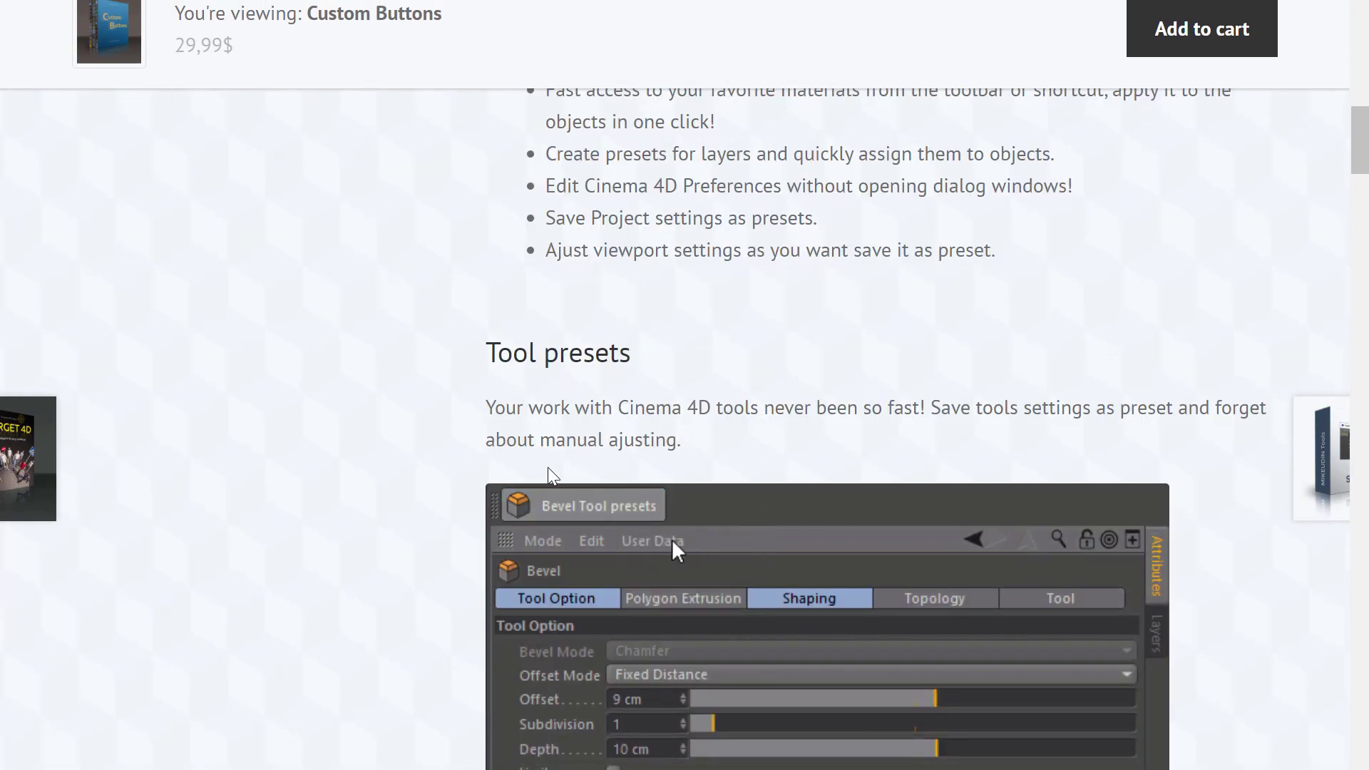
pyautogui.scroll(-3, 699, 473)
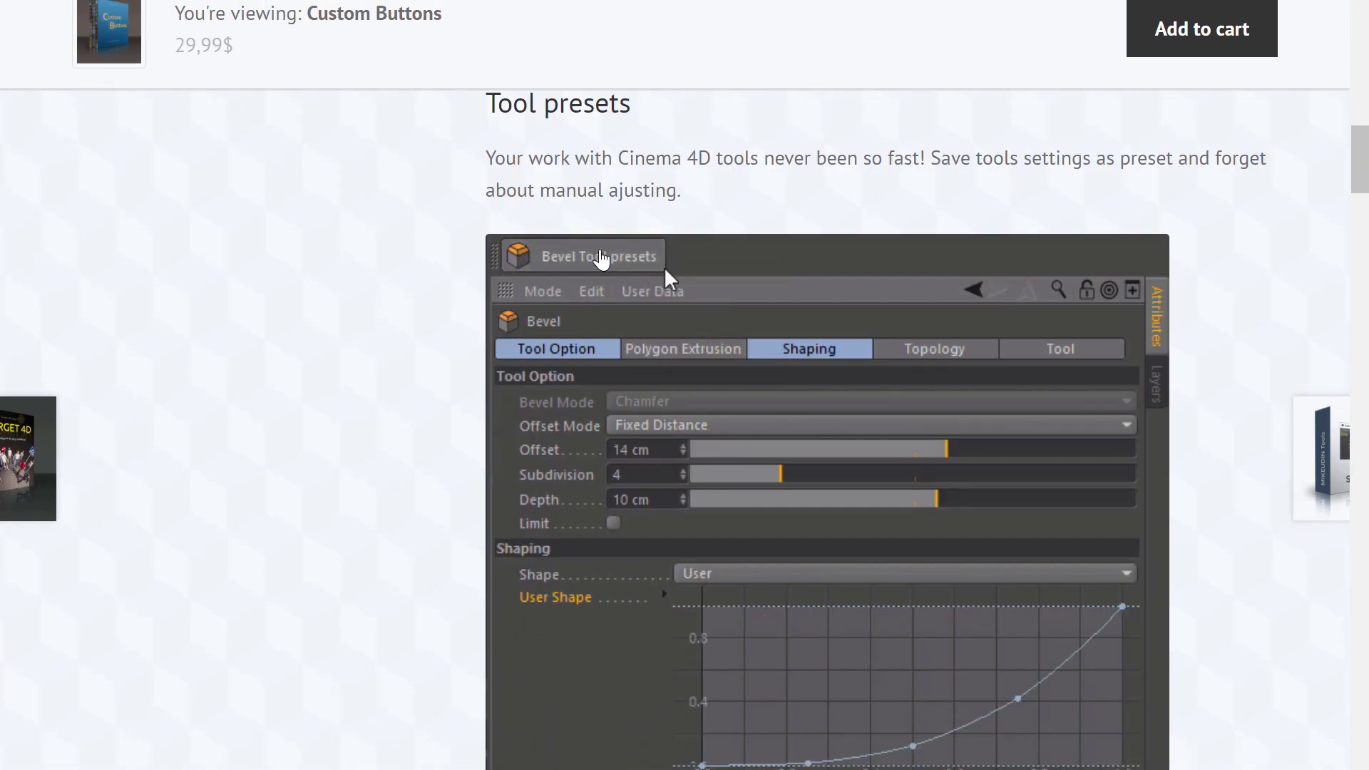
pyautogui.scroll(-2, 623, 267)
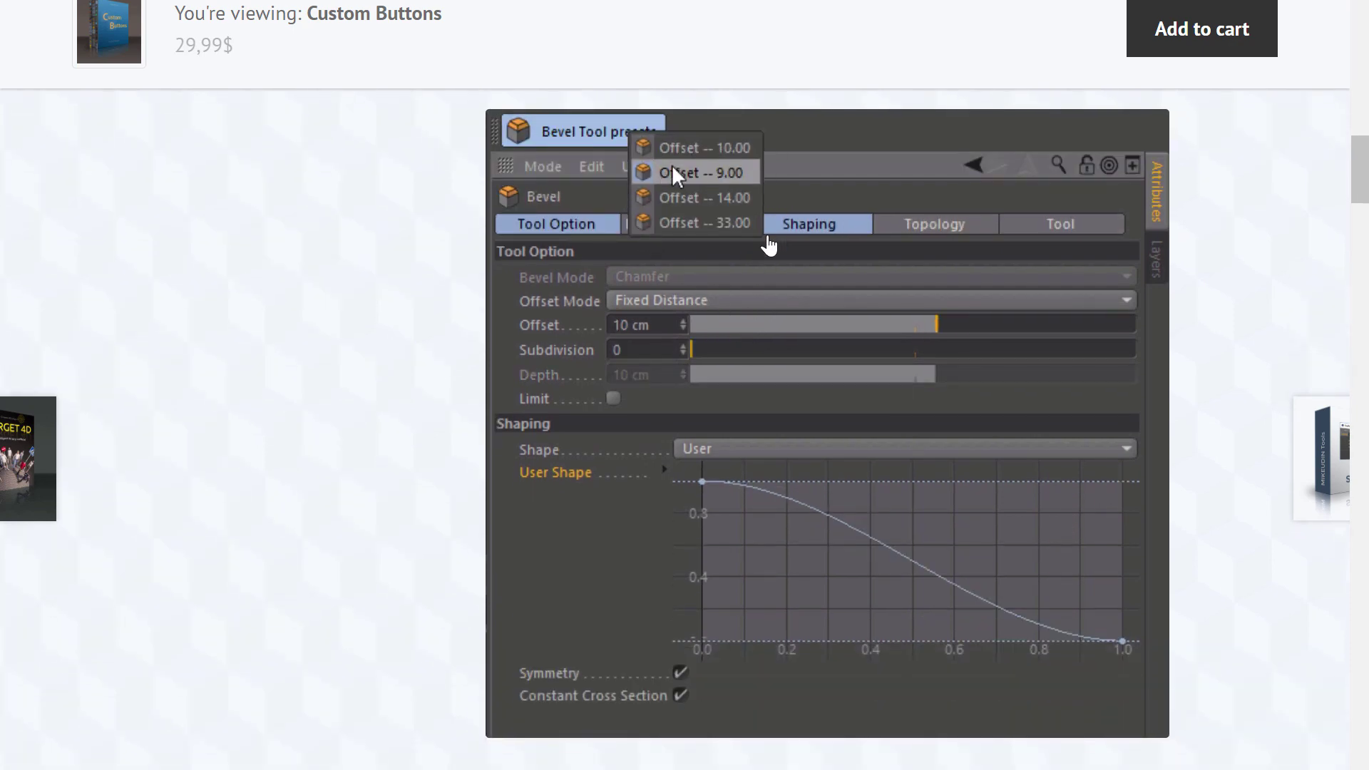
pyautogui.scroll(-5, 826, 456)
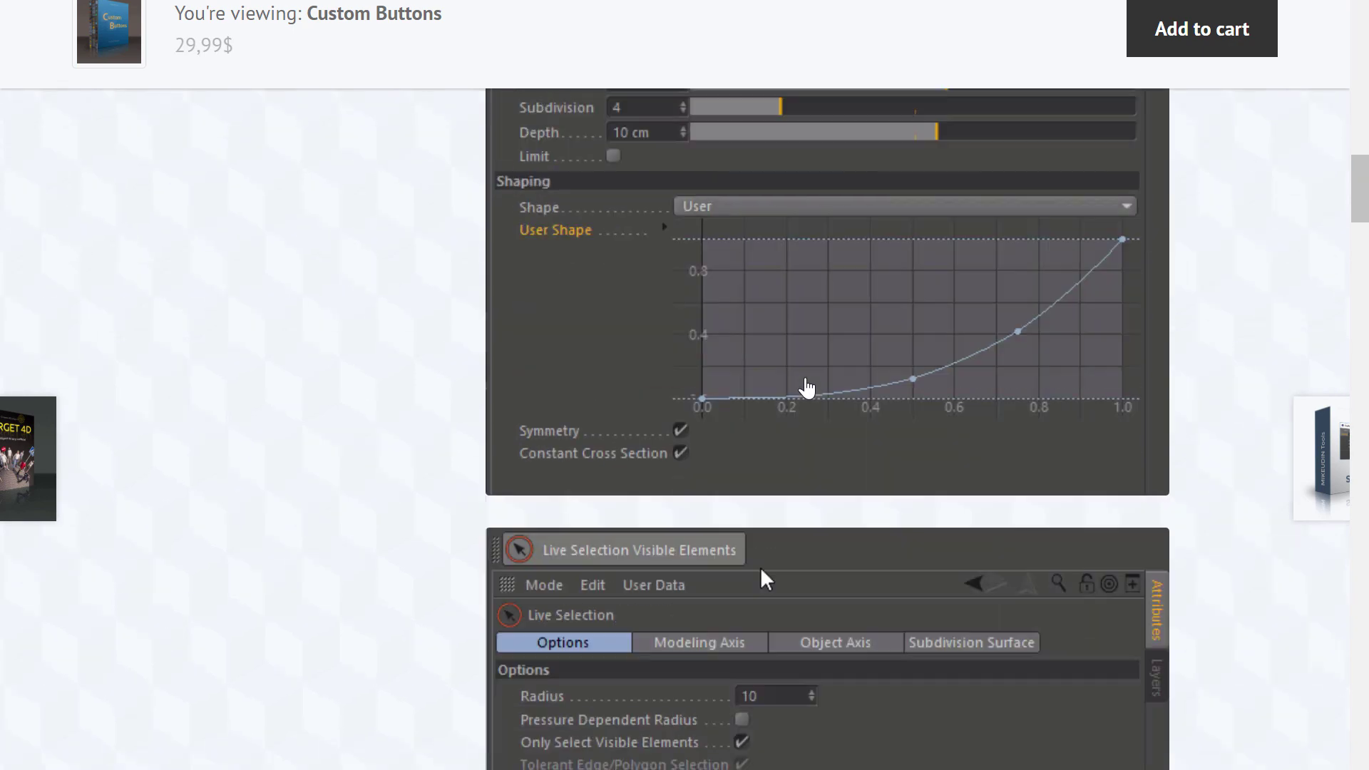
pyautogui.scroll(-4, 826, 444)
pyautogui.scroll(-5, 715, 480)
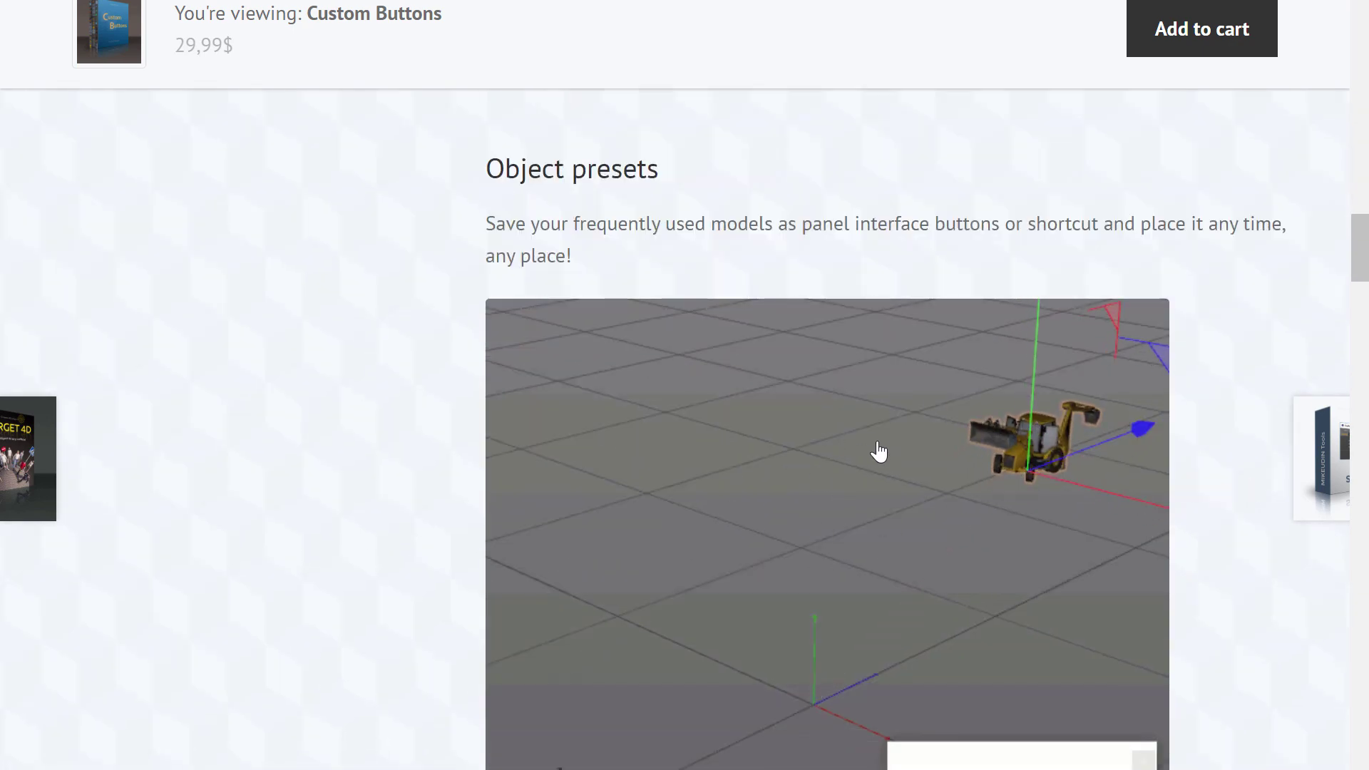
pyautogui.scroll(-2, 876, 452)
pyautogui.scroll(-1, 825, 427)
pyautogui.scroll(-2, 859, 389)
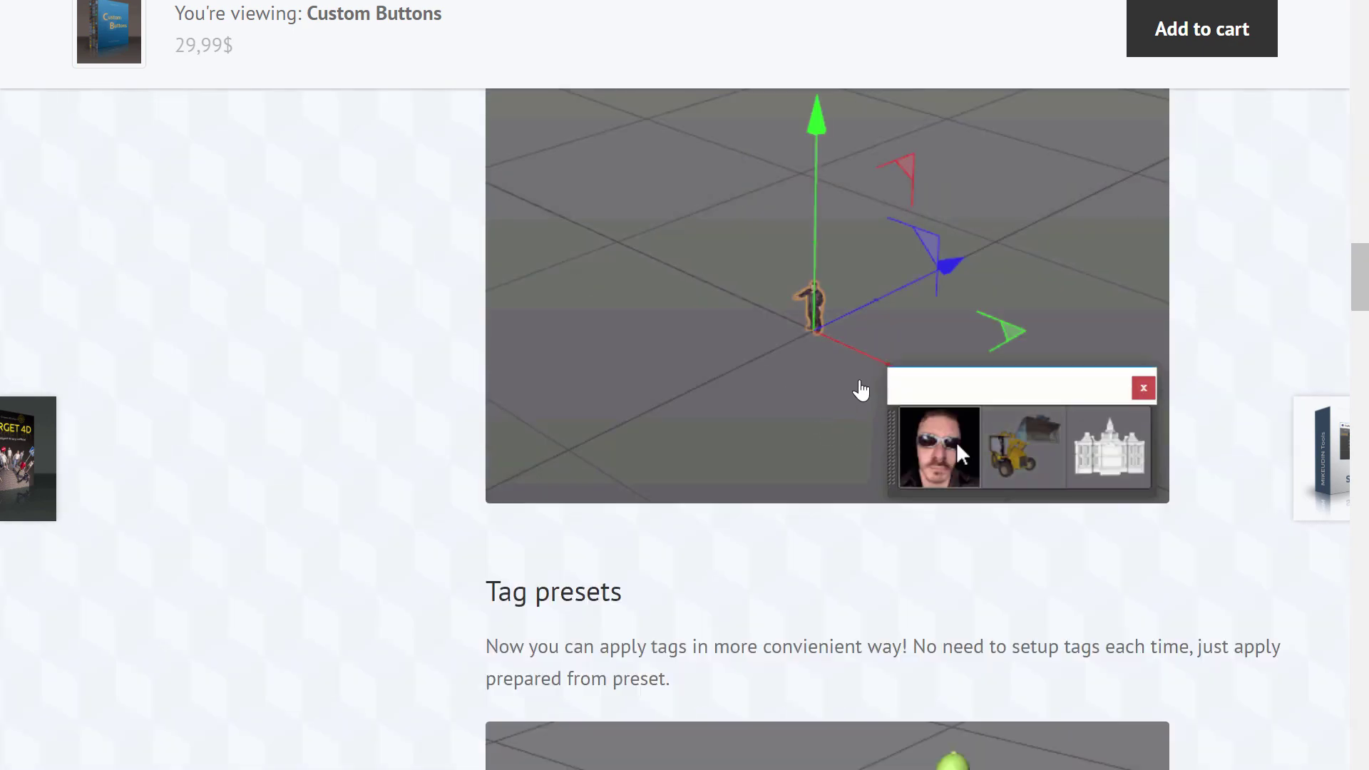
# Step: Finish reviewing the preset feature sections and switch over to Cinema 4D
pyautogui.scroll(3, 859, 388)
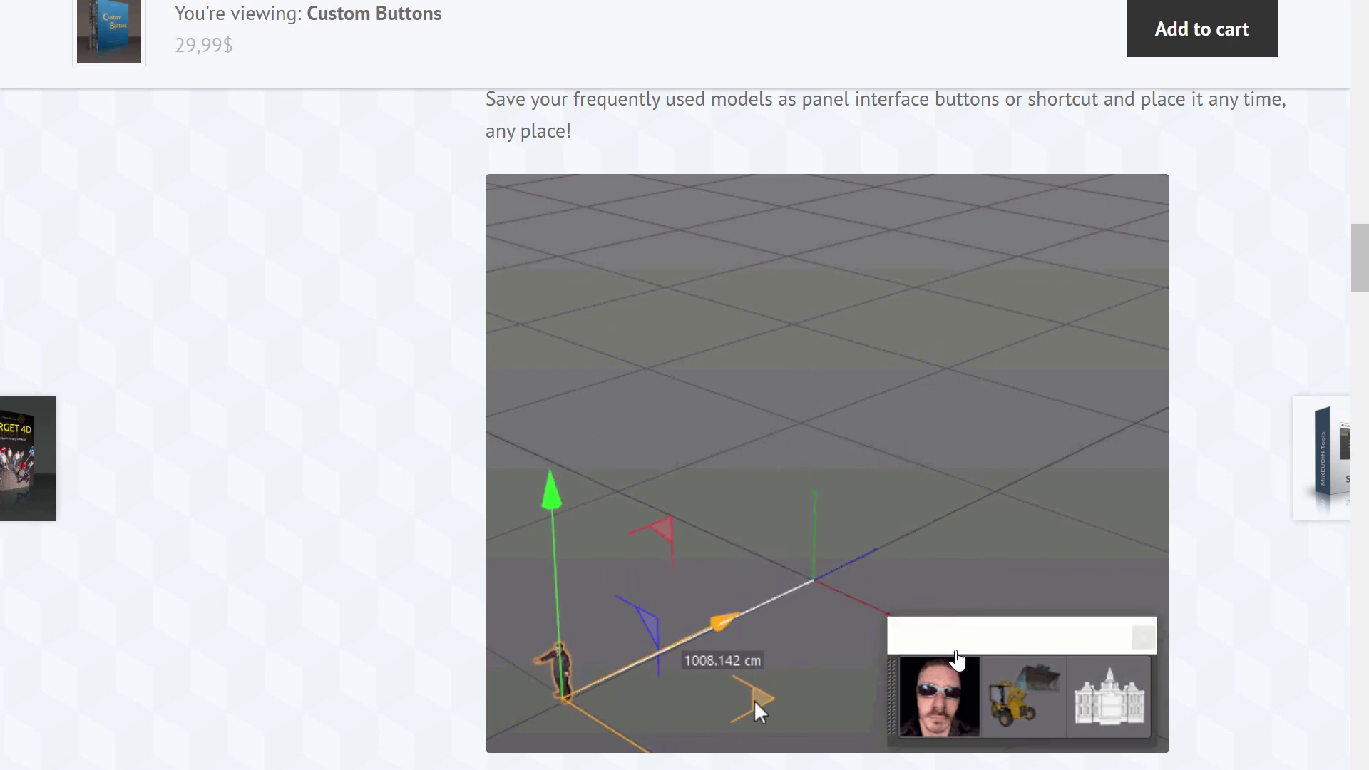
pyautogui.scroll(-6, 947, 620)
pyautogui.scroll(-3, 946, 620)
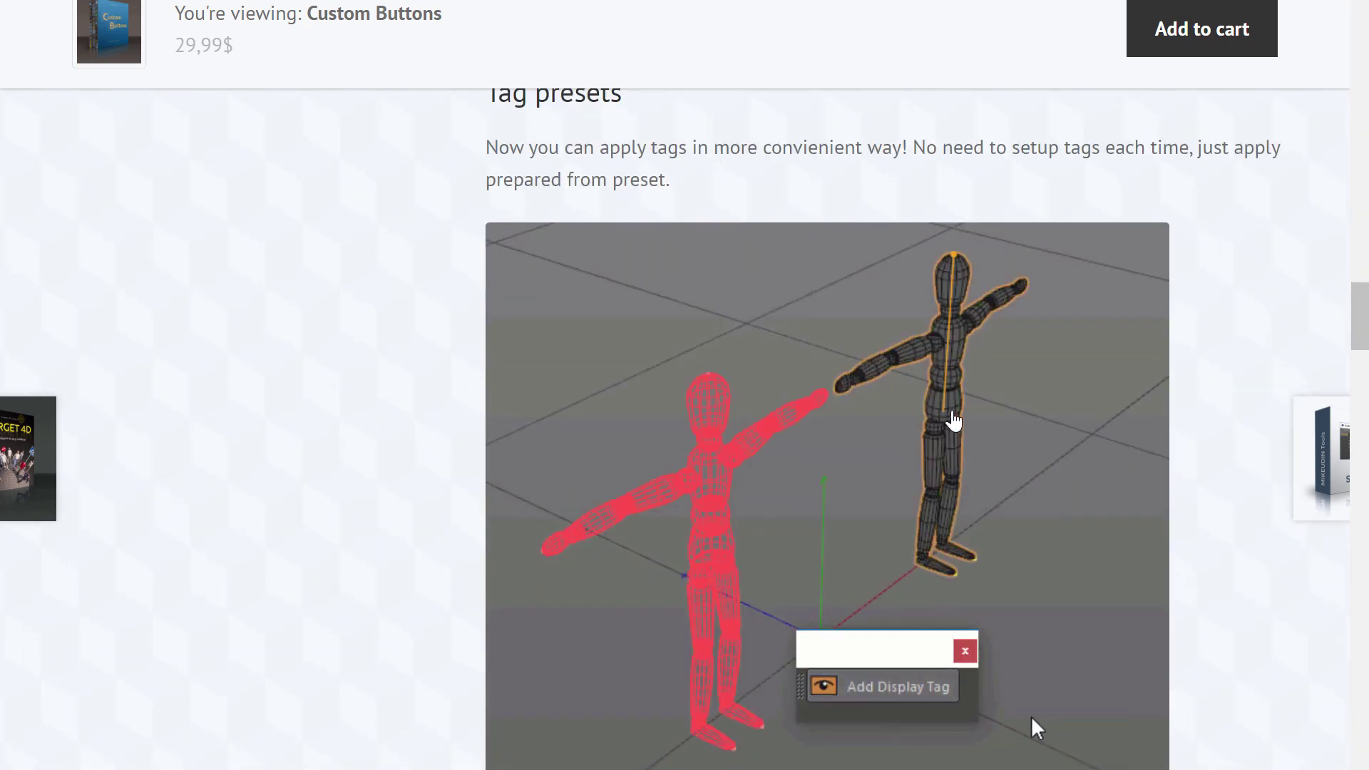
pyautogui.scroll(-3, 938, 637)
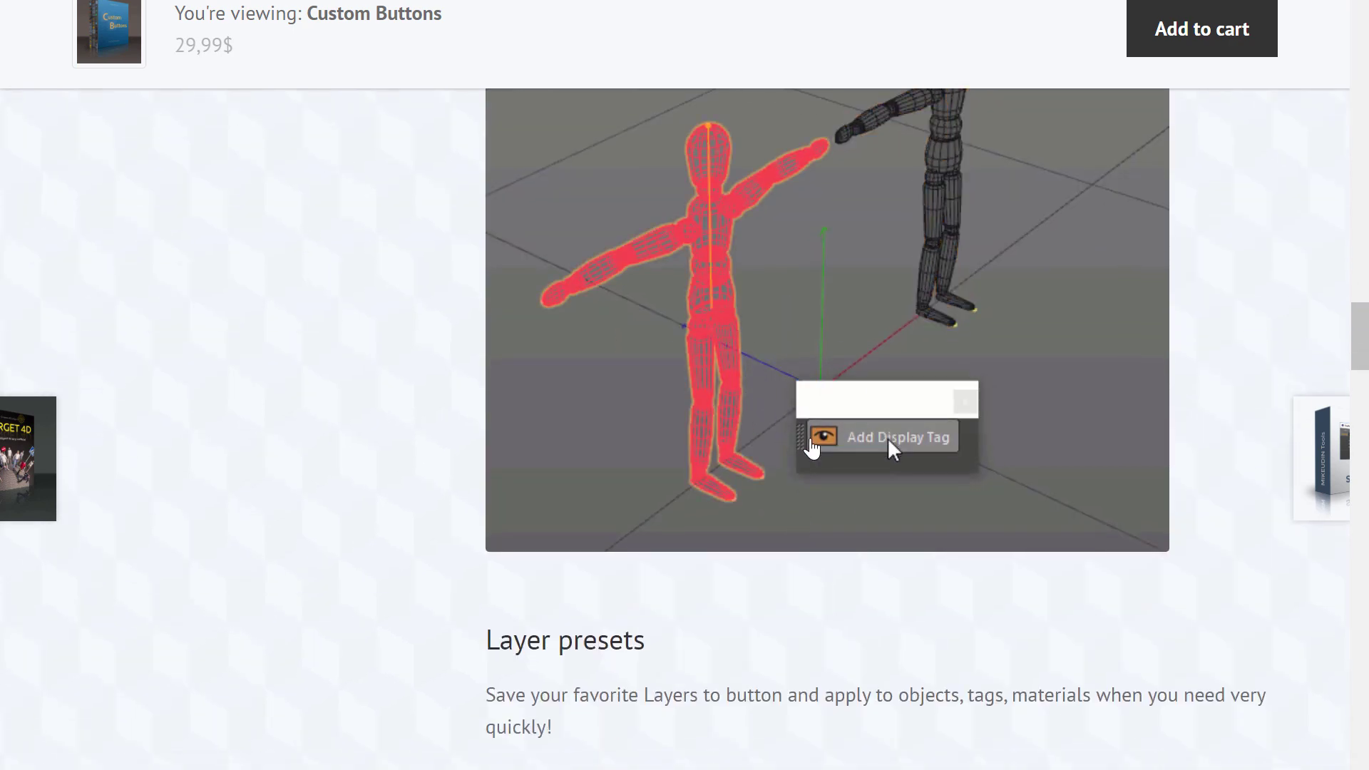
pyautogui.scroll(-8, 906, 499)
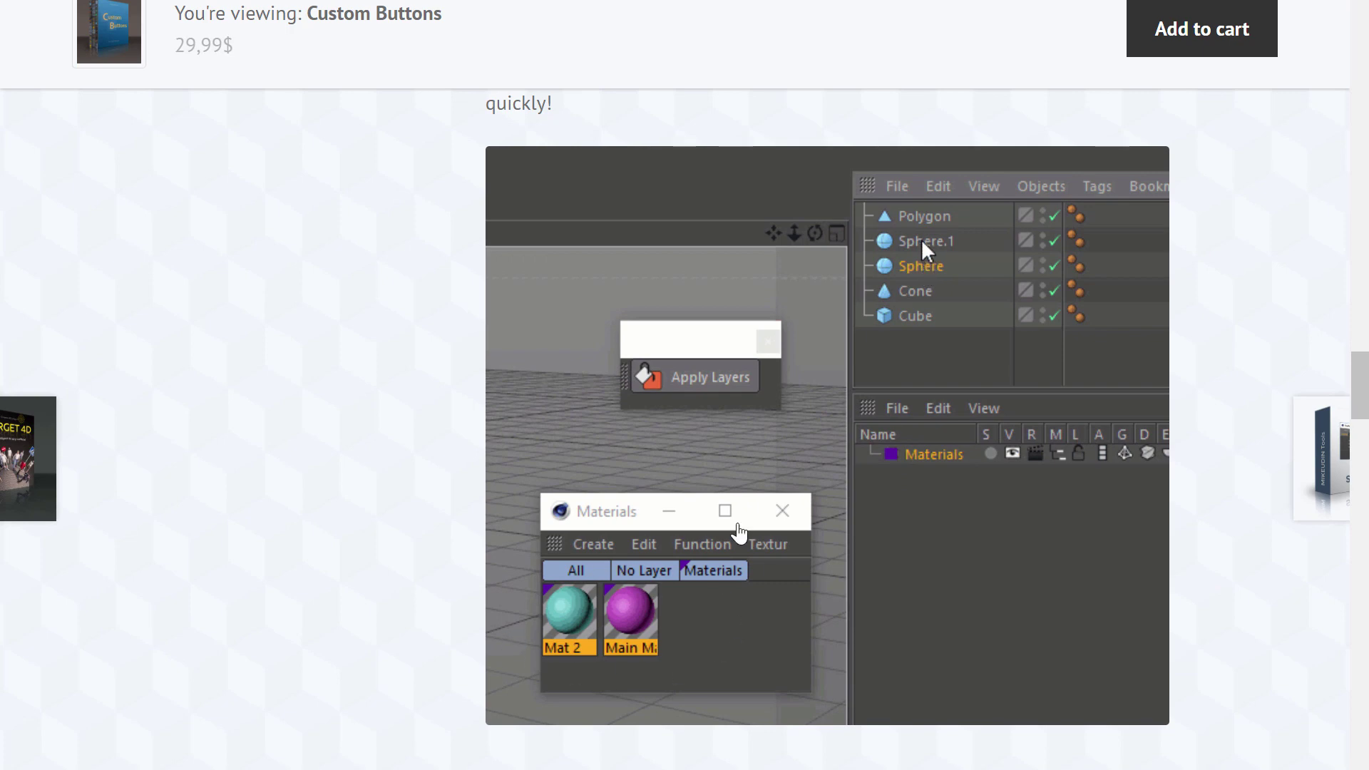
pyautogui.scroll(-3, 902, 446)
pyautogui.scroll(-3, 896, 443)
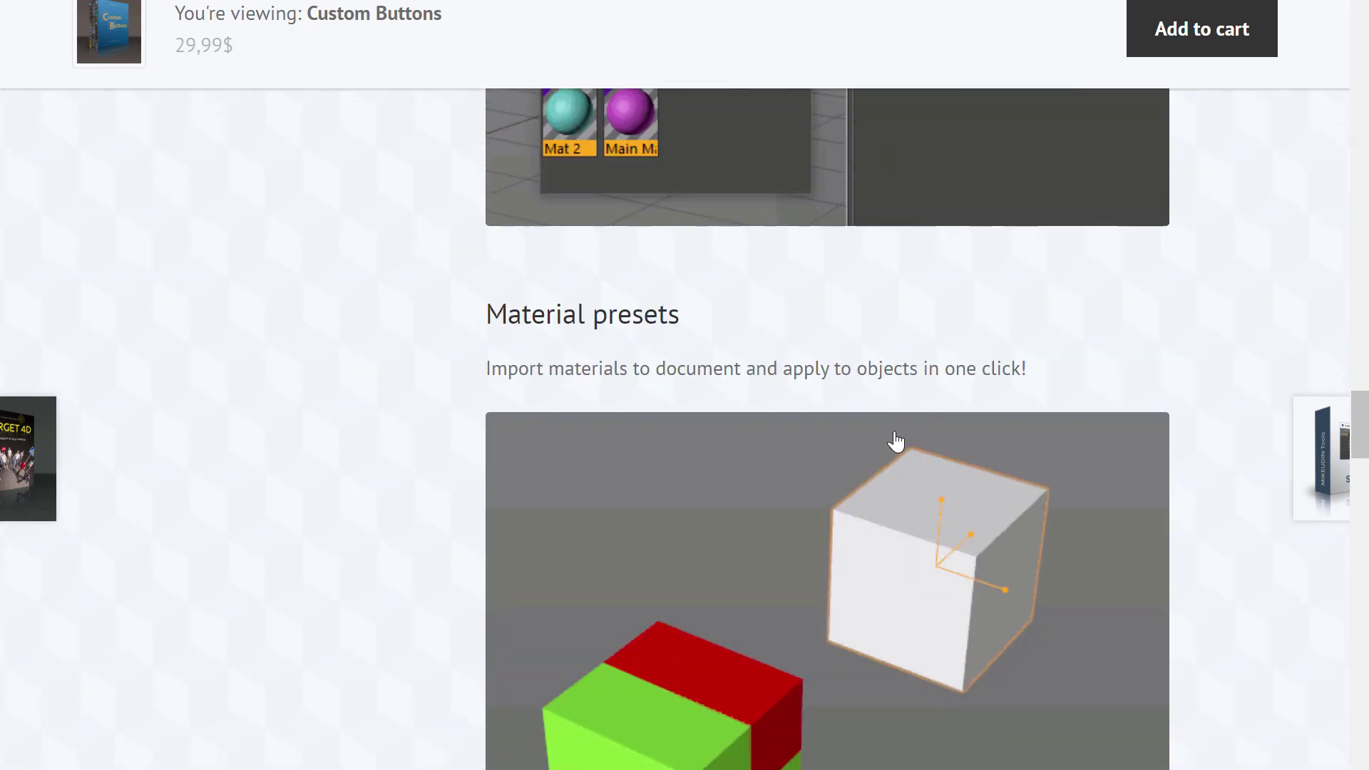
pyautogui.scroll(-6, 891, 438)
pyautogui.scroll(-3, 891, 438)
pyautogui.scroll(-2, 886, 437)
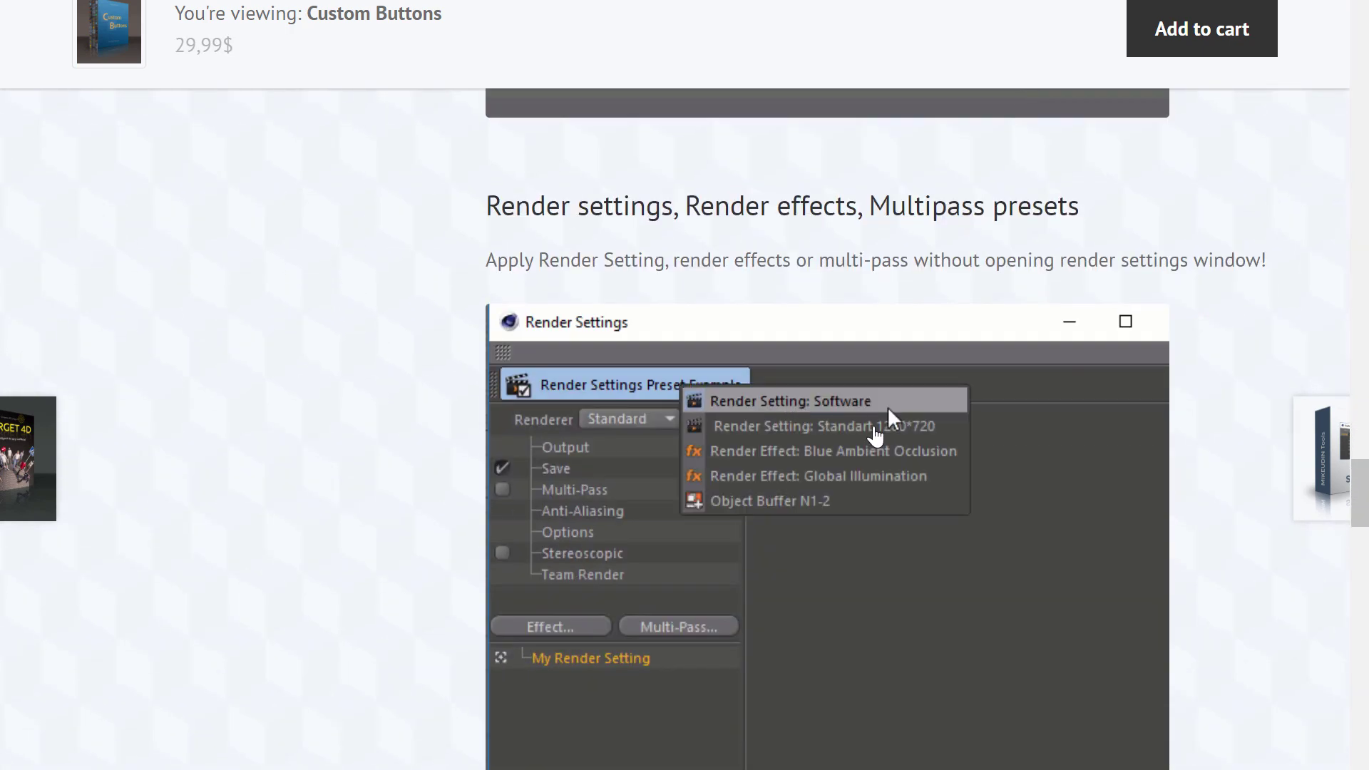
pyautogui.scroll(-3, 875, 435)
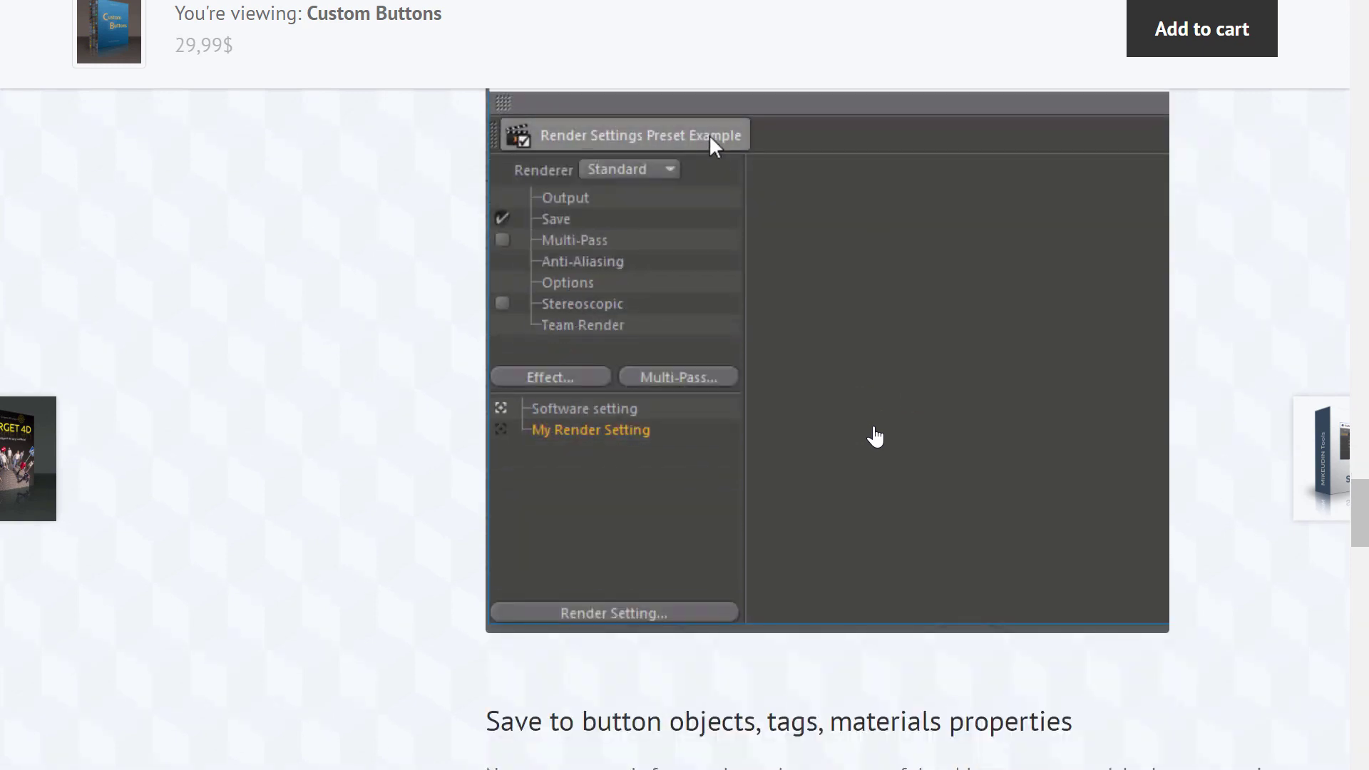
pyautogui.scroll(-3, 876, 436)
pyautogui.scroll(3, 895, 442)
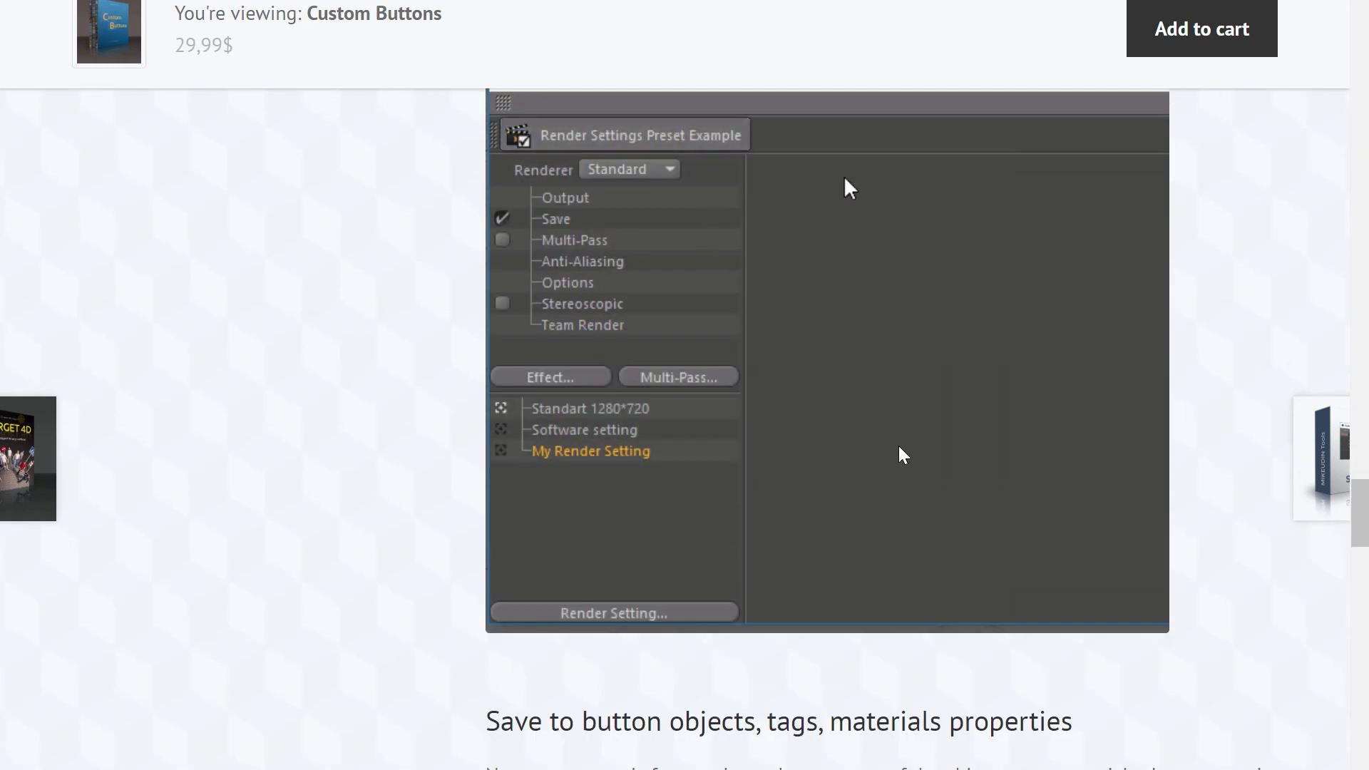
pyautogui.scroll(2, 898, 446)
pyautogui.scroll(4, 898, 446)
pyautogui.scroll(1, 900, 456)
pyautogui.scroll(2, 900, 456)
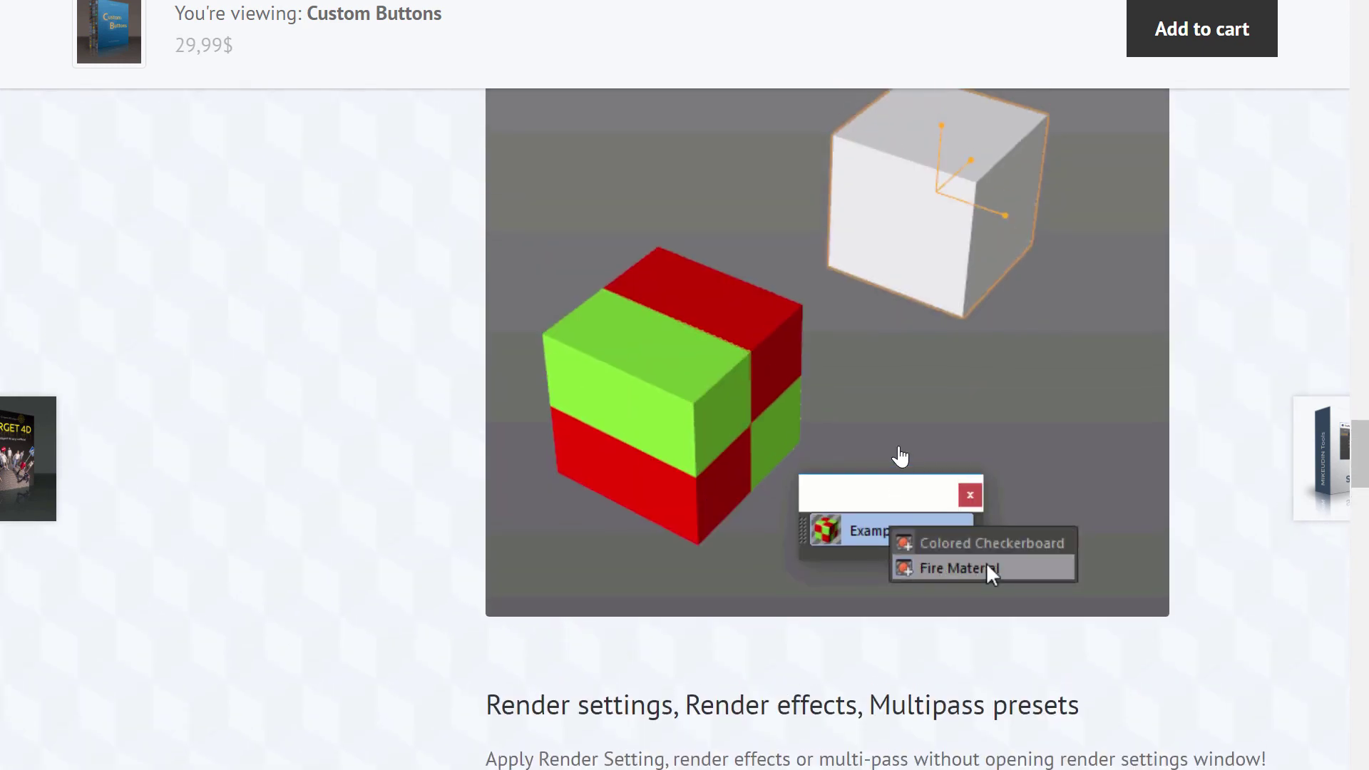
pyautogui.hotkey('alt', 'Tab')
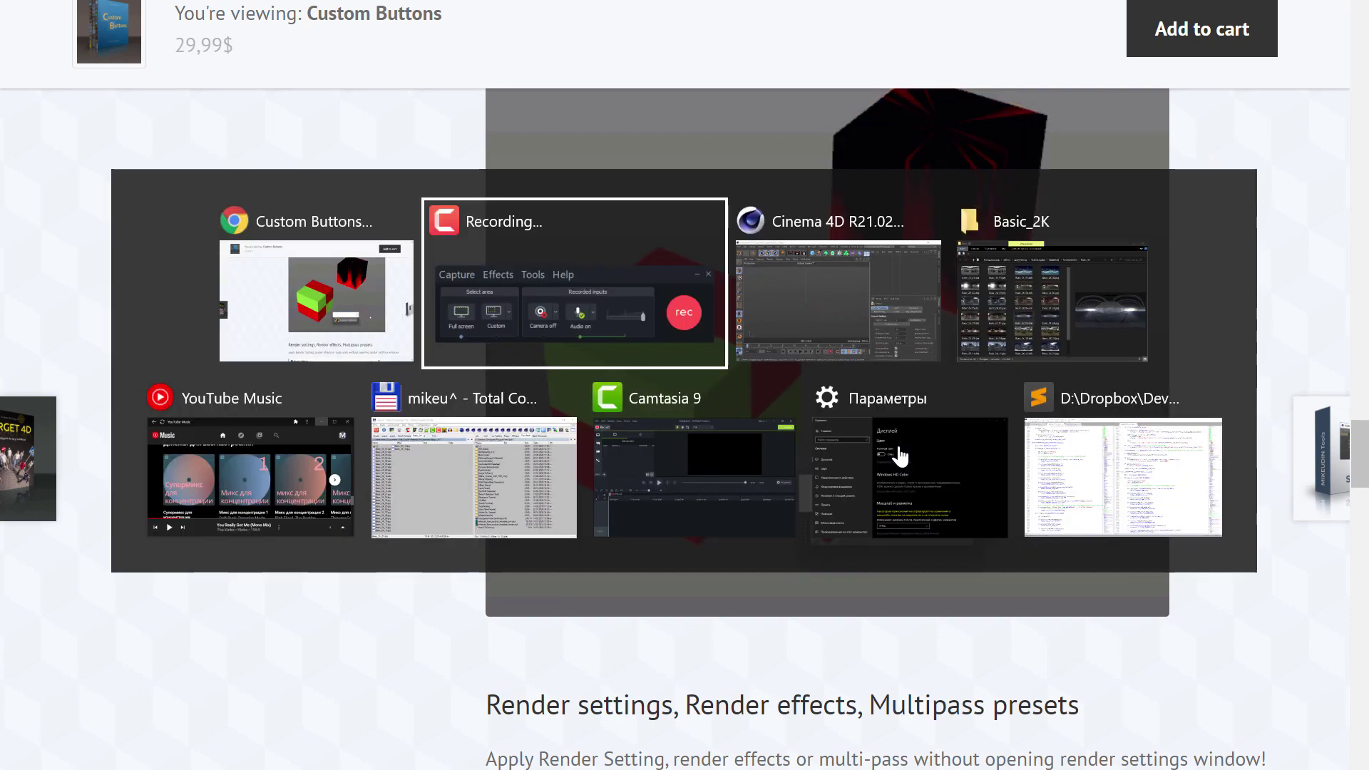
pyautogui.hotkey('alt', 'Tab')
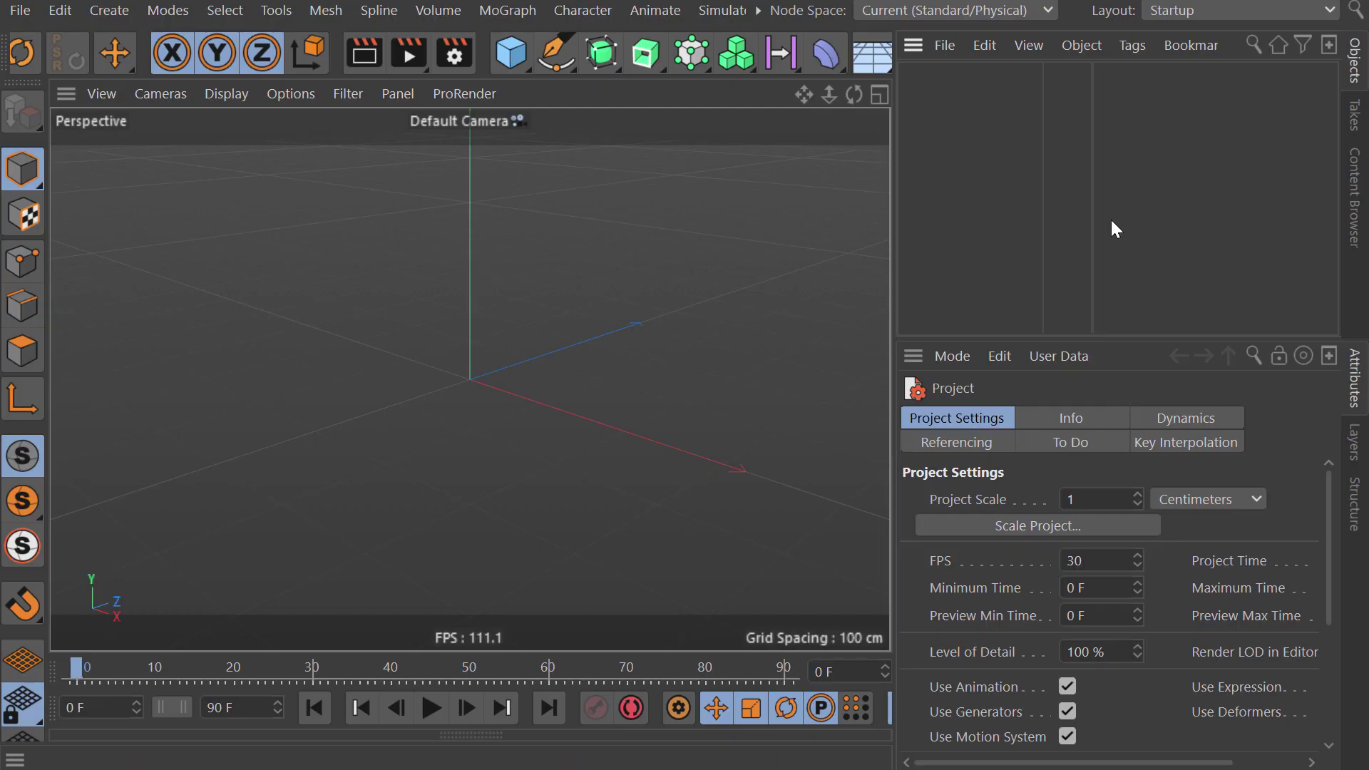
# Step: Add an RS Dome Light from the torn-off Redshift Objects palette and select its Dome Map
pyautogui.moveTo(1091, 228); pyautogui.dragTo(1103, 228)
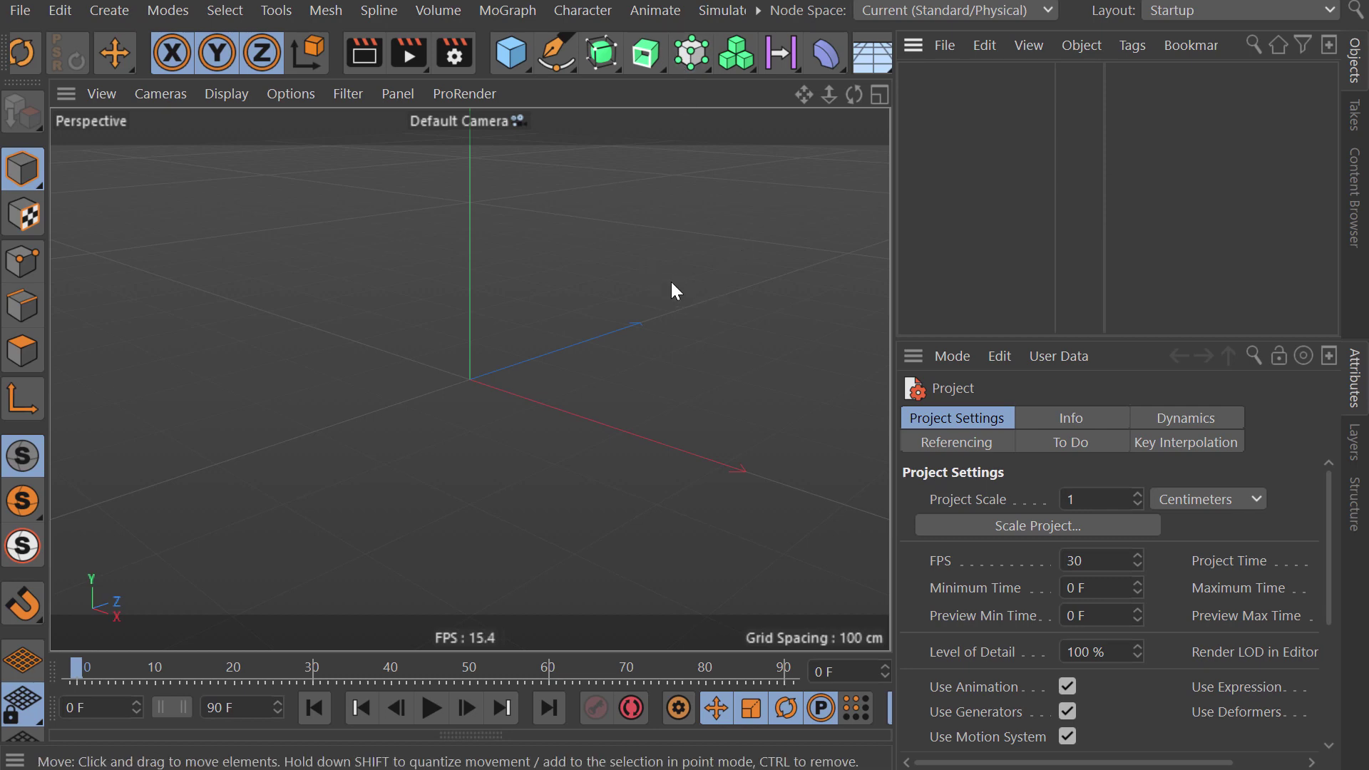
pyautogui.click(759, 15)
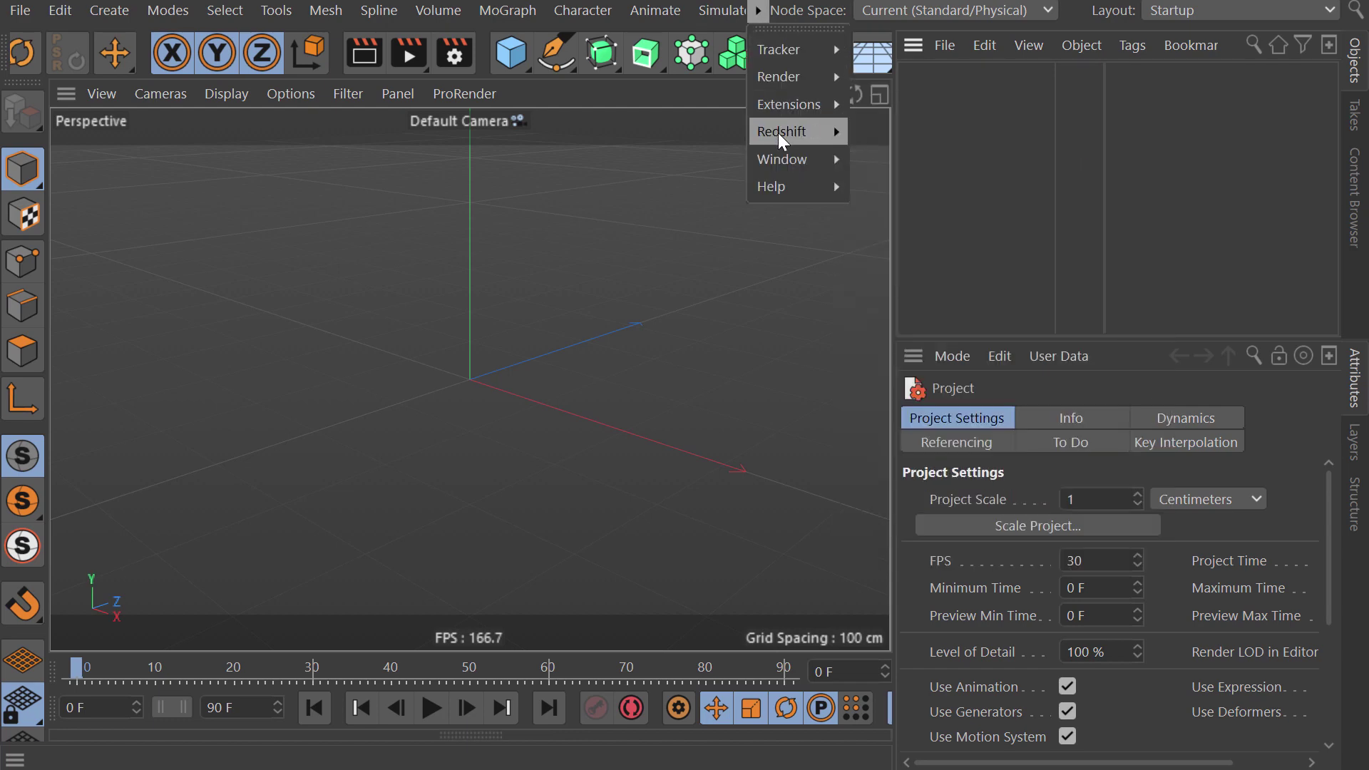
pyautogui.moveTo(781, 130)
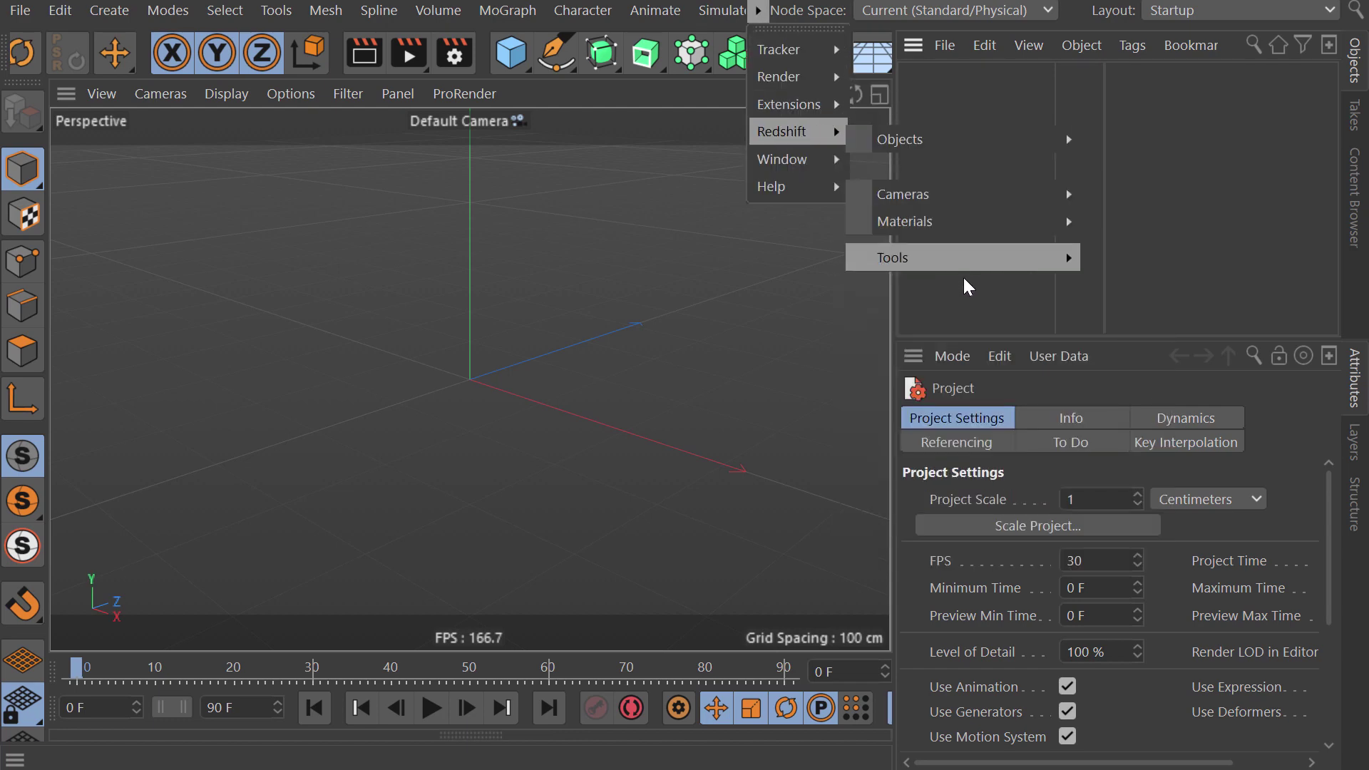
pyautogui.click(928, 120)
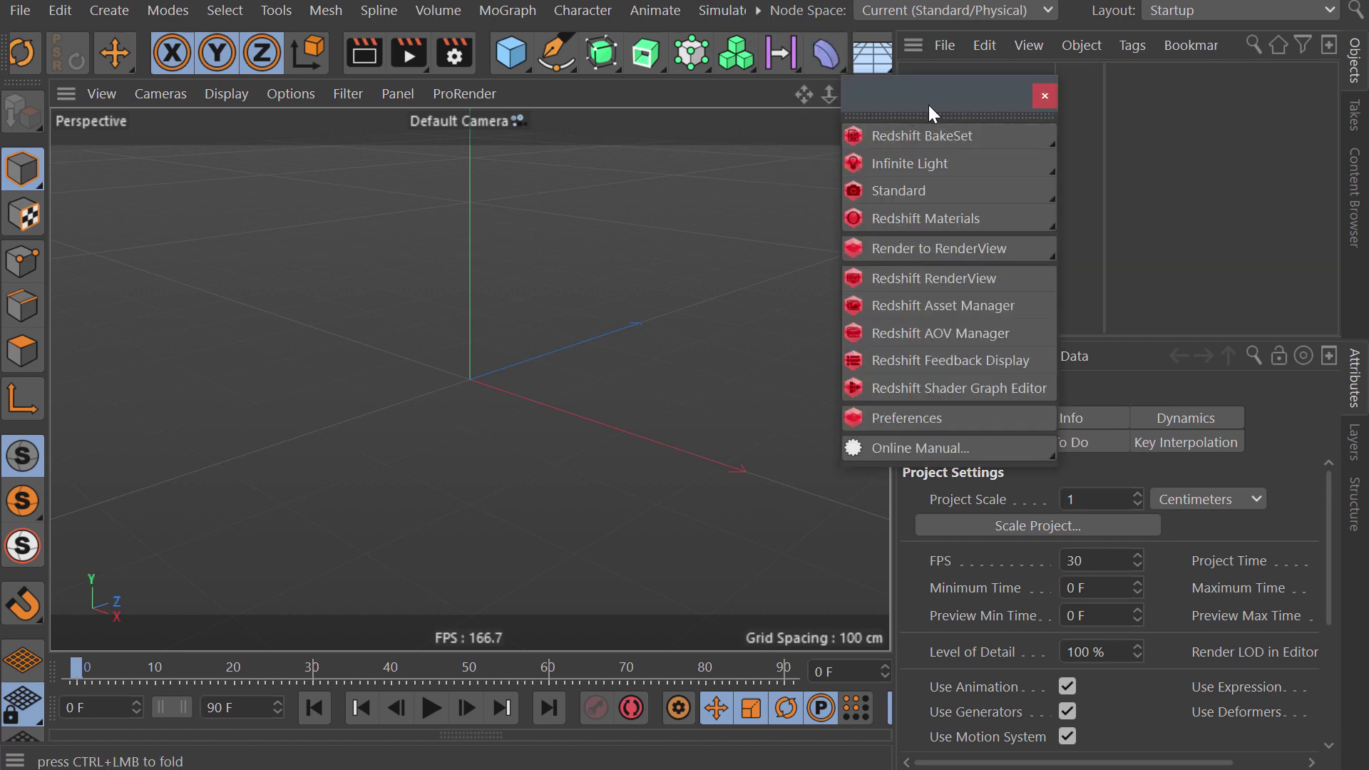
pyautogui.moveTo(929, 105); pyautogui.dragTo(662, 93)
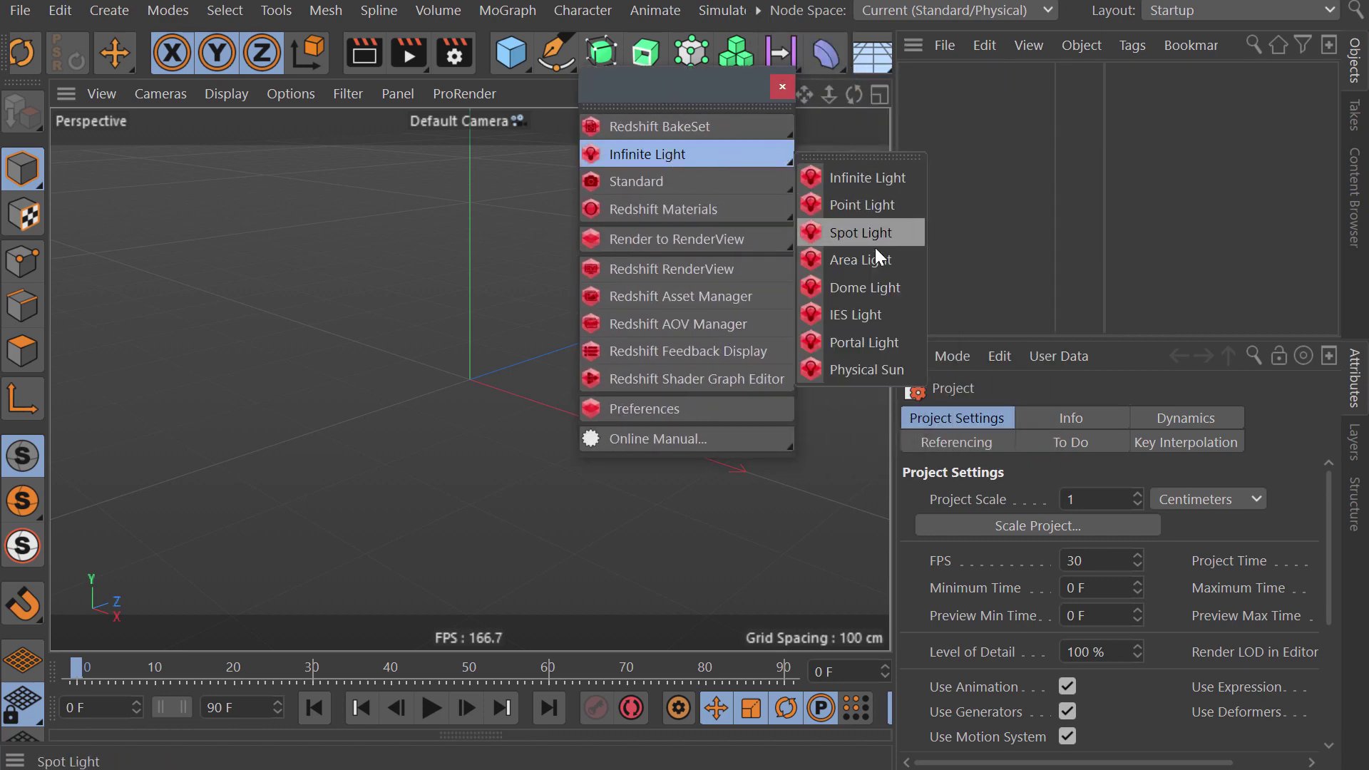
pyautogui.click(891, 286)
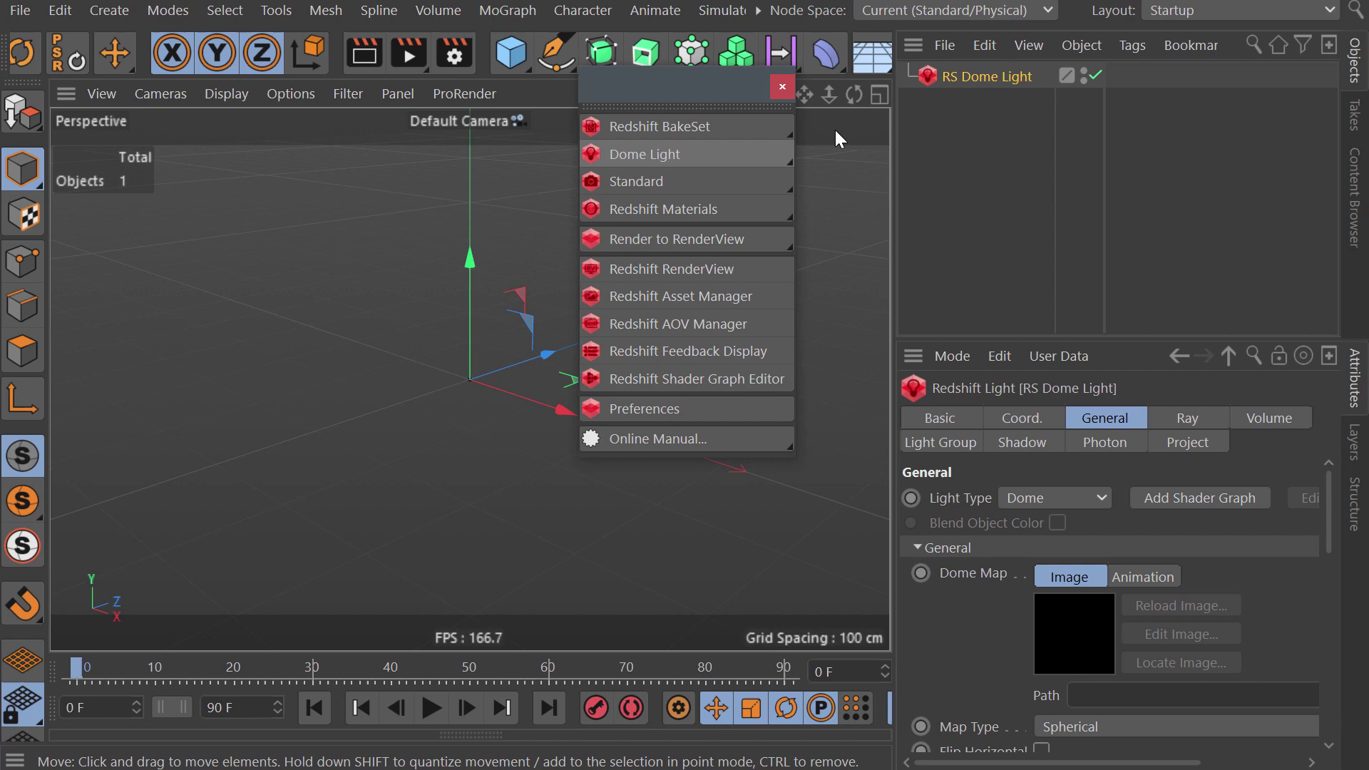
pyautogui.click(782, 87)
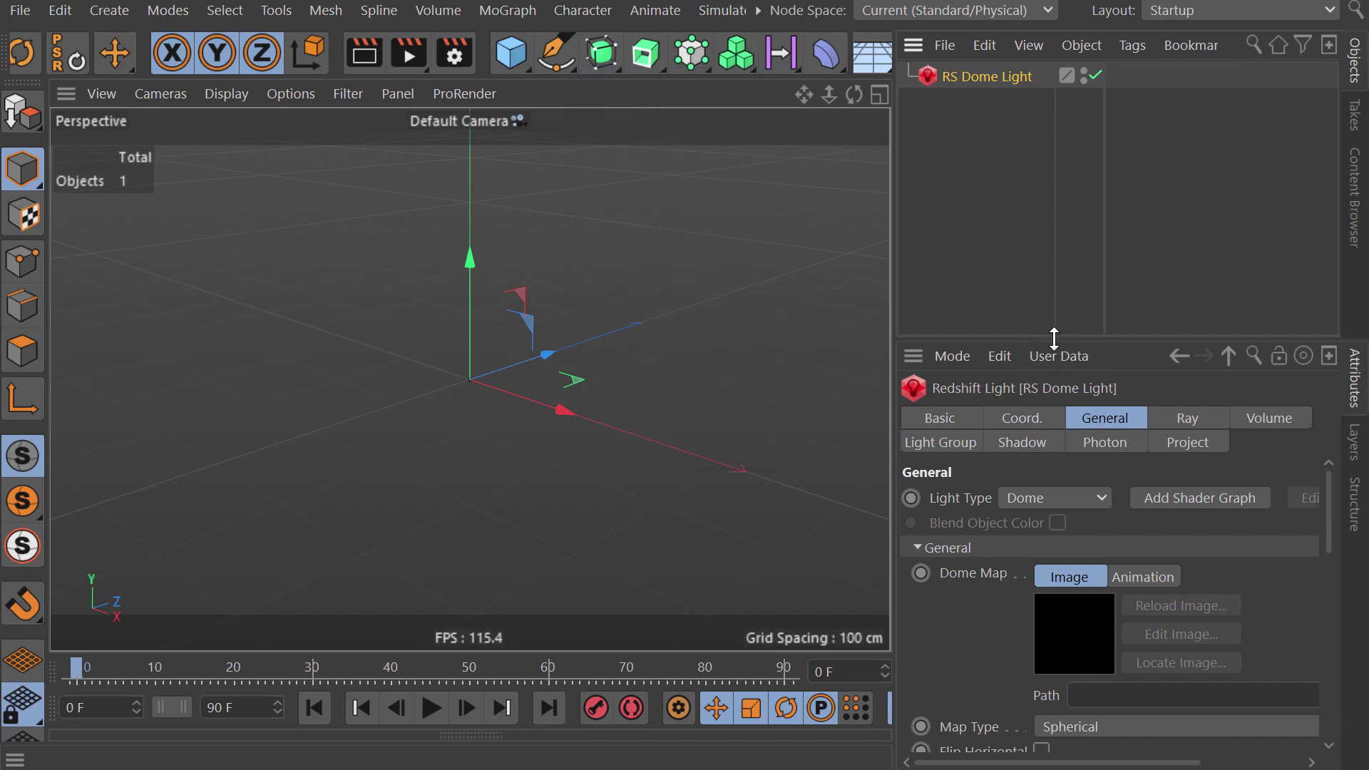
pyautogui.click(940, 578)
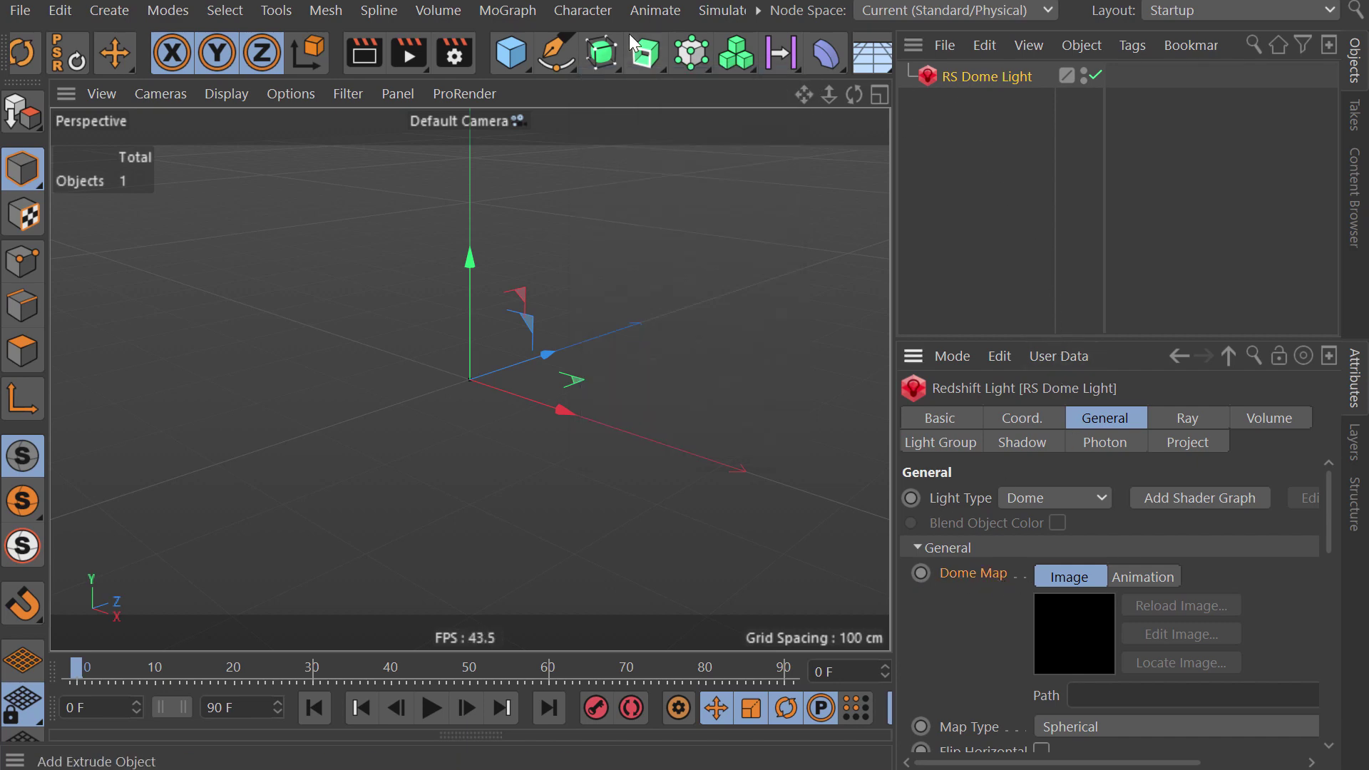
pyautogui.click(757, 10)
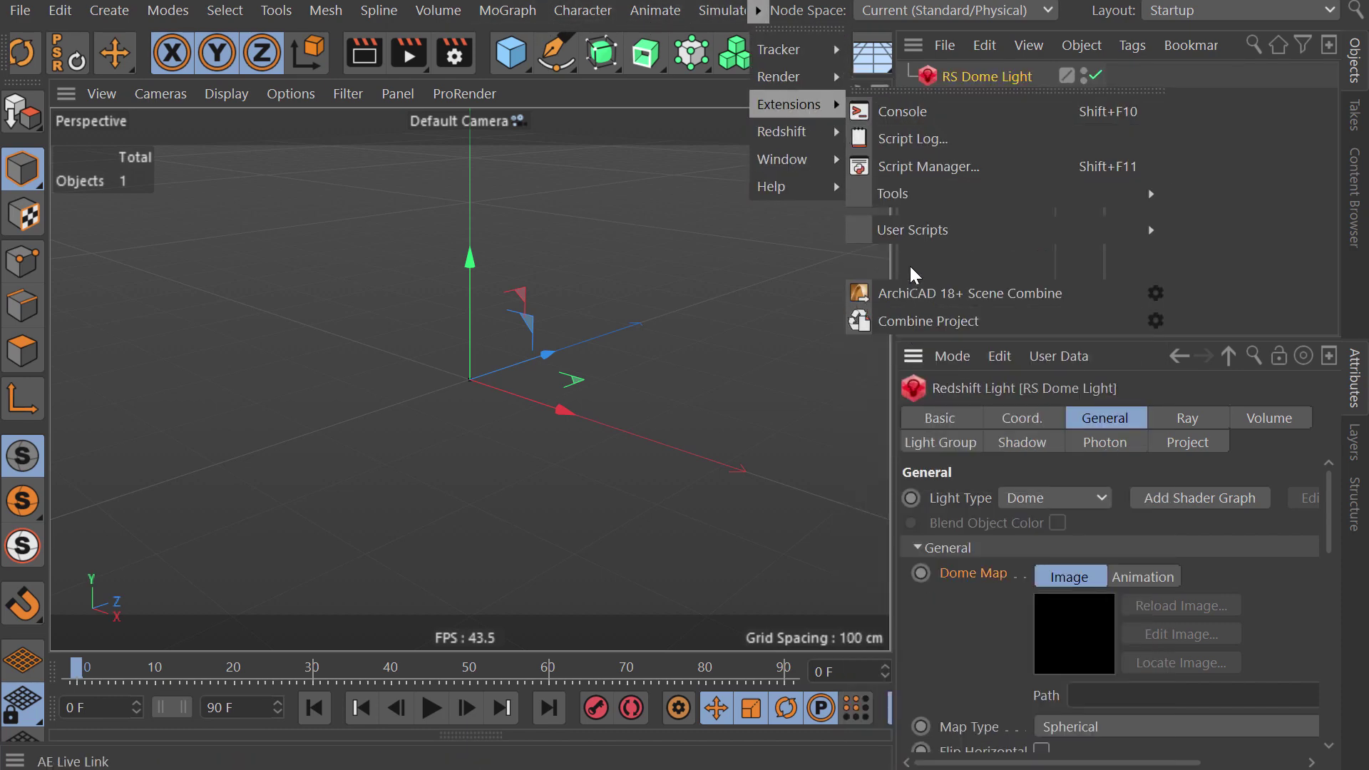
pyautogui.moveTo(789, 104)
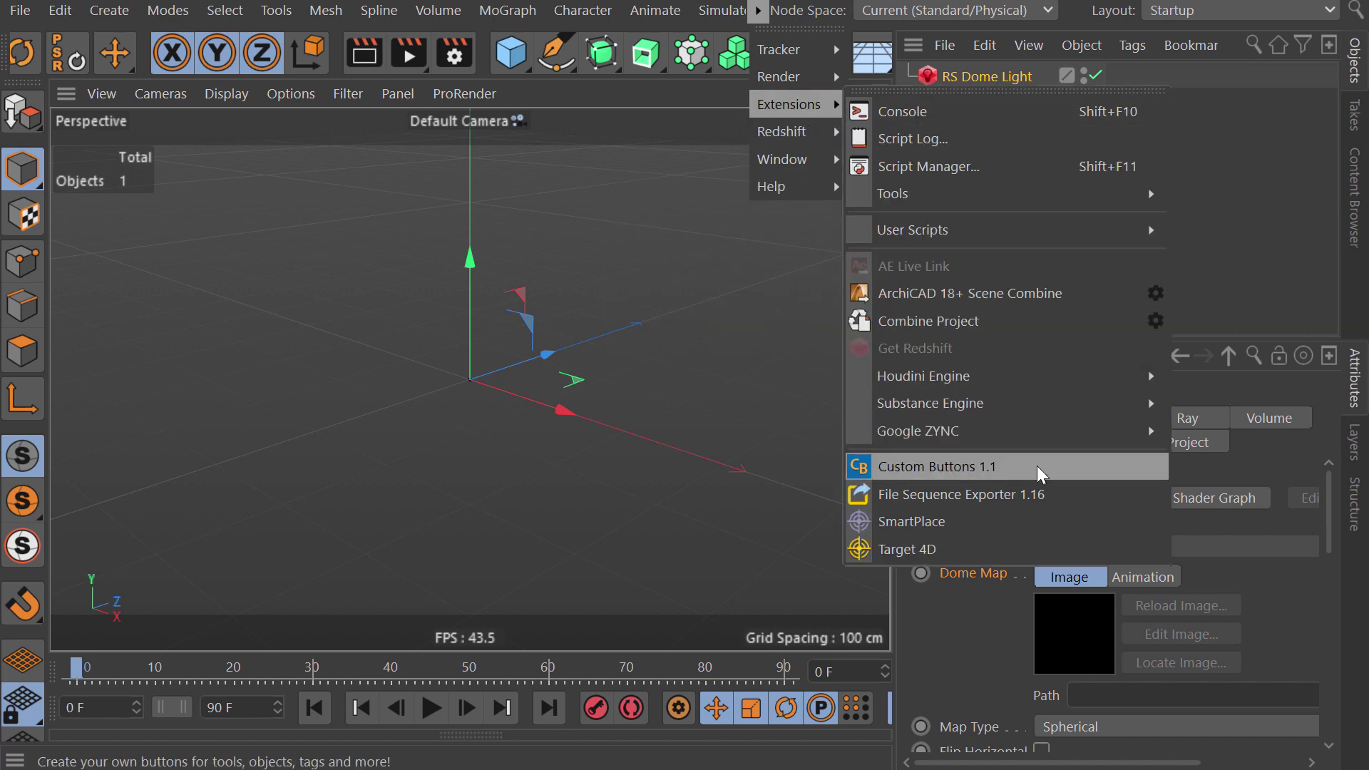
# Step: Open Custom Buttons 1.1 and store the light's Affects Diffuse On and Off states as presets
pyautogui.click(1039, 474)
pyautogui.moveTo(919, 44); pyautogui.dragTo(542, 139)
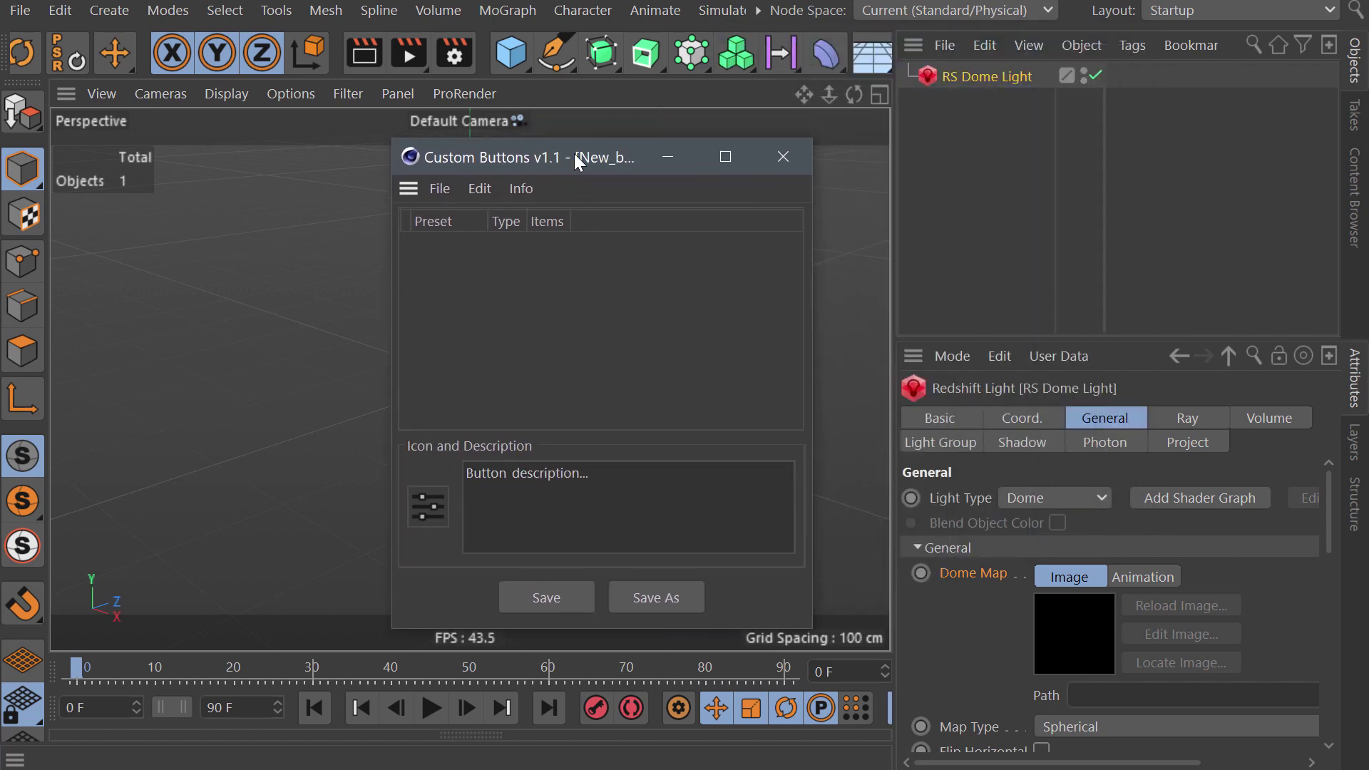
pyautogui.click(1166, 417)
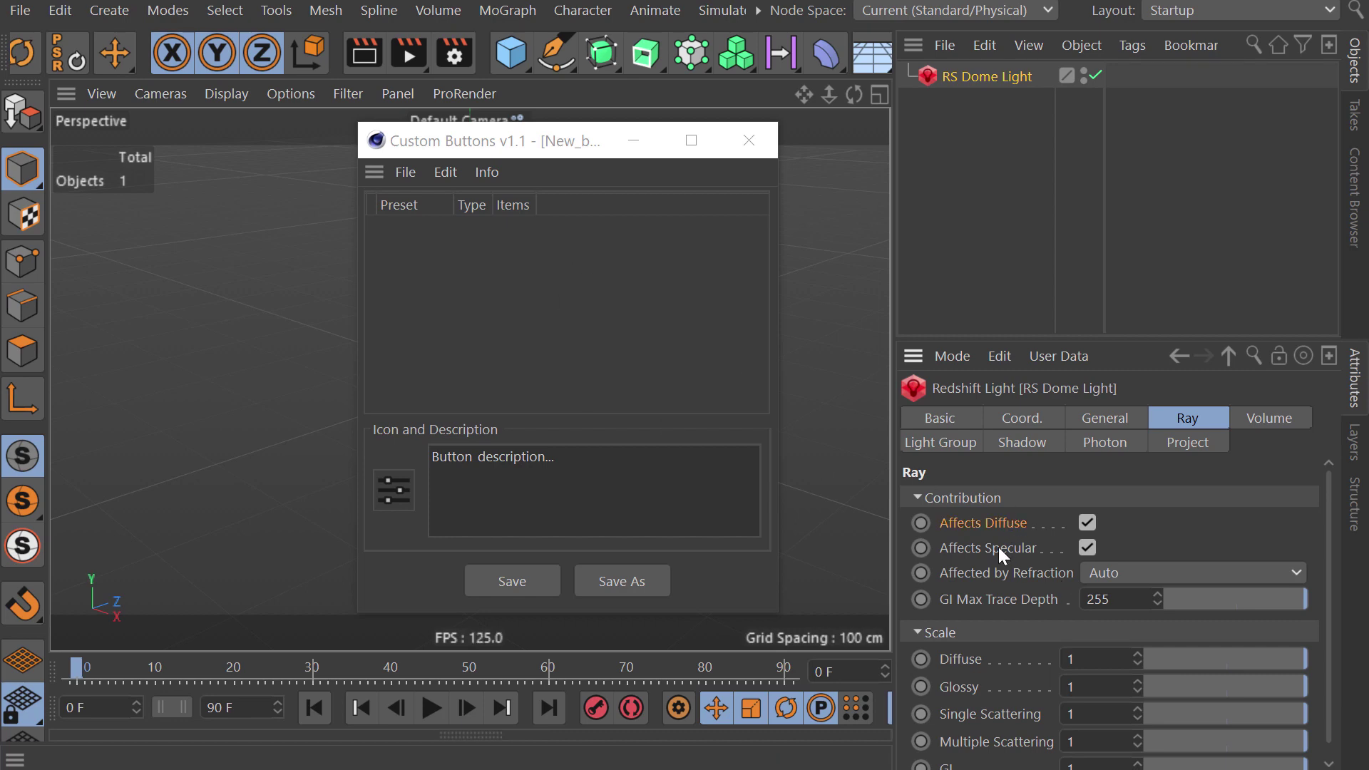
pyautogui.moveTo(998, 524); pyautogui.dragTo(484, 248)
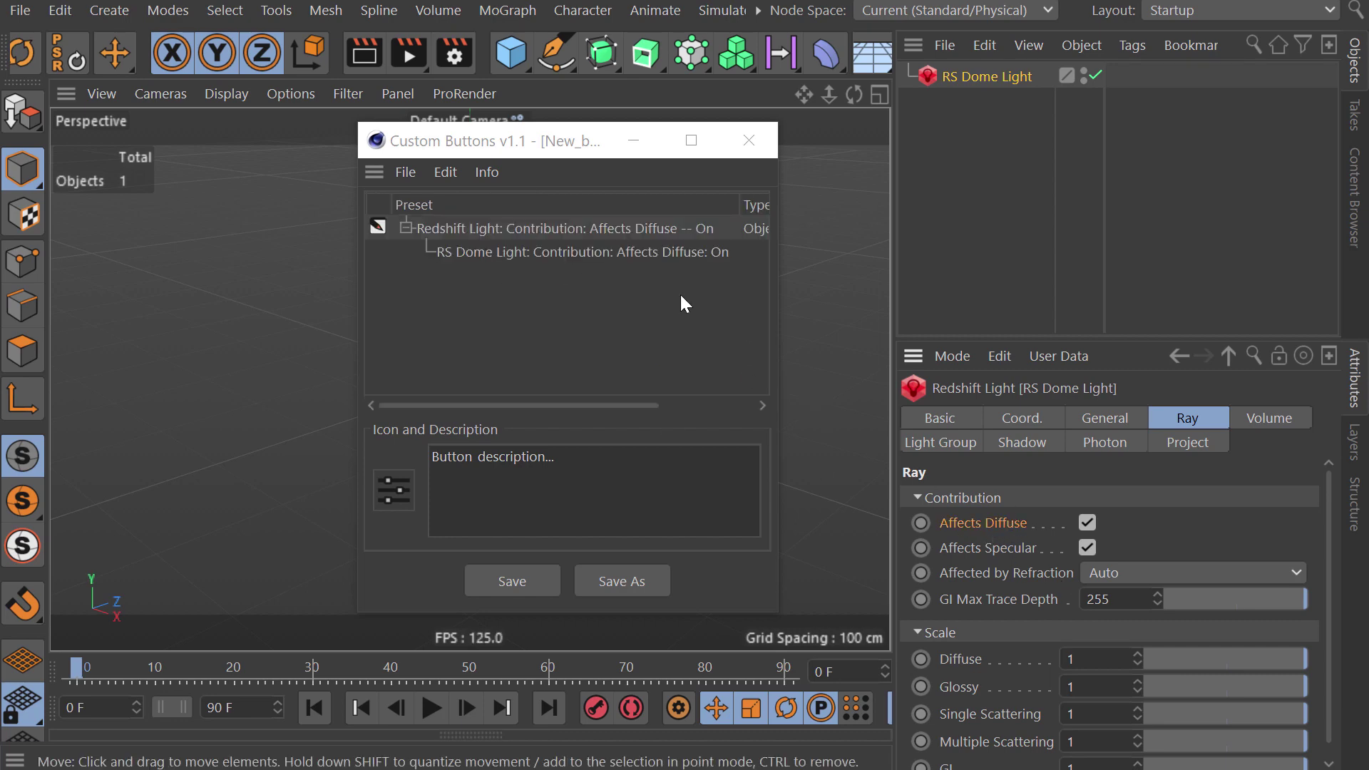
pyautogui.click(1086, 522)
pyautogui.moveTo(948, 511)
pyautogui.mouseDown()
pyautogui.moveTo(544, 327)
pyautogui.moveTo(486, 222)
pyautogui.mouseUp()
pyautogui.click(406, 228)
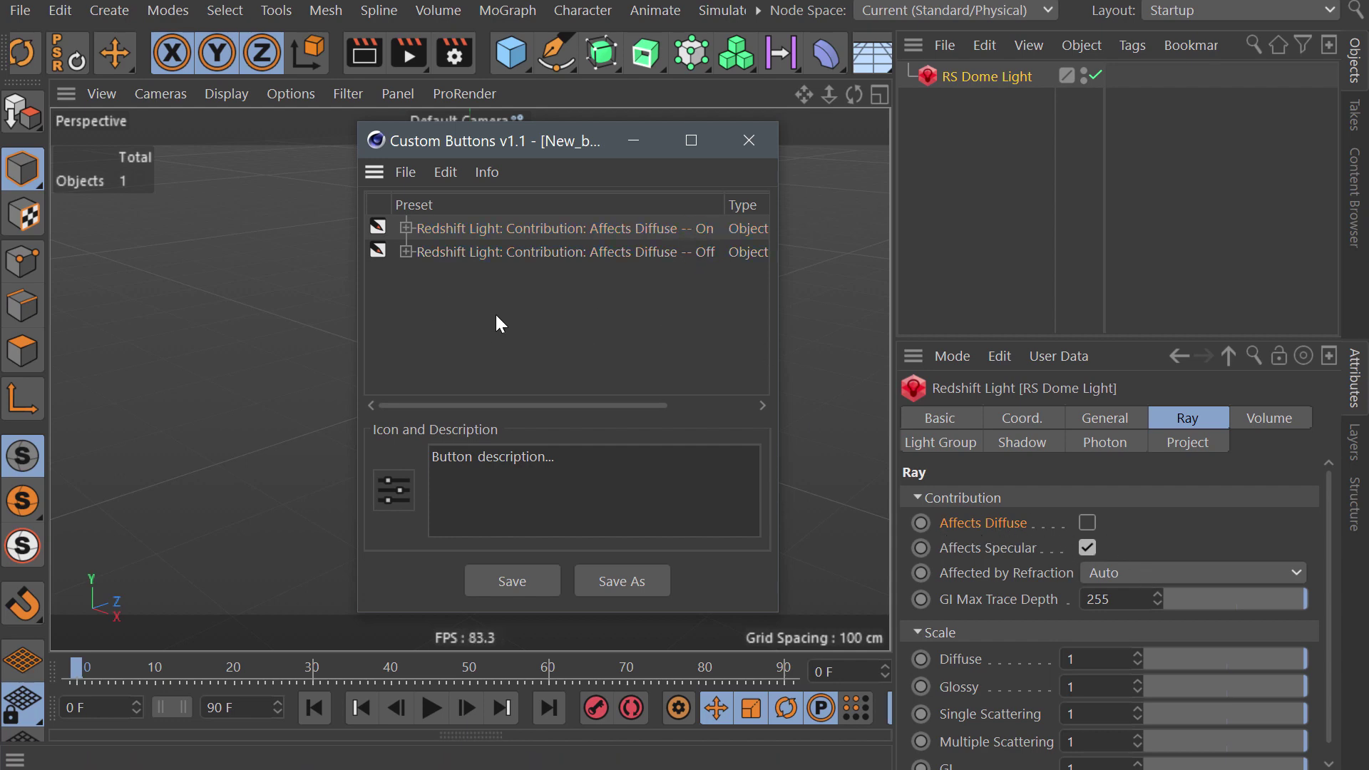
# Step: Clear all presets from the Custom Buttons list and show the dome light's General settings
pyautogui.click(544, 329)
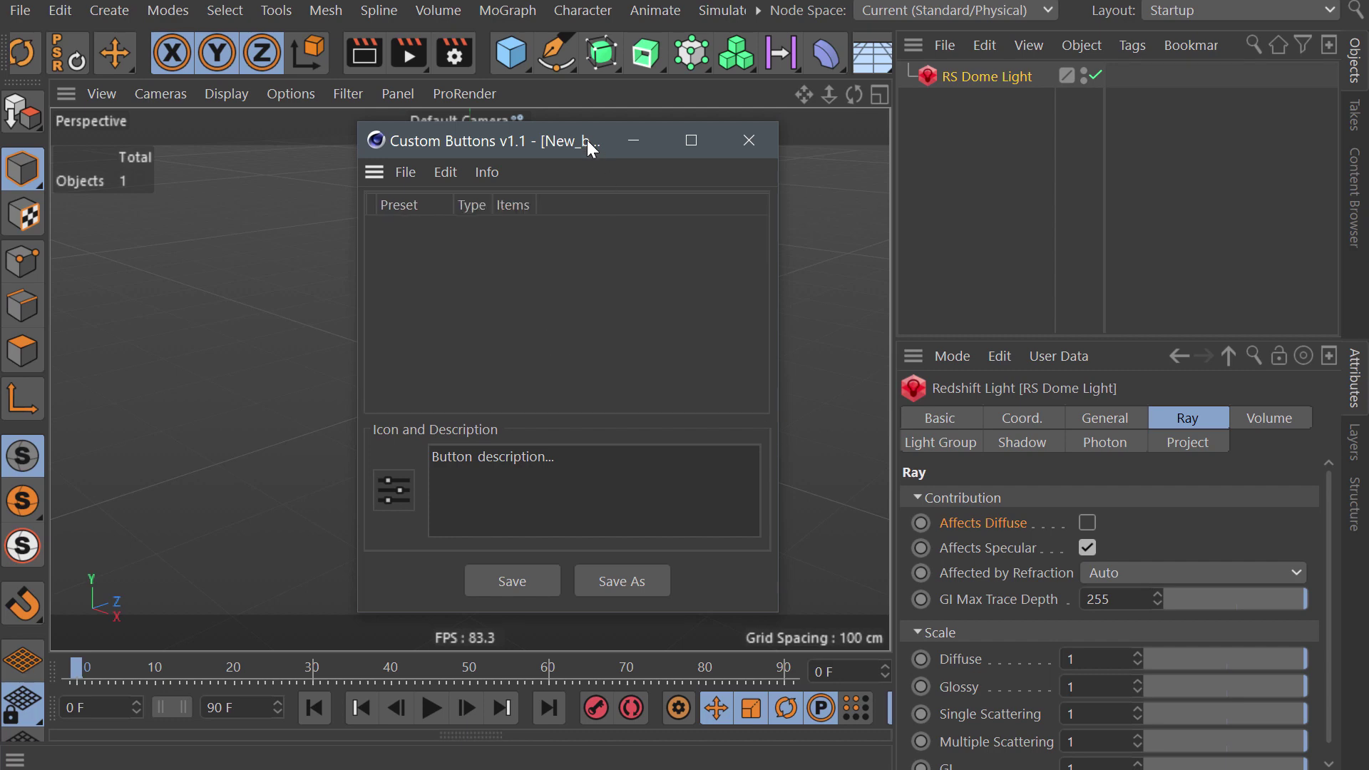
pyautogui.moveTo(587, 139); pyautogui.dragTo(523, 134)
pyautogui.click(1101, 420)
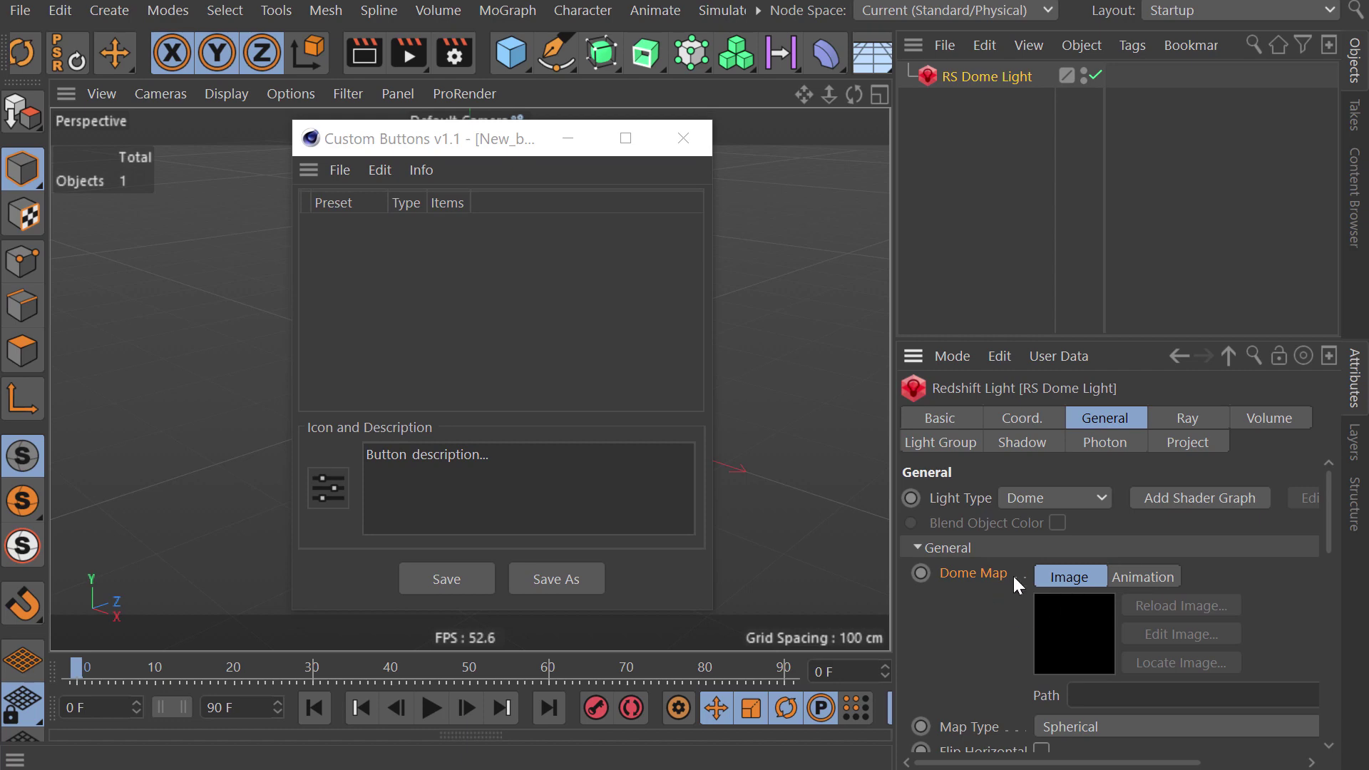
pyautogui.moveTo(959, 634); pyautogui.dragTo(926, 640, button='middle')
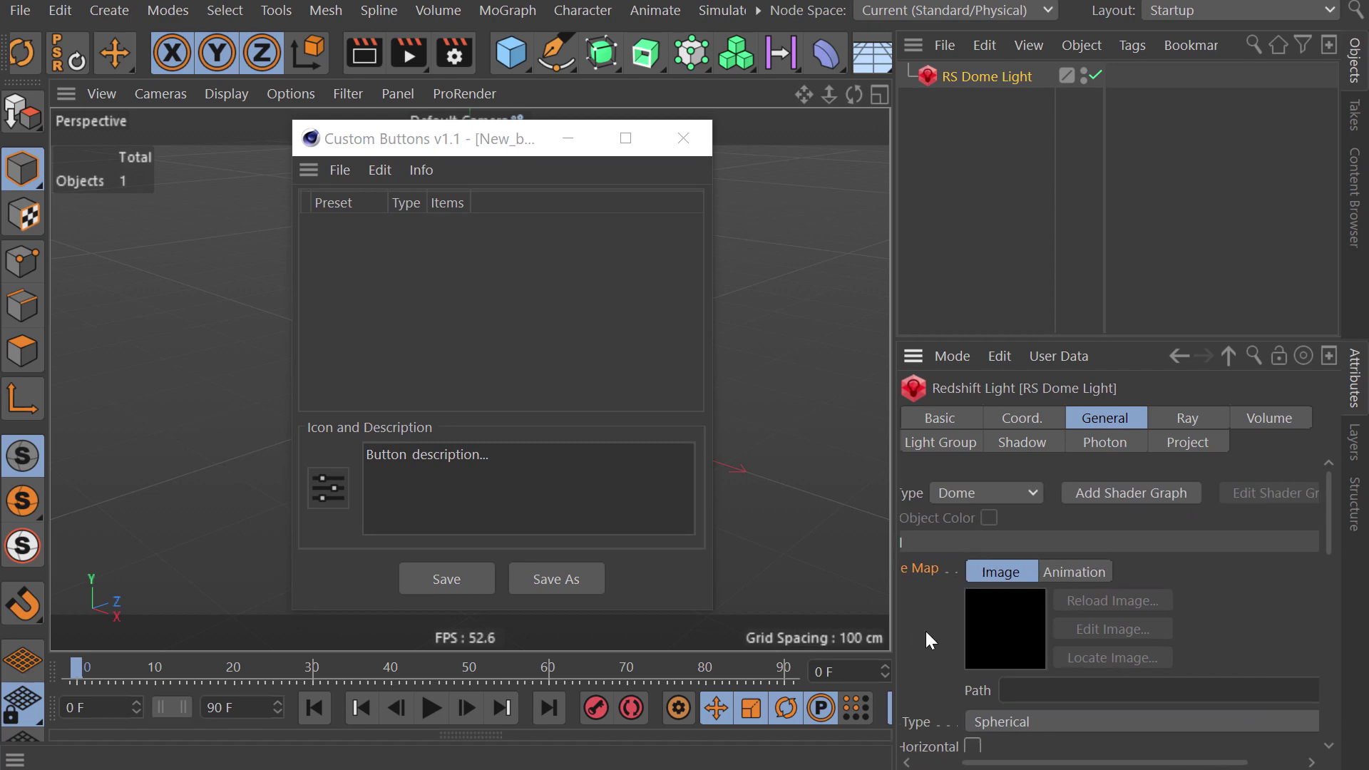
pyautogui.scroll(-2, 1049, 598)
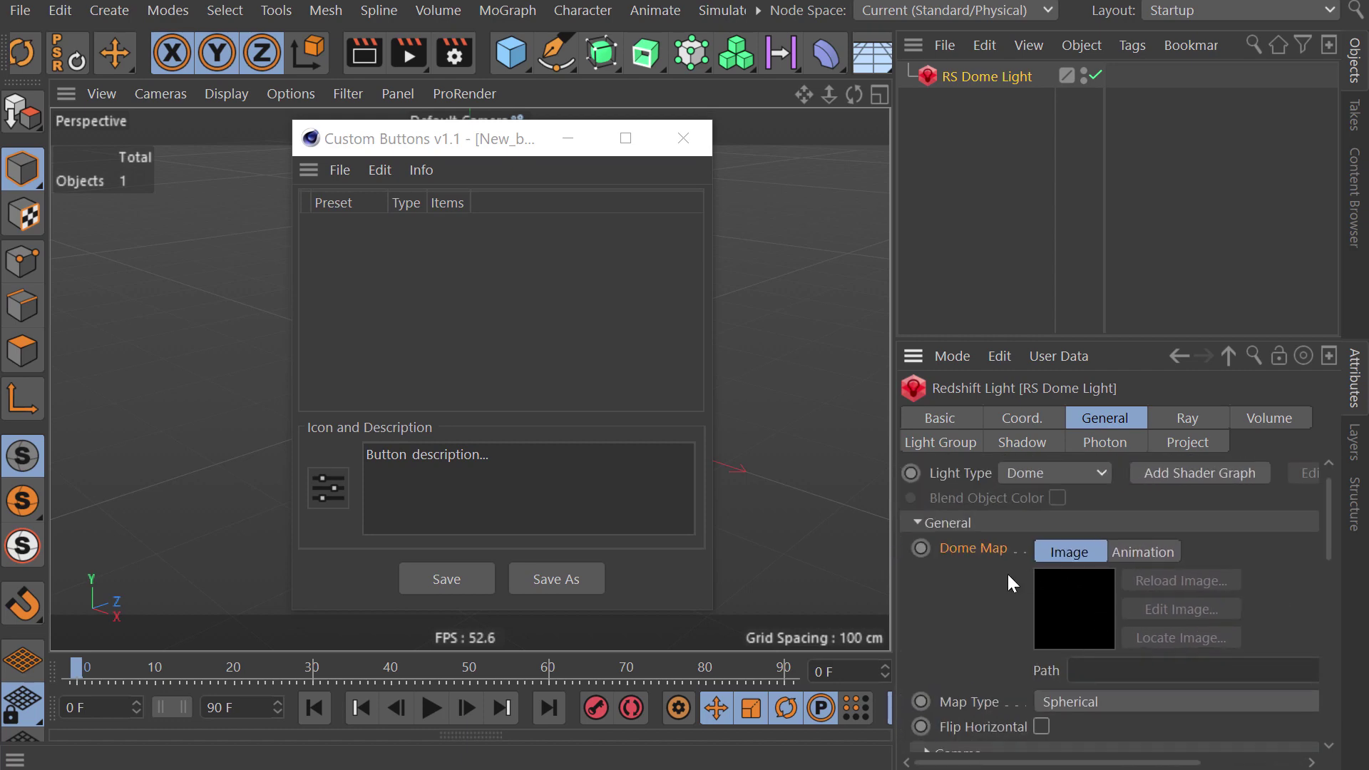
pyautogui.scroll(1, 941, 585)
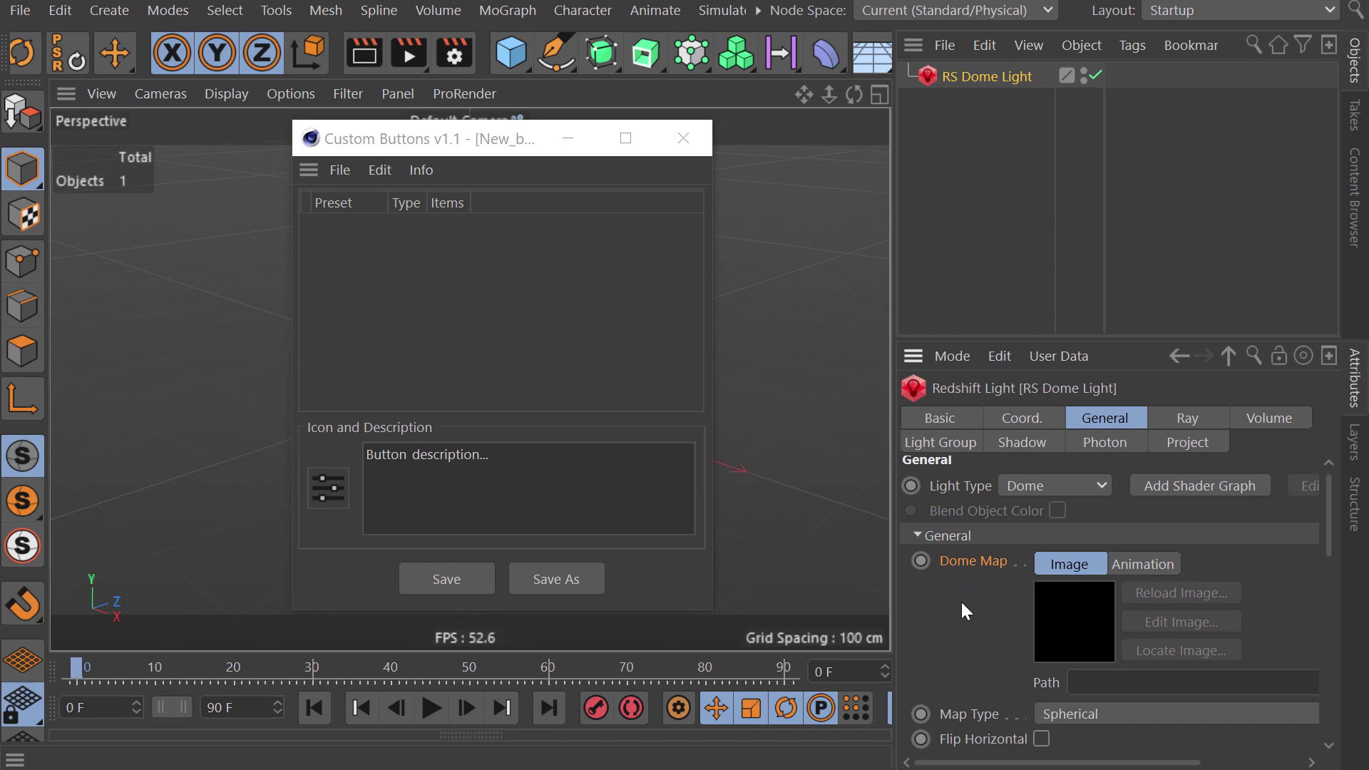
pyautogui.scroll(-1, 1062, 670)
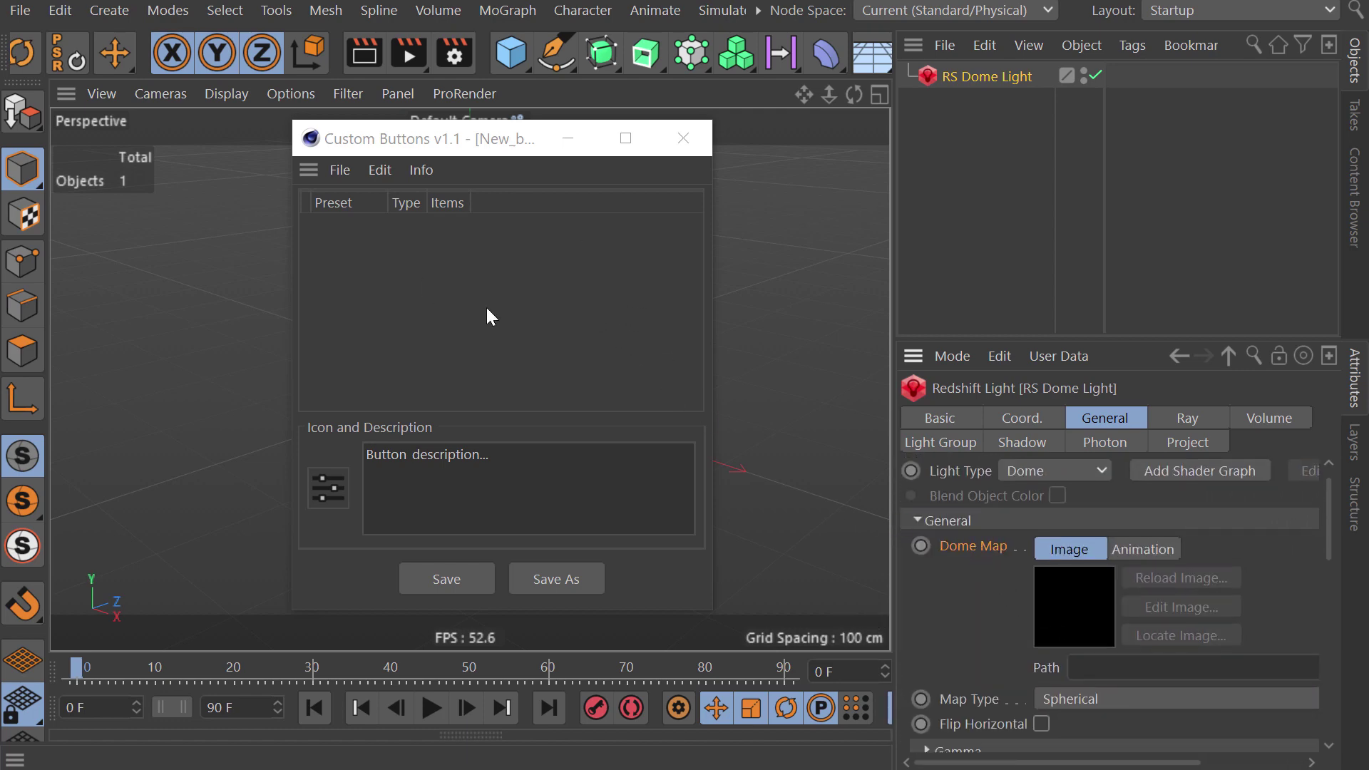
# Step: Enlarge the Custom Buttons window and position it at the upper left of the viewport
pyautogui.moveTo(477, 132)
pyautogui.mouseDown()
pyautogui.moveTo(546, 126)
pyautogui.moveTo(486, 78)
pyautogui.mouseUp()
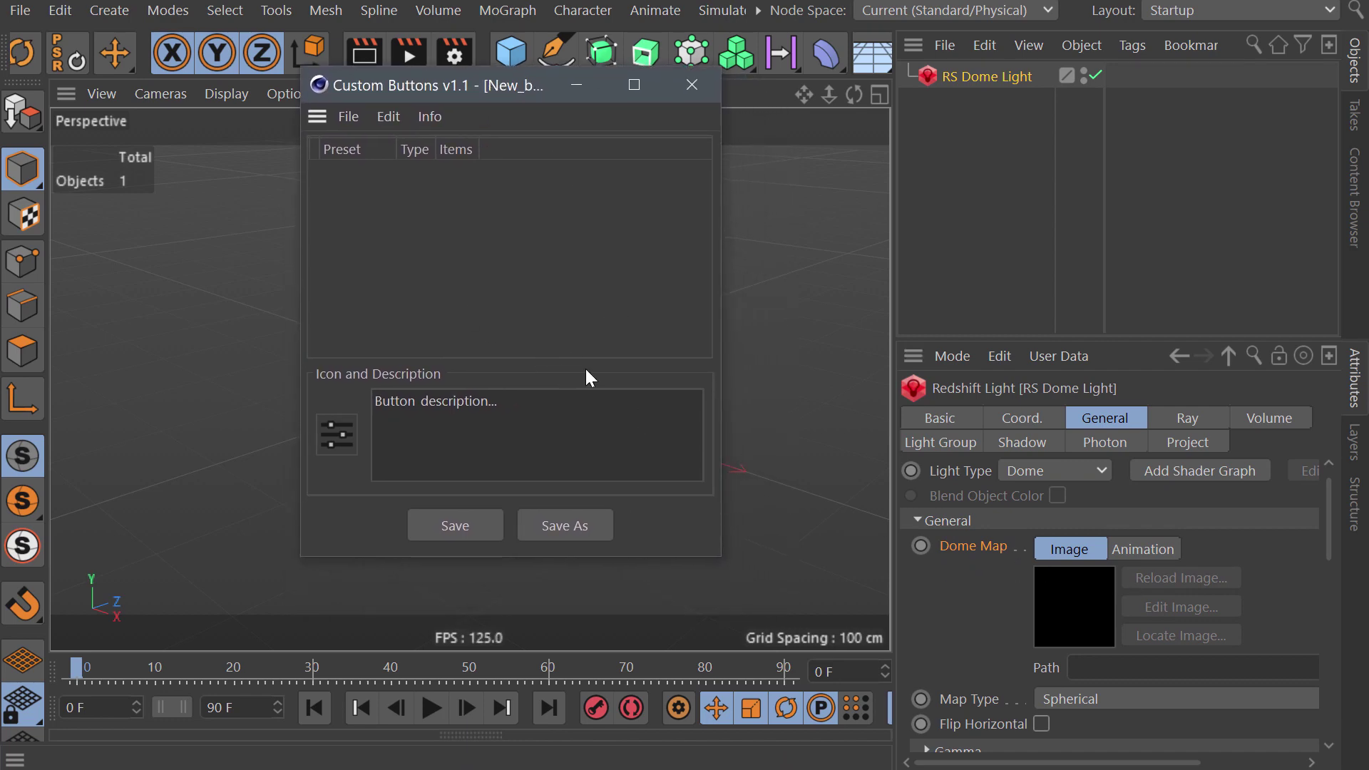
pyautogui.moveTo(522, 89); pyautogui.dragTo(419, 71)
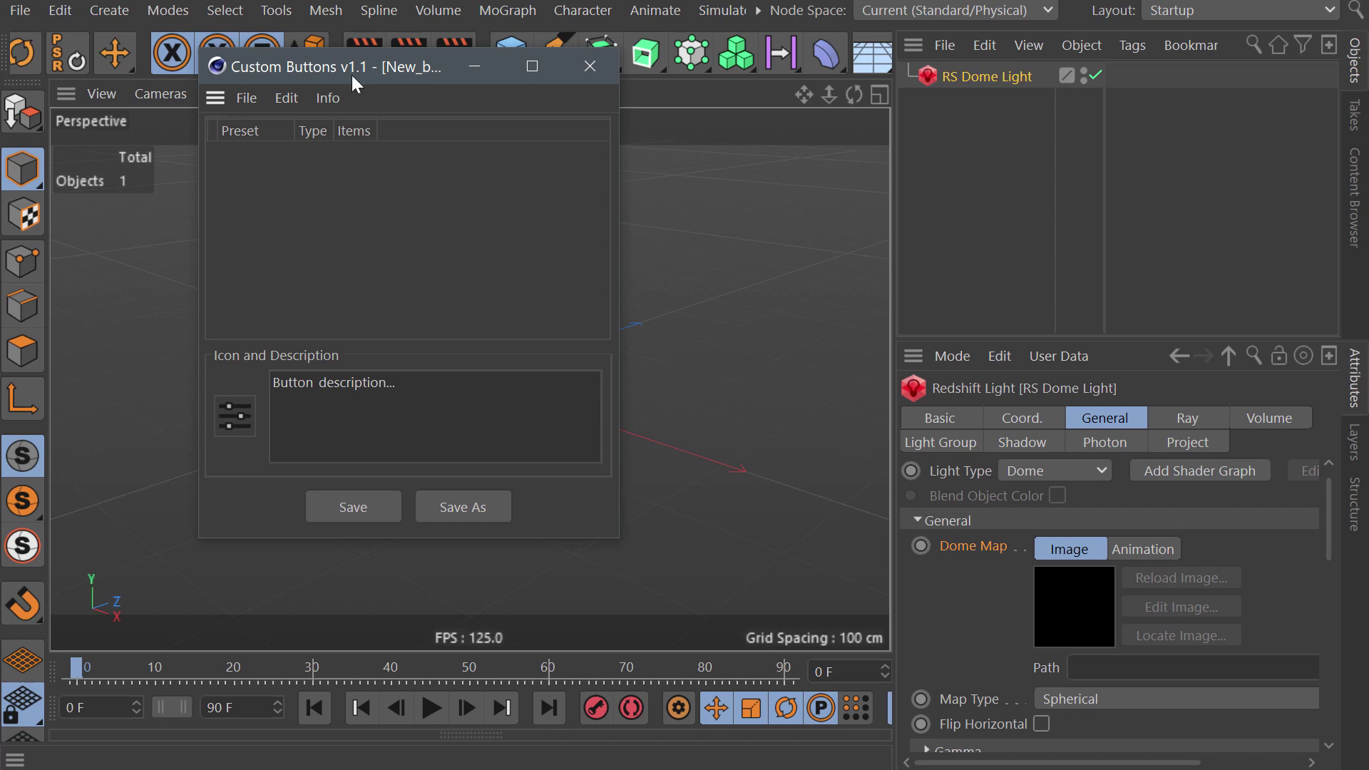
pyautogui.moveTo(387, 67); pyautogui.dragTo(404, 54)
pyautogui.moveTo(637, 527); pyautogui.dragTo(781, 561)
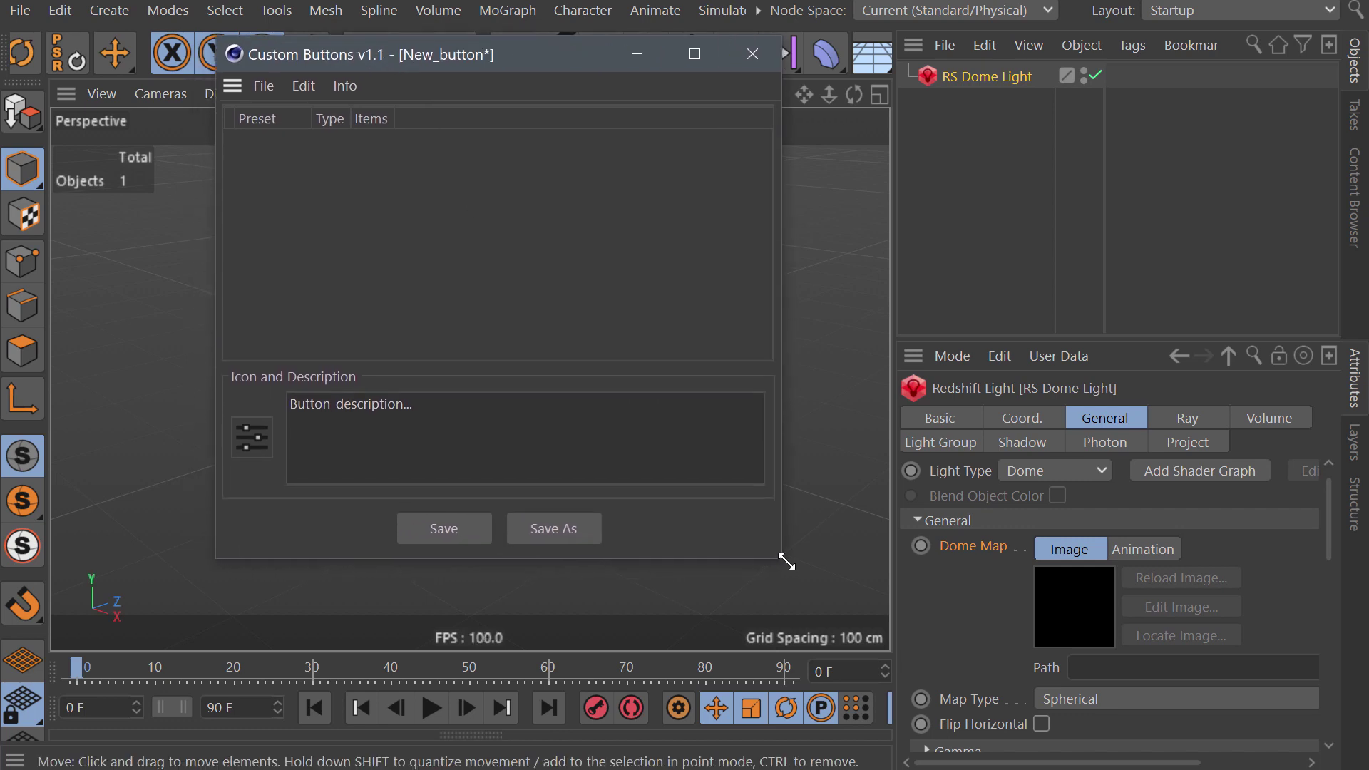
pyautogui.moveTo(554, 63)
pyautogui.mouseDown()
pyautogui.moveTo(513, 75)
pyautogui.moveTo(506, 62)
pyautogui.mouseUp()
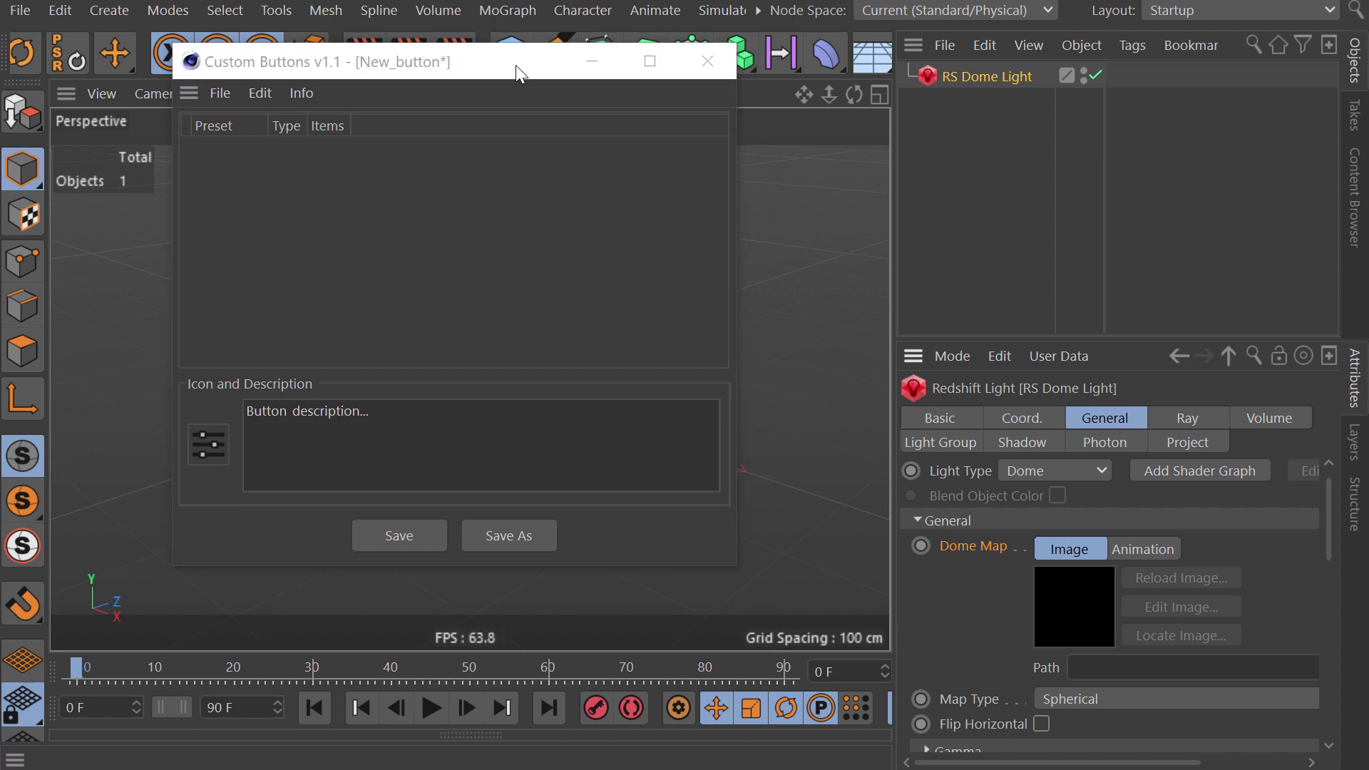
pyautogui.moveTo(515, 66); pyautogui.dragTo(500, 62)
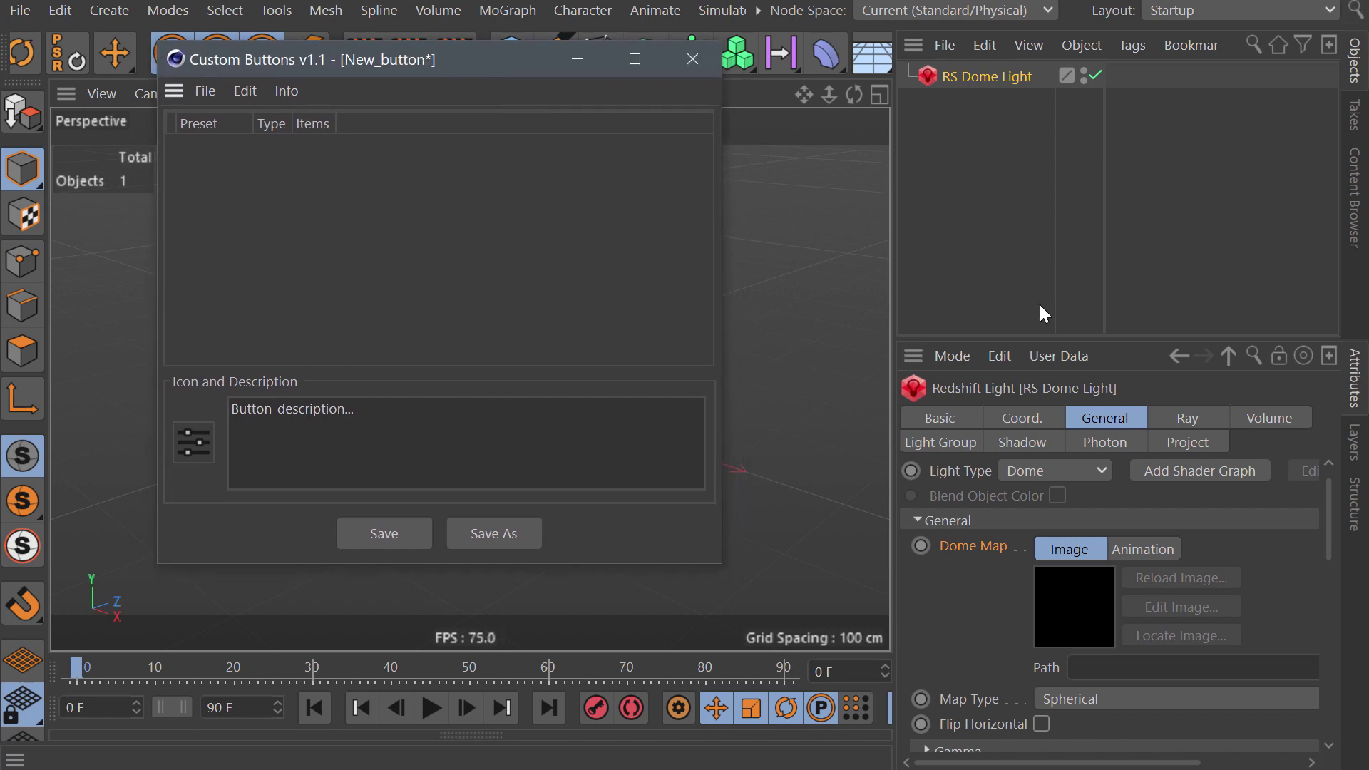
# Step: Scroll the dome light's attributes and bring the Basic_2K HDRI folder window into view
pyautogui.click(978, 579)
pyautogui.hscroll(2, 978, 579)
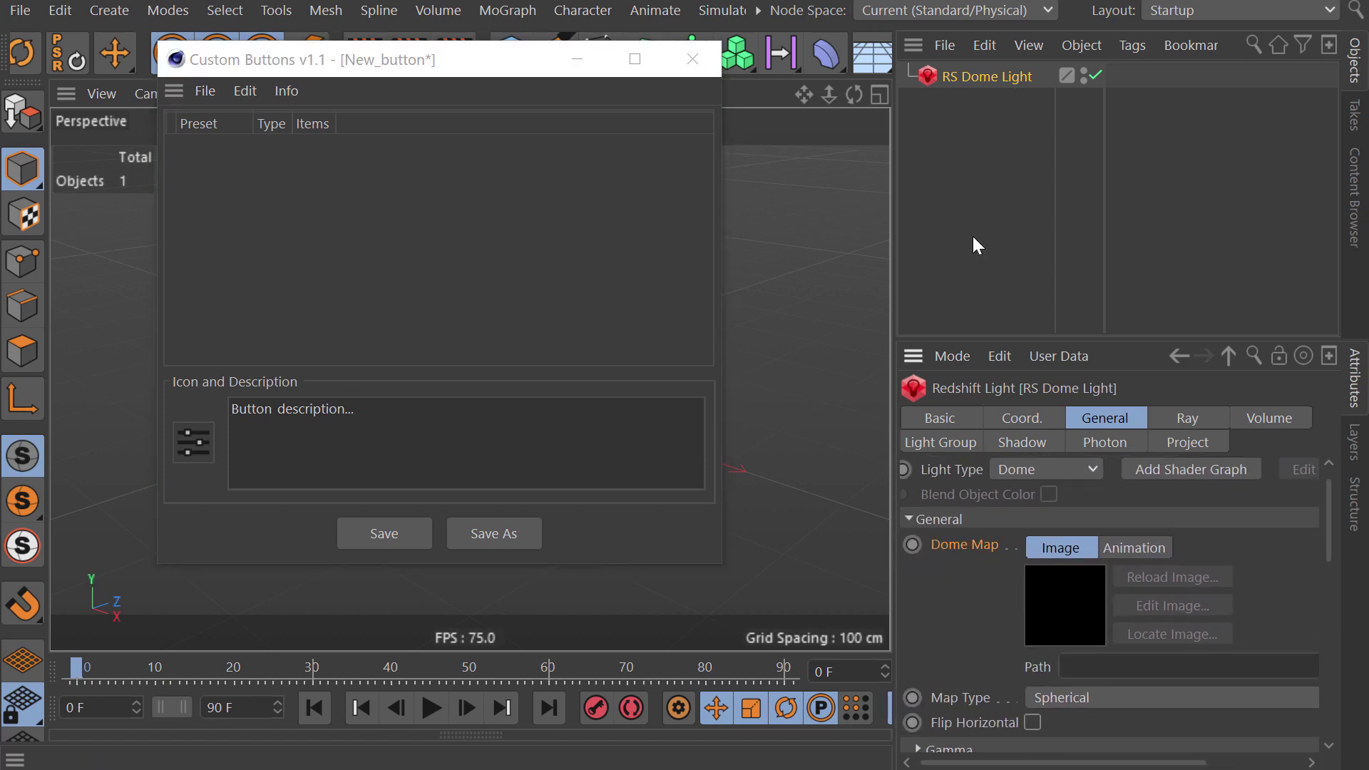
pyautogui.scroll(-1, 971, 606)
pyautogui.hscroll(3, 971, 606)
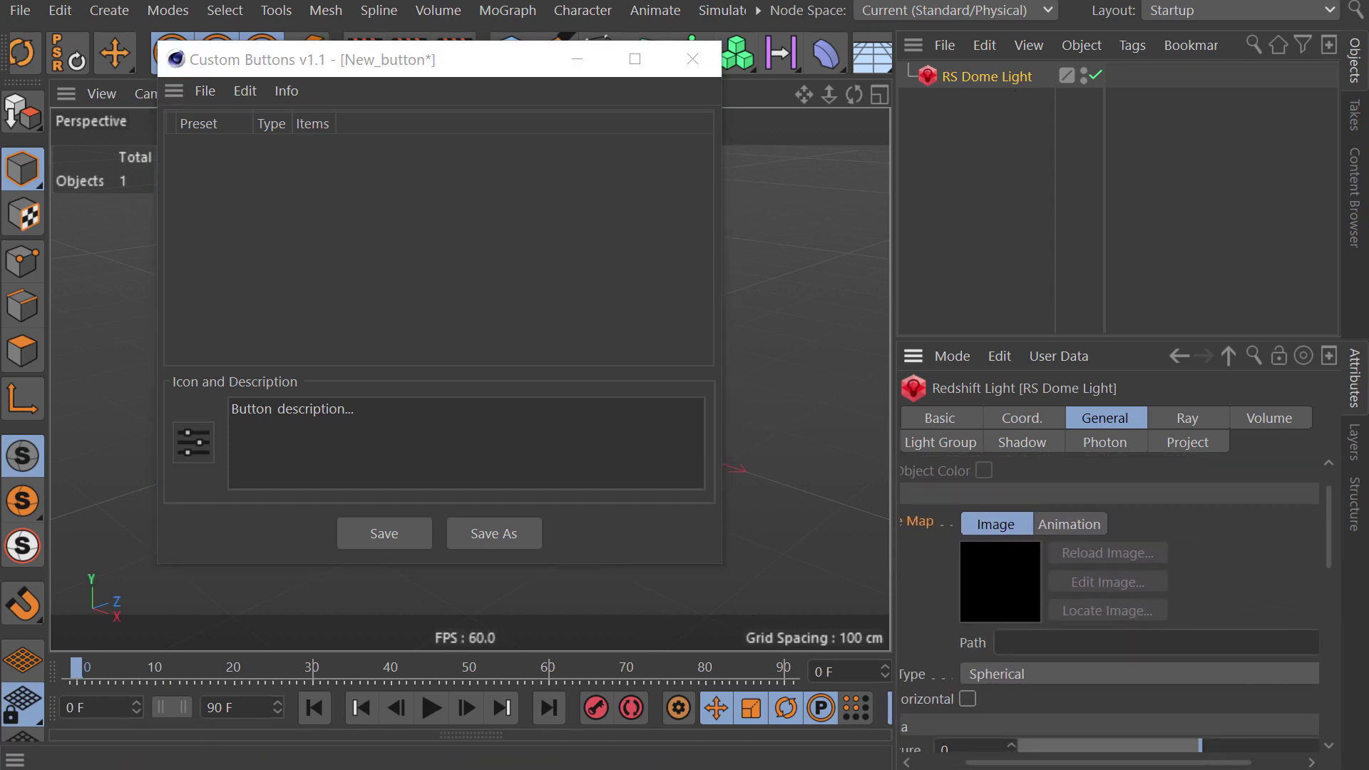
pyautogui.hotkey('alt', 'Tab')
pyautogui.moveTo(936, 48)
pyautogui.mouseDown()
pyautogui.moveTo(874, 24)
pyautogui.moveTo(665, 17)
pyautogui.mouseUp()
# Step: Drag Basic_2K_02.dds from the Basic_2K folder onto the RS Dome Light's Dome Map
pyautogui.click(90, 208)
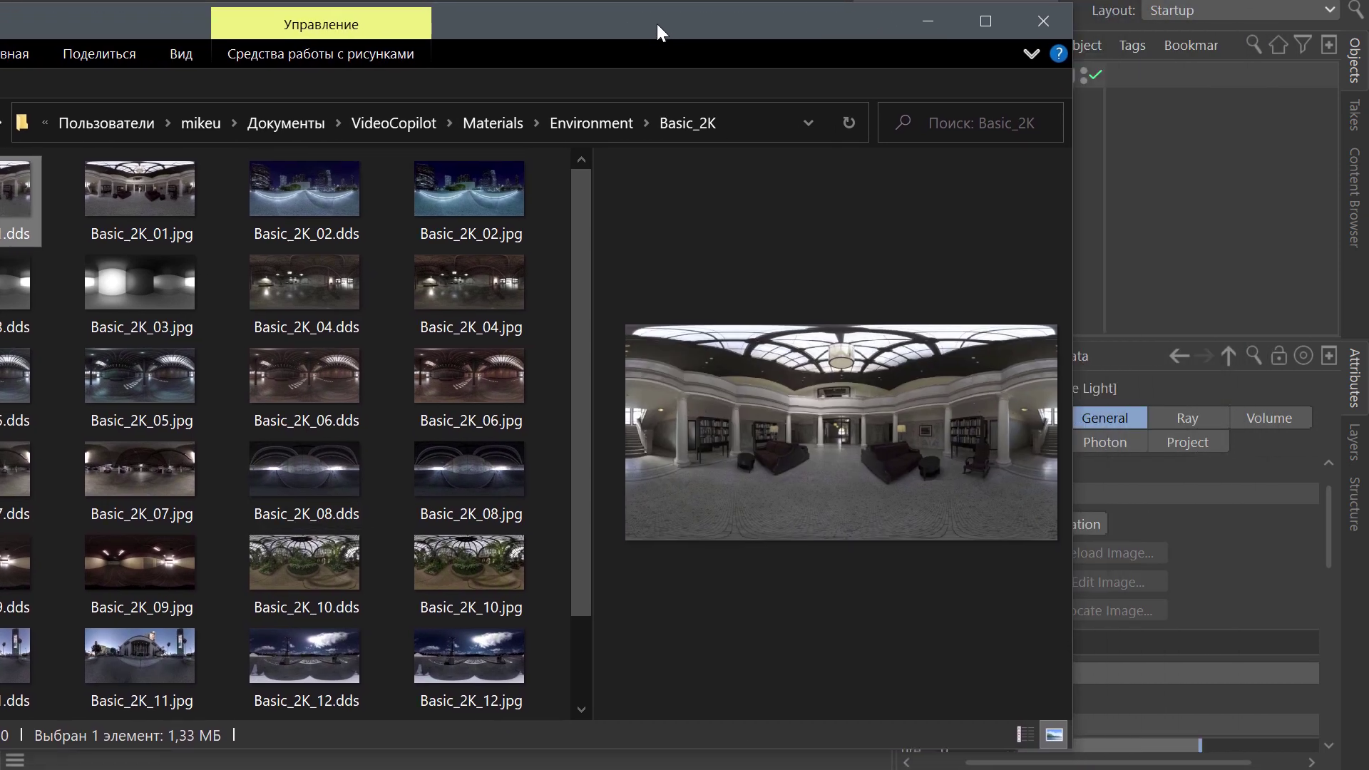
pyautogui.moveTo(357, 221); pyautogui.dragTo(1210, 623)
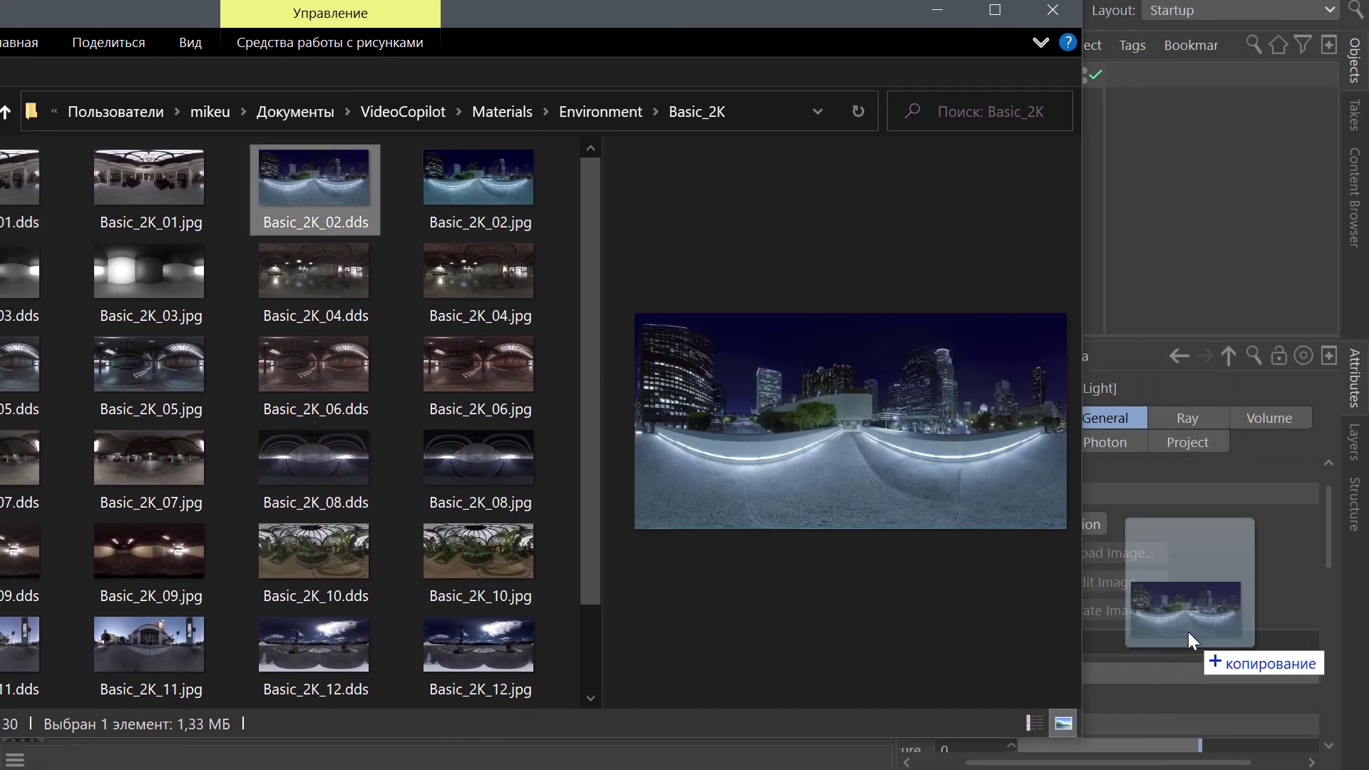
pyautogui.click(1225, 587)
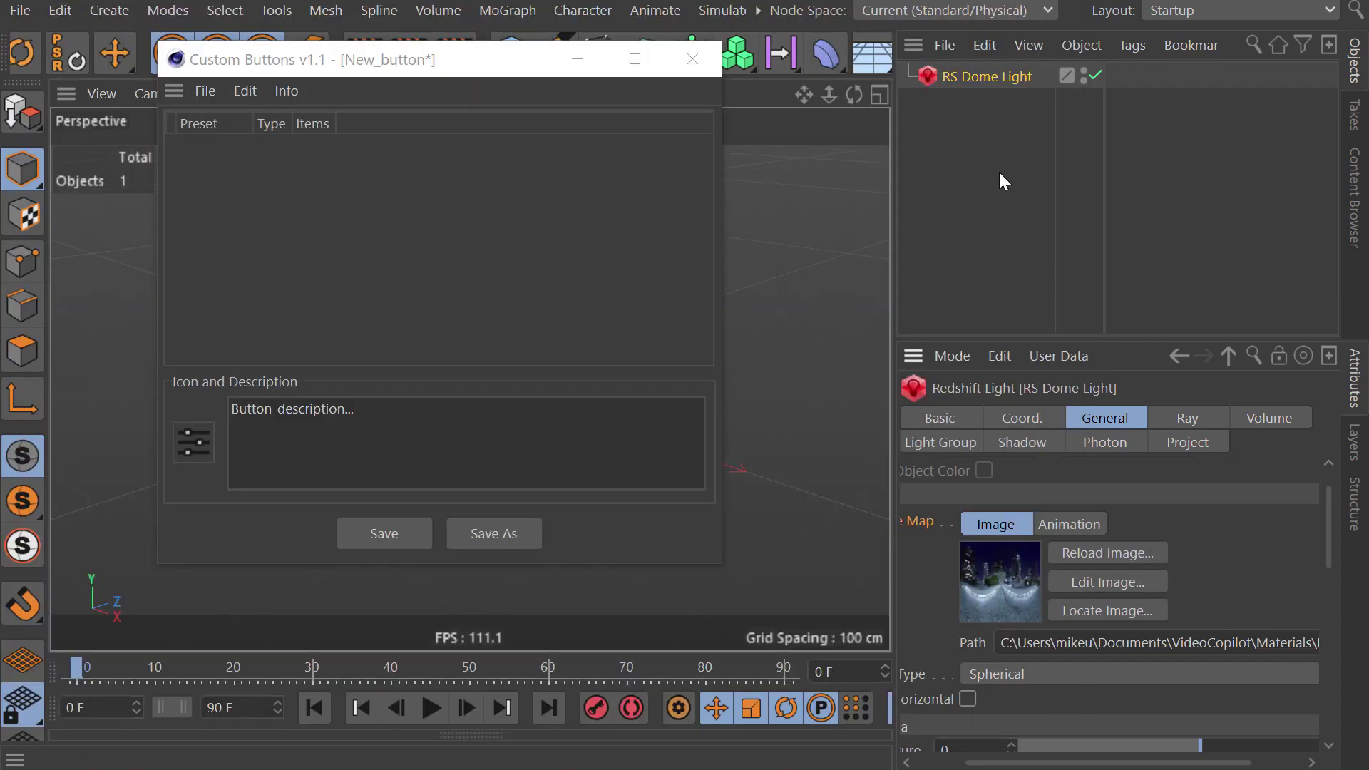
# Step: Add the RS Dome Light to the Custom Buttons list and trim the Redshift Light suffix from its name
pyautogui.moveTo(980, 77); pyautogui.dragTo(460, 251)
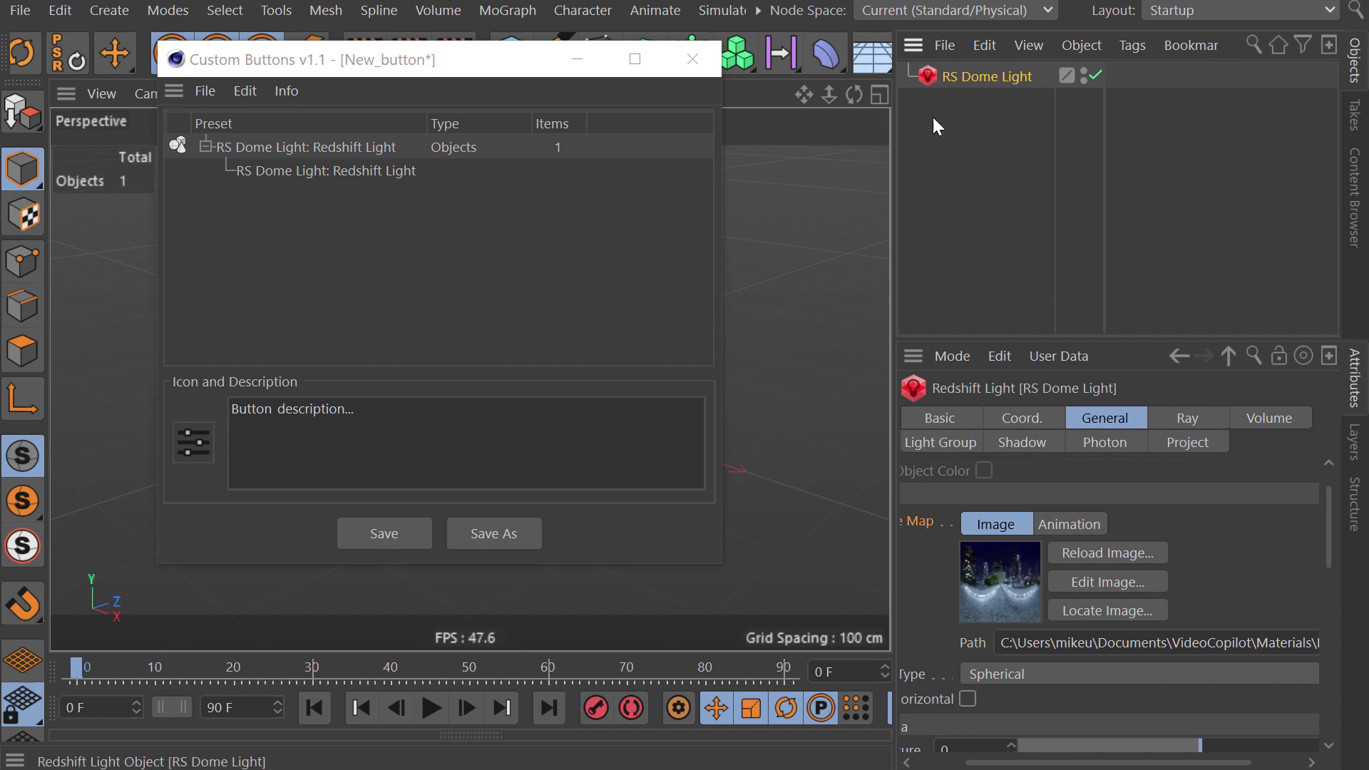
pyautogui.doubleClick(326, 148)
pyautogui.moveTo(390, 148); pyautogui.dragTo(293, 148)
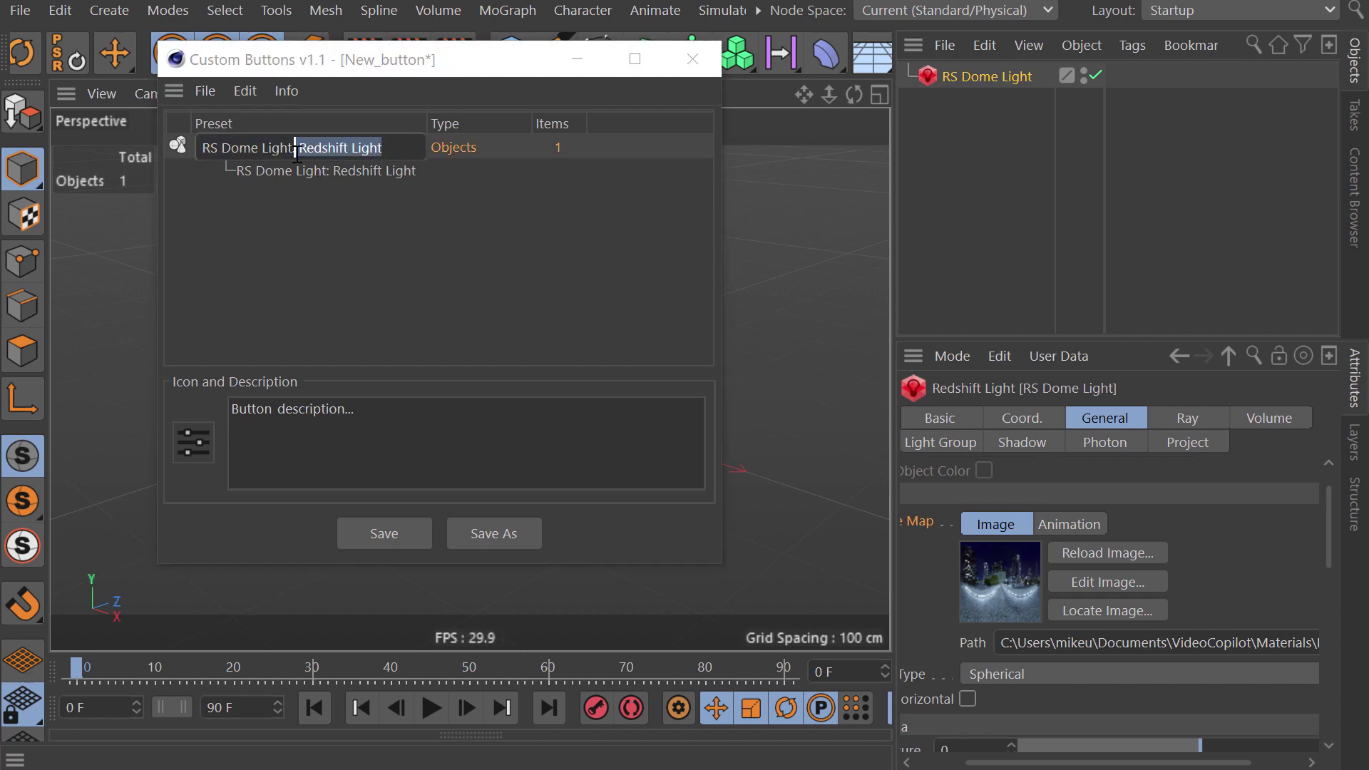
pyautogui.press('BackSpace')
pyautogui.press('BackSpace')
pyautogui.press('BackSpace')
pyautogui.write('1')
pyautogui.press('Return')
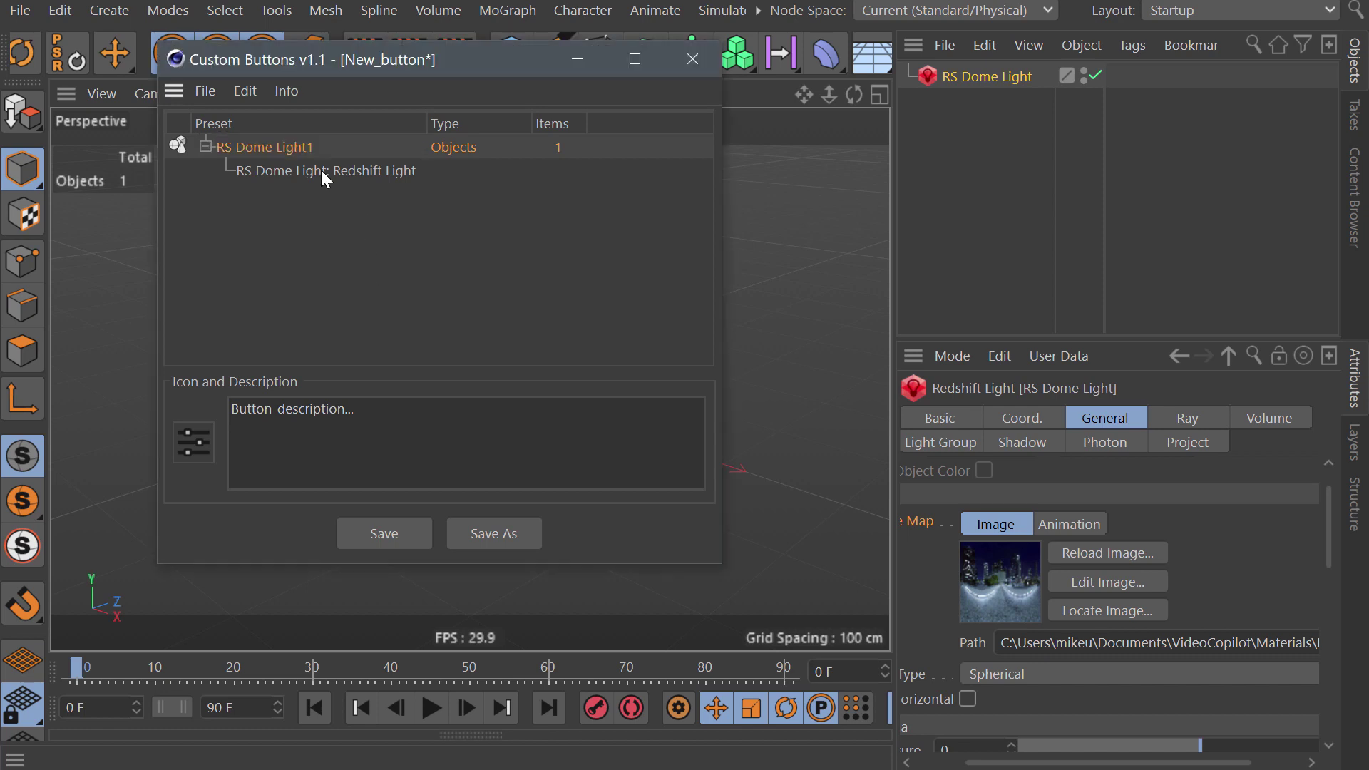
# Step: Finalize the preset name 'RS Dome Light 1' and Ctrl-drag the light into RS Dome Light.1
pyautogui.doubleClick(301, 147)
pyautogui.click(298, 147)
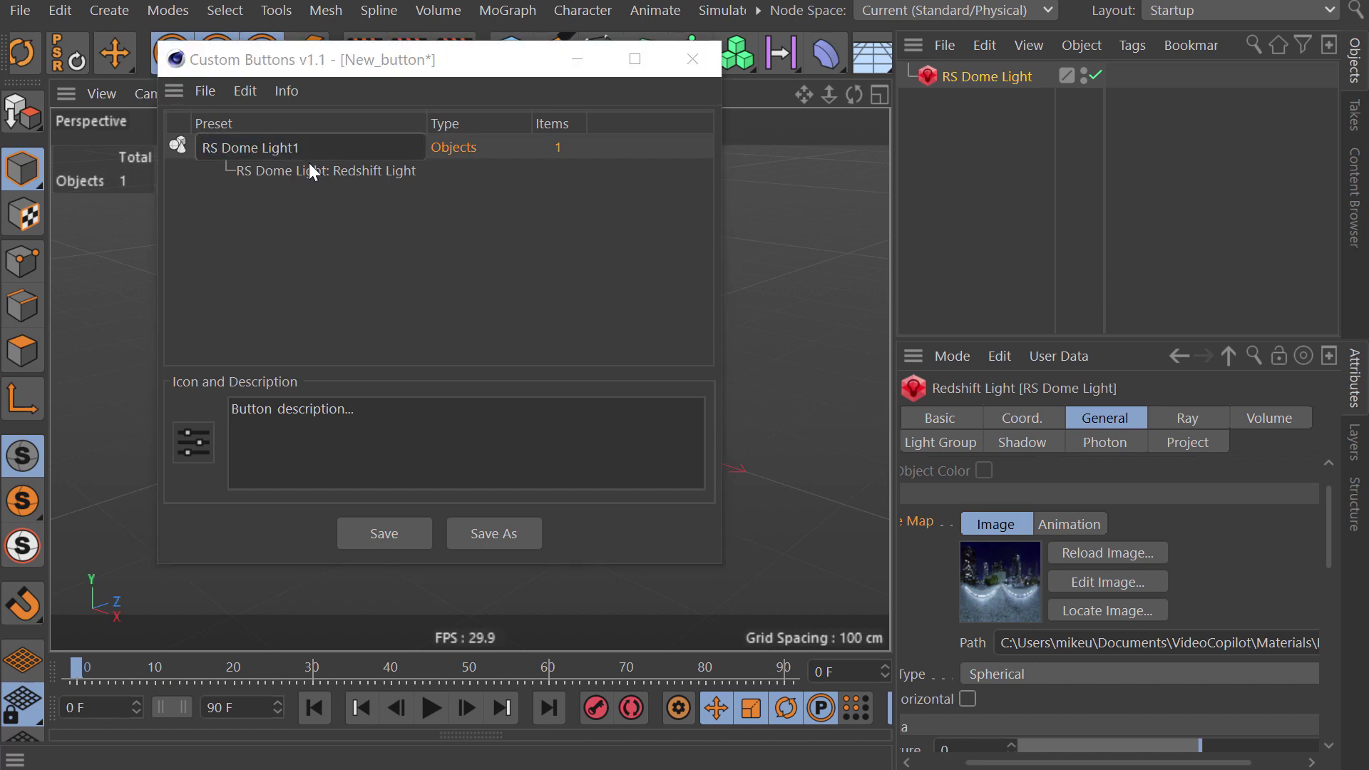
pyautogui.hotkey('ctrl', 'a')
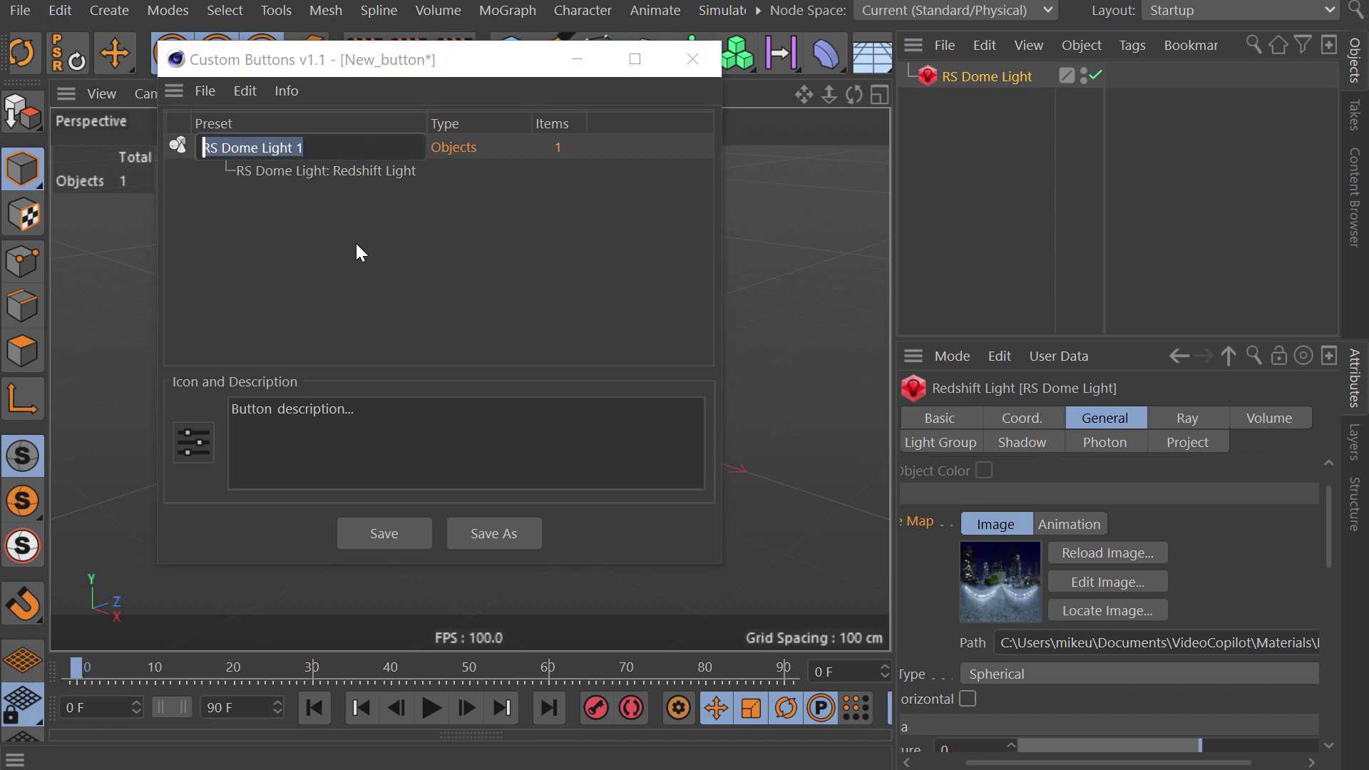
pyautogui.click(956, 146)
pyautogui.keyDown('ctrl'); pyautogui.moveTo(987, 76); pyautogui.dragTo(995, 139); pyautogui.keyUp('ctrl')
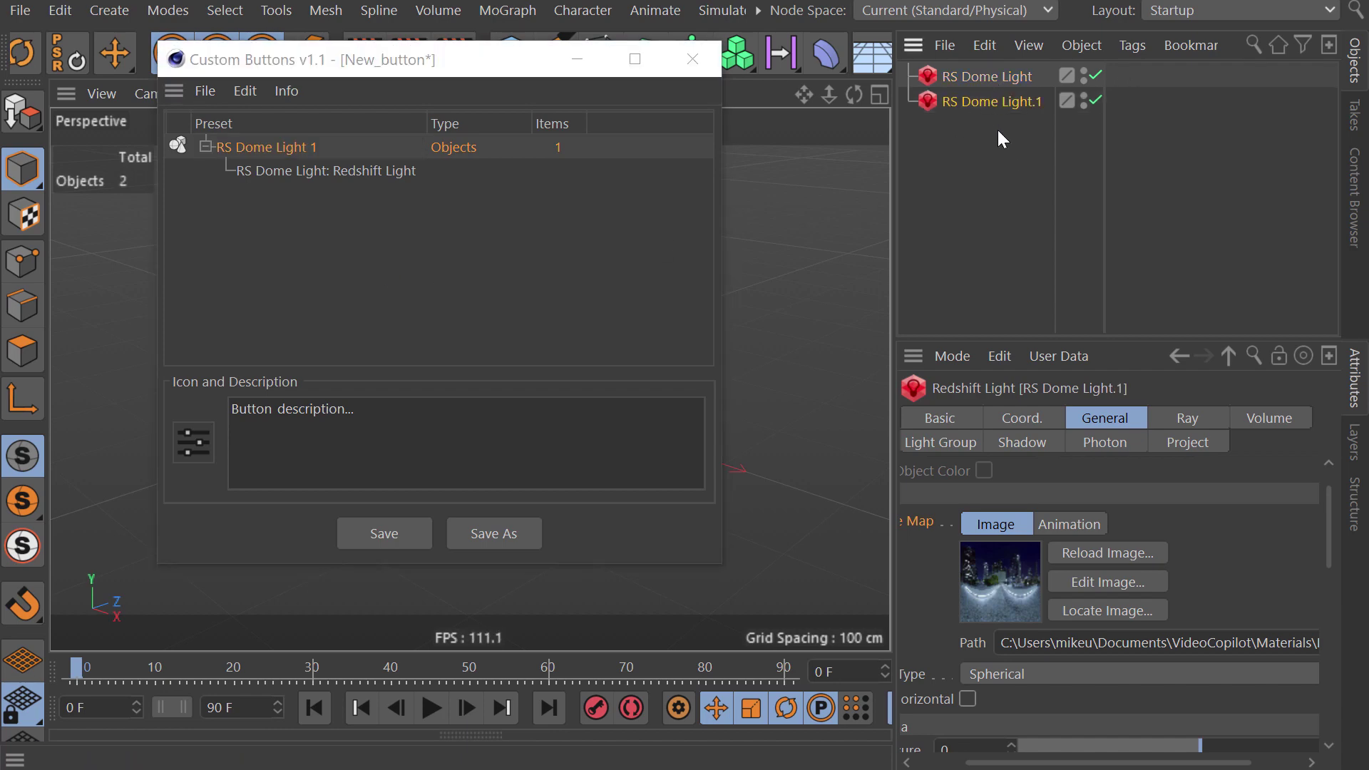
# Step: Load Basic_2K_06.dds into the Dome Map of the RS Dome Light.1 duplicate
pyautogui.click(995, 101)
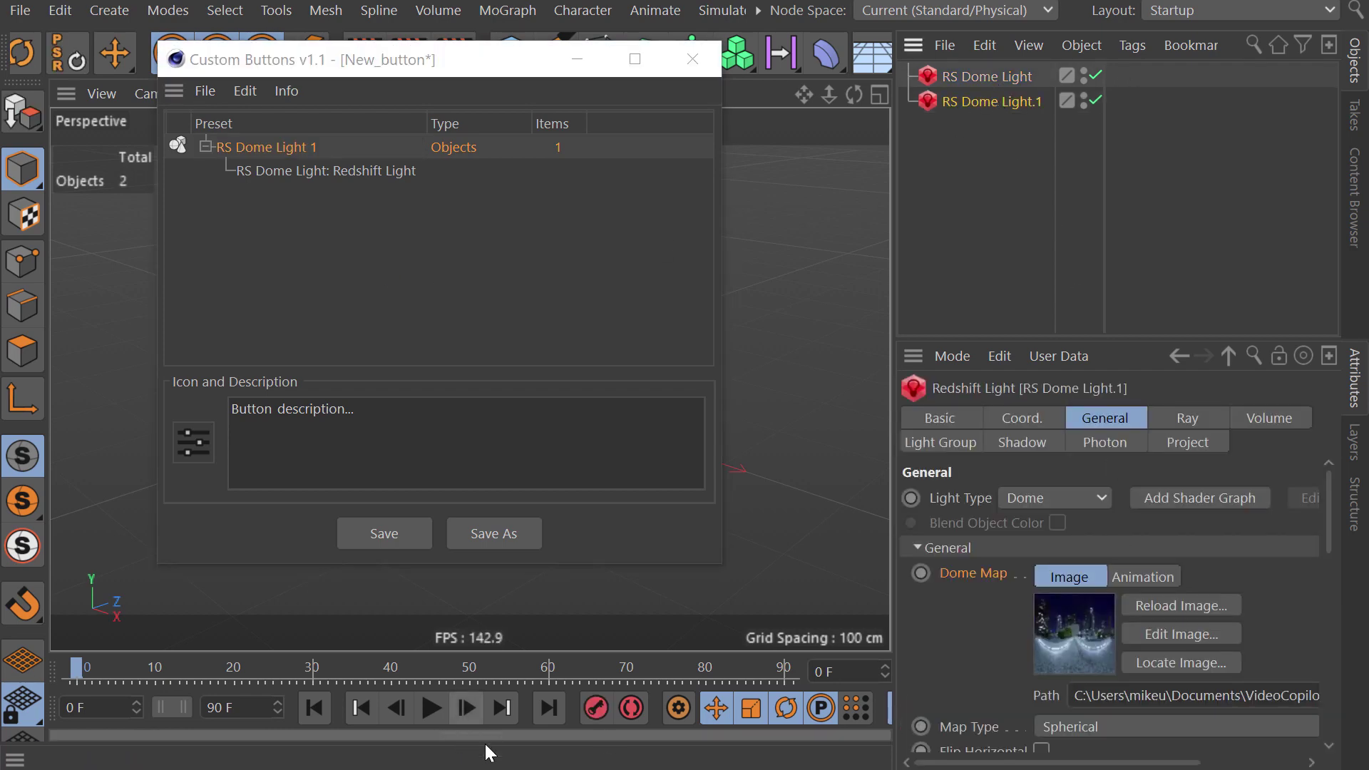
pyautogui.hotkey('alt', 'Tab')
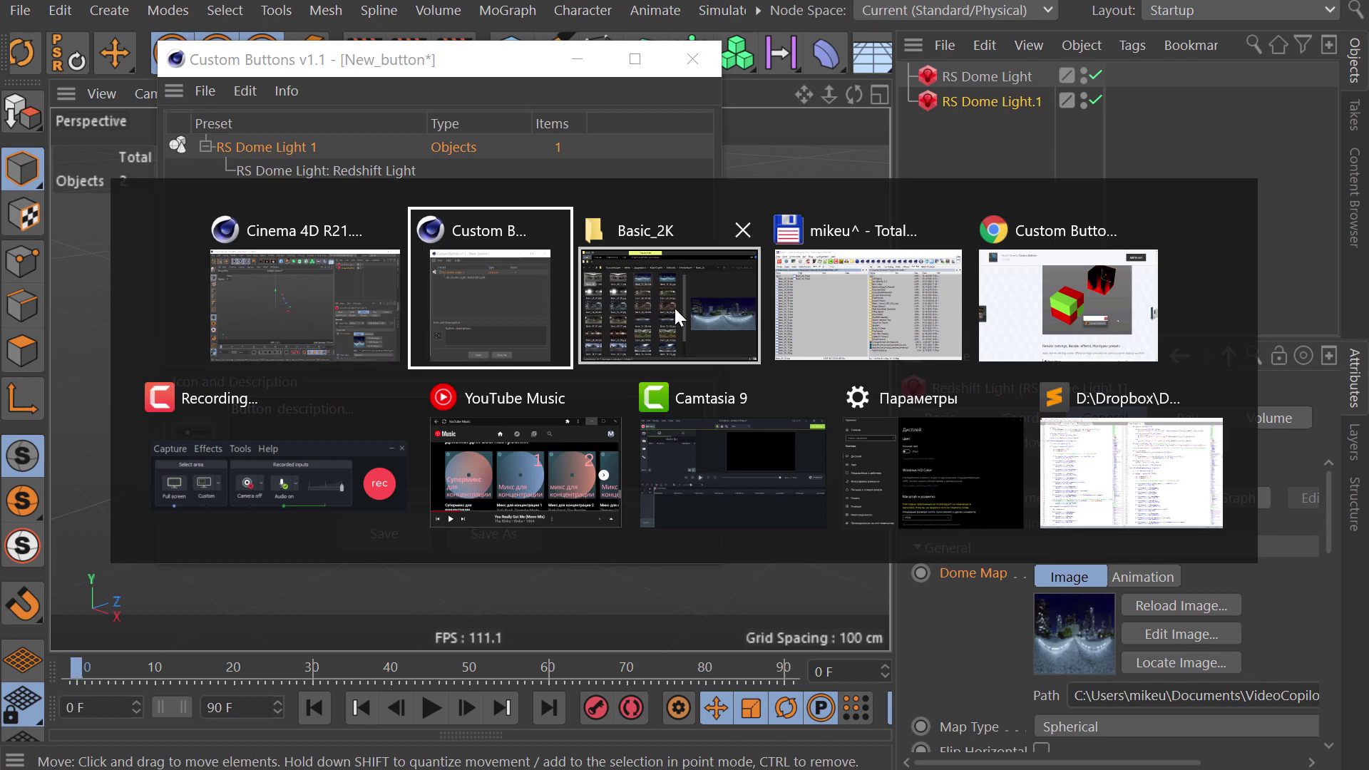
pyautogui.click(673, 306)
pyautogui.moveTo(298, 389); pyautogui.dragTo(1273, 690)
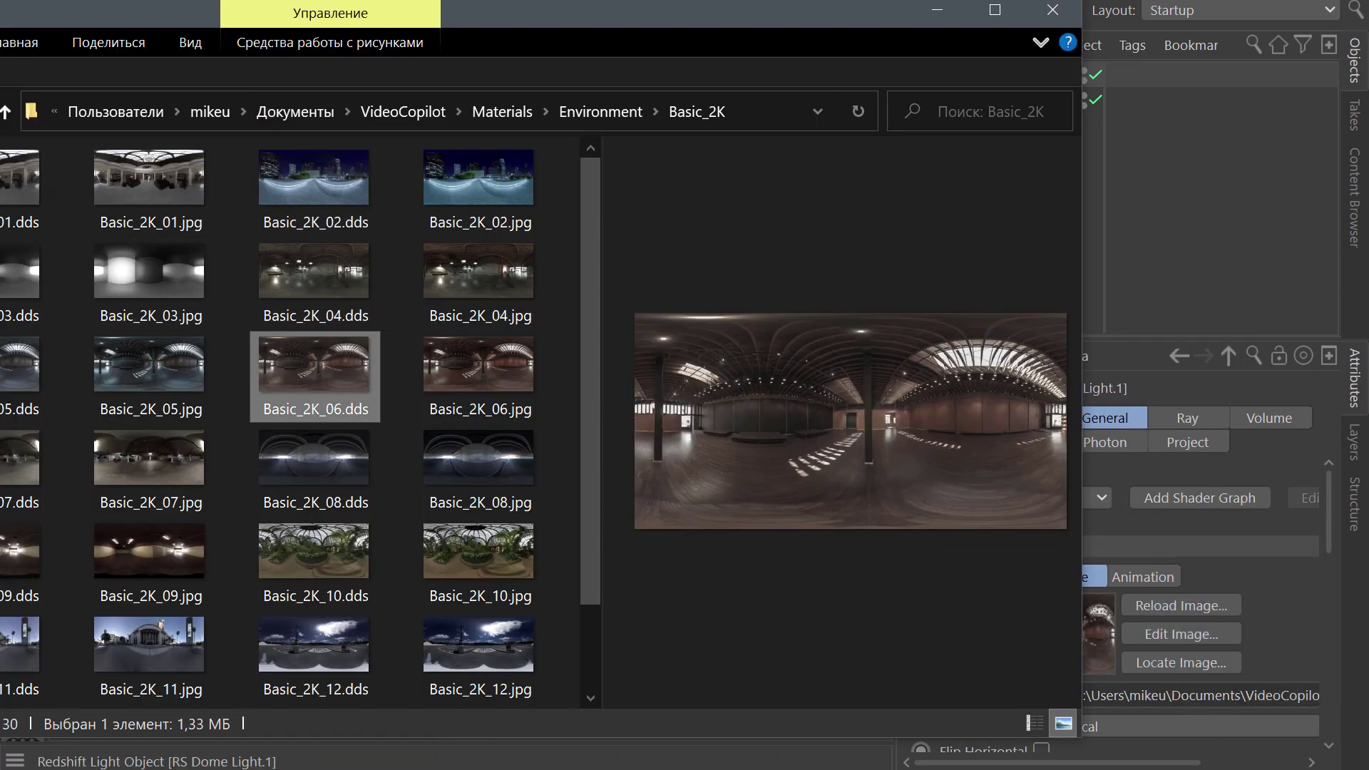
pyautogui.hotkey('alt', 'Tab')
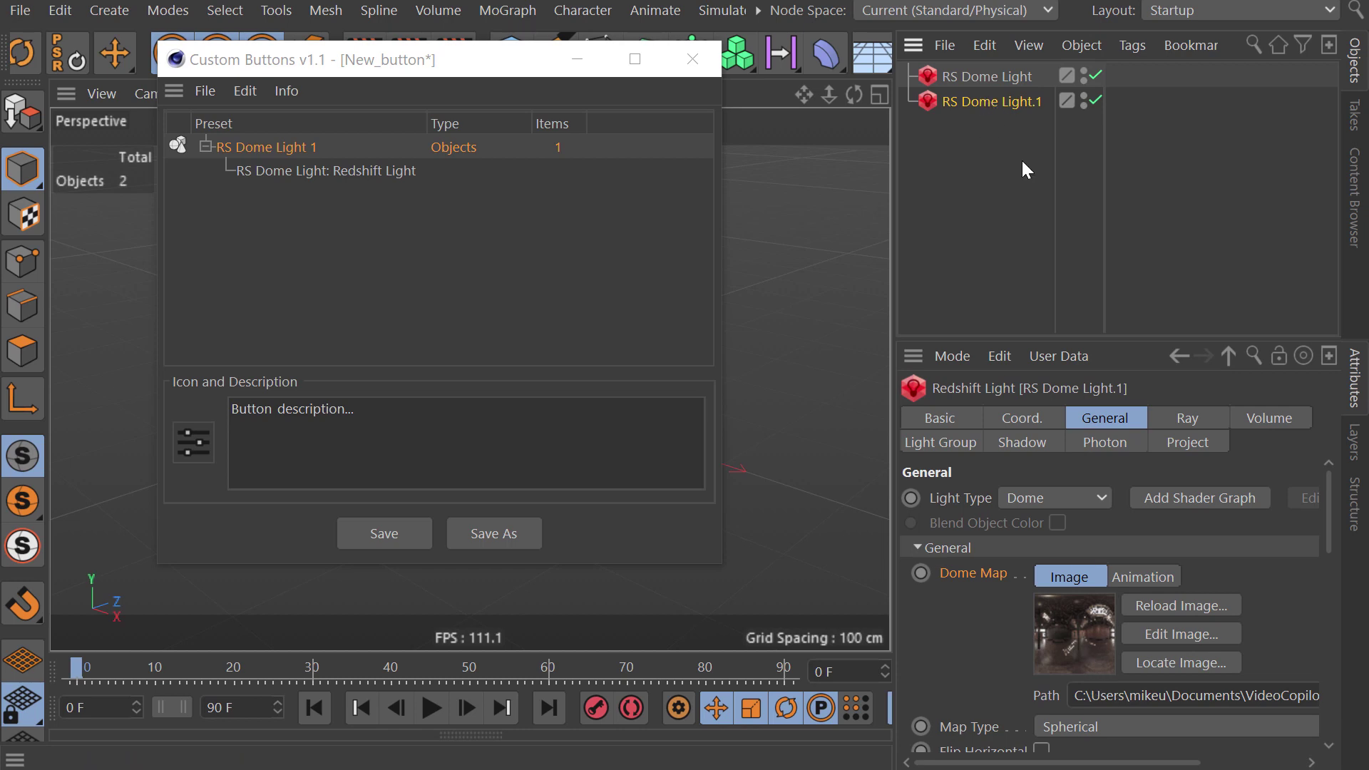
# Step: Add RS Dome Light.1 to the Custom Buttons list as preset 'RS Dome Light 2'
pyautogui.moveTo(984, 102); pyautogui.dragTo(388, 253)
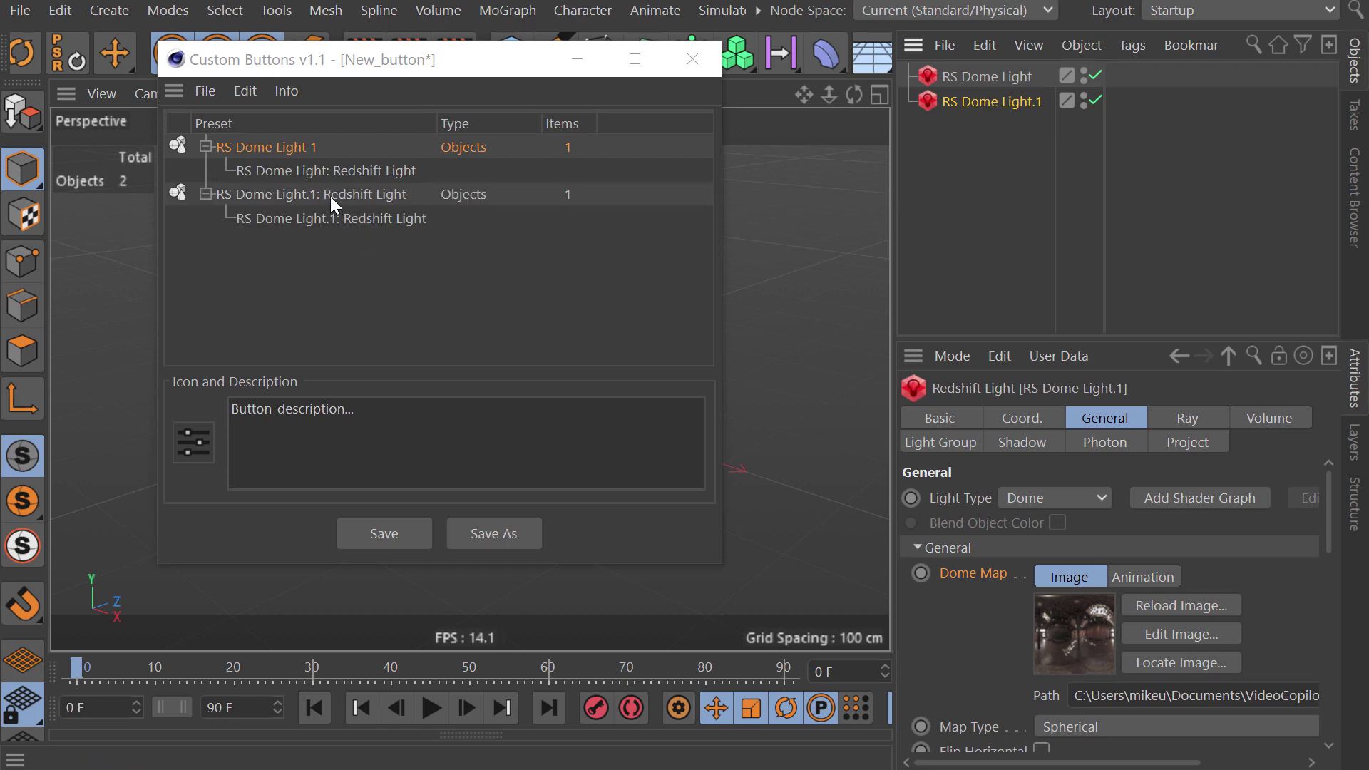
pyautogui.click(331, 195)
pyautogui.click(385, 194)
pyautogui.write('RS Dome Light ')
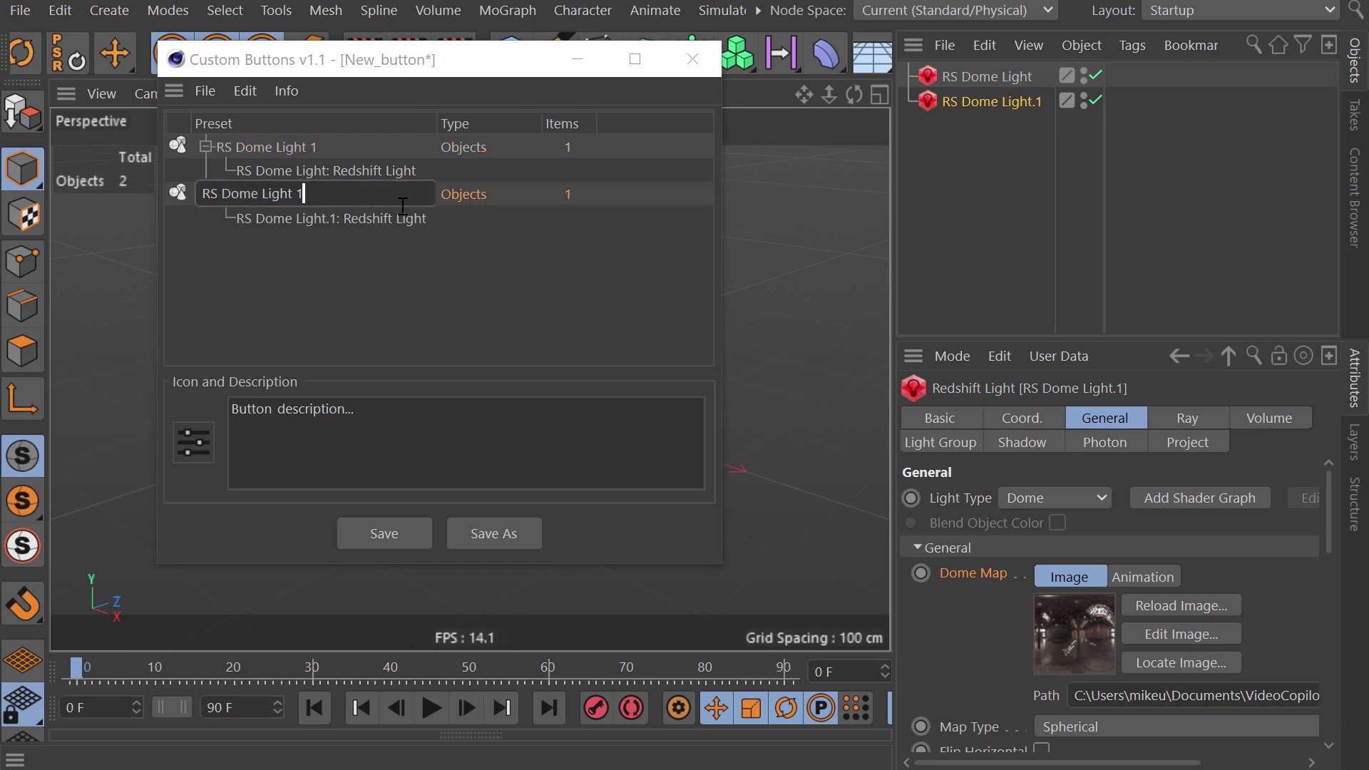
pyautogui.write('1')
pyautogui.write('2')
pyautogui.moveTo(399, 293); pyautogui.dragTo(254, 144)
pyautogui.click(206, 146)
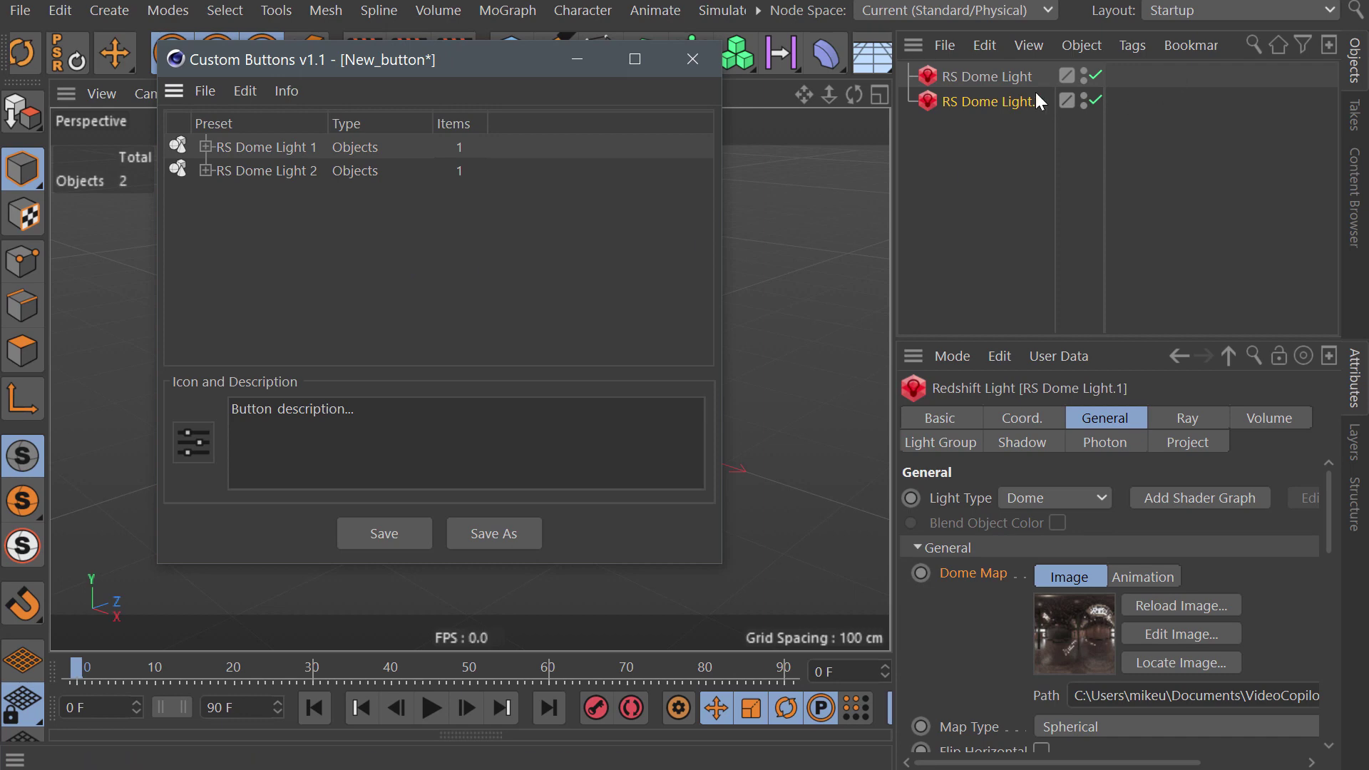
# Step: Duplicate the light as RS Dome Light.2 and give it the Basic_2K_12.dds dome map
pyautogui.keyDown('ctrl'); pyautogui.moveTo(1011, 104); pyautogui.dragTo(1013, 122); pyautogui.keyUp('ctrl')
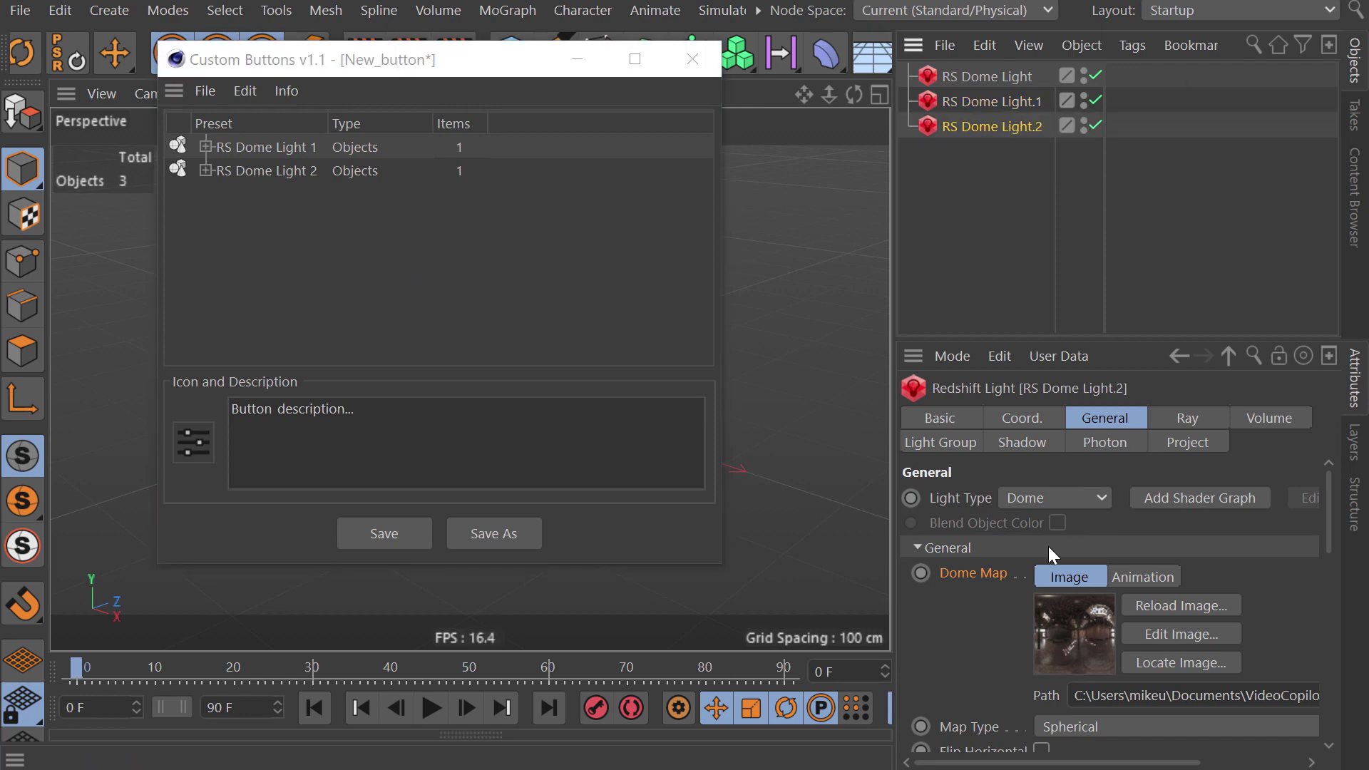
pyautogui.hotkey('alt', 'Tab')
pyautogui.click(675, 339)
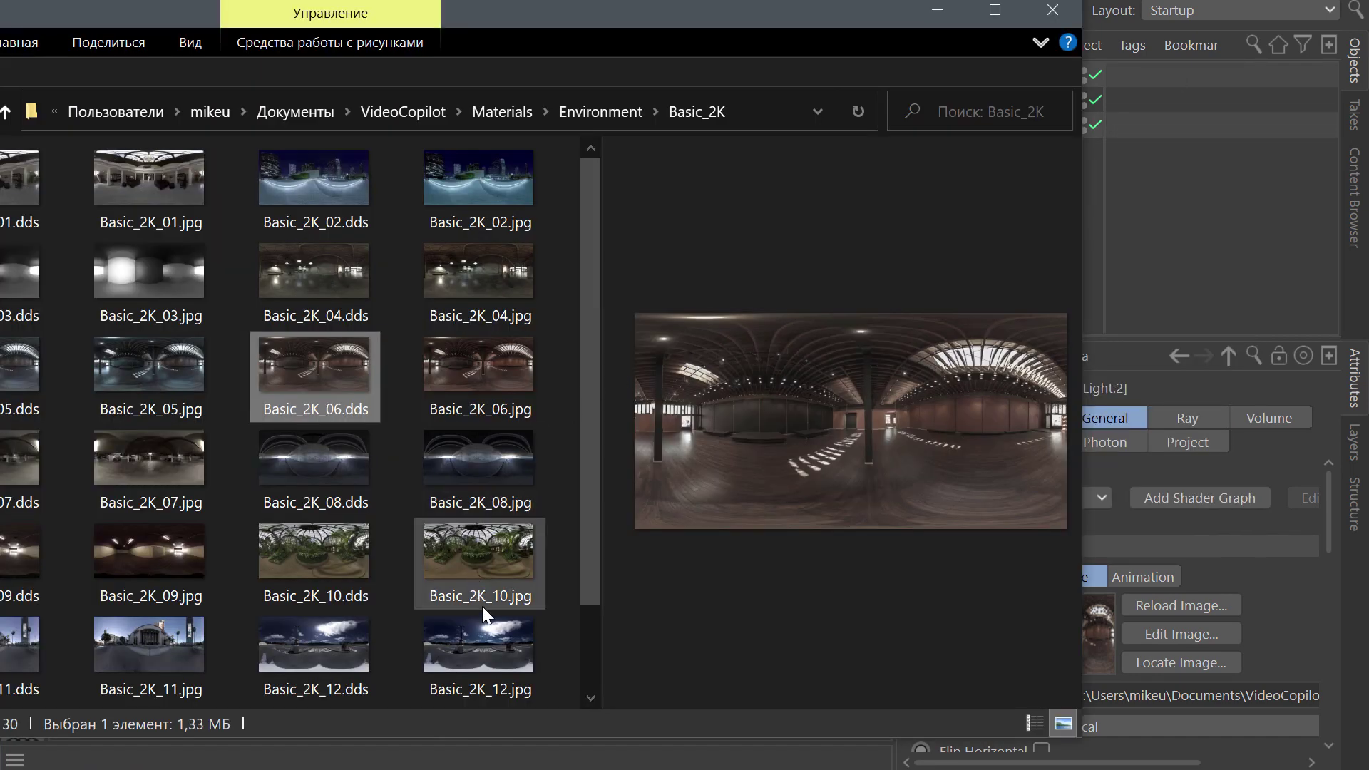
pyautogui.moveTo(349, 650); pyautogui.dragTo(1138, 695)
pyautogui.click(1282, 630)
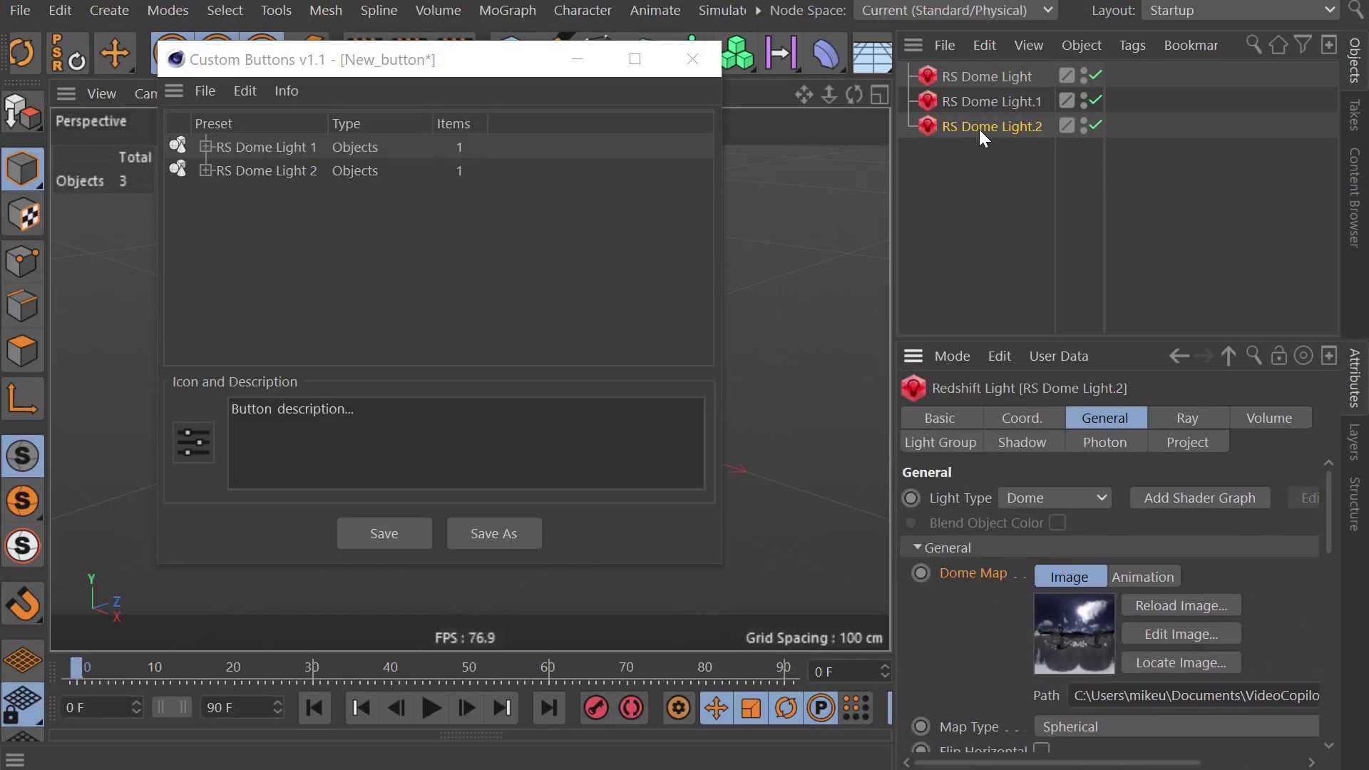
# Step: Add RS Dome Light.2 to the Custom Buttons list as preset 'RS Dome Light 3'
pyautogui.moveTo(978, 130); pyautogui.dragTo(323, 194)
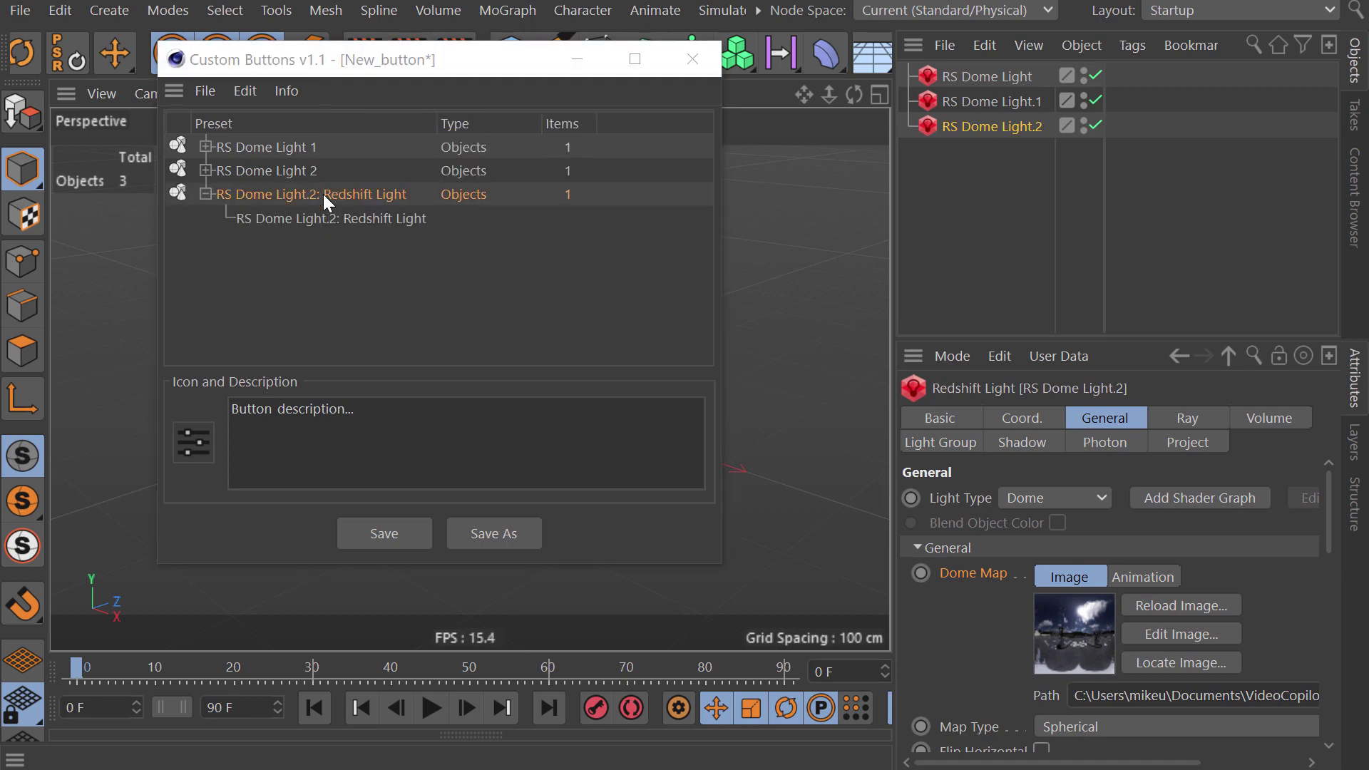
pyautogui.write('RS Dome Light 1')
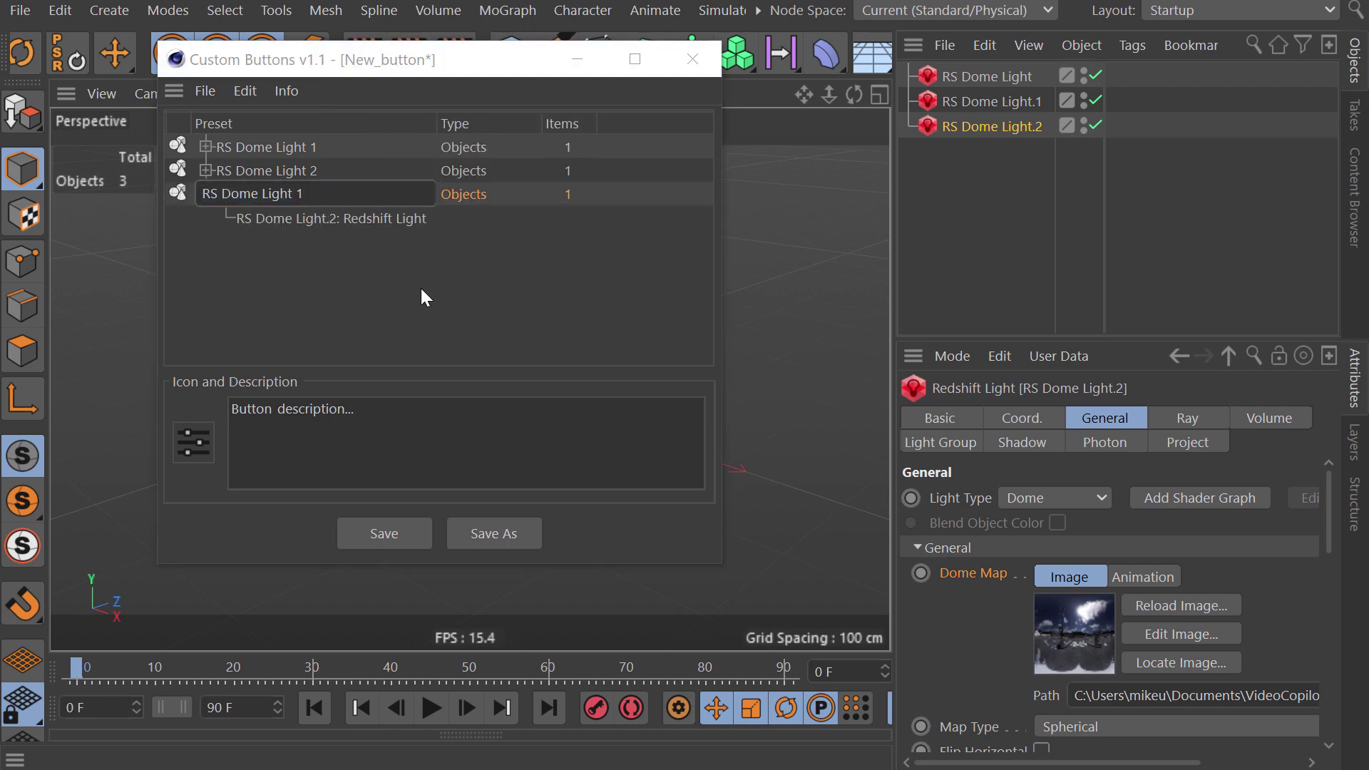
pyautogui.press('BackSpace')
pyautogui.write('3')
pyautogui.press('Return')
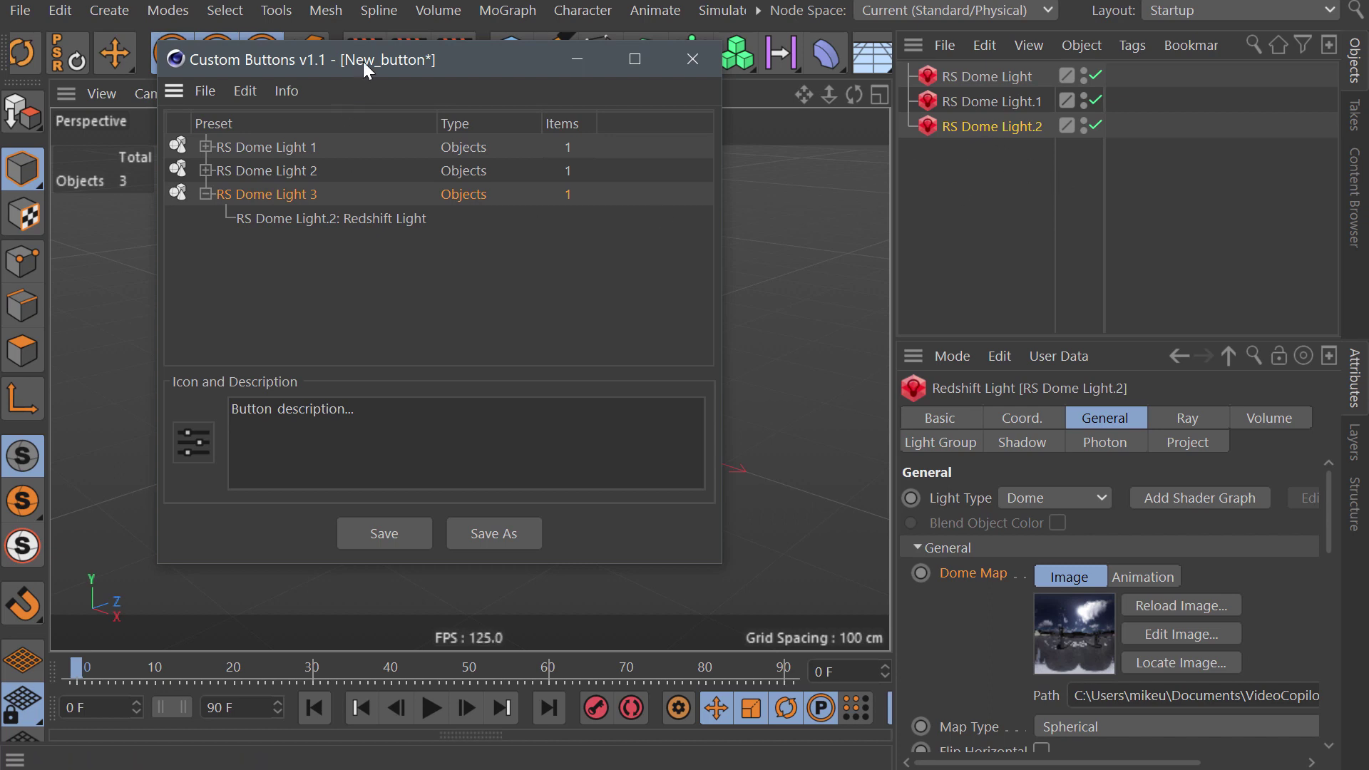
pyautogui.moveTo(362, 61); pyautogui.dragTo(412, 69)
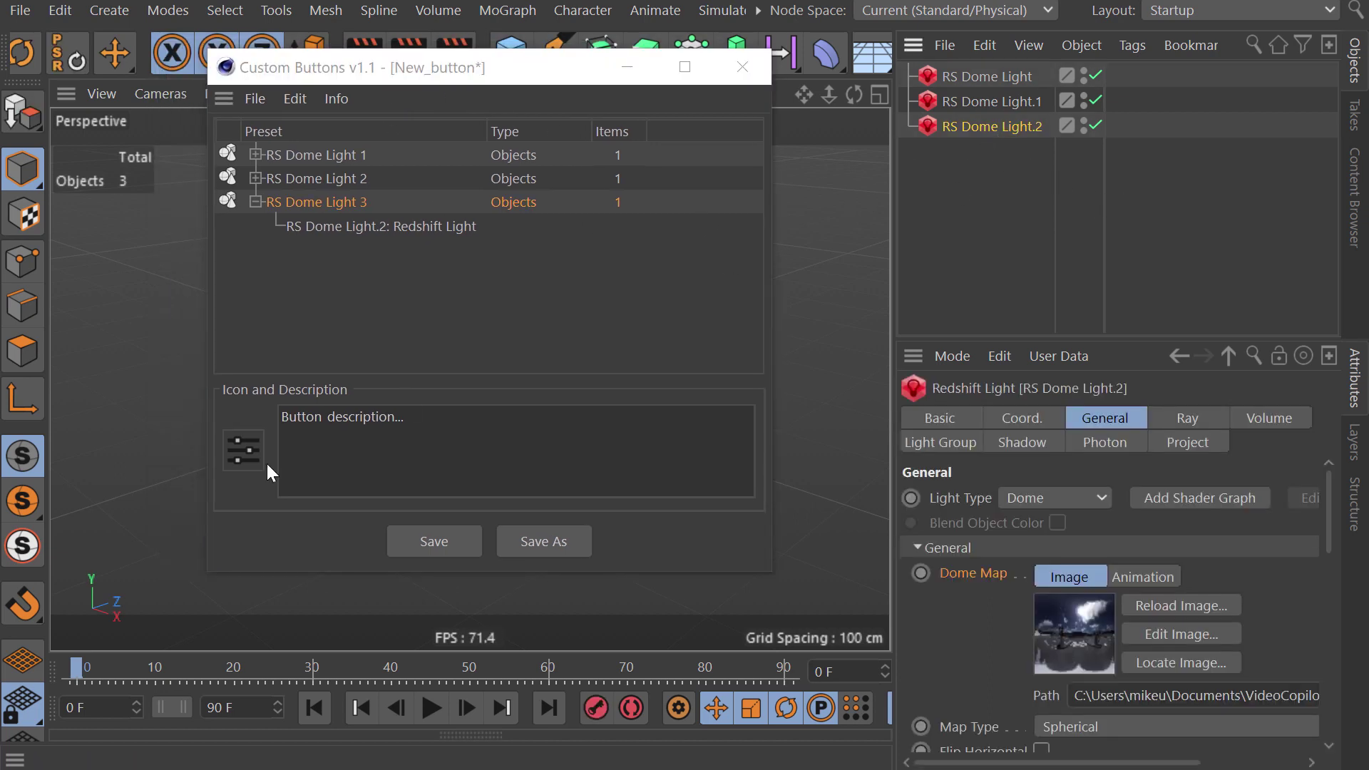
# Step: Use the active object's Redshift light icon as the button icon and start saving the preset
pyautogui.click(246, 450)
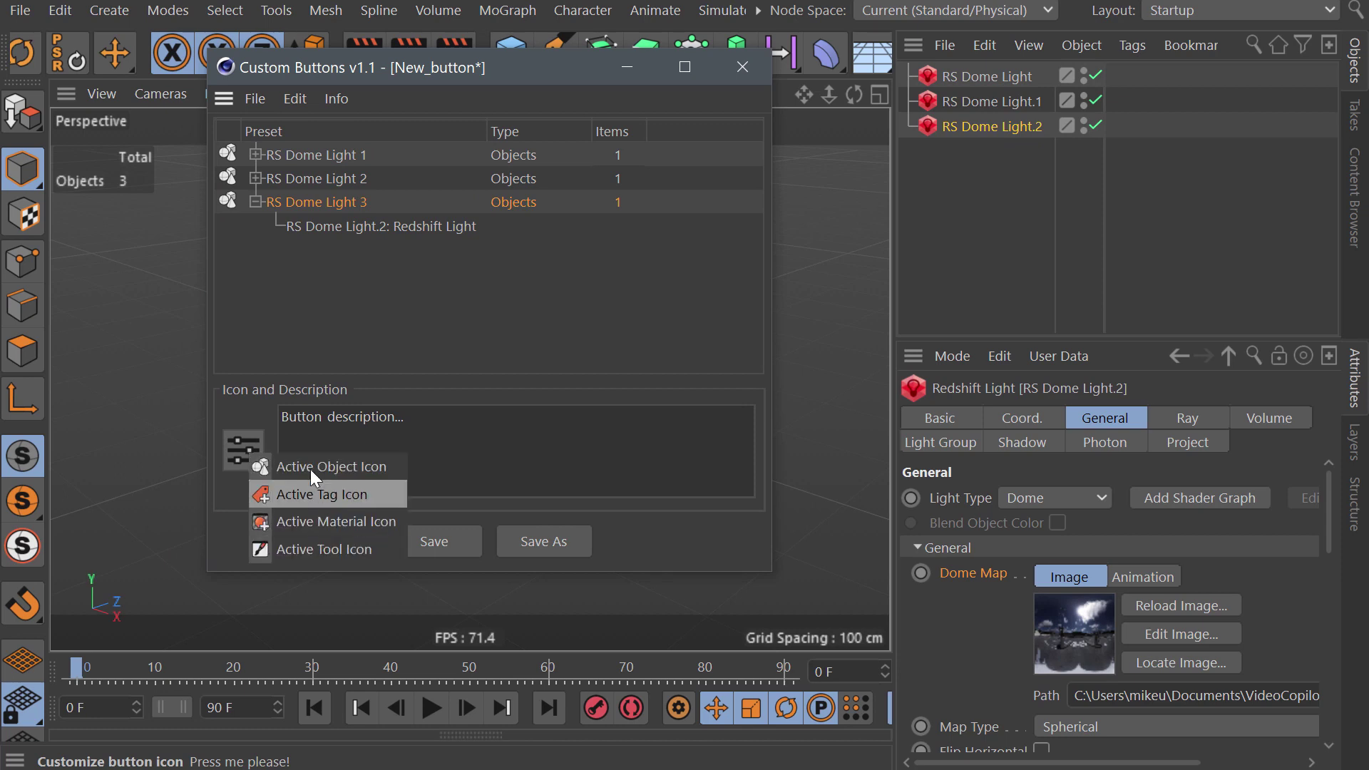
pyautogui.click(392, 469)
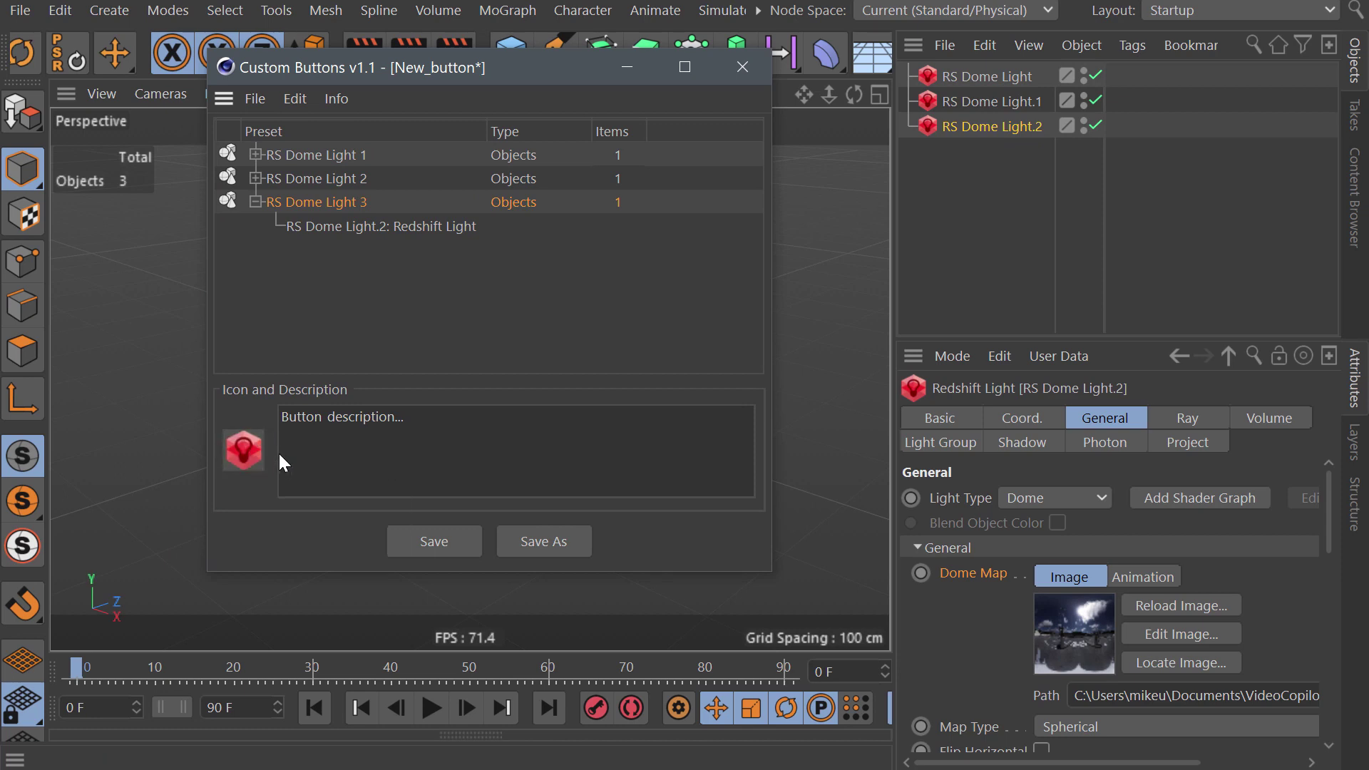
pyautogui.moveTo(435, 66); pyautogui.dragTo(469, 65)
pyautogui.click(483, 531)
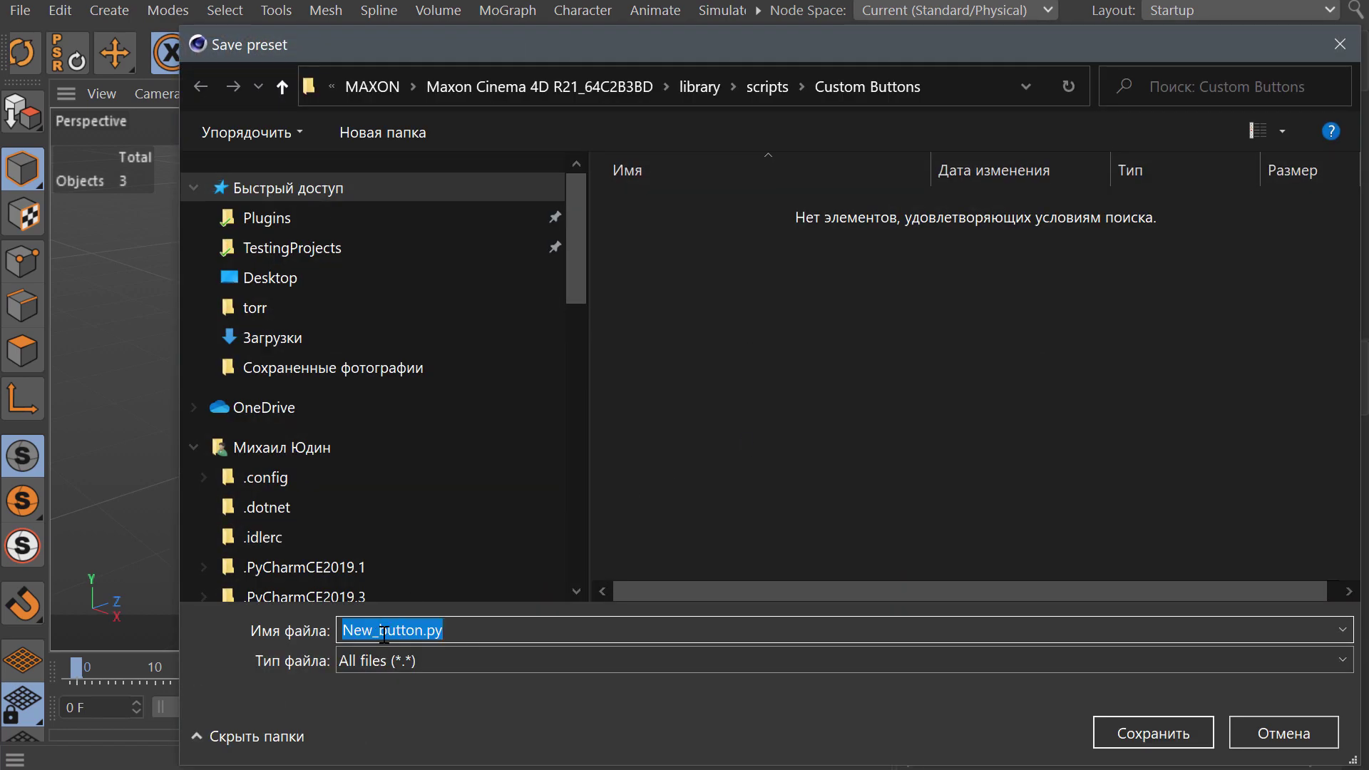
# Step: Save the button preset as 'My Dome Light 1.py' in the Custom Buttons scripts folder
pyautogui.click(383, 634)
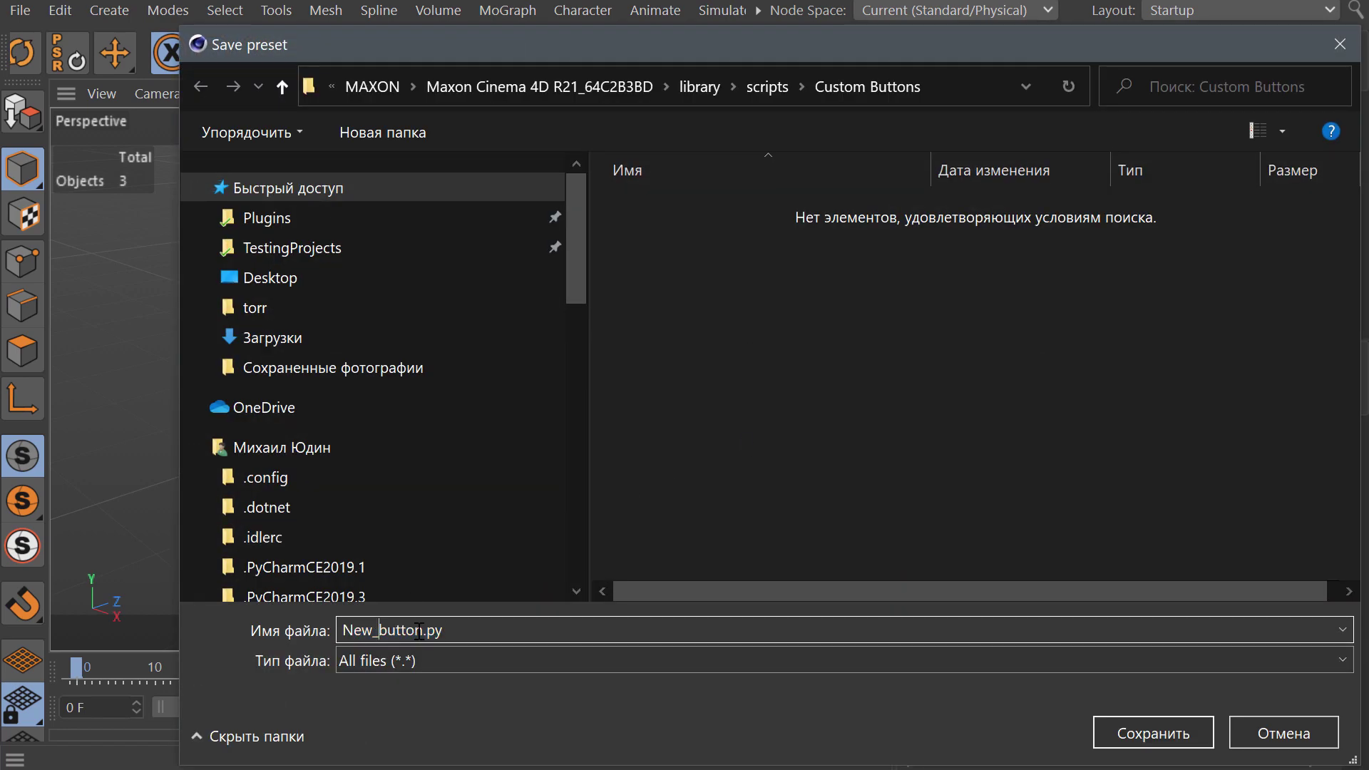
pyautogui.doubleClick(383, 634)
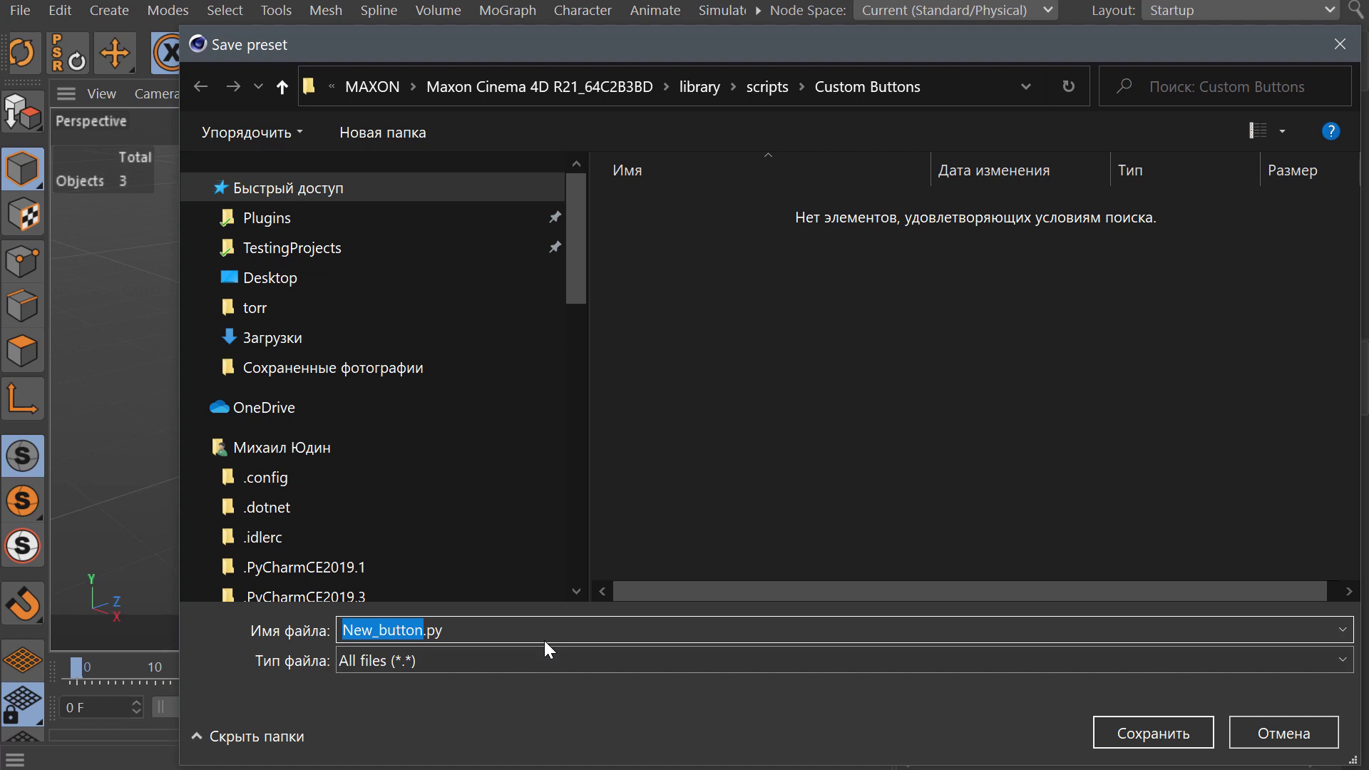
pyautogui.write('My ')
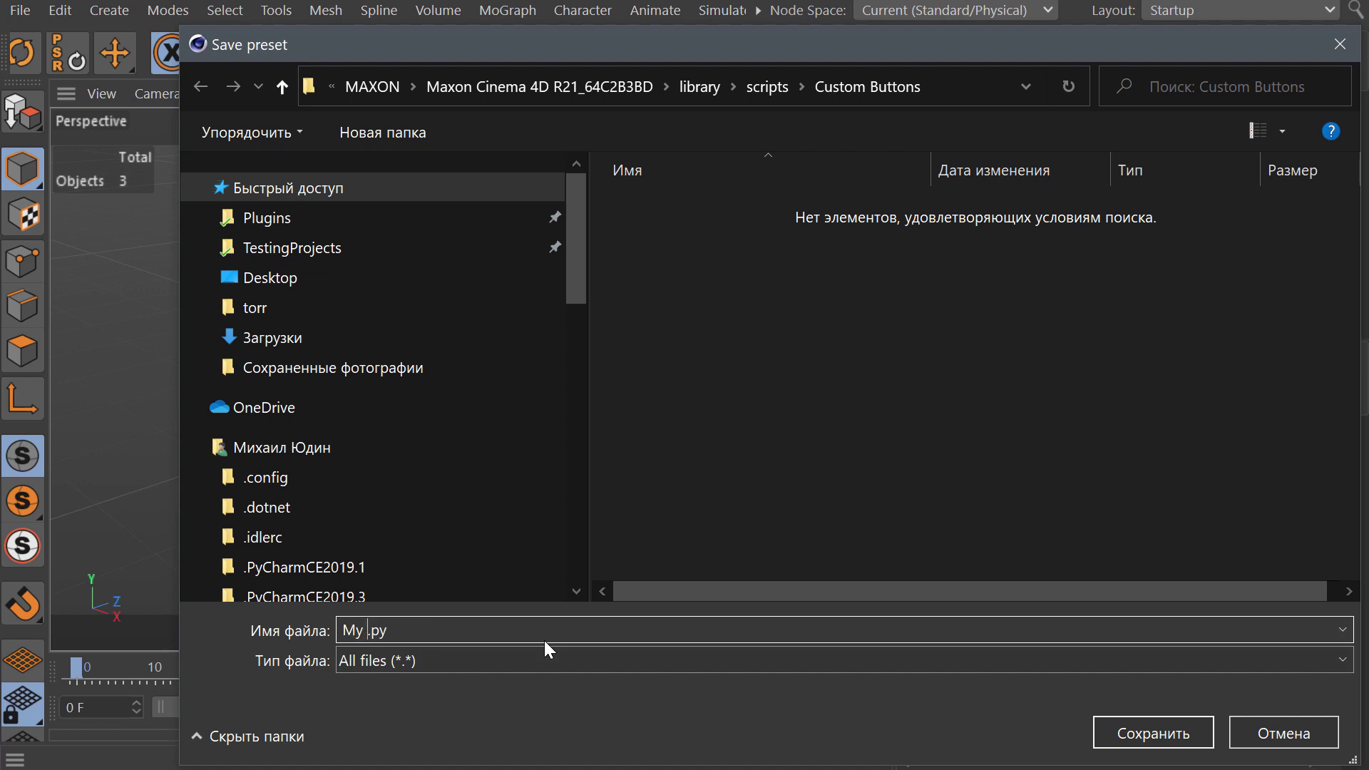
pyautogui.write('Dome Li')
pyautogui.write('ght 1')
pyautogui.moveTo(640, 40); pyautogui.dragTo(571, 35)
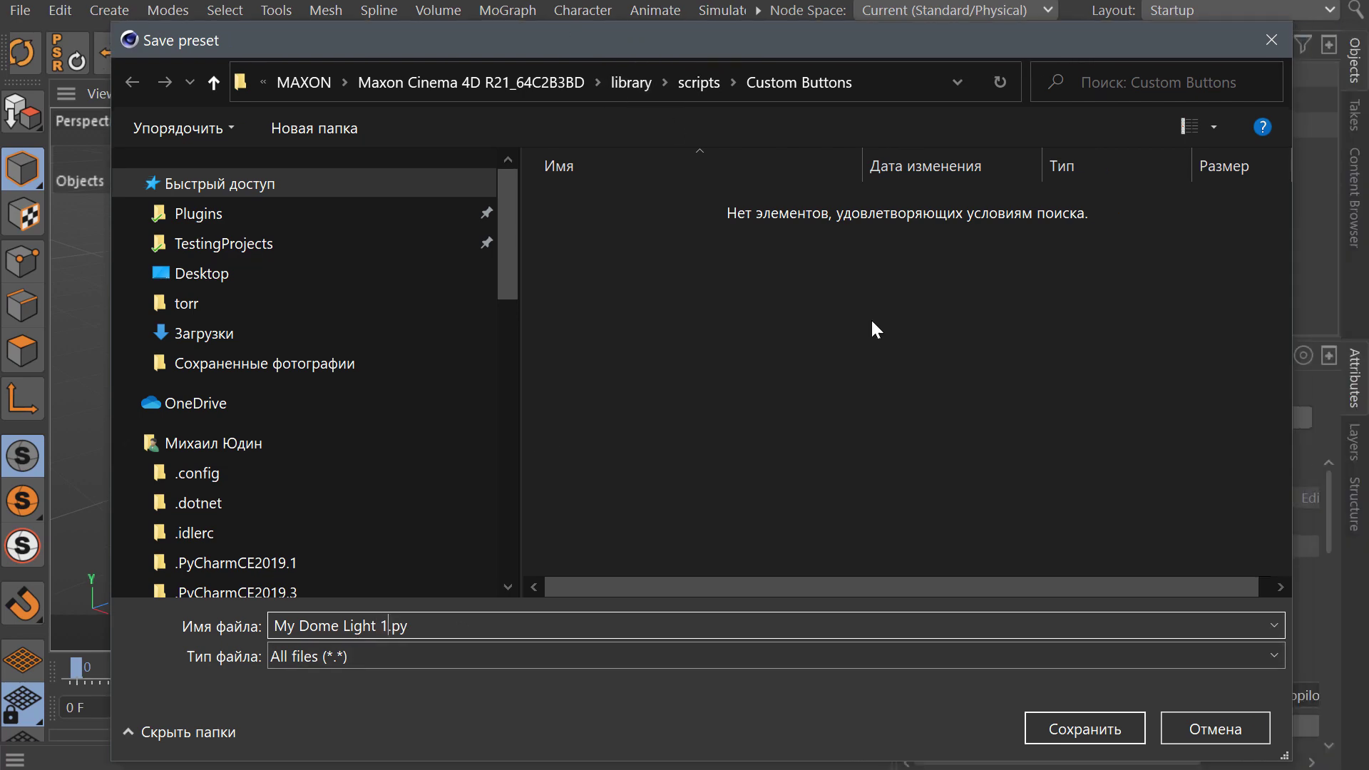
pyautogui.click(1110, 721)
pyautogui.moveTo(476, 74)
pyautogui.mouseDown()
pyautogui.moveTo(498, 109)
pyautogui.moveTo(486, 132)
pyautogui.mouseUp()
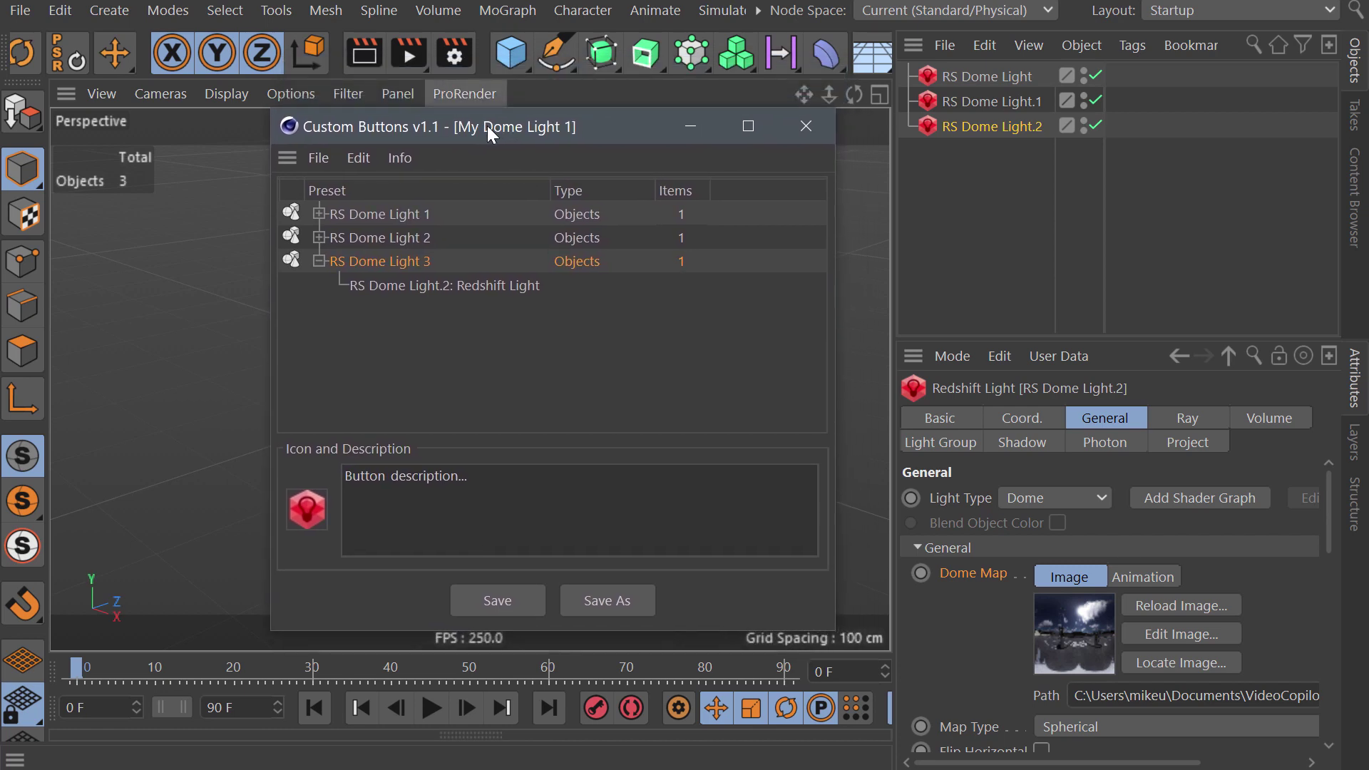
# Step: Start a fresh, empty button preset in Custom Buttons
pyautogui.click(322, 158)
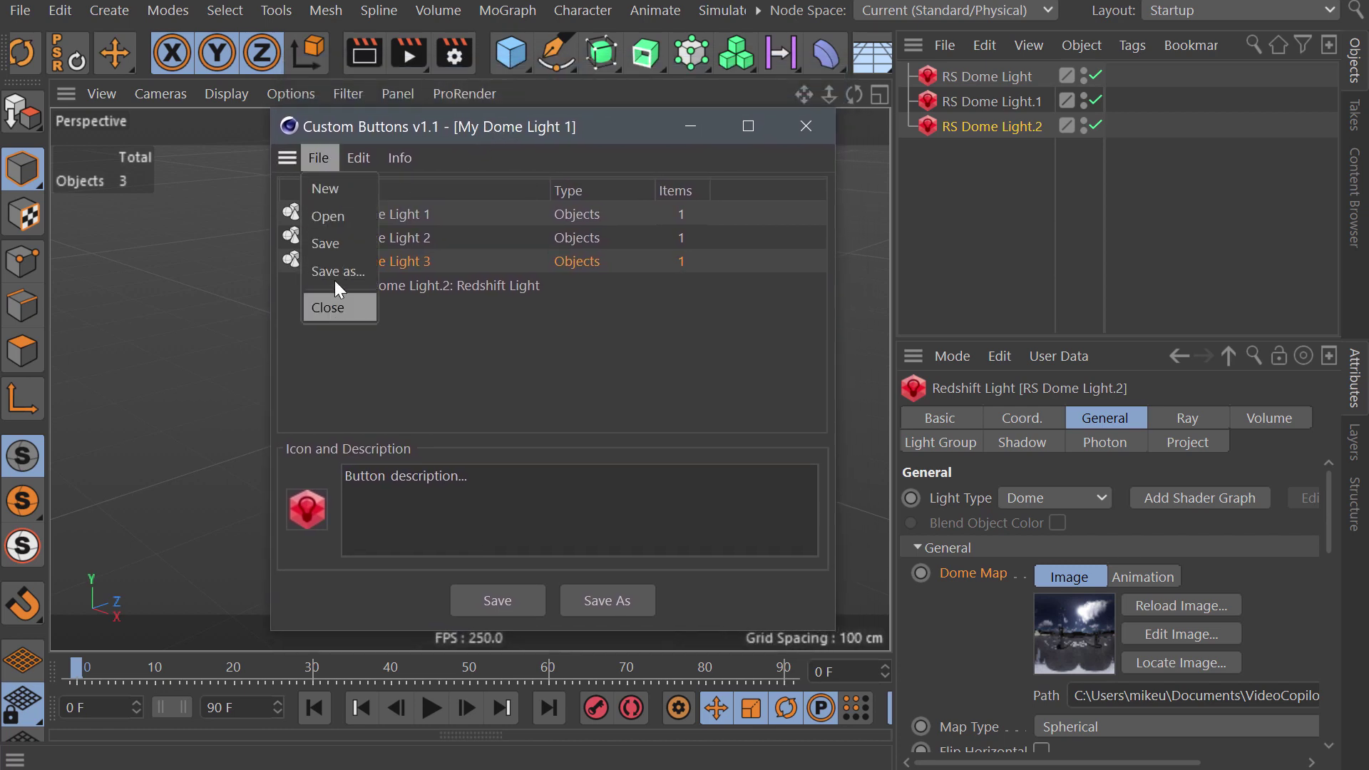
pyautogui.click(348, 191)
pyautogui.moveTo(540, 122); pyautogui.dragTo(410, 115)
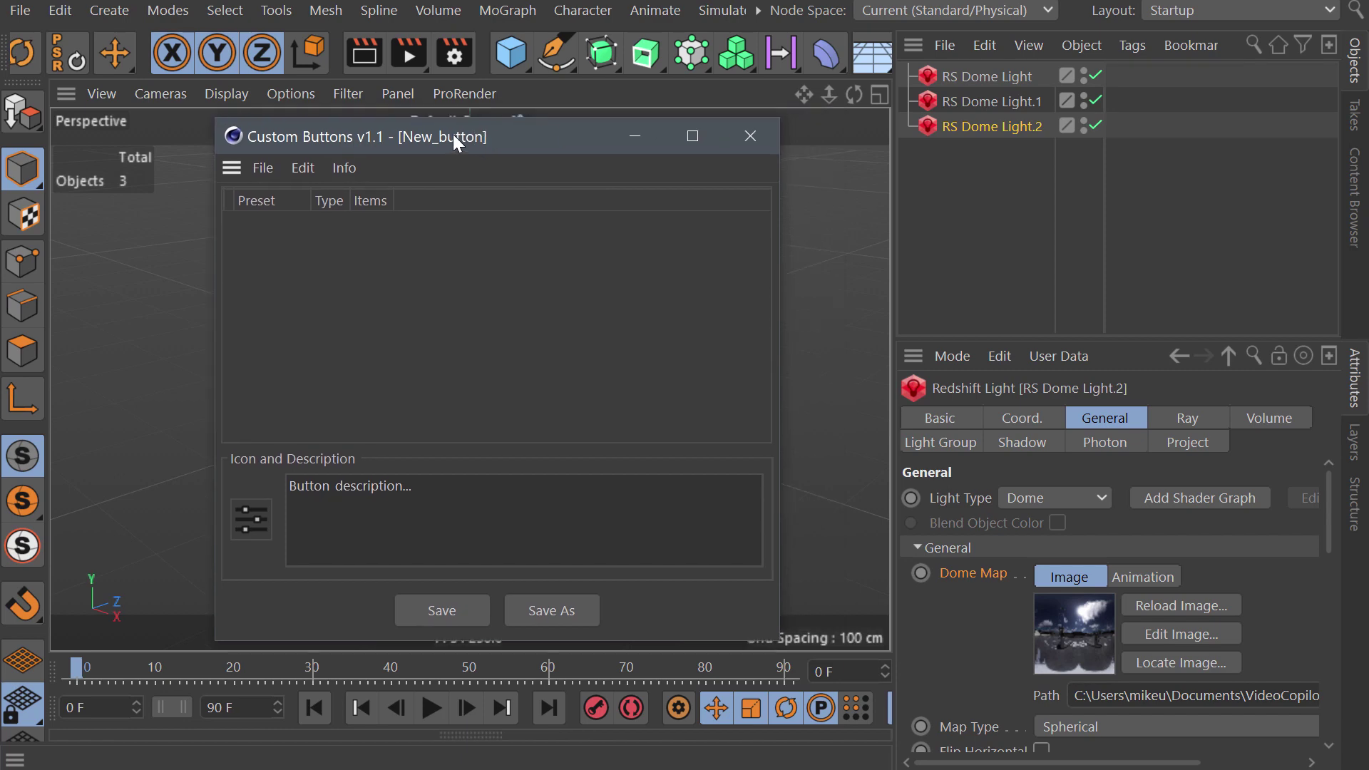
# Step: Delete RS Dome Light.1 and RS Dome Light.2, leaving only RS Dome Light selected
pyautogui.moveTo(989, 178); pyautogui.dragTo(962, 94)
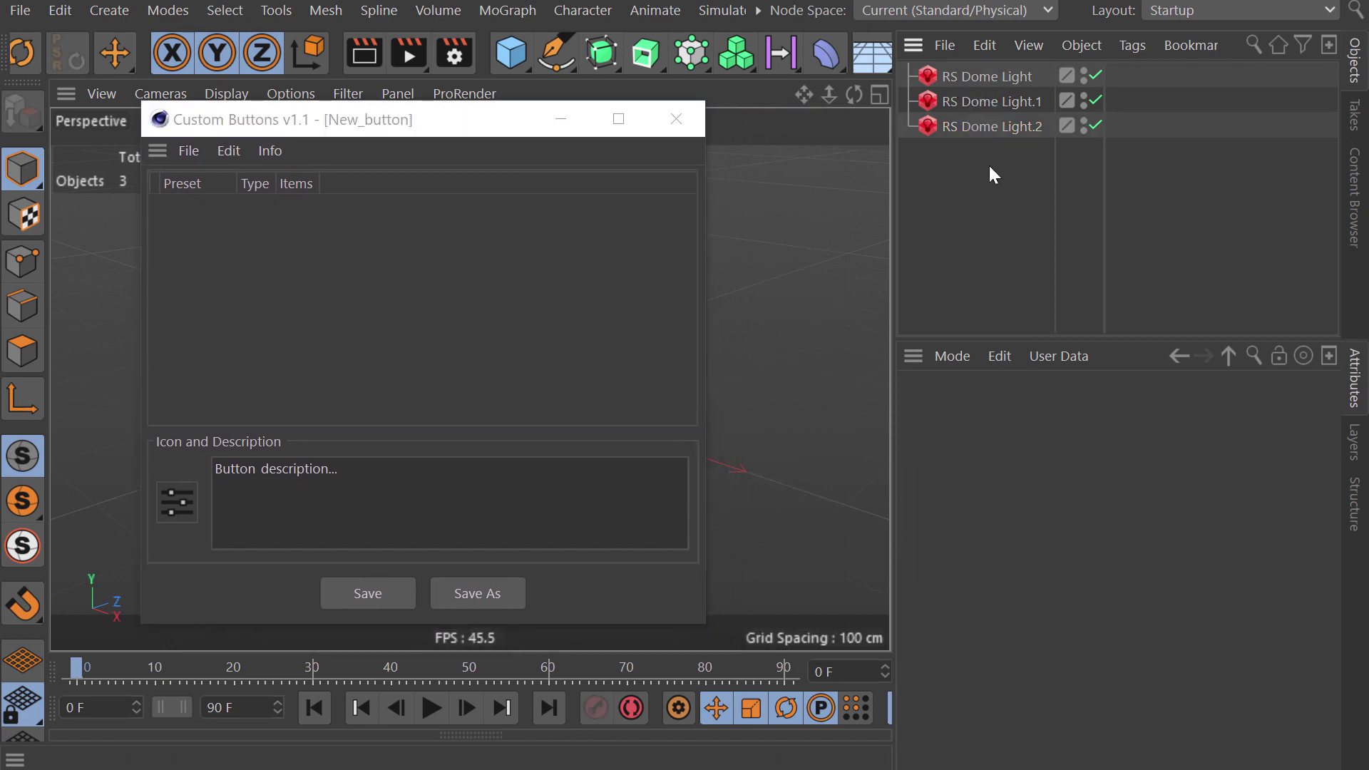
pyautogui.press('Delete')
pyautogui.click(975, 74)
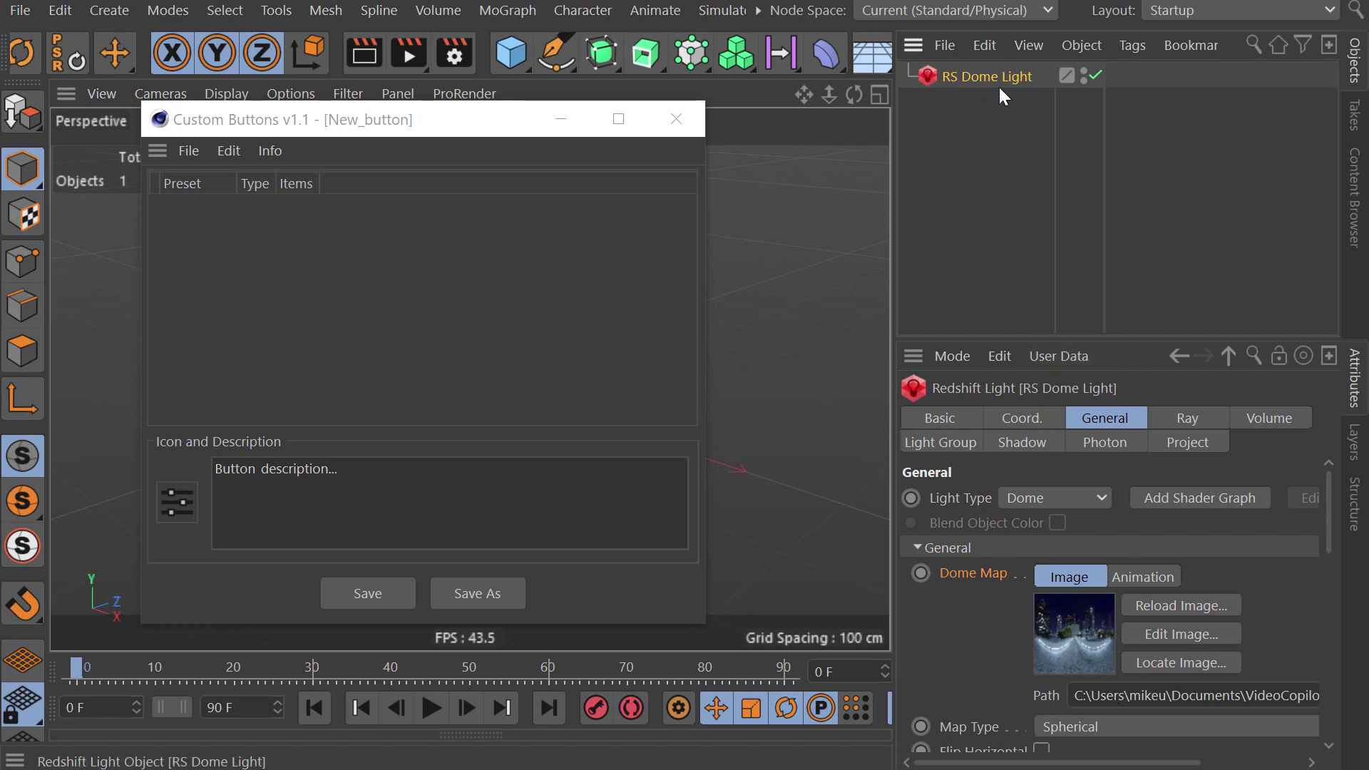
# Step: Add a top-level user-data group named 'Image Settings' to RS Dome Light
pyautogui.click(1062, 356)
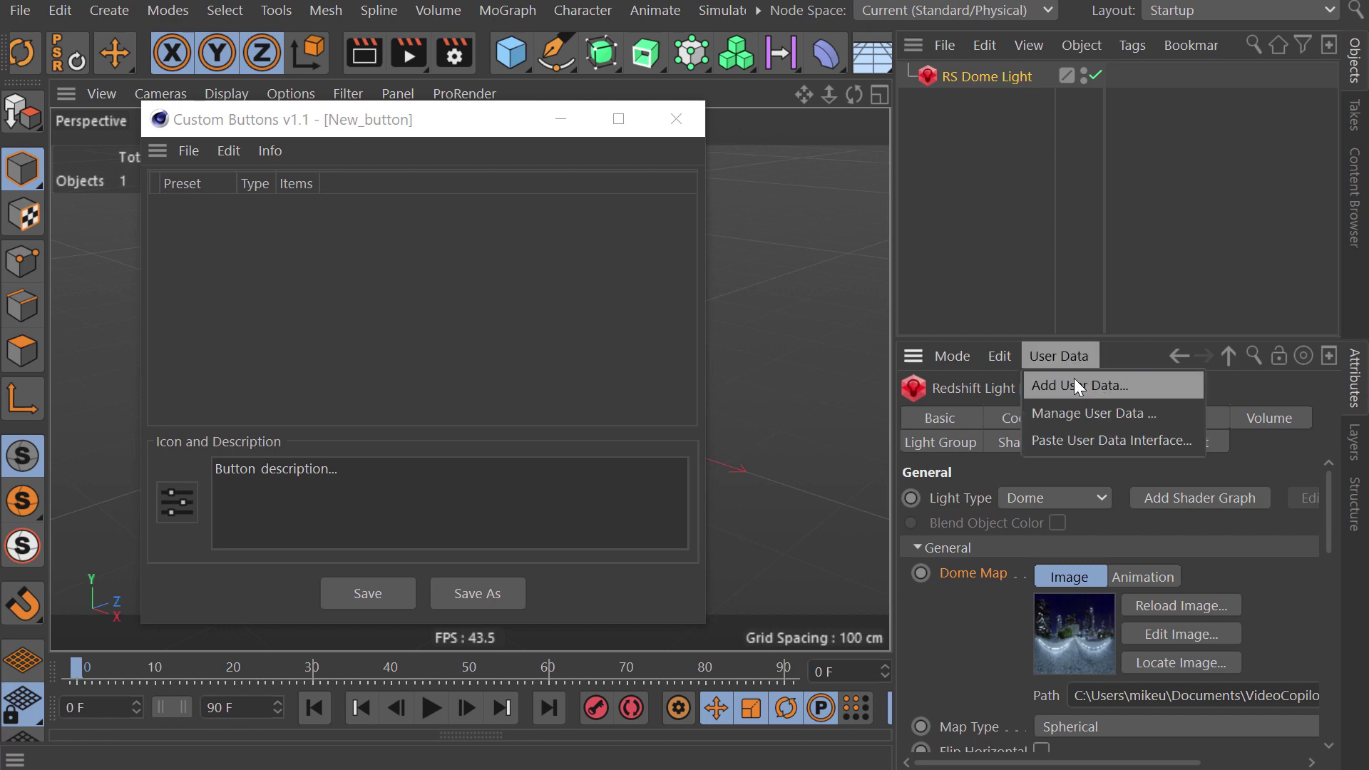
pyautogui.click(1149, 385)
pyautogui.moveTo(852, 27); pyautogui.dragTo(655, 28)
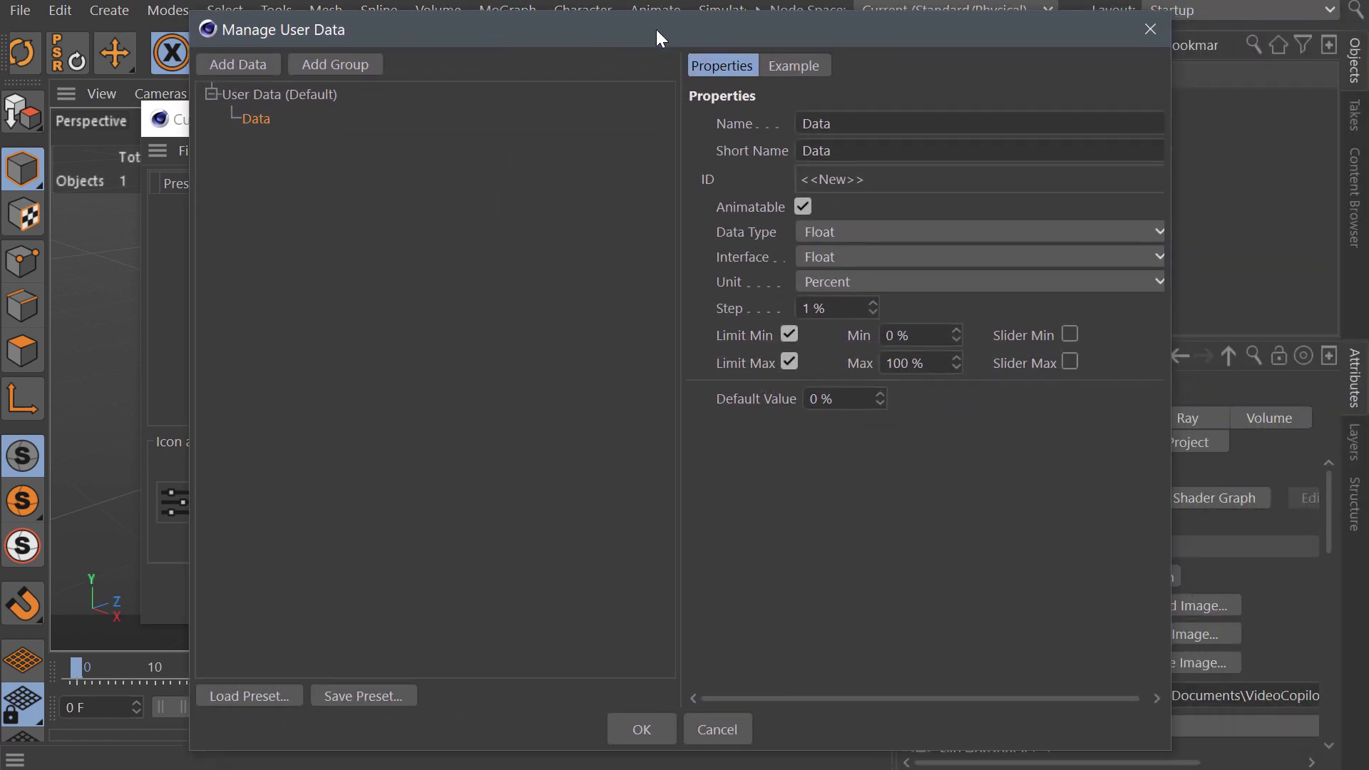
pyautogui.click(356, 65)
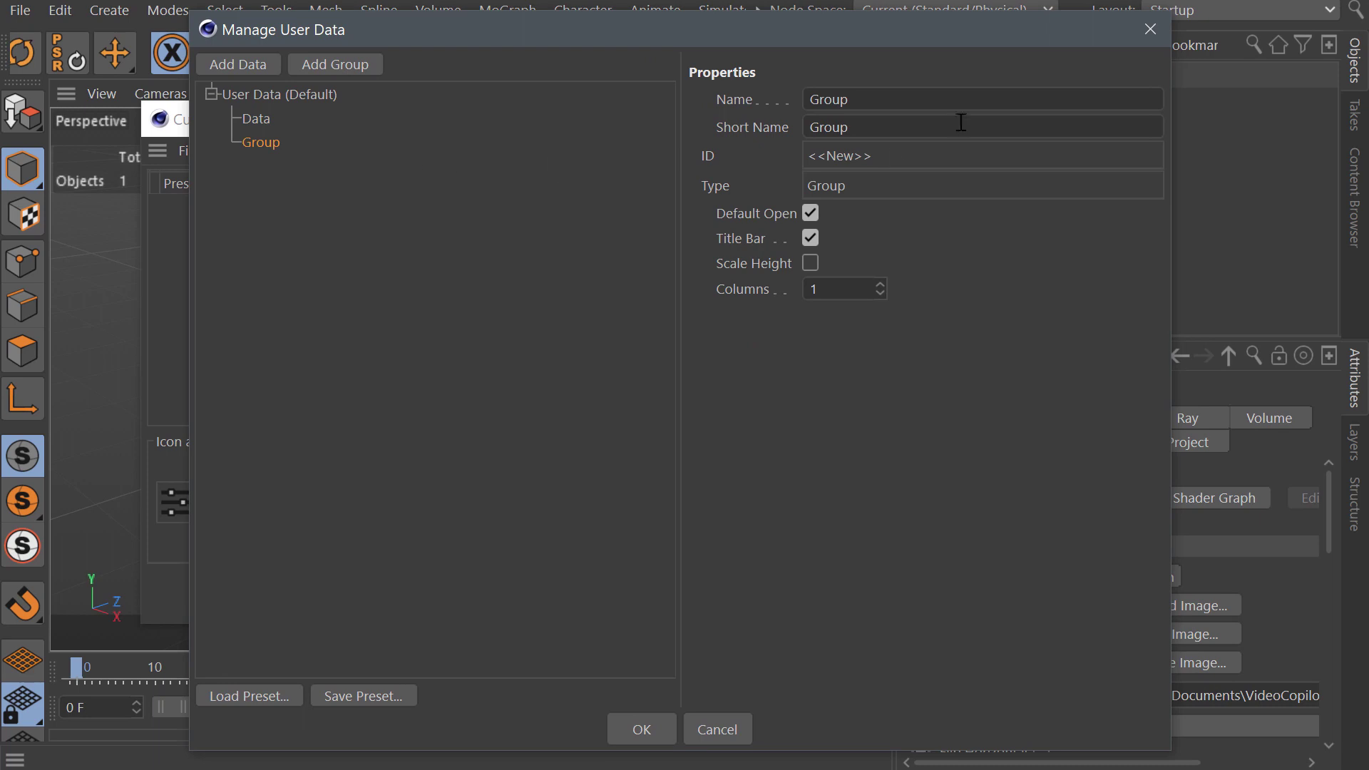
pyautogui.doubleClick(864, 103)
pyautogui.write('Im')
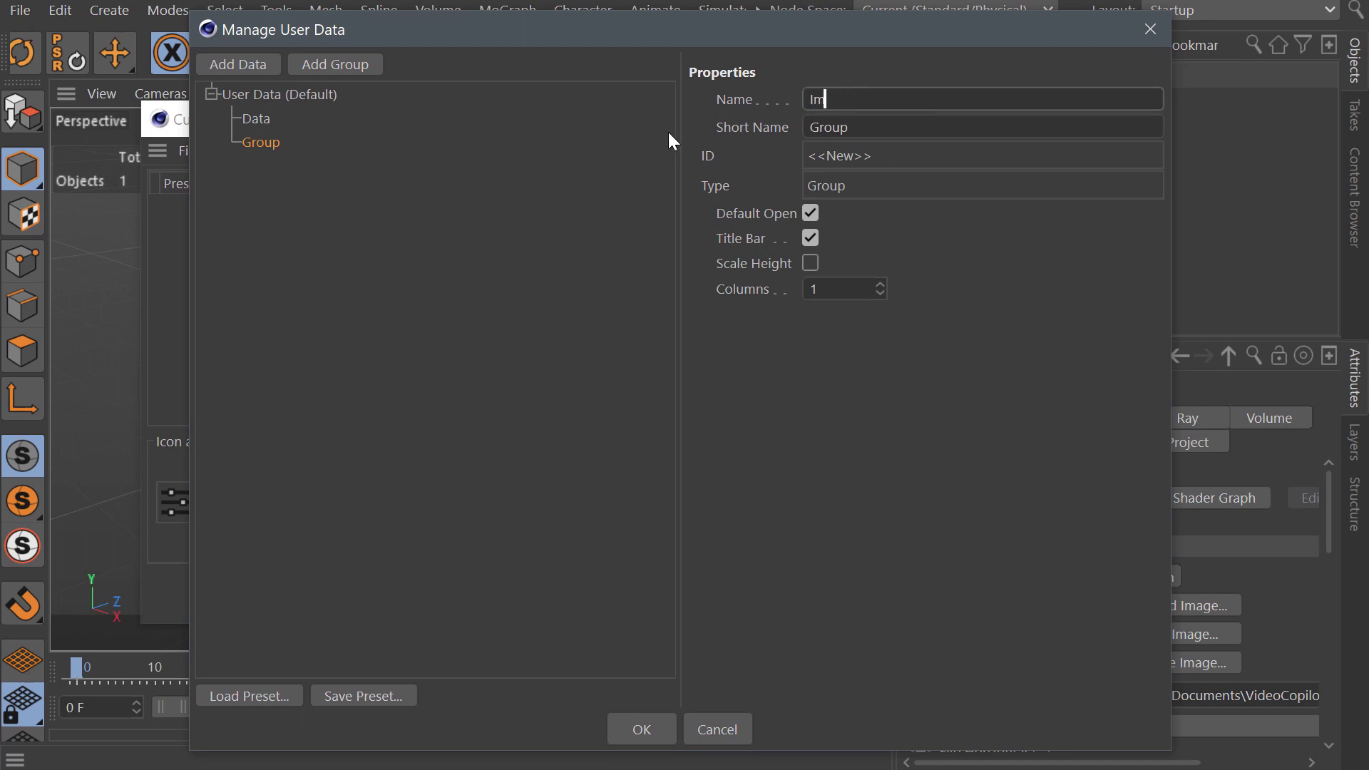
pyautogui.write('age Se')
pyautogui.write('ttings')
pyautogui.press('Tab')
pyautogui.moveTo(317, 149)
pyautogui.mouseDown()
pyautogui.moveTo(269, 307)
pyautogui.moveTo(279, 151)
pyautogui.mouseUp()
# Step: Rename the Data entry to 'Path', make it Filename type, nest it in Image Settings, and apply
pyautogui.click(259, 119)
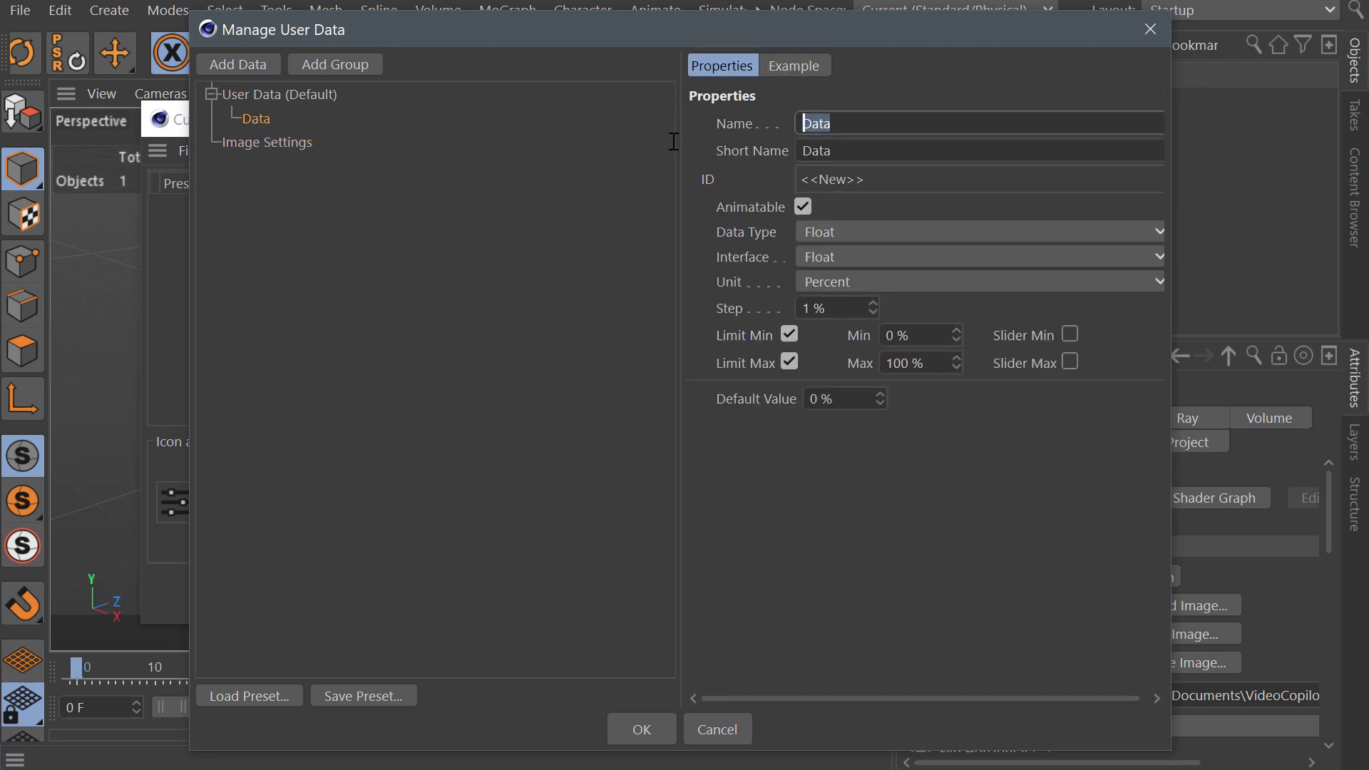
pyautogui.write('Path')
pyautogui.press('Tab')
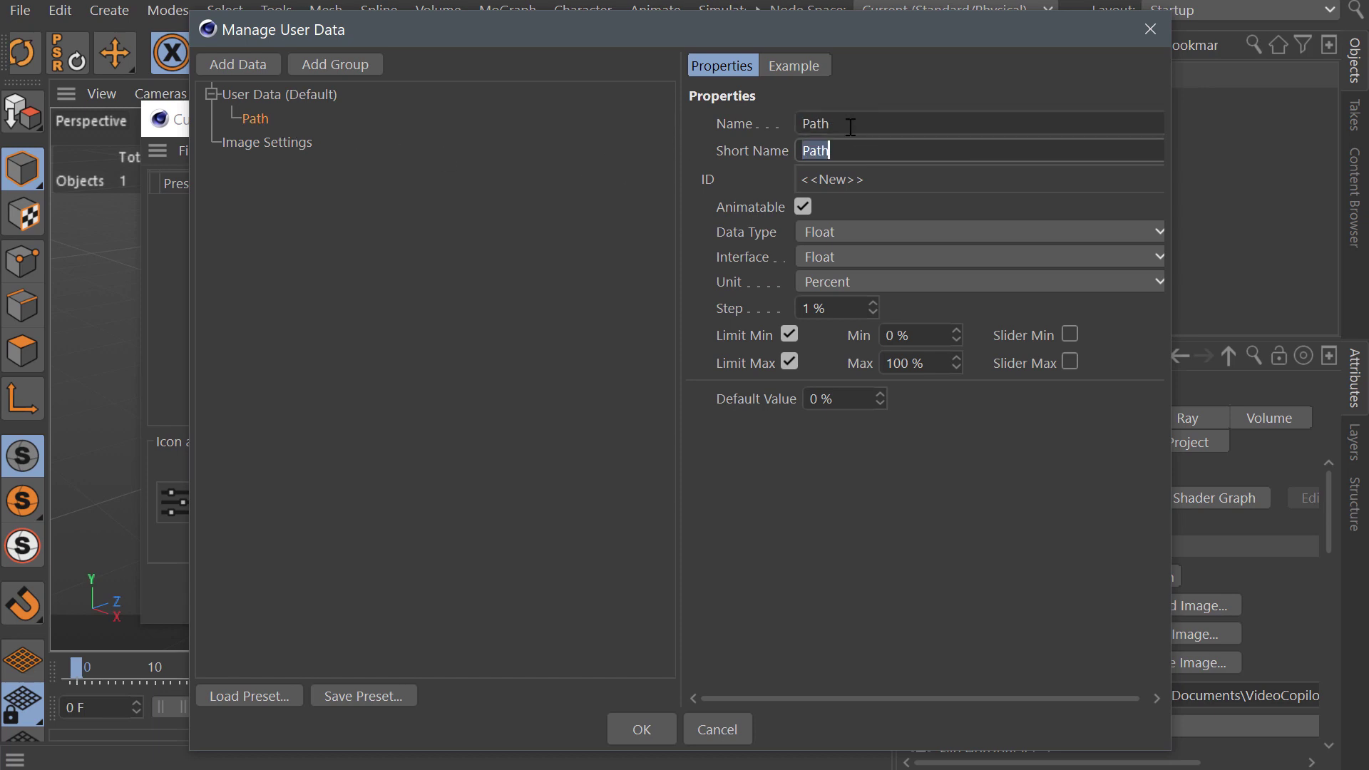
pyautogui.click(832, 229)
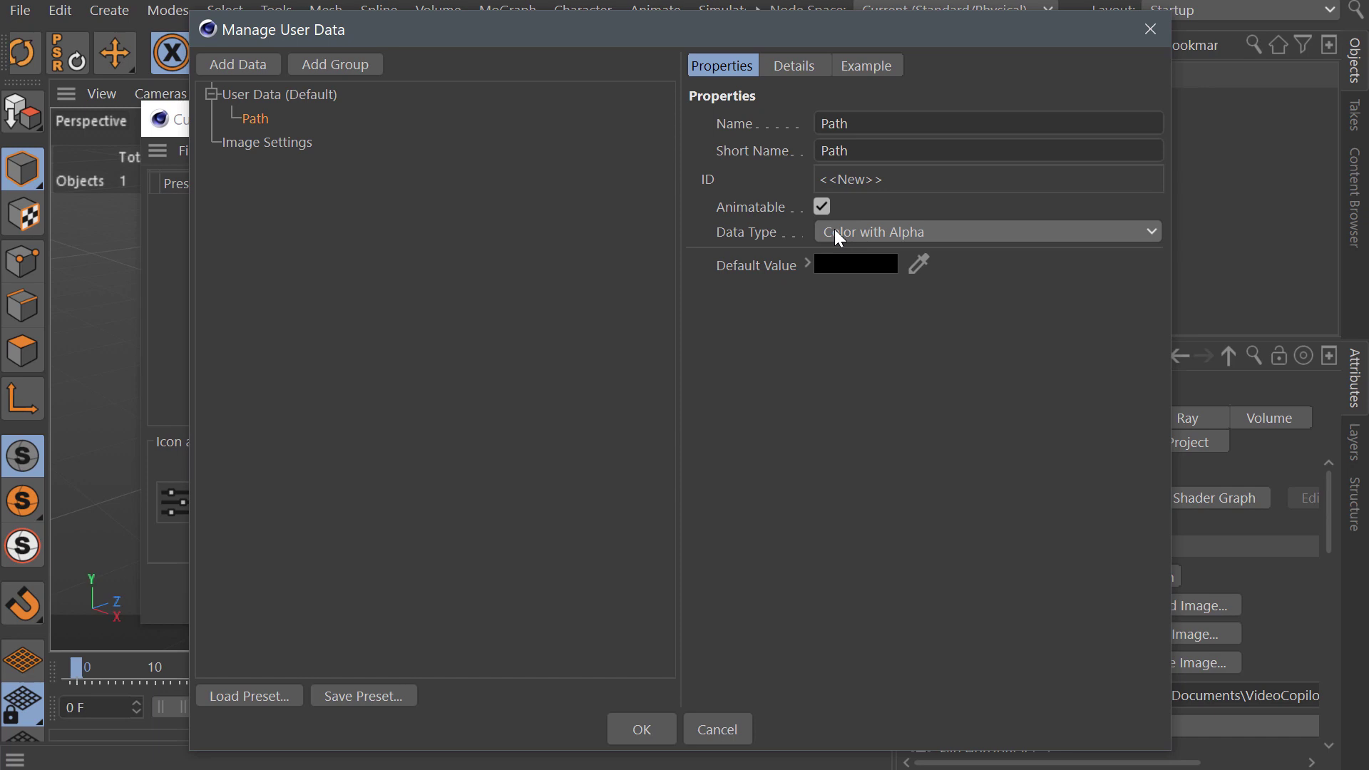
pyautogui.click(834, 229)
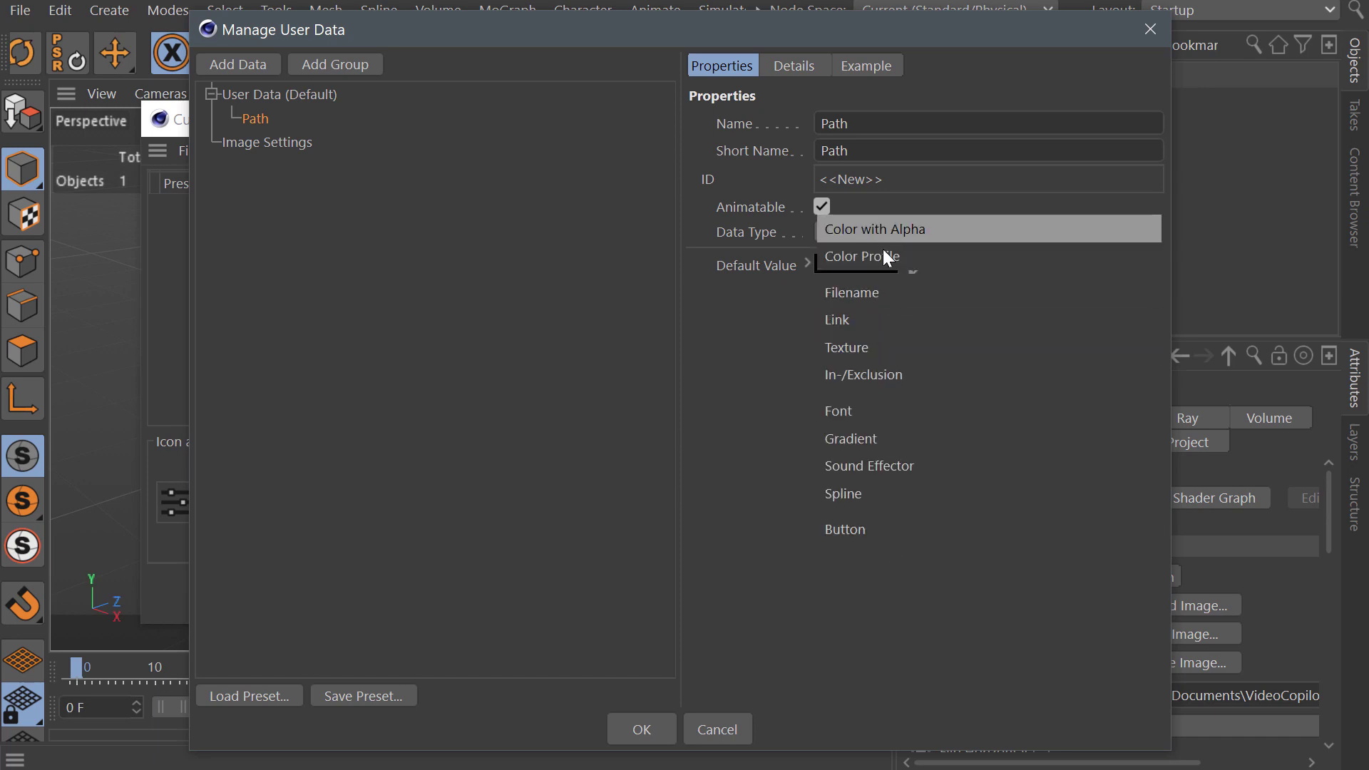
pyautogui.click(975, 296)
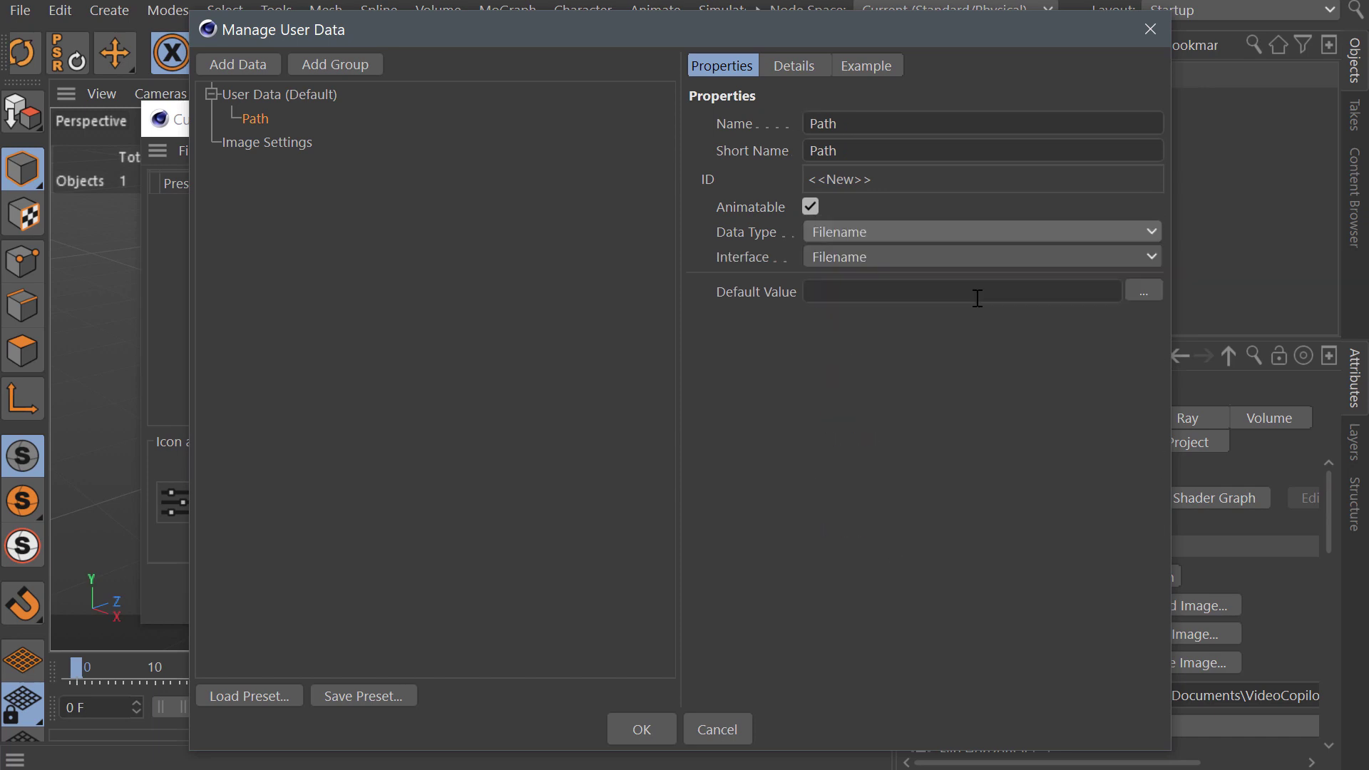
pyautogui.moveTo(255, 120); pyautogui.dragTo(282, 143)
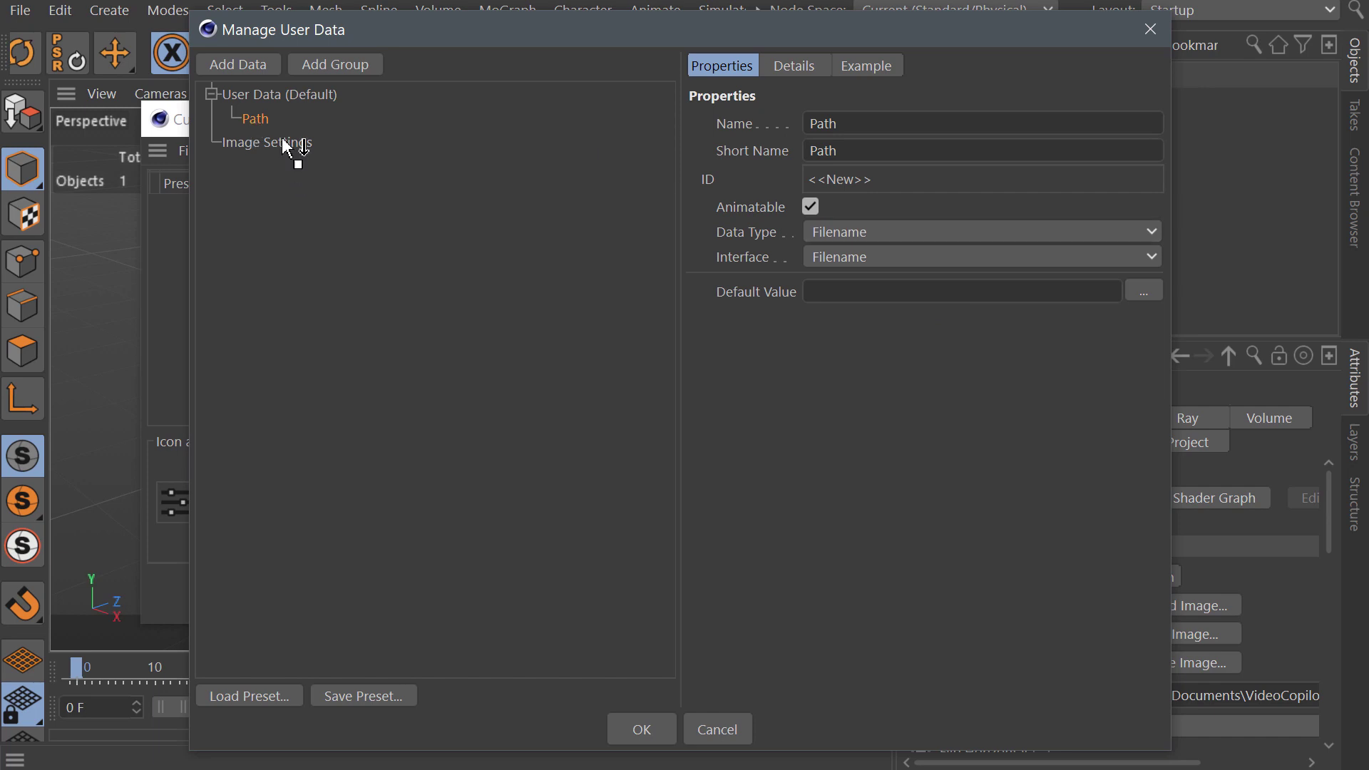
pyautogui.click(269, 120)
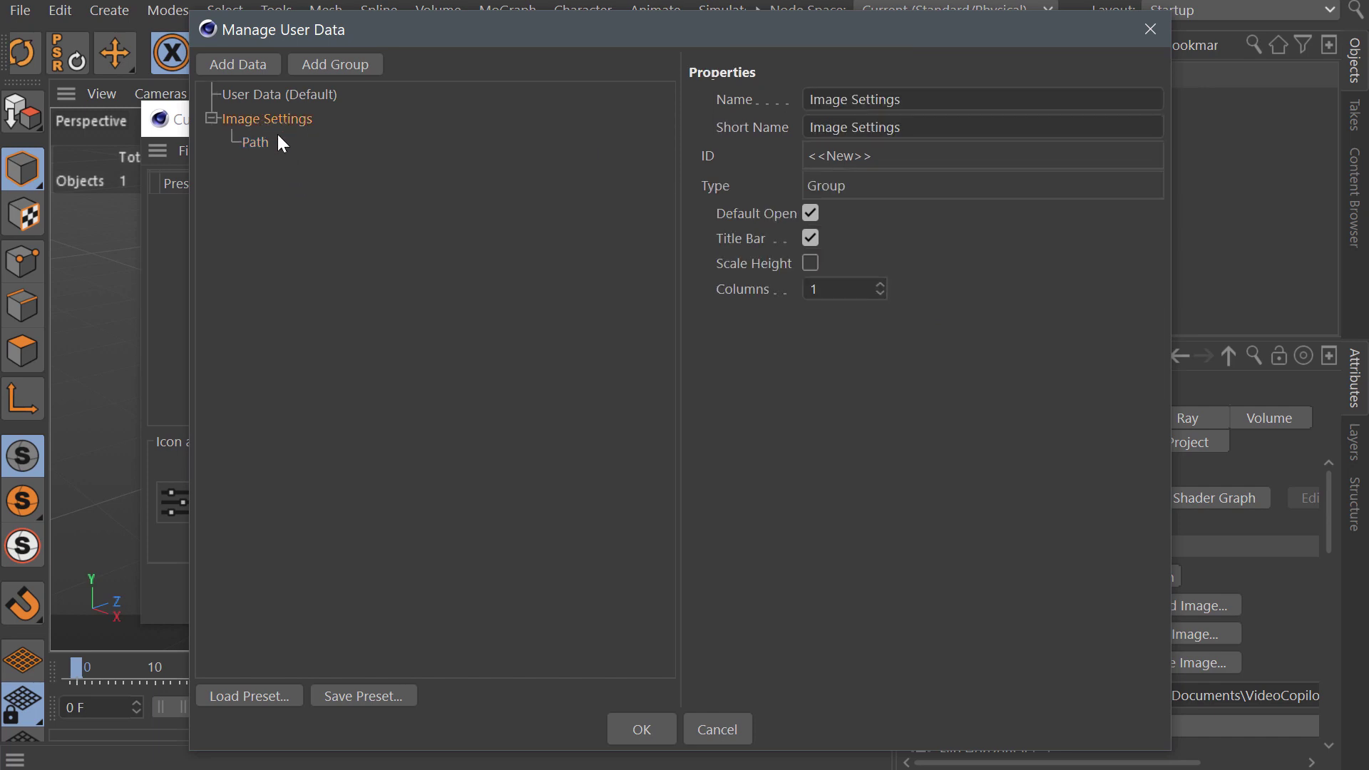
pyautogui.click(256, 143)
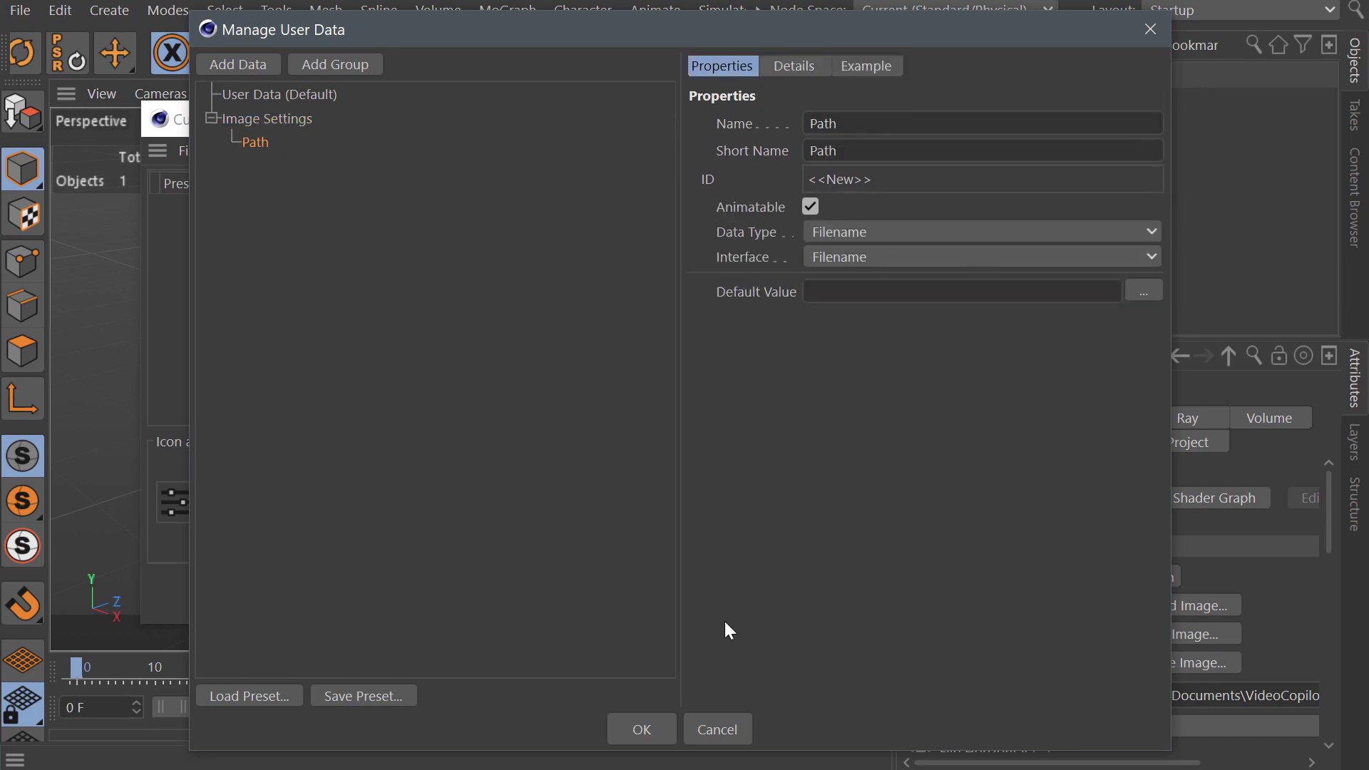
pyautogui.click(660, 727)
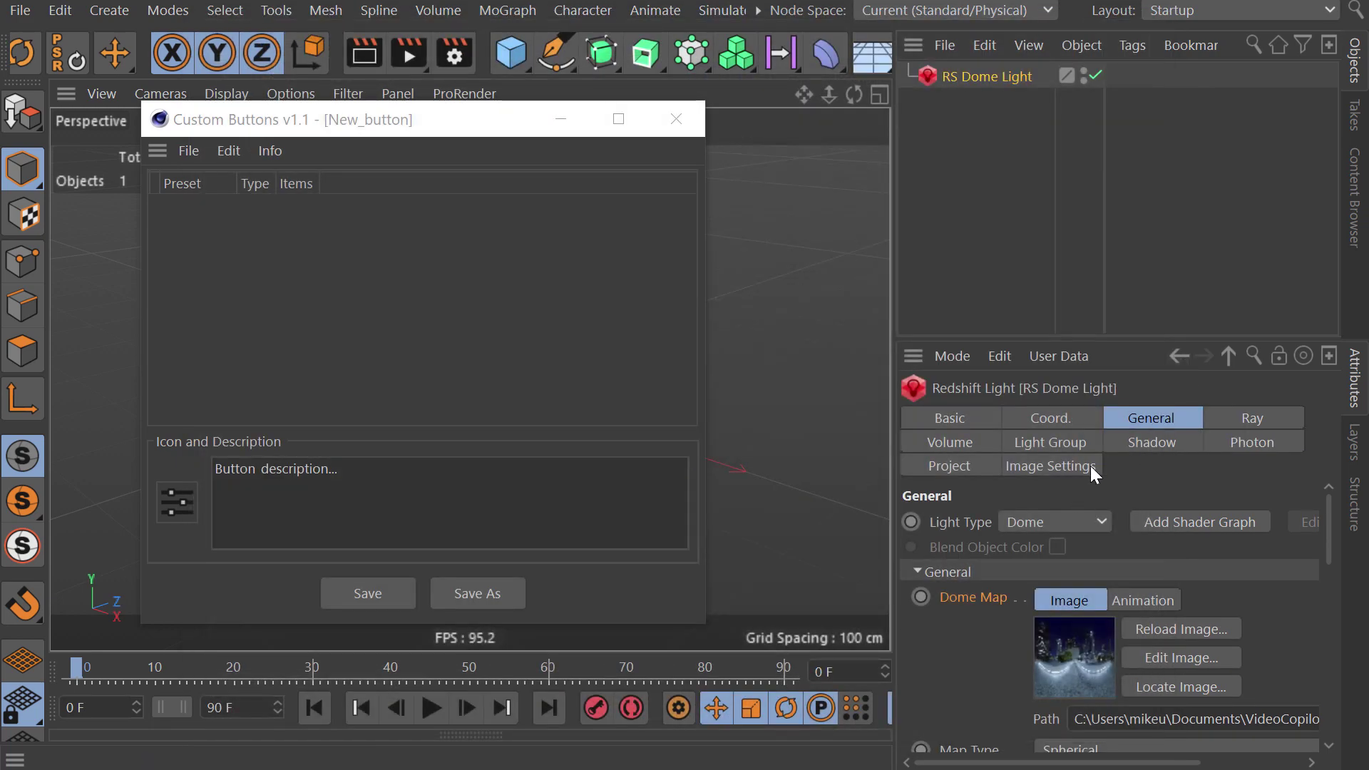
# Step: Add an XPresso tag to RS Dome Light using the 'xp' command search
pyautogui.click(1037, 463)
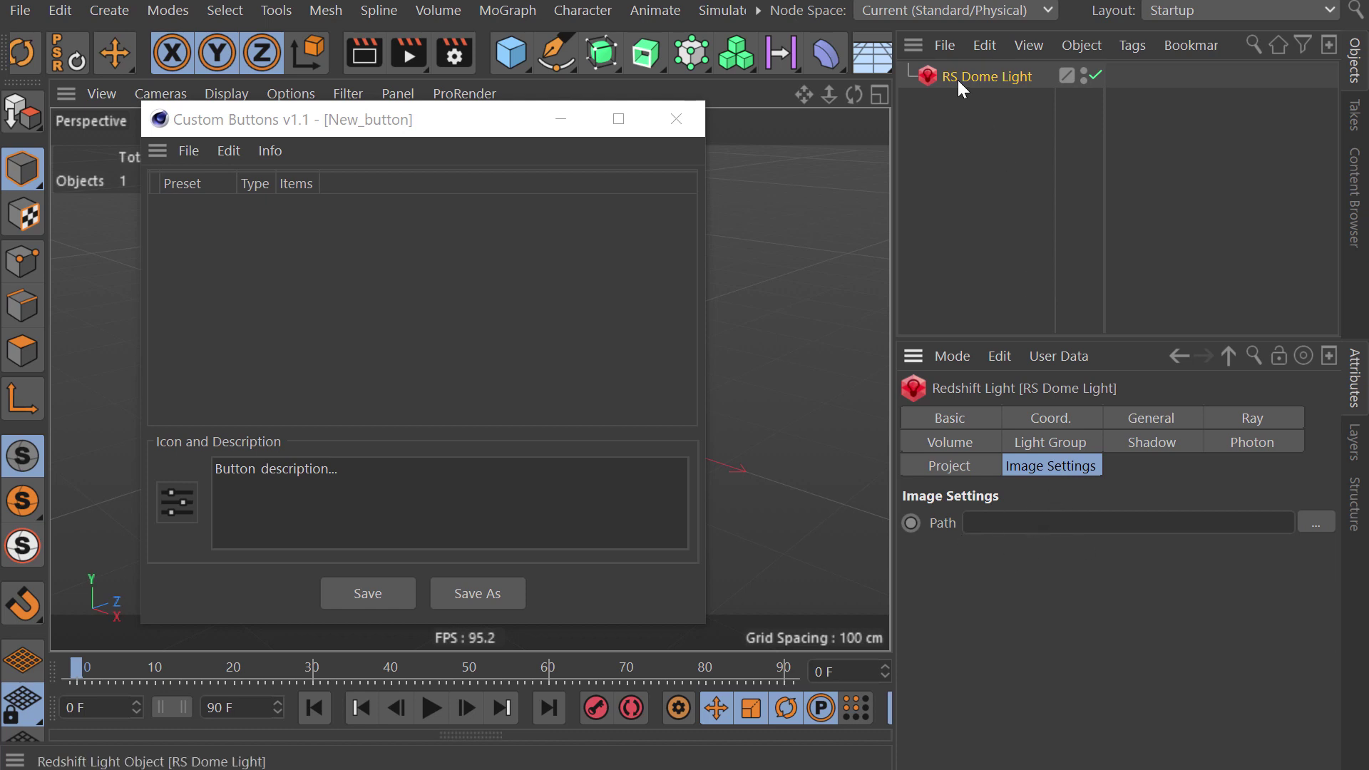
pyautogui.hotkey('shift', 'c')
pyautogui.write('xp')
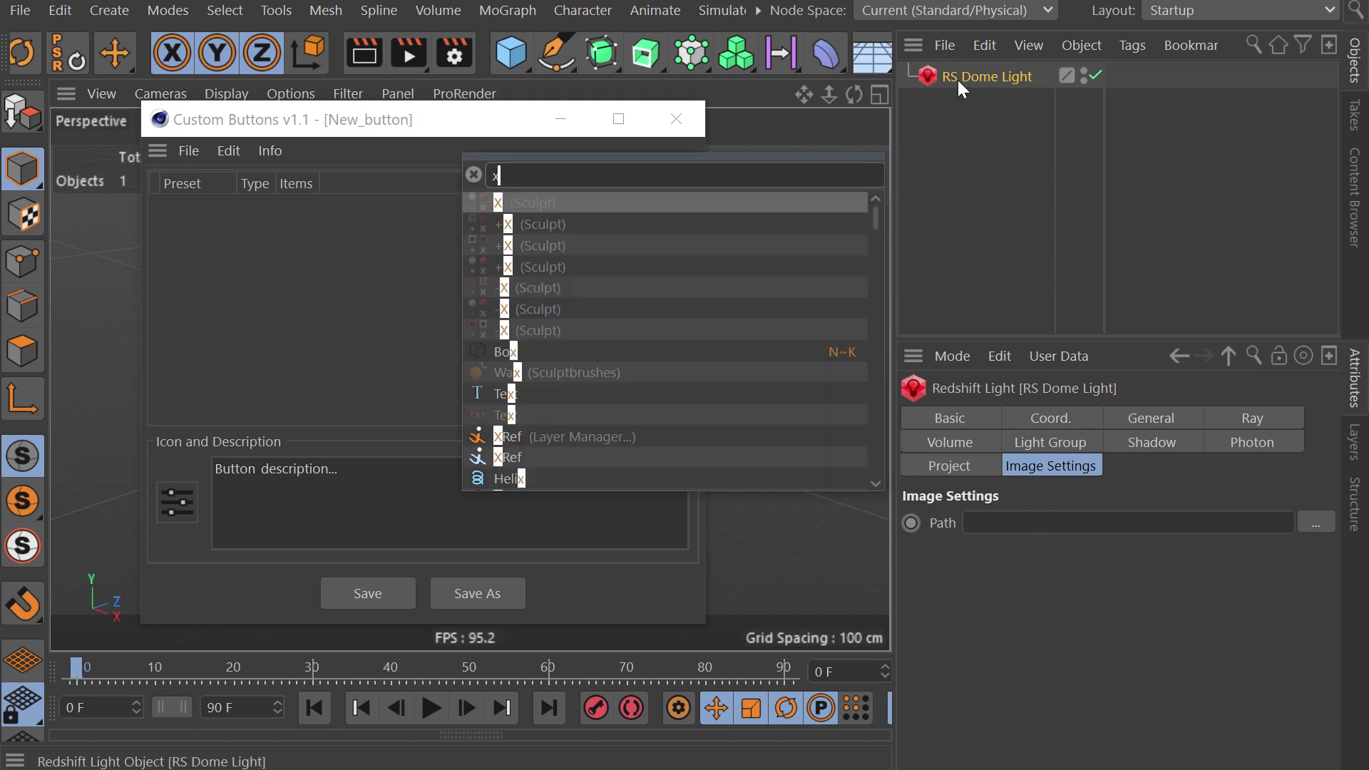
pyautogui.press('Return')
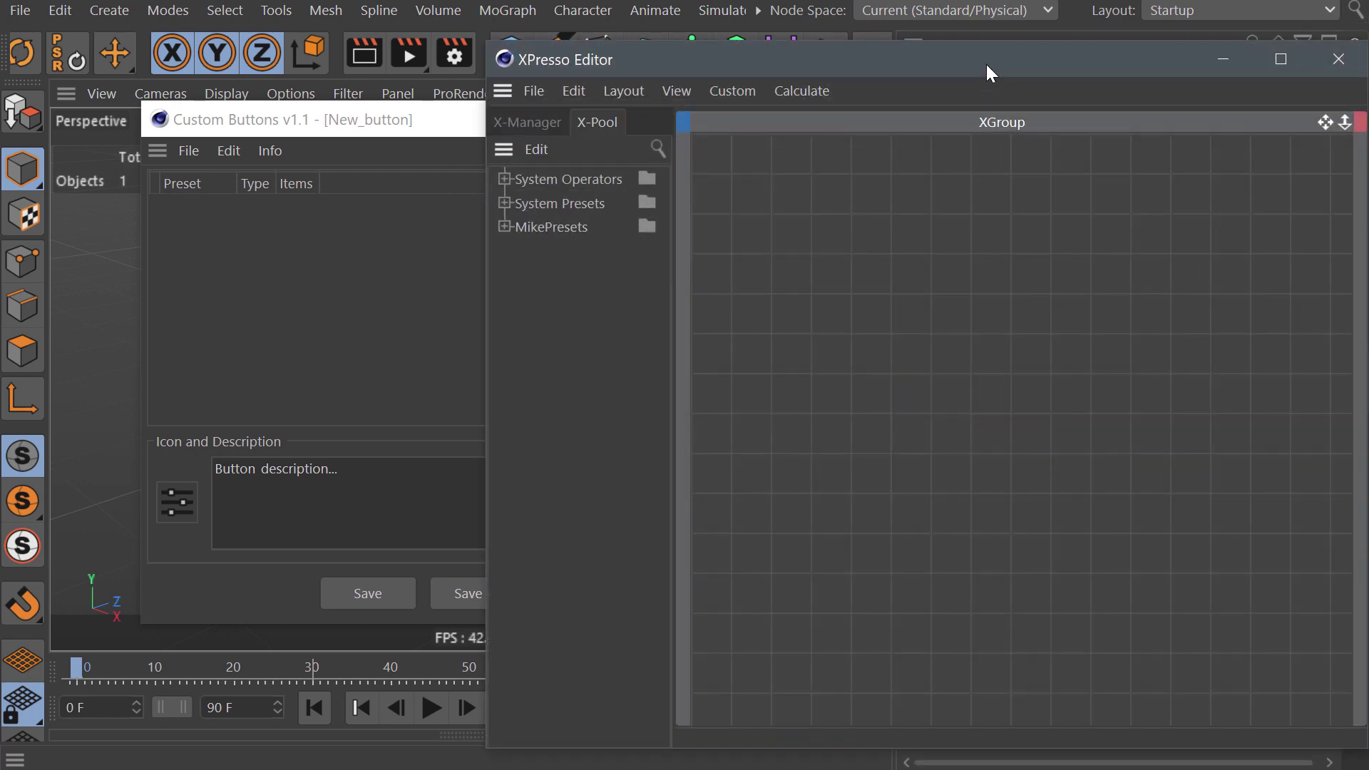
# Step: Add an RS Dome Light node exposing the Image Settings Path output port
pyautogui.moveTo(986, 64); pyautogui.dragTo(516, 57)
pyautogui.moveTo(987, 76); pyautogui.dragTo(406, 263)
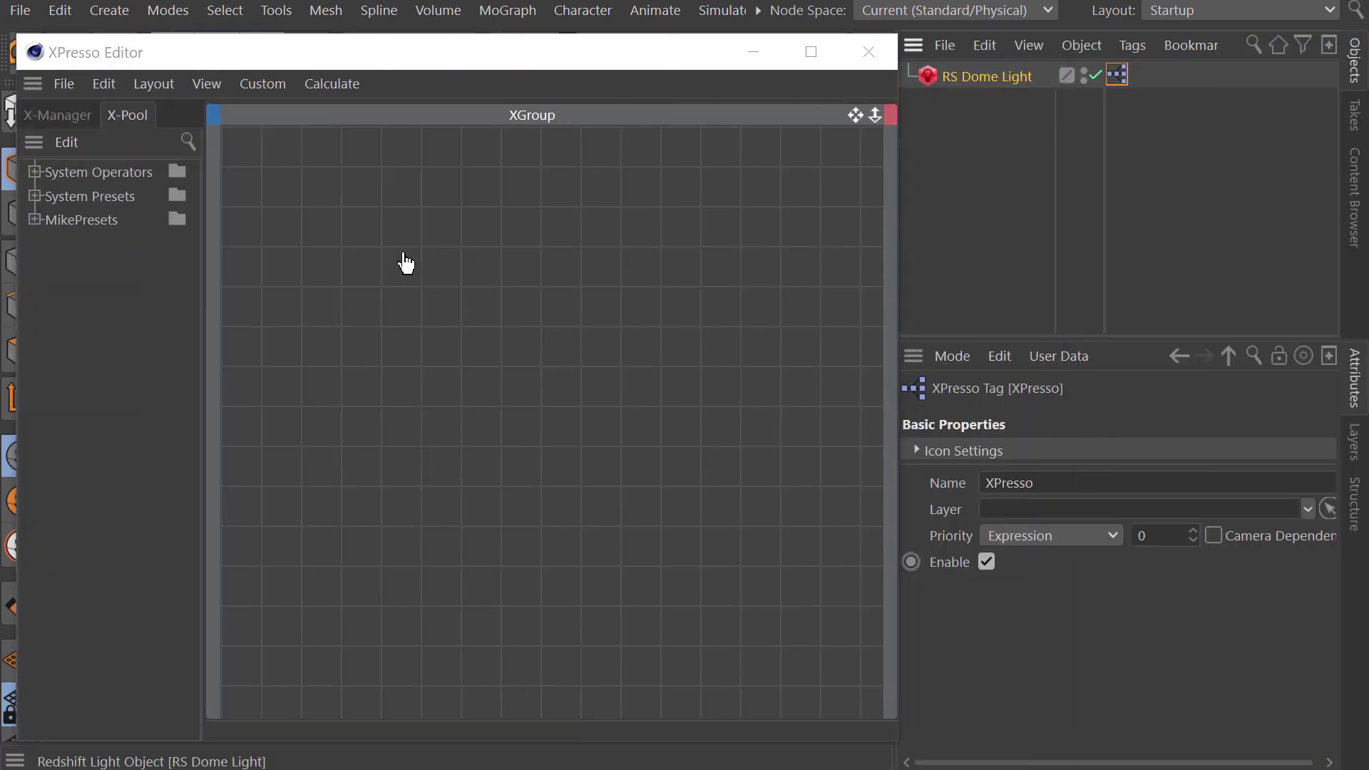
pyautogui.click(454, 242)
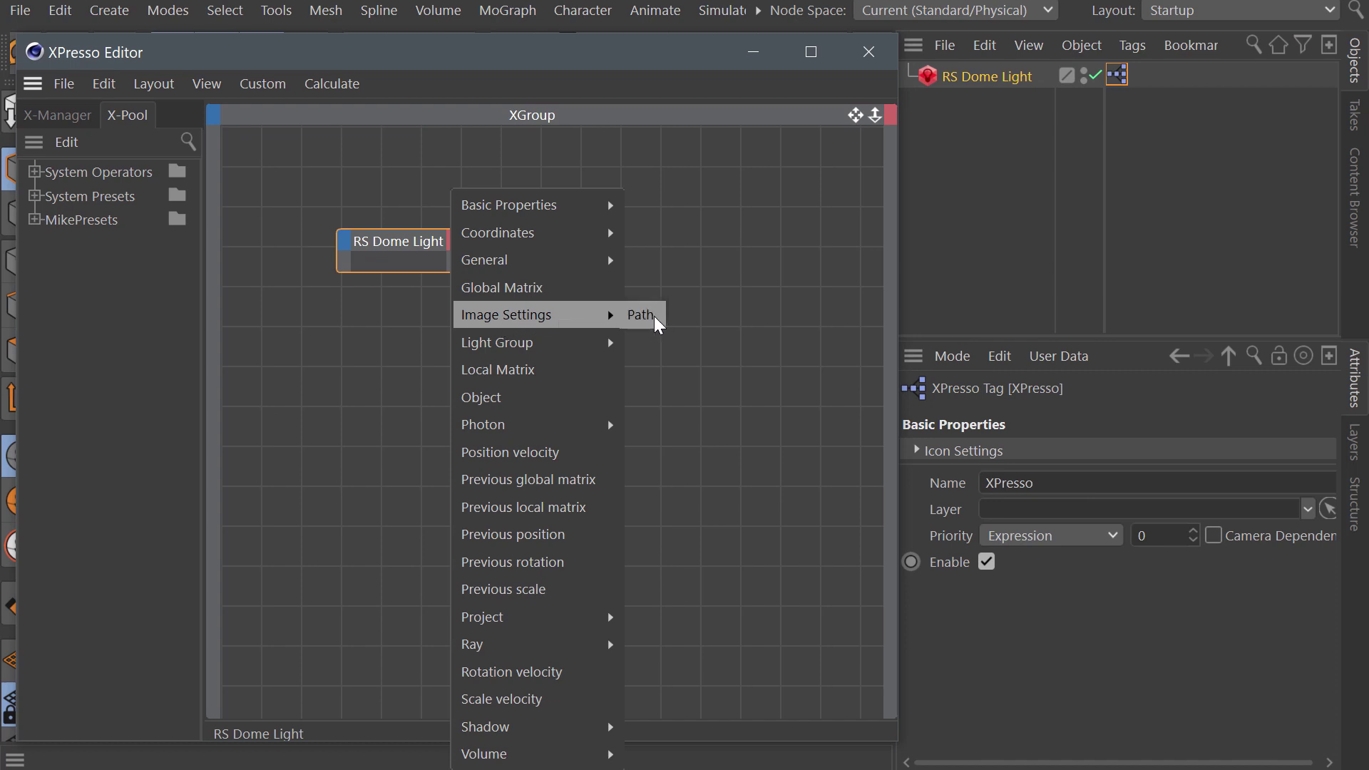
pyautogui.click(660, 317)
pyautogui.moveTo(438, 246); pyautogui.dragTo(413, 258)
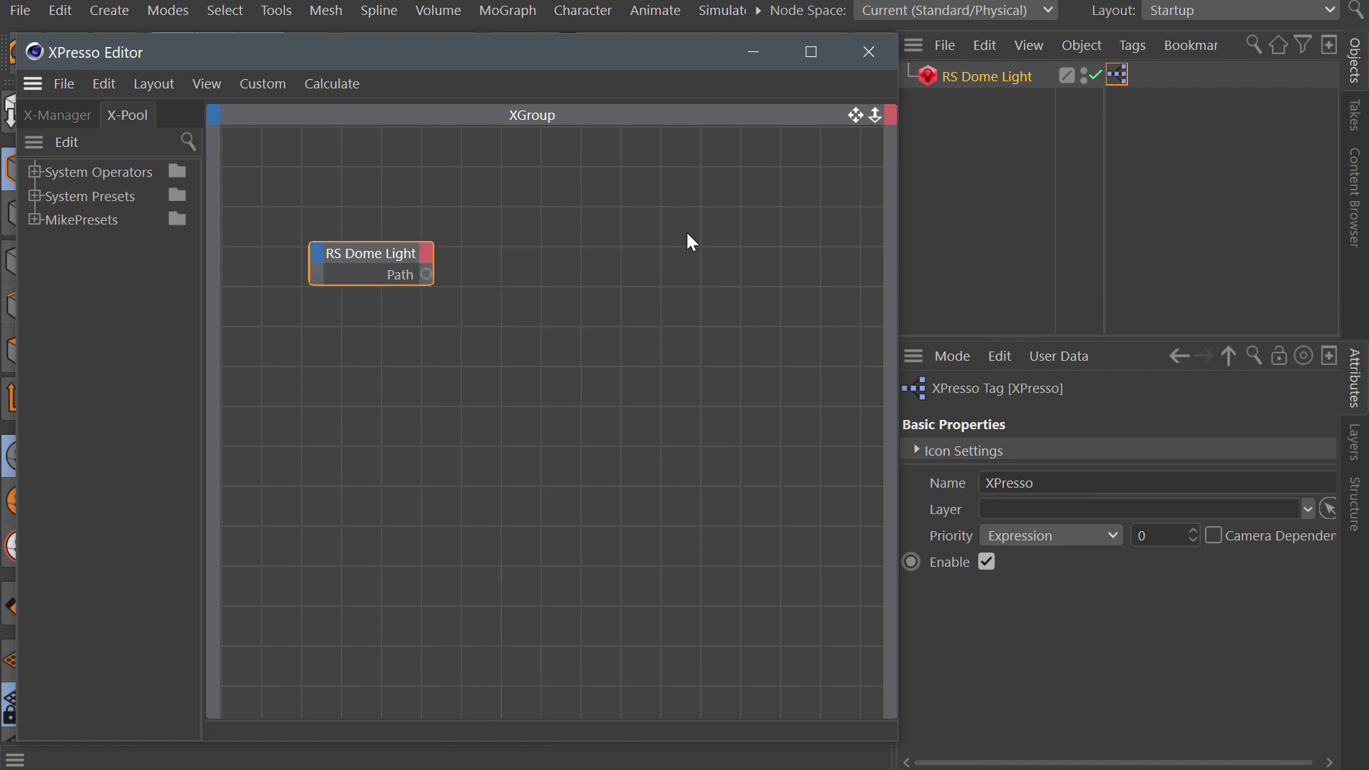
pyautogui.click(630, 216)
# Step: Add a second RS Dome Light node with a Dome Map input port, placed to the right
pyautogui.moveTo(592, 253); pyautogui.dragTo(586, 246)
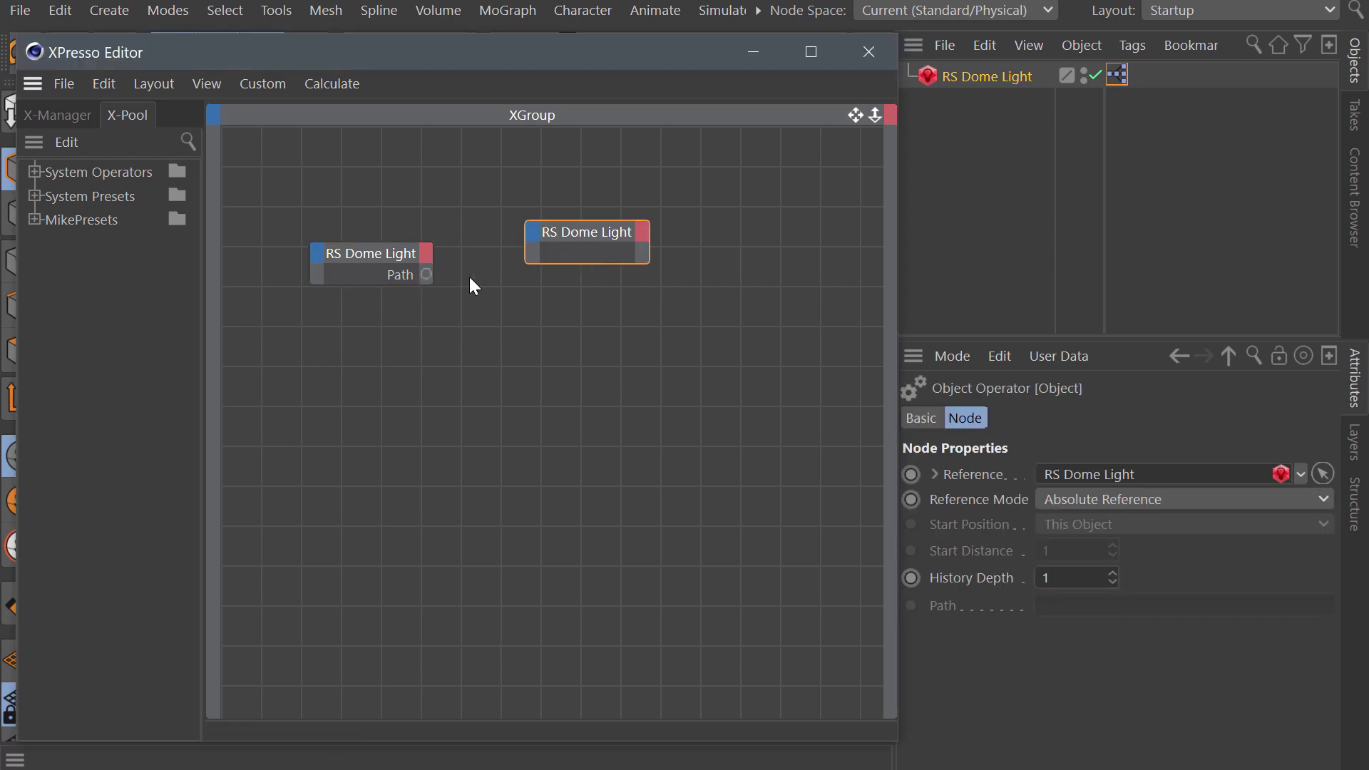
pyautogui.click(537, 231)
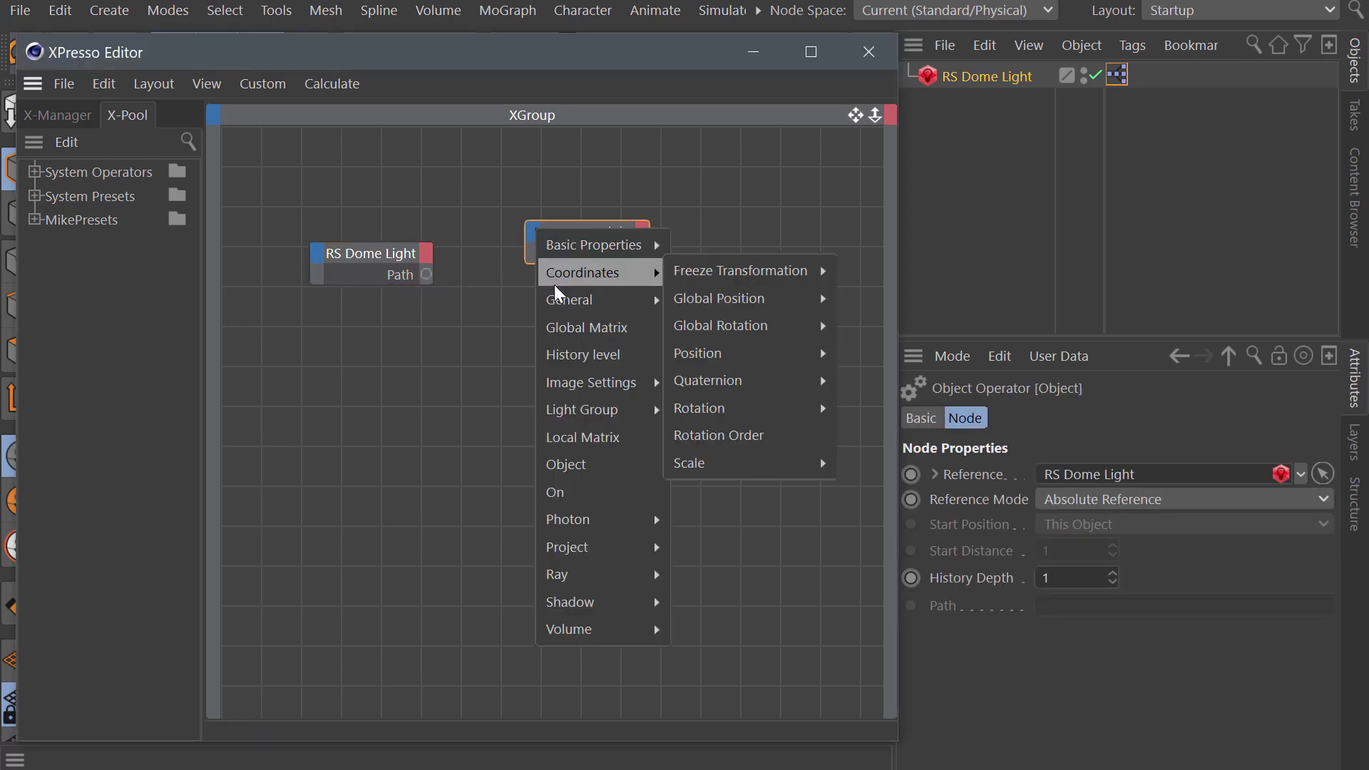
pyautogui.moveTo(569, 299)
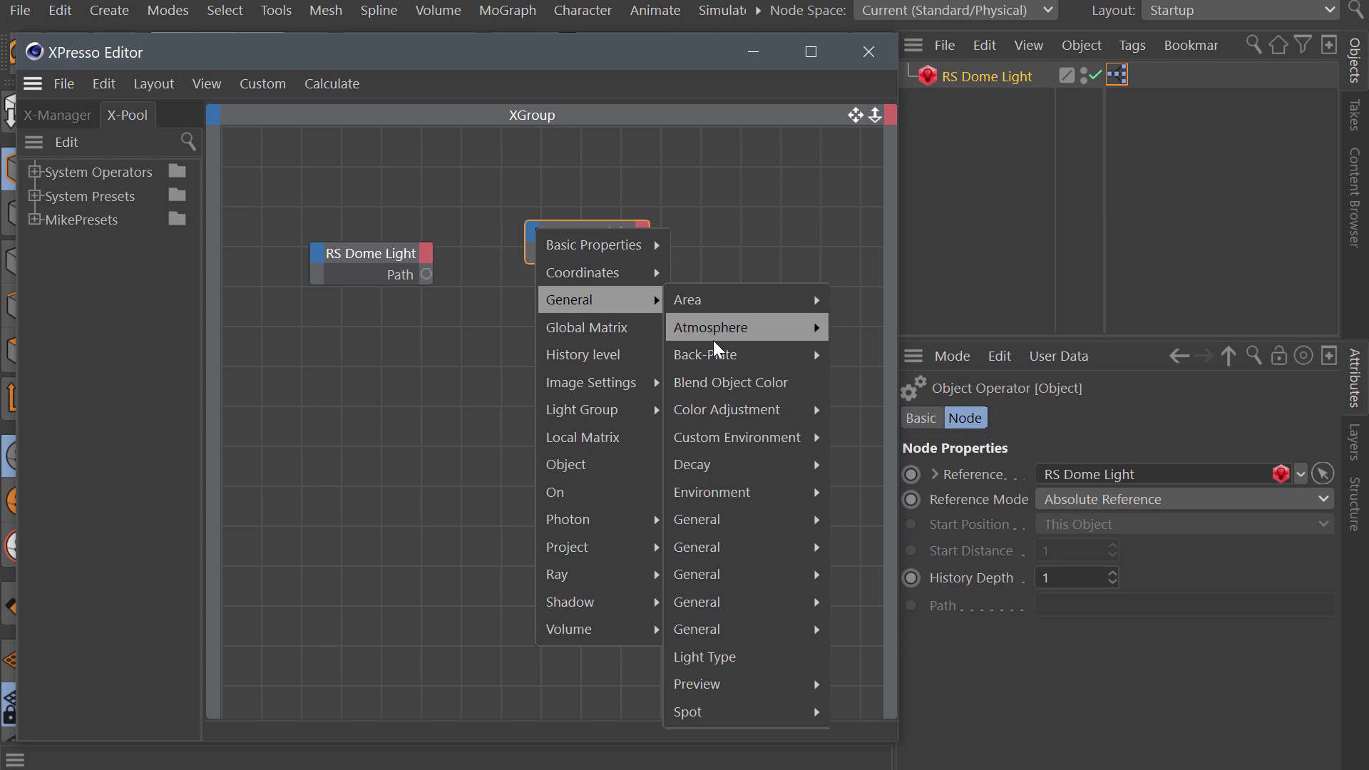
pyautogui.press('Escape')
pyautogui.press('Escape')
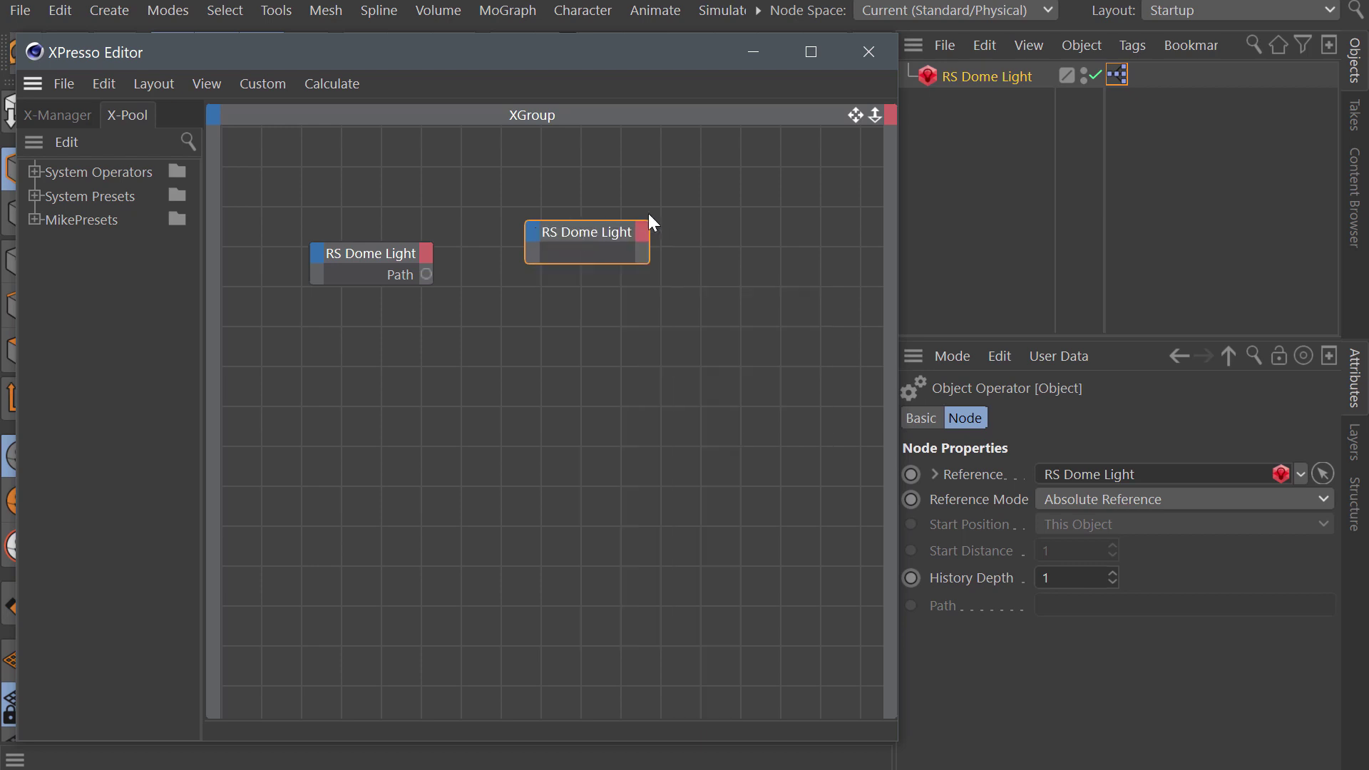
pyautogui.click(985, 75)
pyautogui.click(1150, 418)
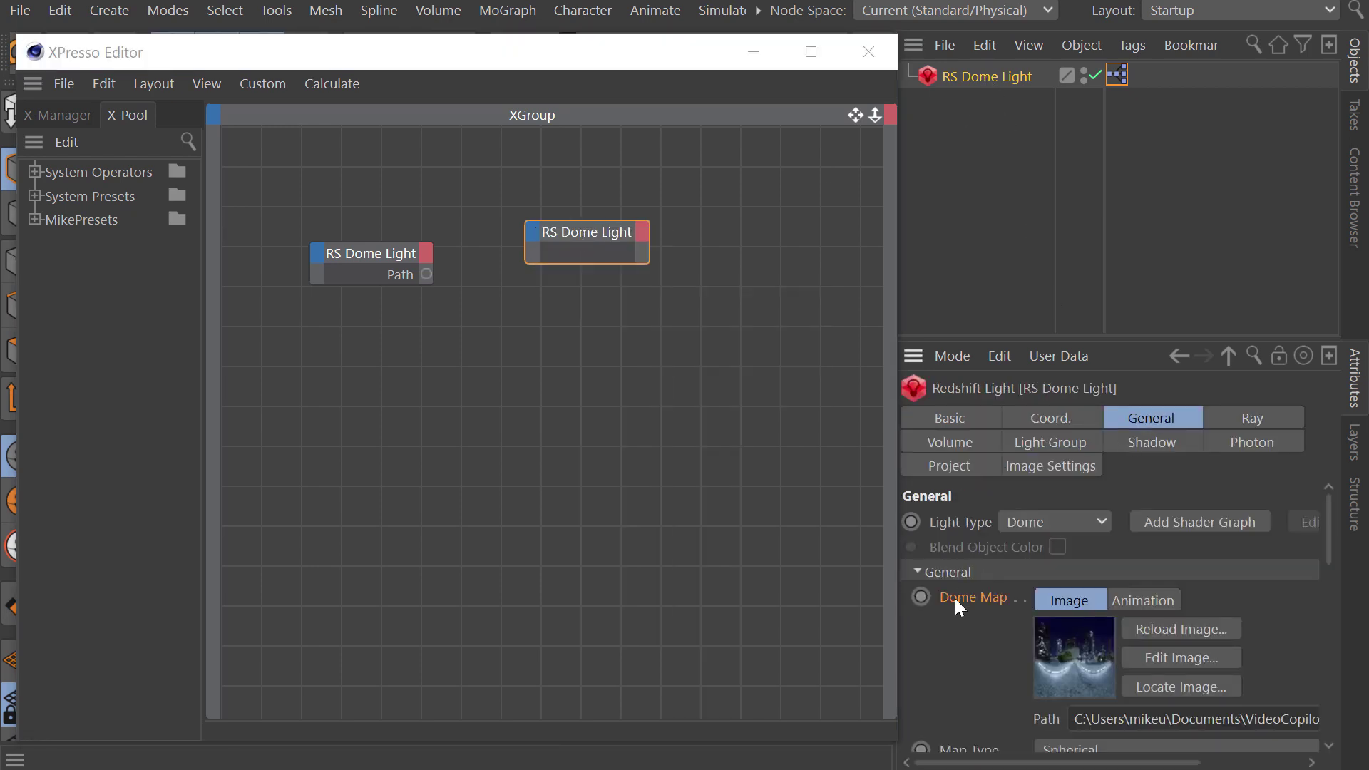
pyautogui.moveTo(955, 597); pyautogui.dragTo(534, 266)
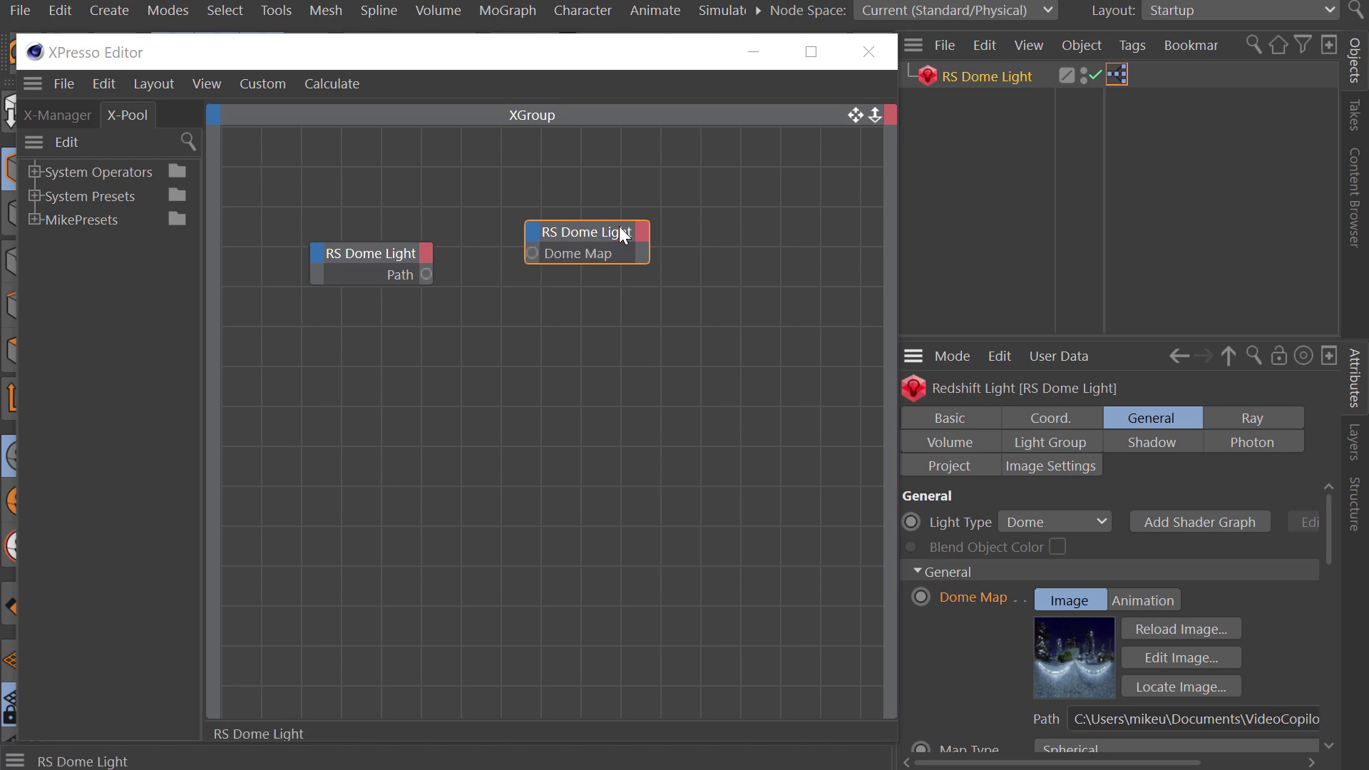
pyautogui.moveTo(620, 233); pyautogui.dragTo(646, 239)
pyautogui.moveTo(549, 260); pyautogui.dragTo(639, 243)
pyautogui.click(558, 258)
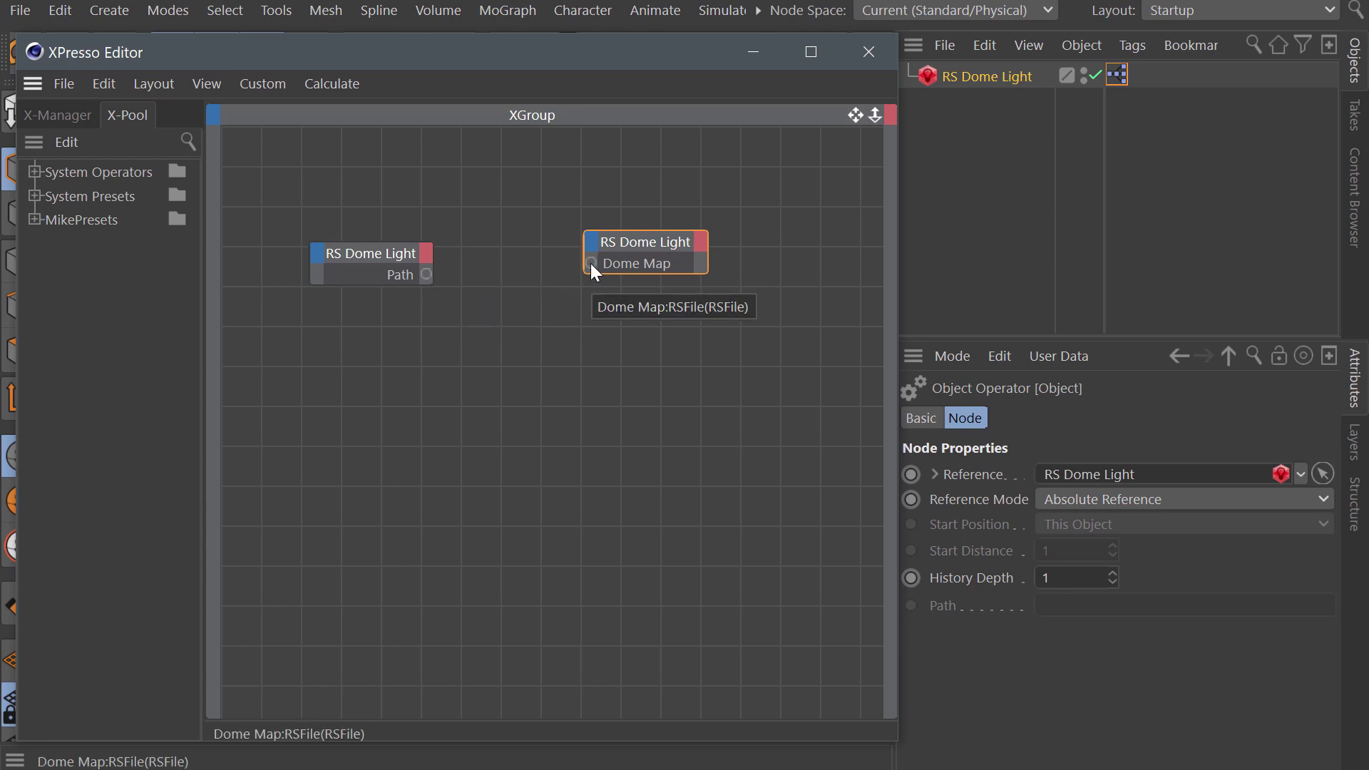
pyautogui.moveTo(638, 242); pyautogui.dragTo(682, 242)
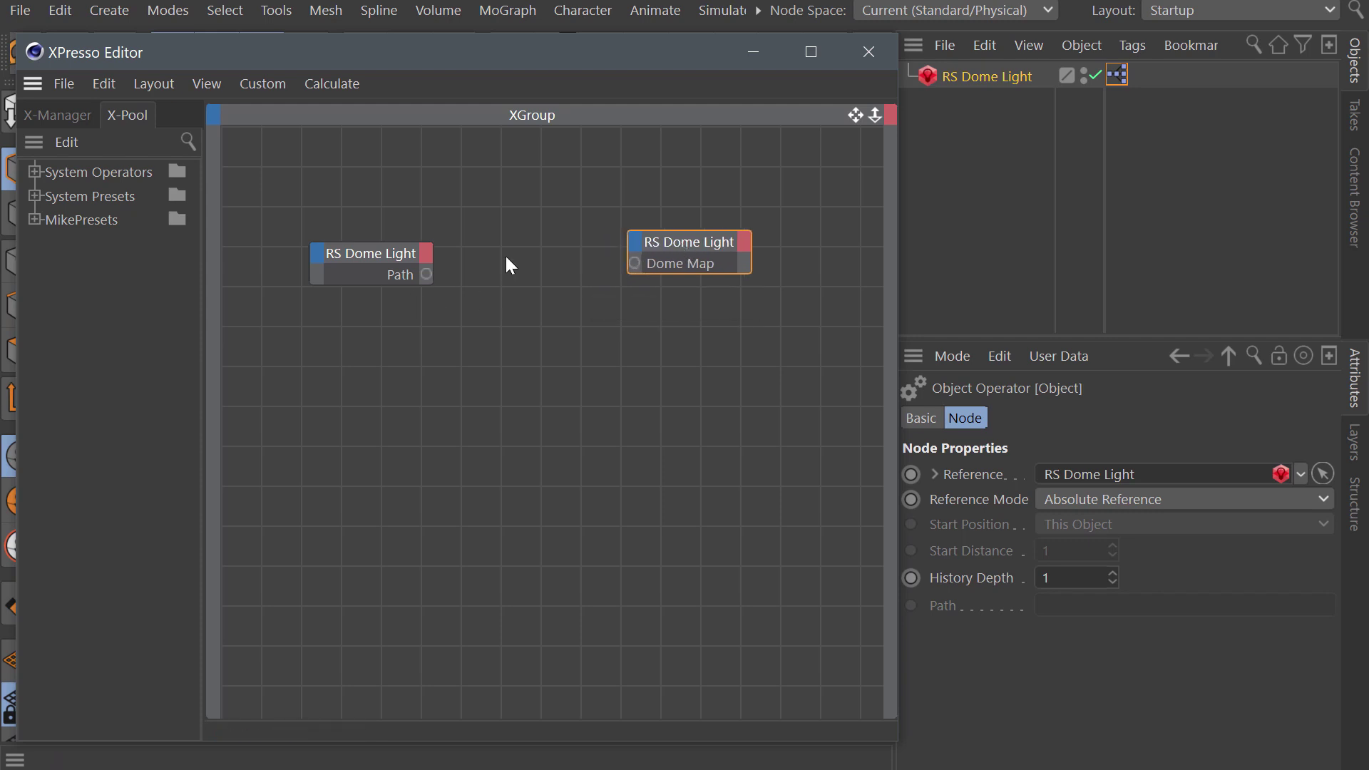
# Step: Add a Universal adapter node with its data type set to String
pyautogui.rightClick(456, 372)
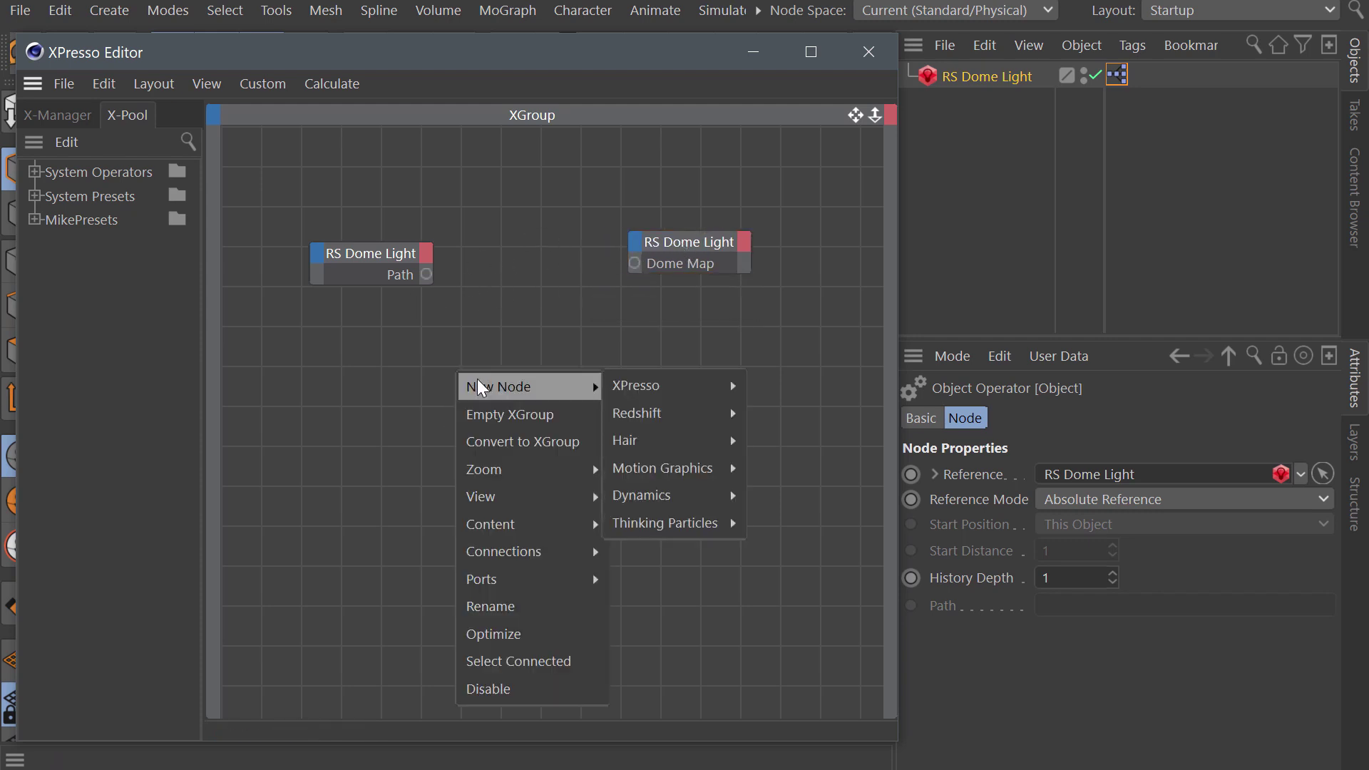
pyautogui.moveTo(773, 412)
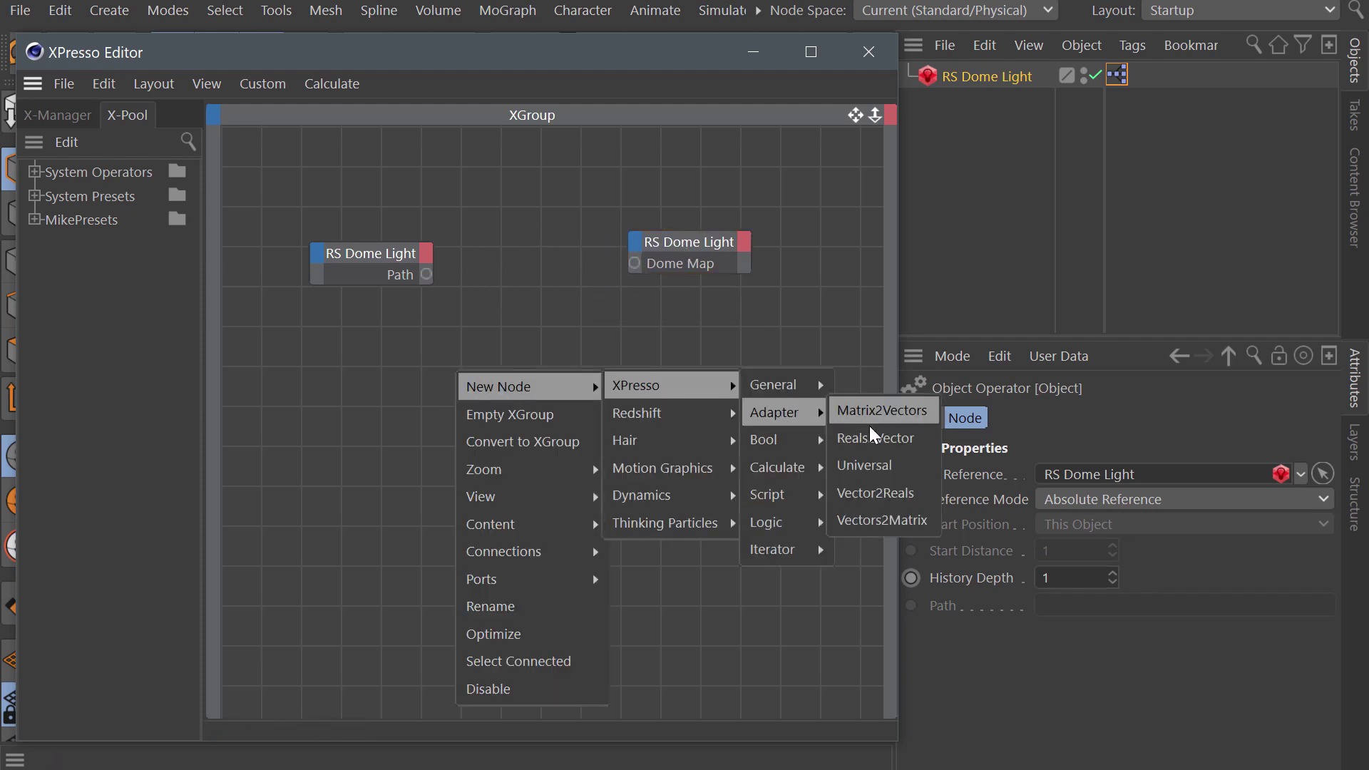
pyautogui.click(925, 472)
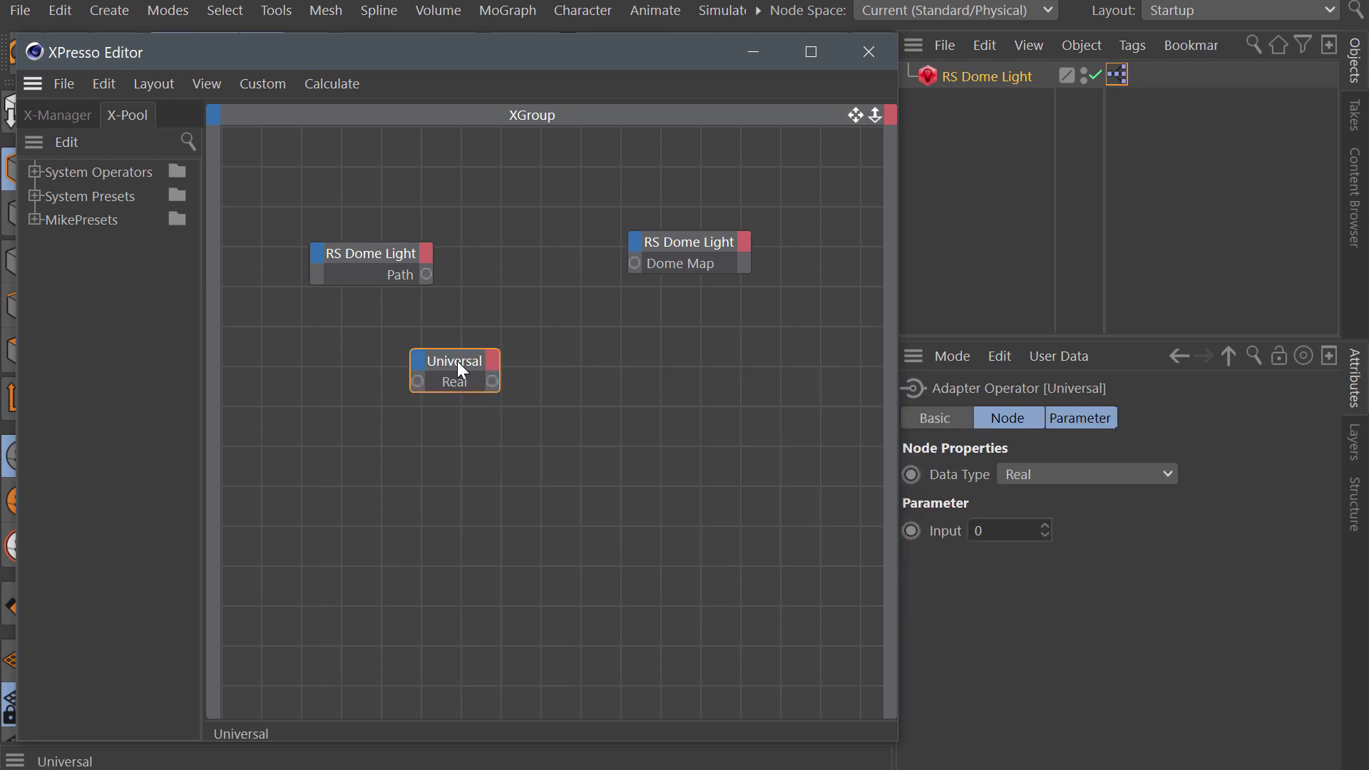
pyautogui.moveTo(458, 370); pyautogui.dragTo(545, 370)
pyautogui.click(1062, 470)
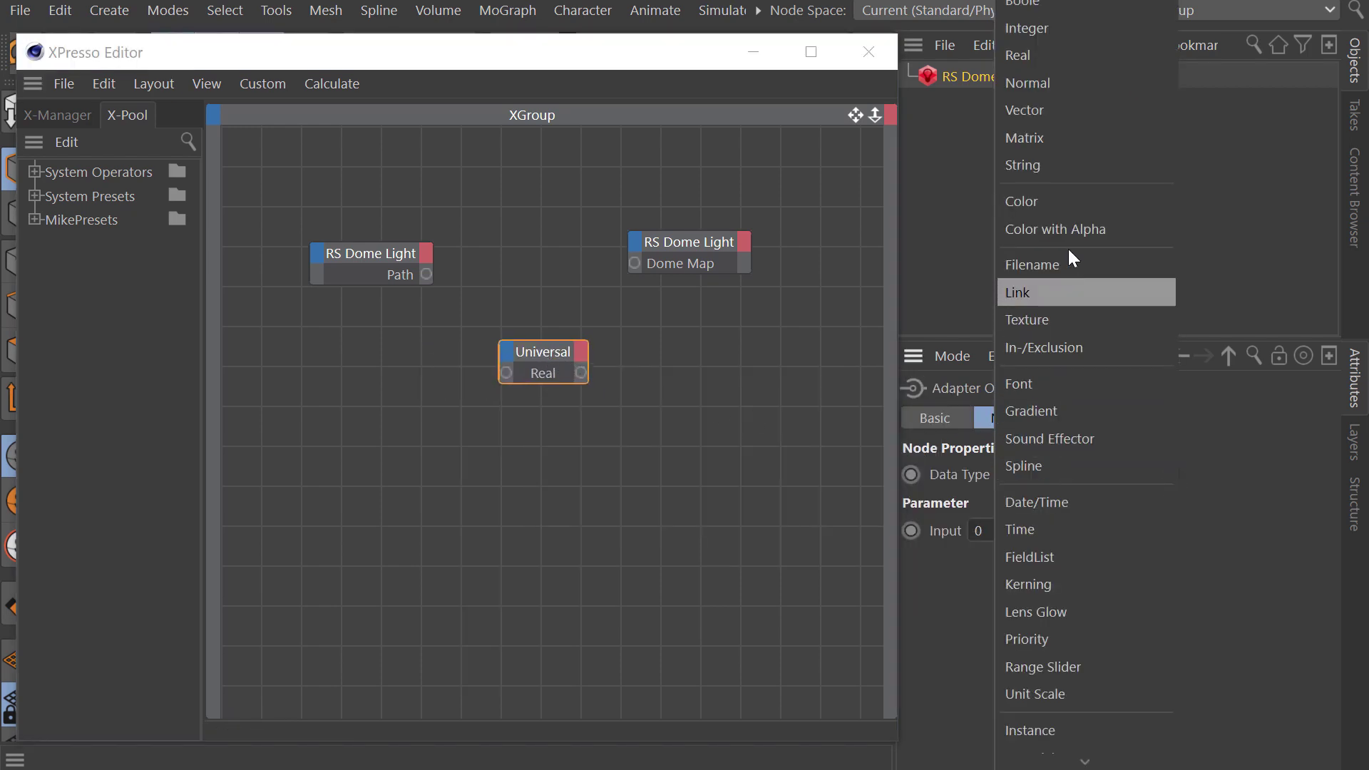
pyautogui.click(1127, 168)
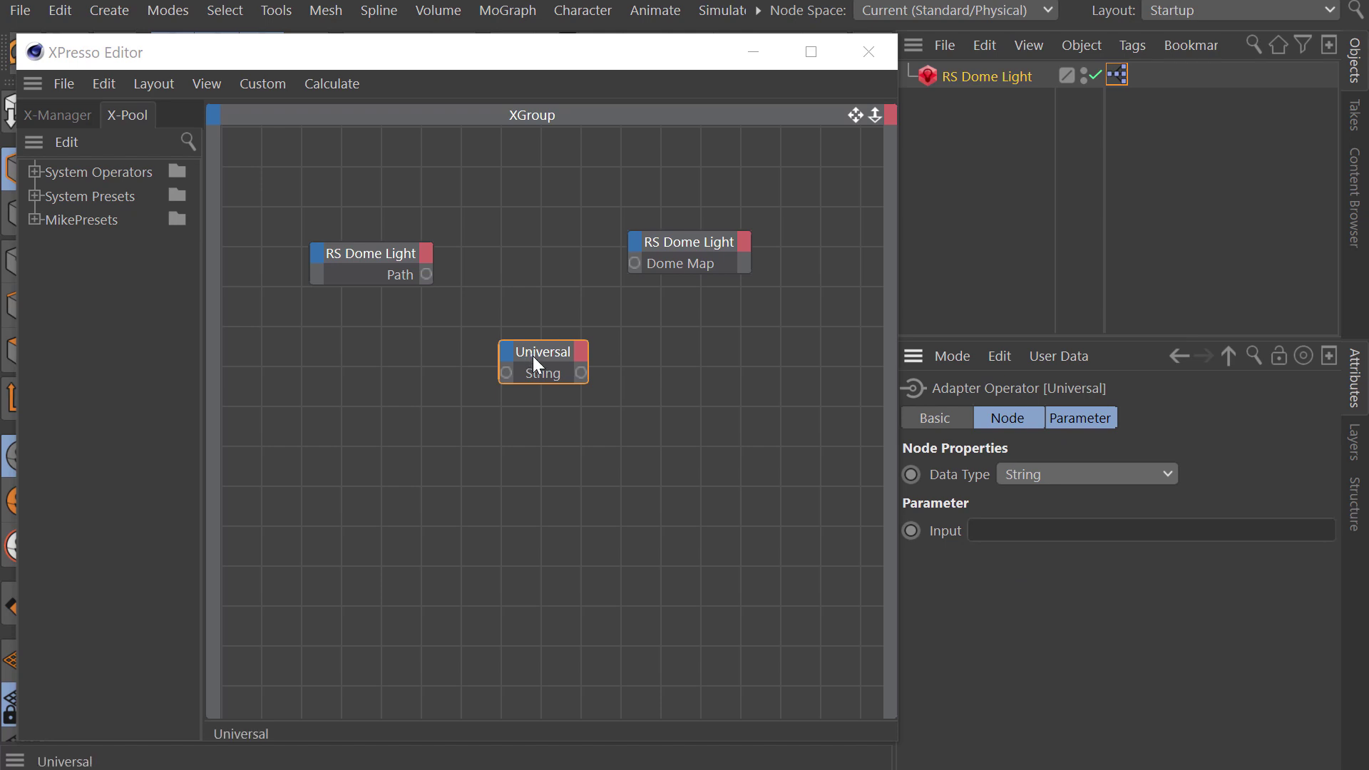
# Step: Wire the String adapter between the Path output and the Dome Map input
pyautogui.moveTo(532, 357)
pyautogui.mouseDown()
pyautogui.moveTo(527, 243)
pyautogui.moveTo(495, 278)
pyautogui.moveTo(426, 275)
pyautogui.mouseUp()
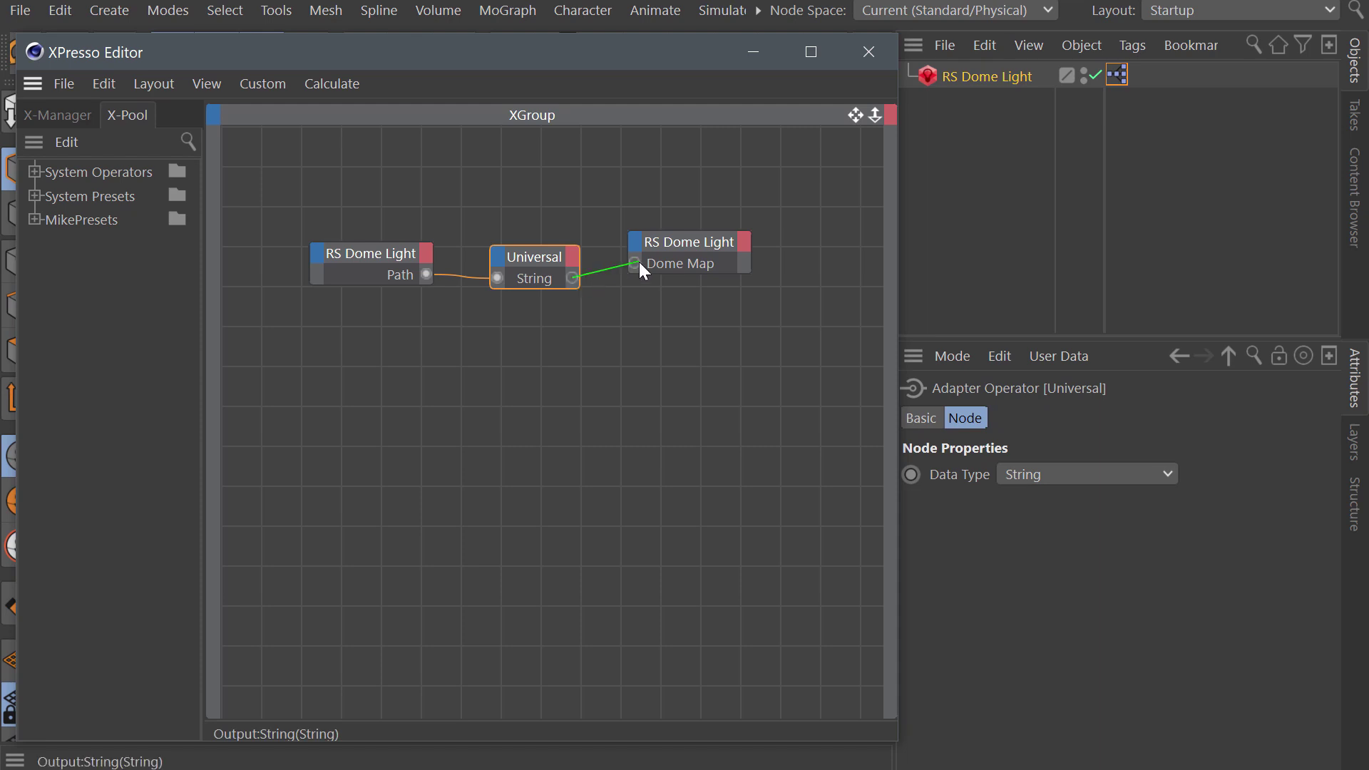
pyautogui.moveTo(639, 262); pyautogui.dragTo(700, 243)
pyautogui.moveTo(536, 263); pyautogui.dragTo(545, 257)
# Step: Drop Basic_2K_04.dds from Explorer into the light's Image Settings Path field
pyautogui.click(1010, 74)
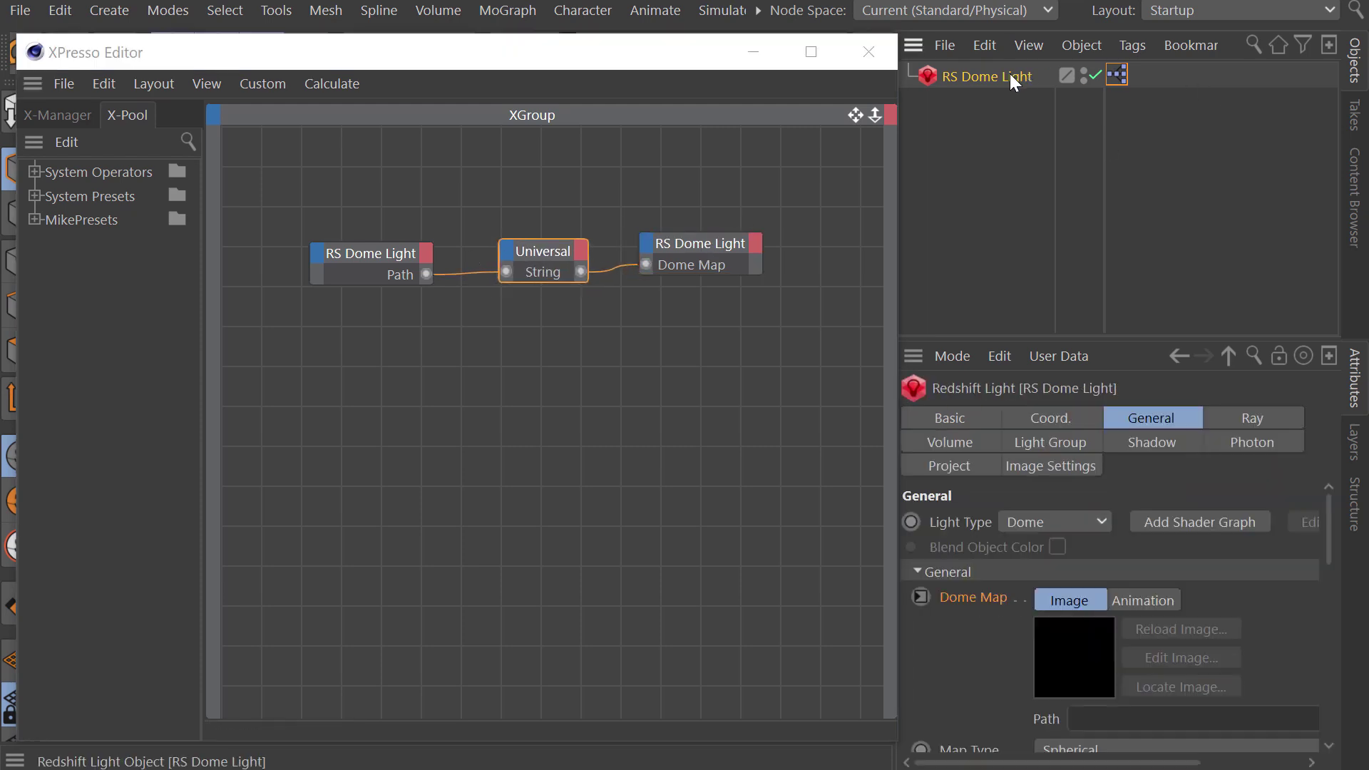
pyautogui.click(1049, 466)
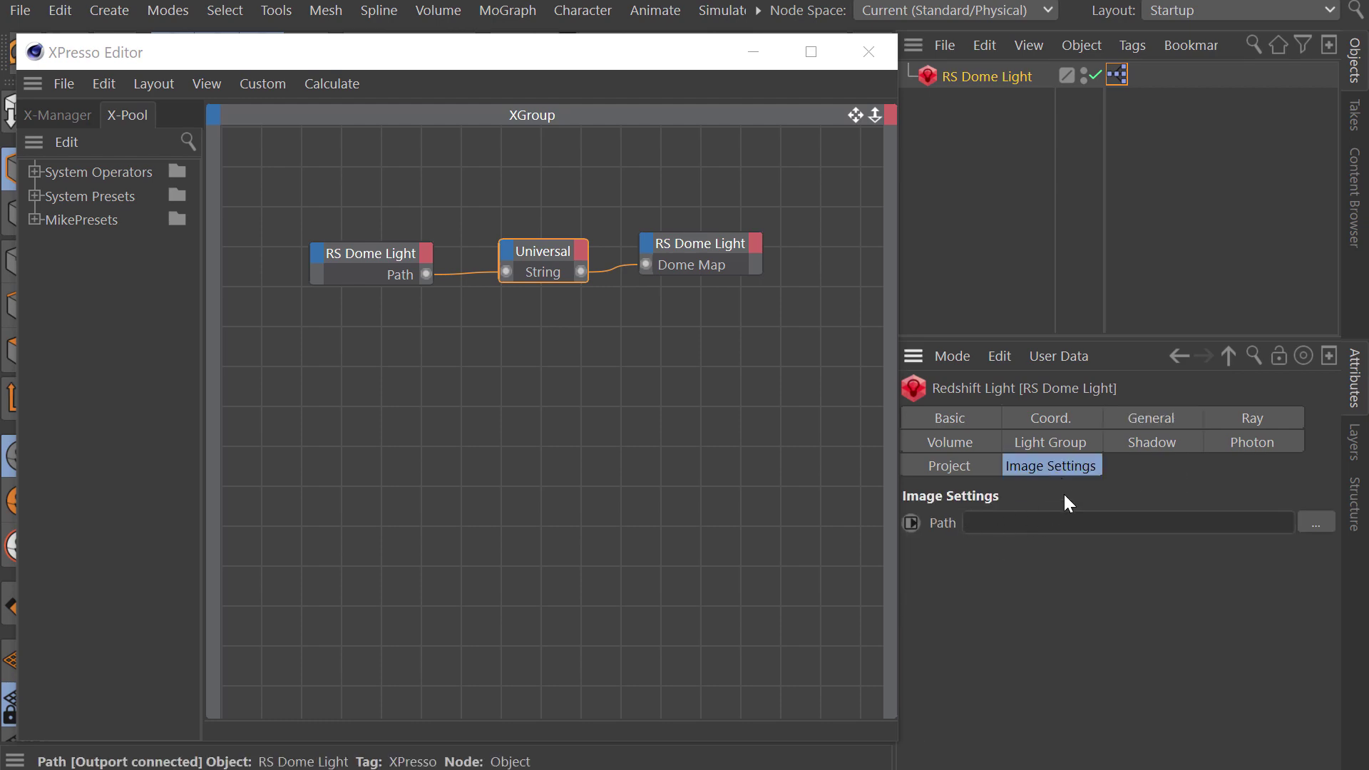
pyautogui.hotkey('alt', 'Tab')
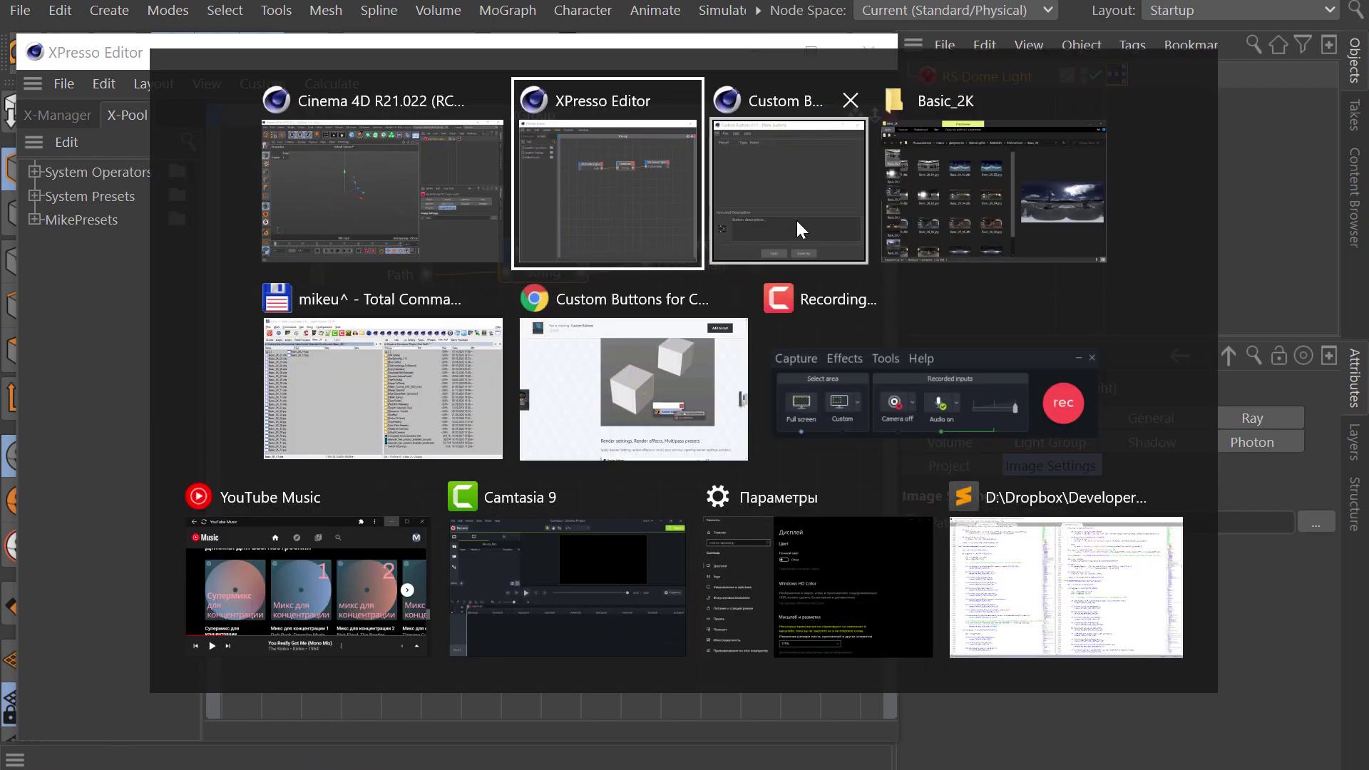
pyautogui.click(957, 211)
pyautogui.moveTo(314, 415); pyautogui.dragTo(1212, 523)
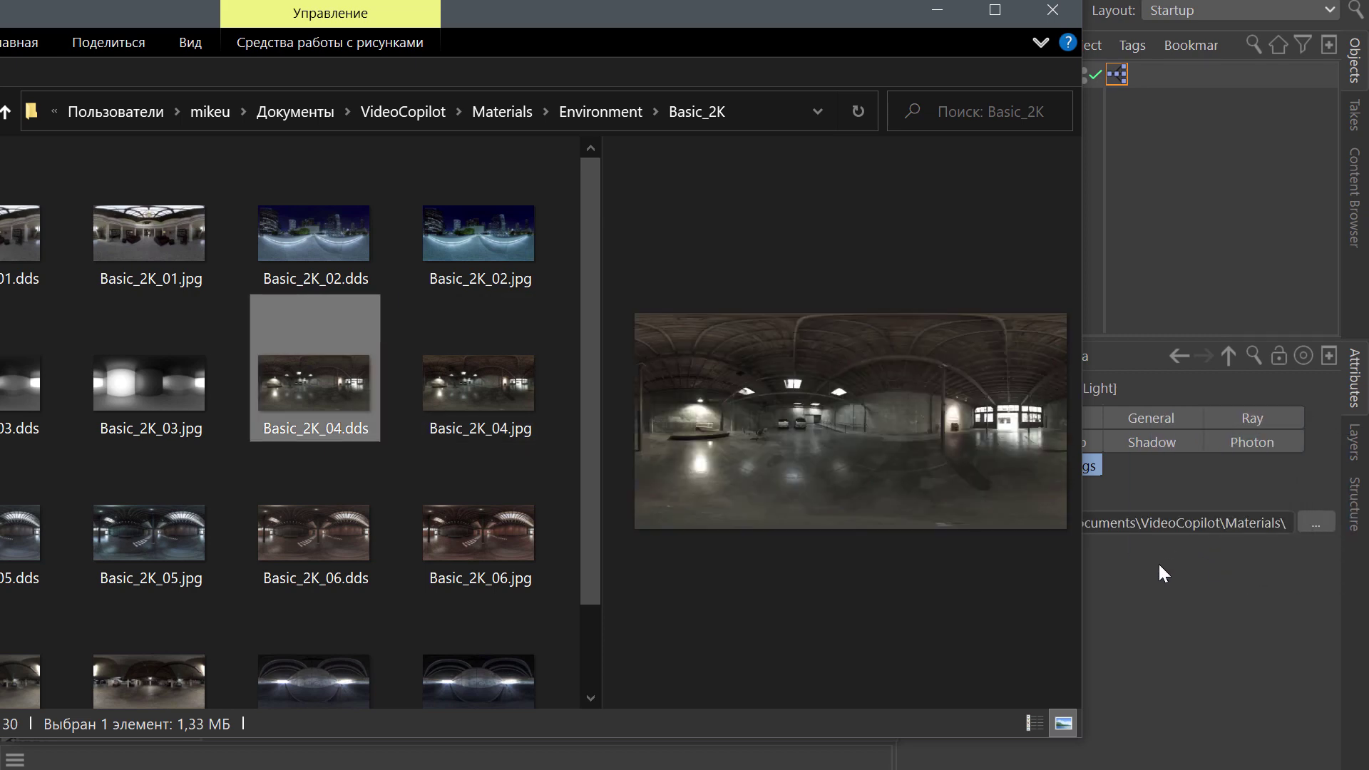
pyautogui.click(1158, 563)
pyautogui.click(1203, 523)
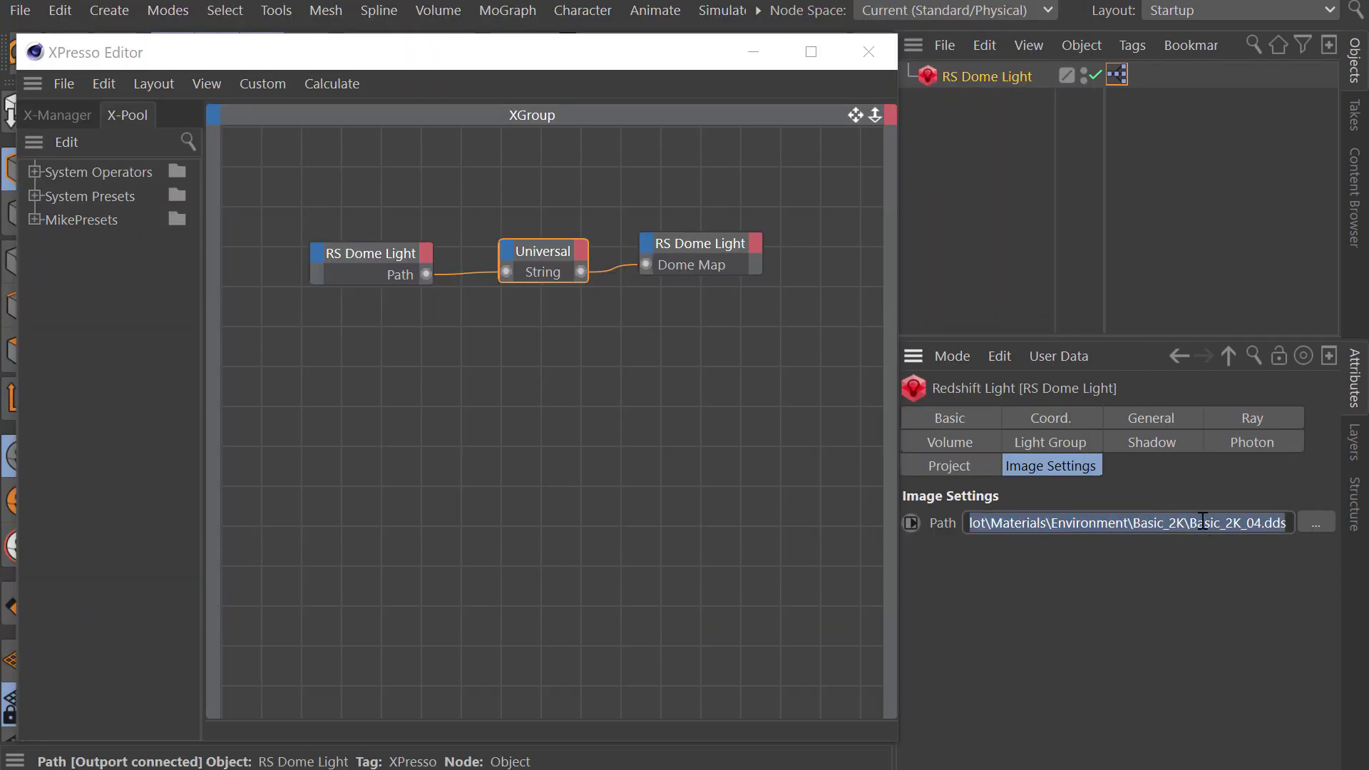
pyautogui.moveTo(1188, 523); pyautogui.dragTo(1316, 534)
pyautogui.click(1190, 550)
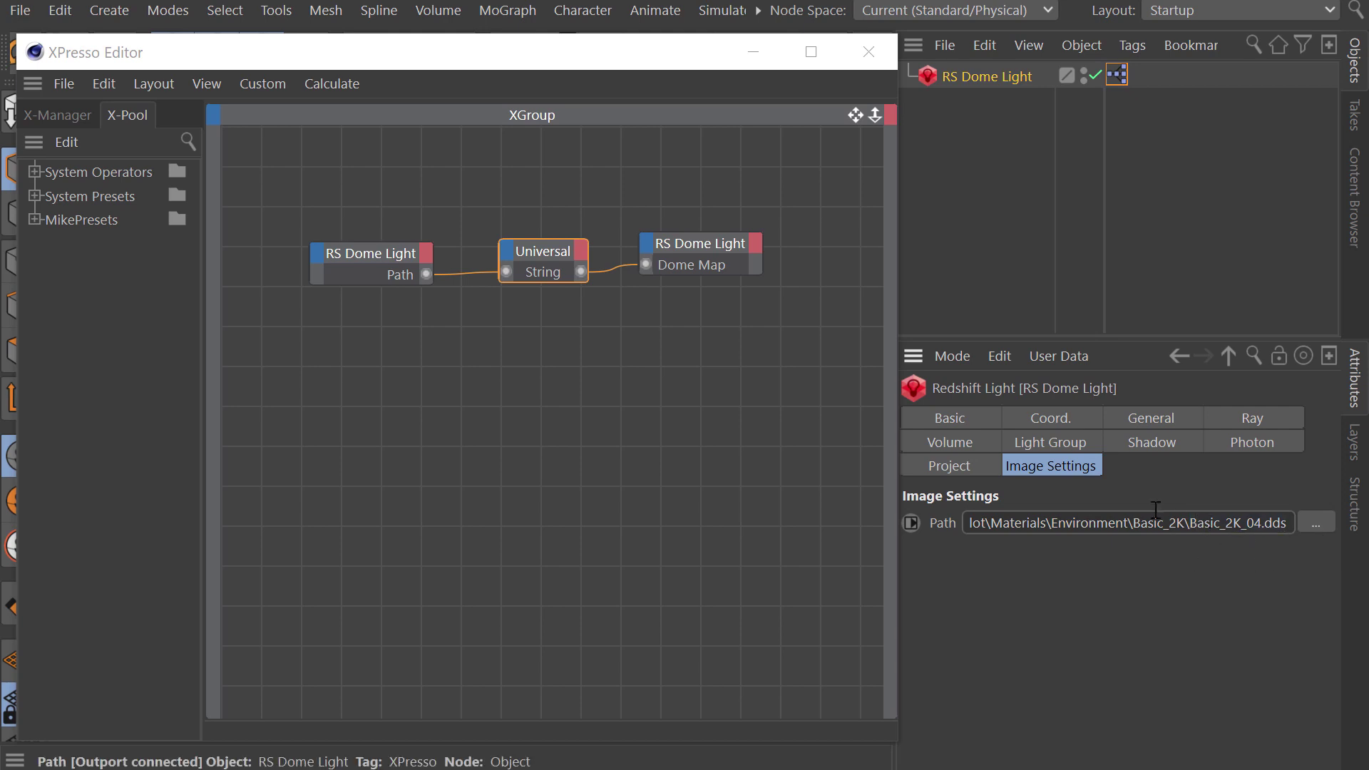
# Step: Confirm the Dome Map shows the new image, then close the XPresso editor
pyautogui.click(1153, 420)
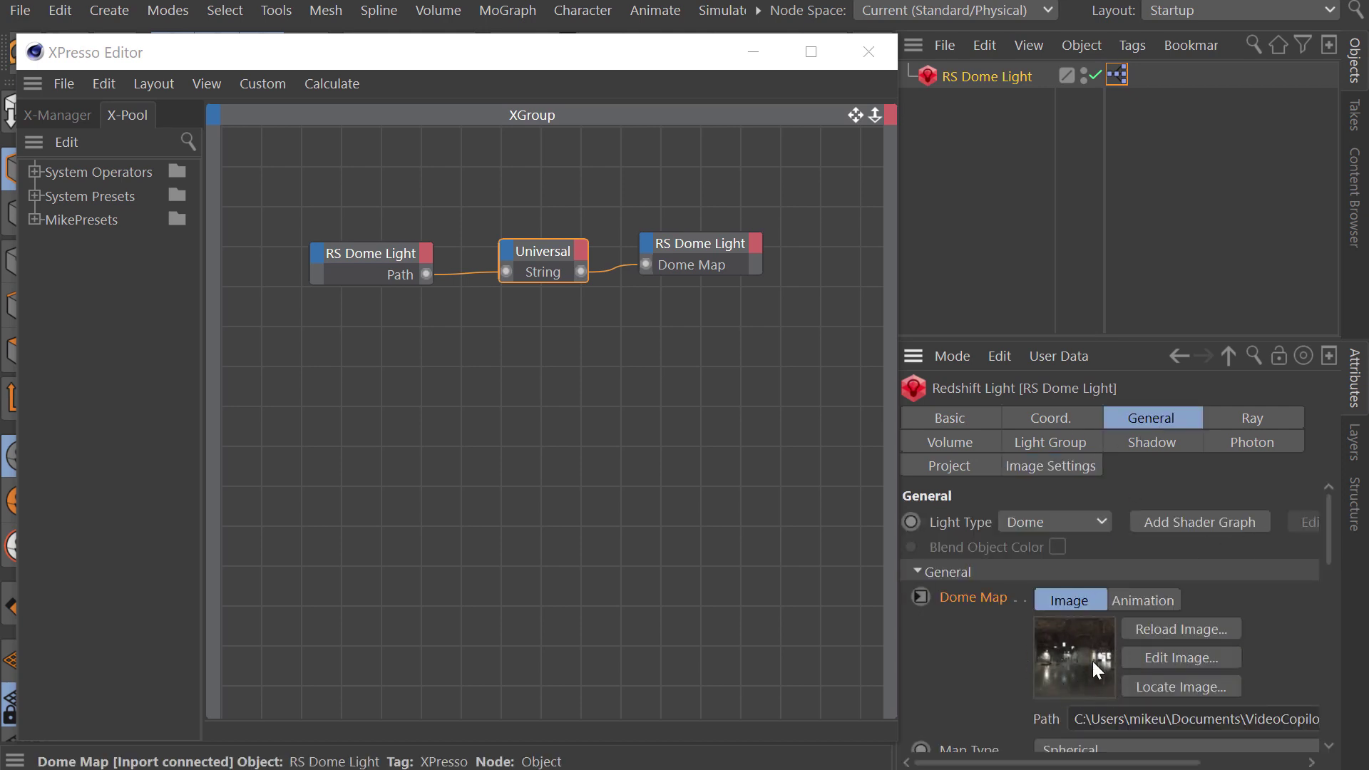
pyautogui.click(1070, 466)
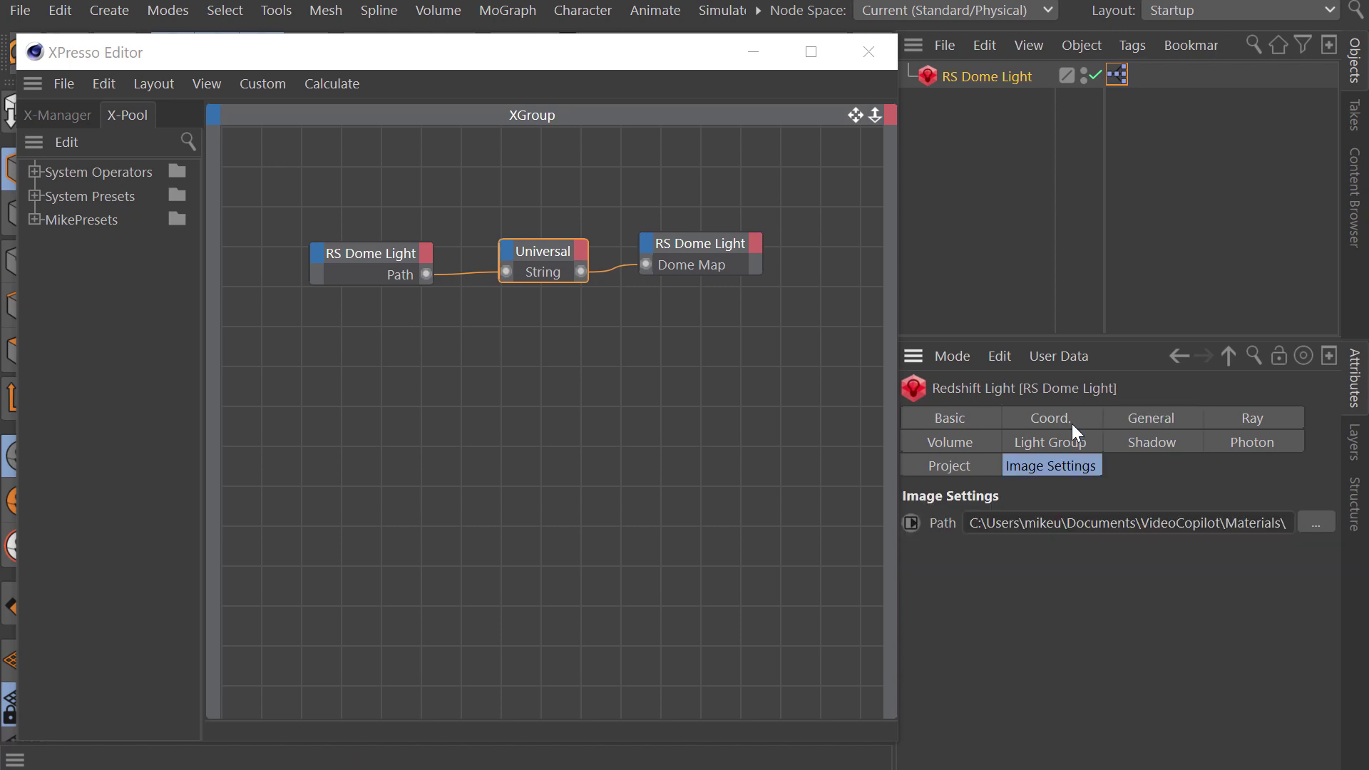
pyautogui.click(866, 54)
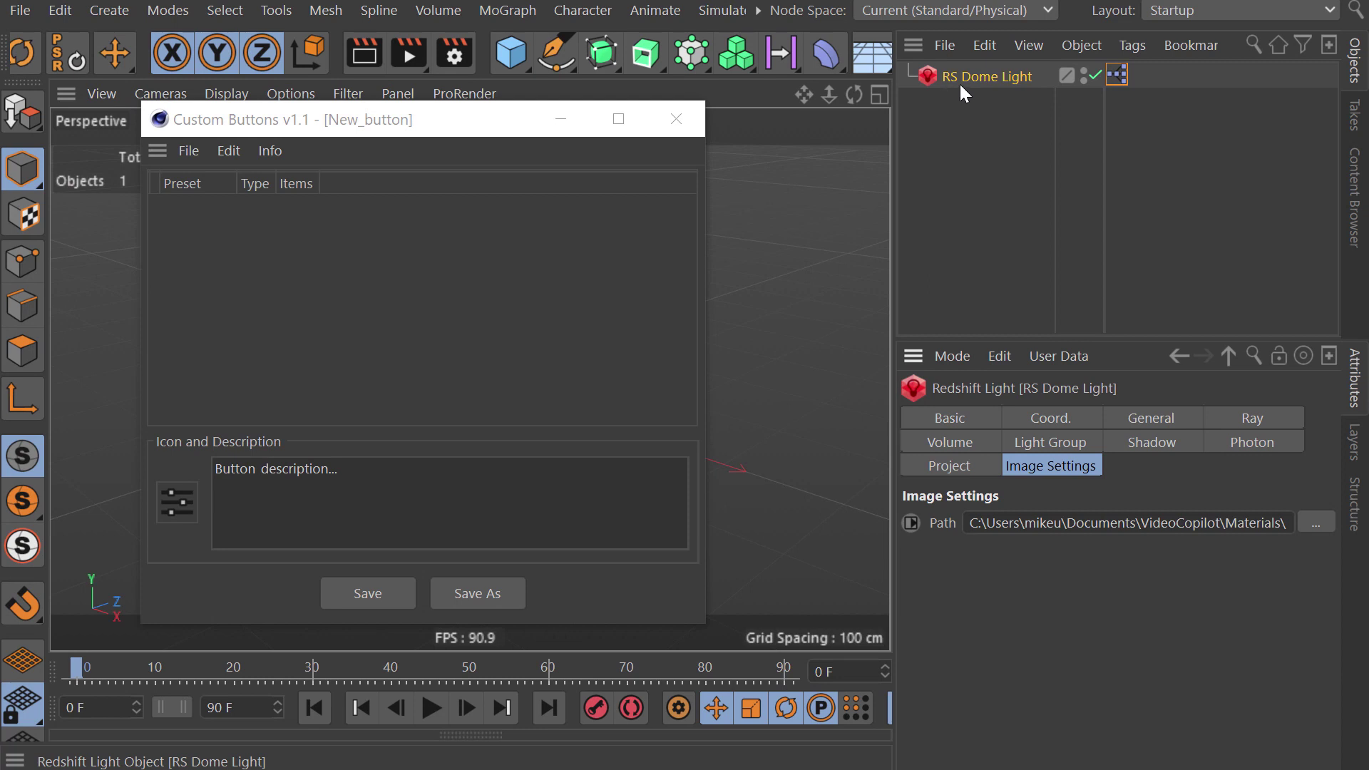
# Step: Add RS Dome Light to the preset list, rename it 'RS Dome Light Custom', and collapse it
pyautogui.moveTo(960, 84)
pyautogui.mouseDown()
pyautogui.moveTo(385, 231)
pyautogui.moveTo(277, 207)
pyautogui.mouseUp()
pyautogui.doubleClick(369, 208)
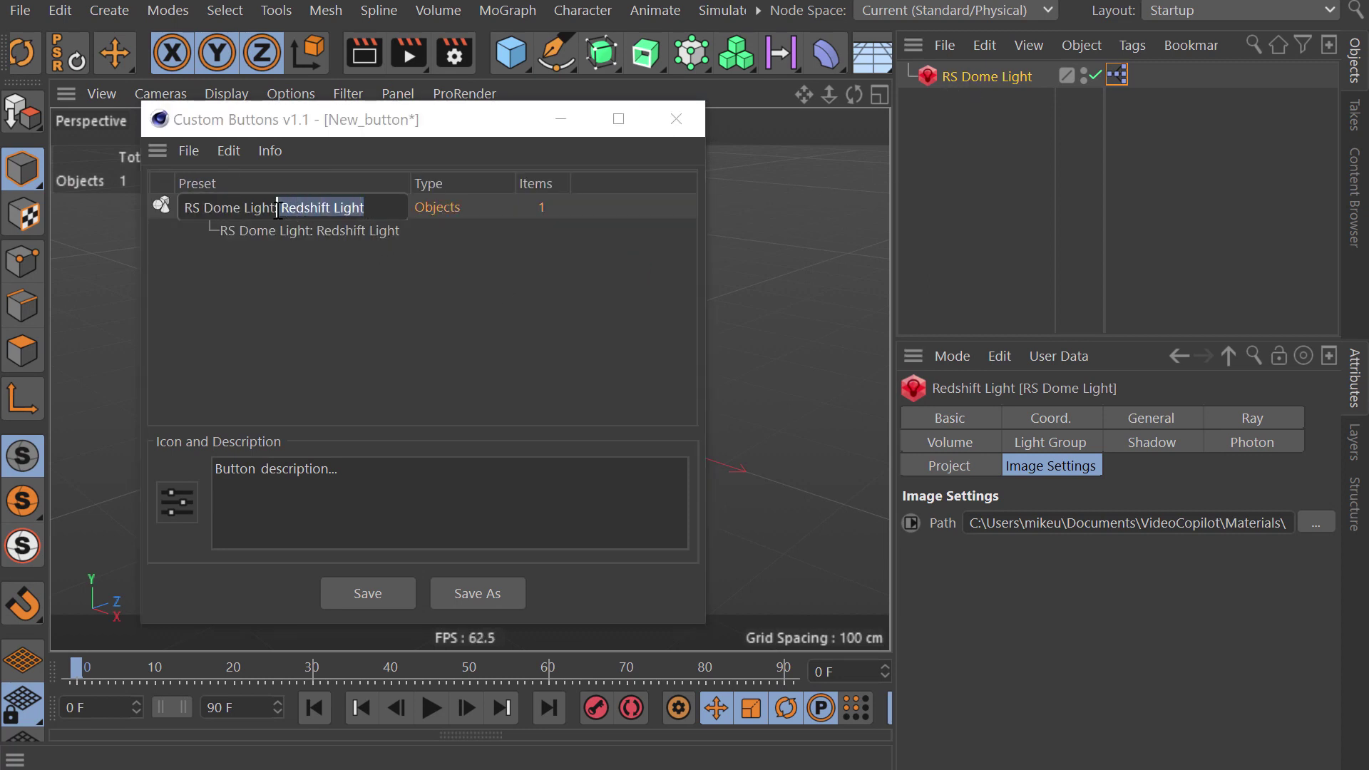
pyautogui.press('BackSpace')
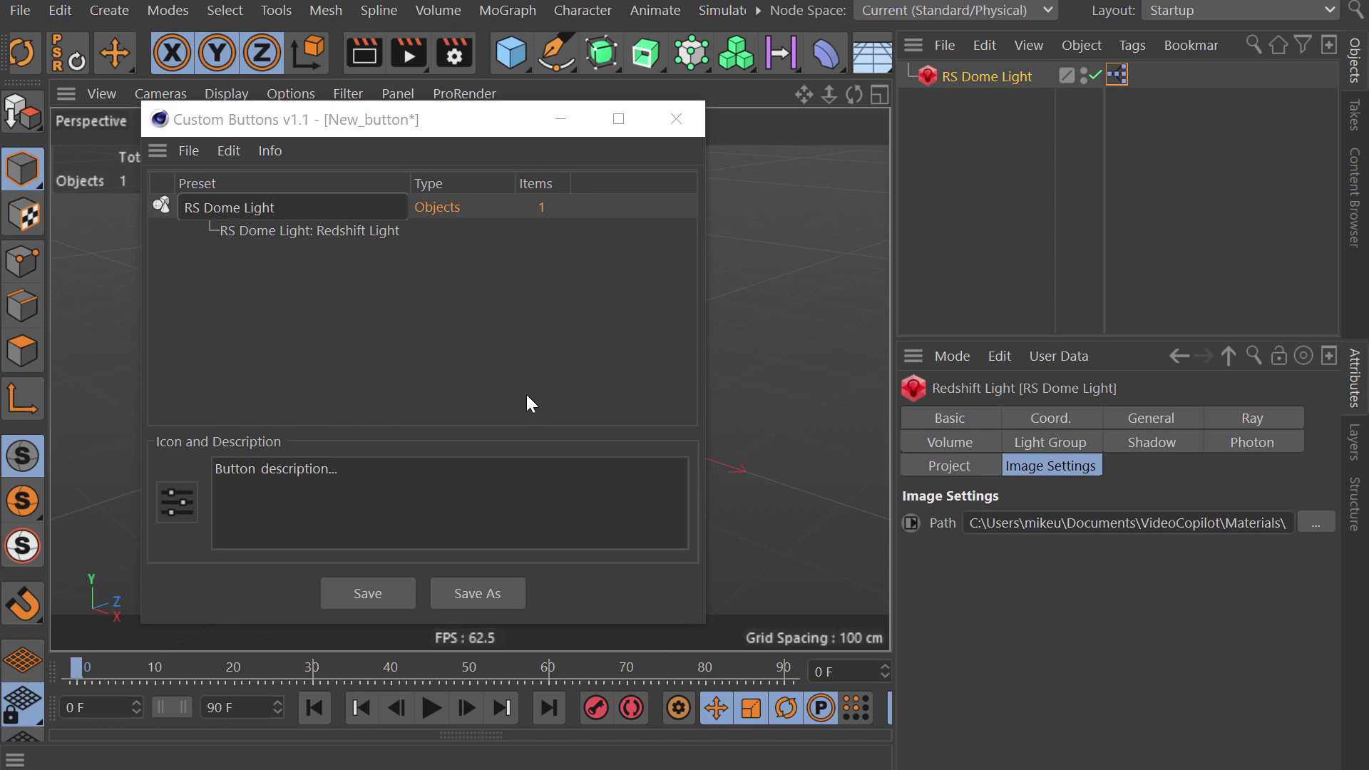
pyautogui.write(' Custom')
pyautogui.press('Return')
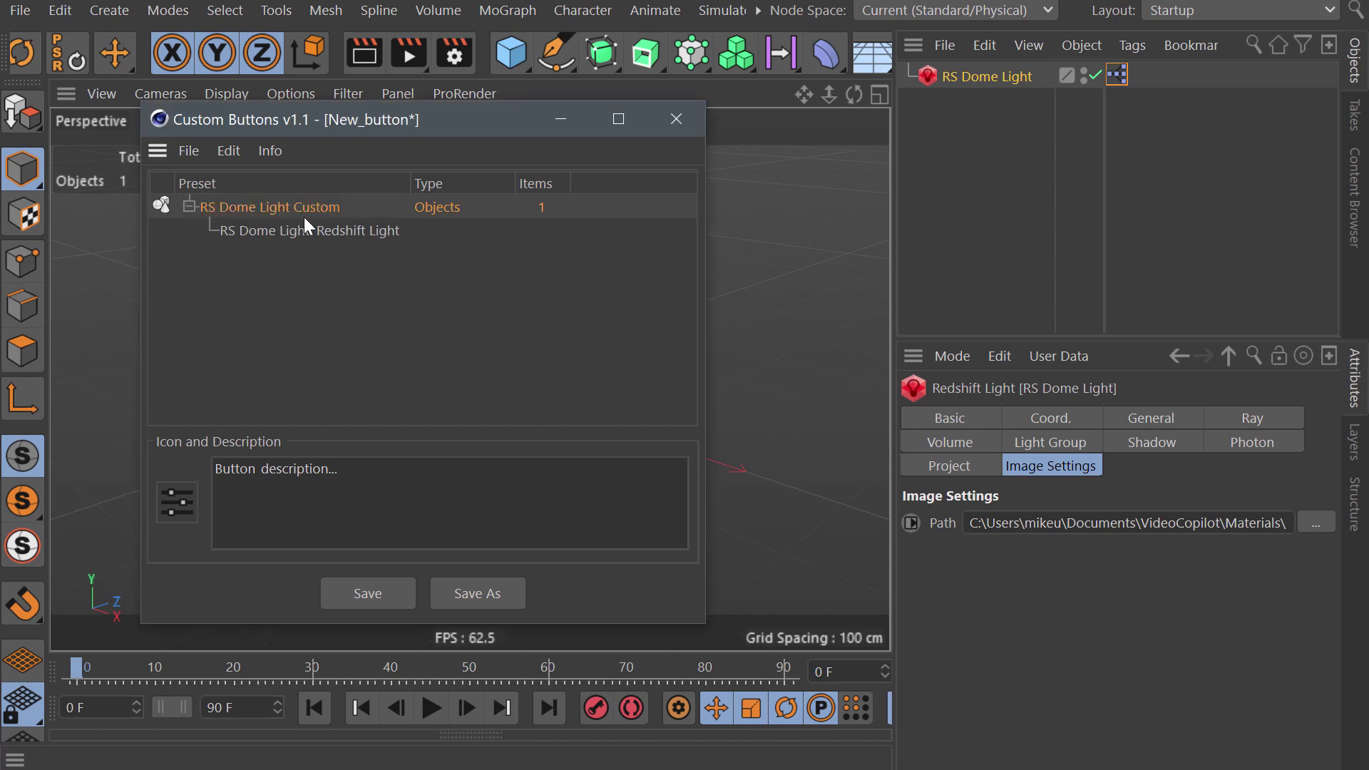
pyautogui.click(189, 207)
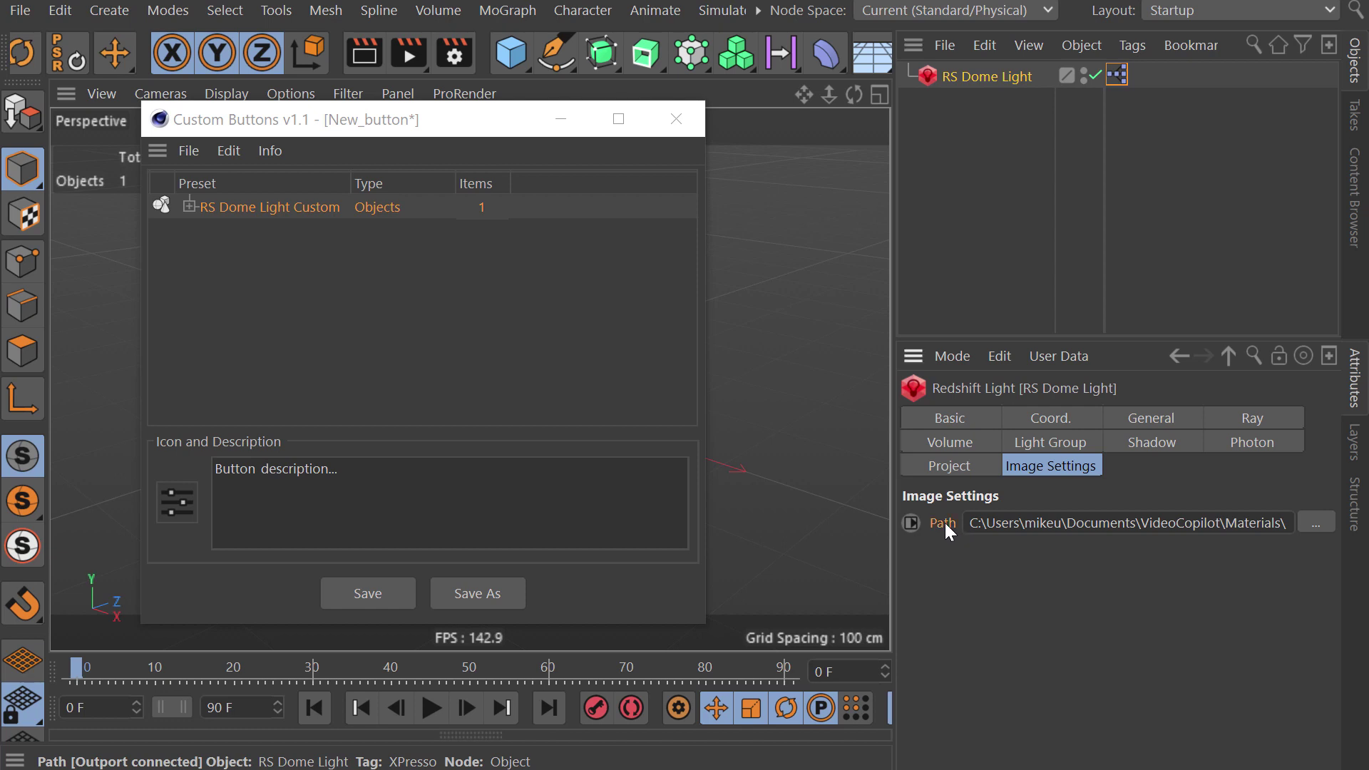
# Step: Add the Path parameter as a preset named Basic_2K_04.dds
pyautogui.moveTo(942, 523)
pyautogui.mouseDown()
pyautogui.moveTo(306, 303)
pyautogui.moveTo(296, 276)
pyautogui.mouseUp()
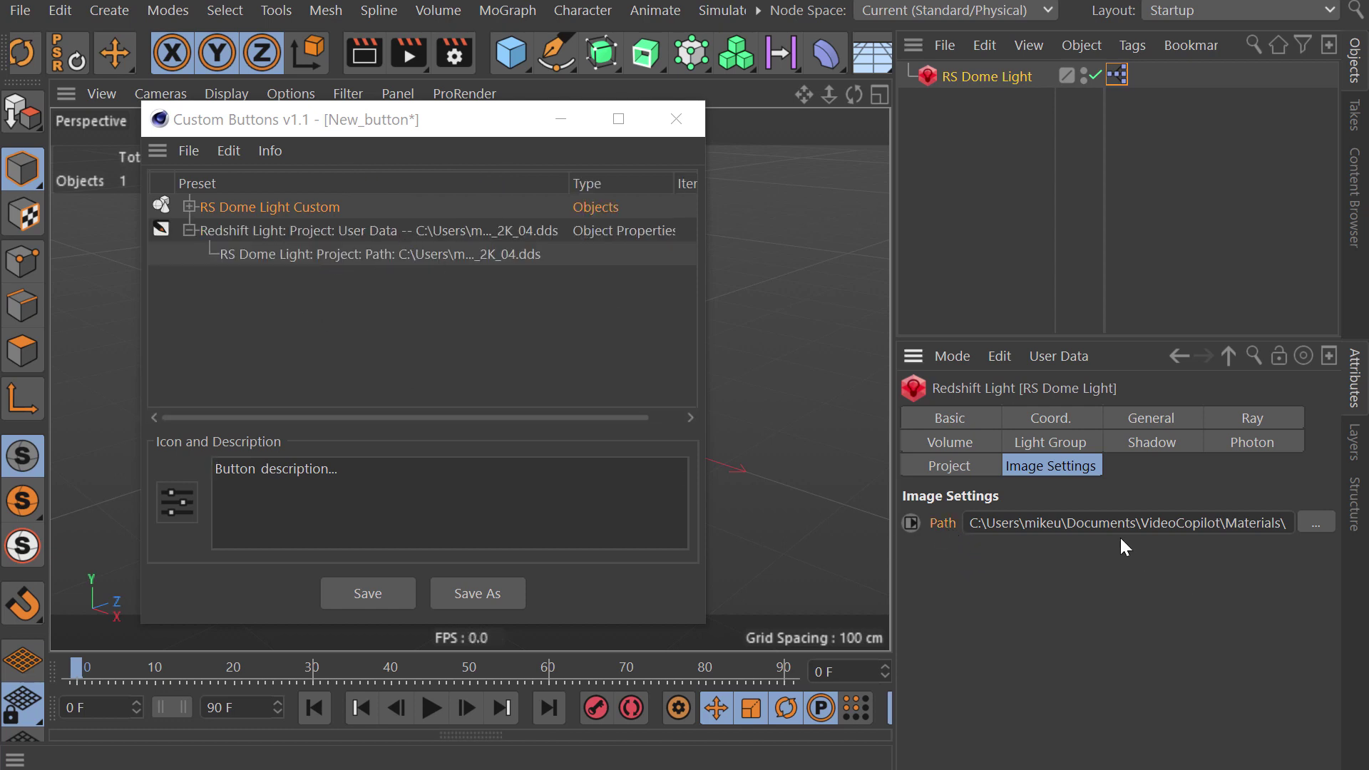
pyautogui.tripleClick(1181, 526)
pyautogui.click(1181, 526)
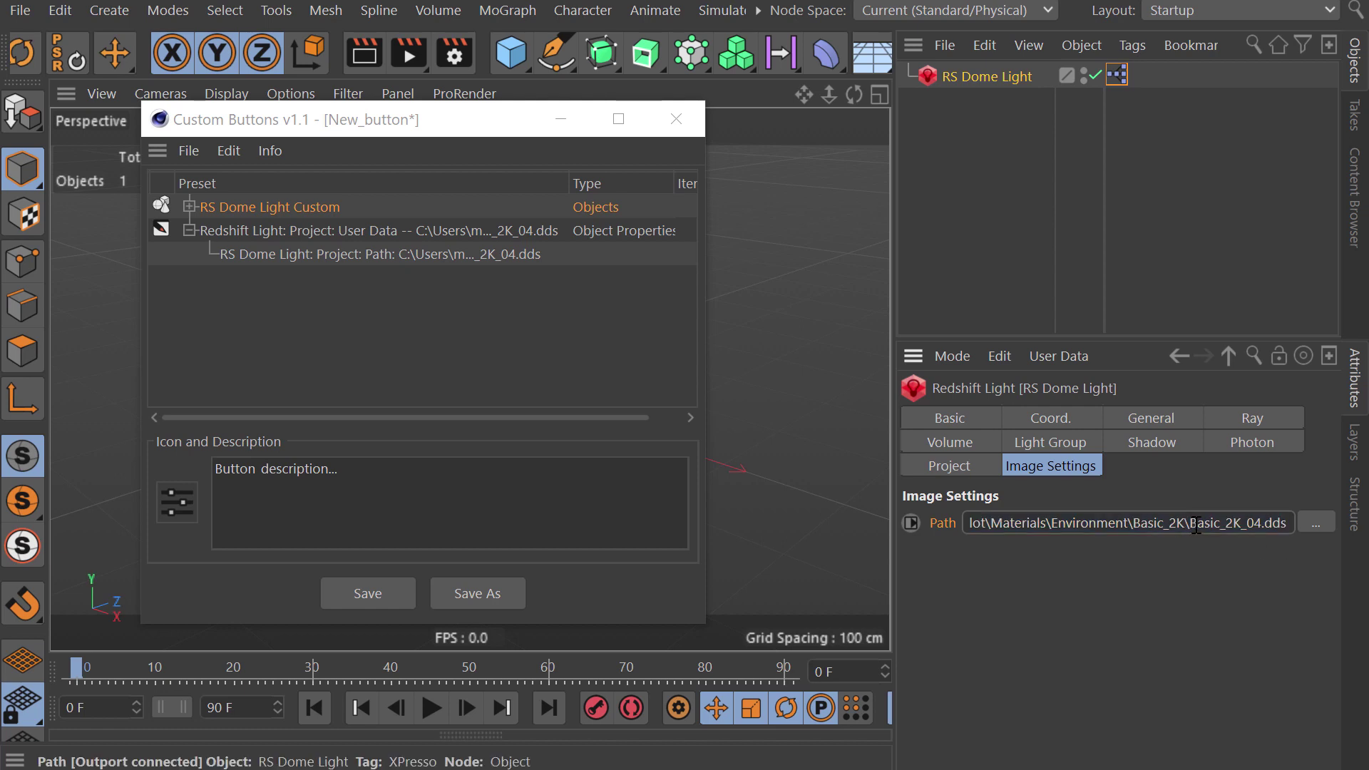
pyautogui.moveTo(1192, 523); pyautogui.dragTo(1235, 585)
pyautogui.hotkey('ctrl', 'c')
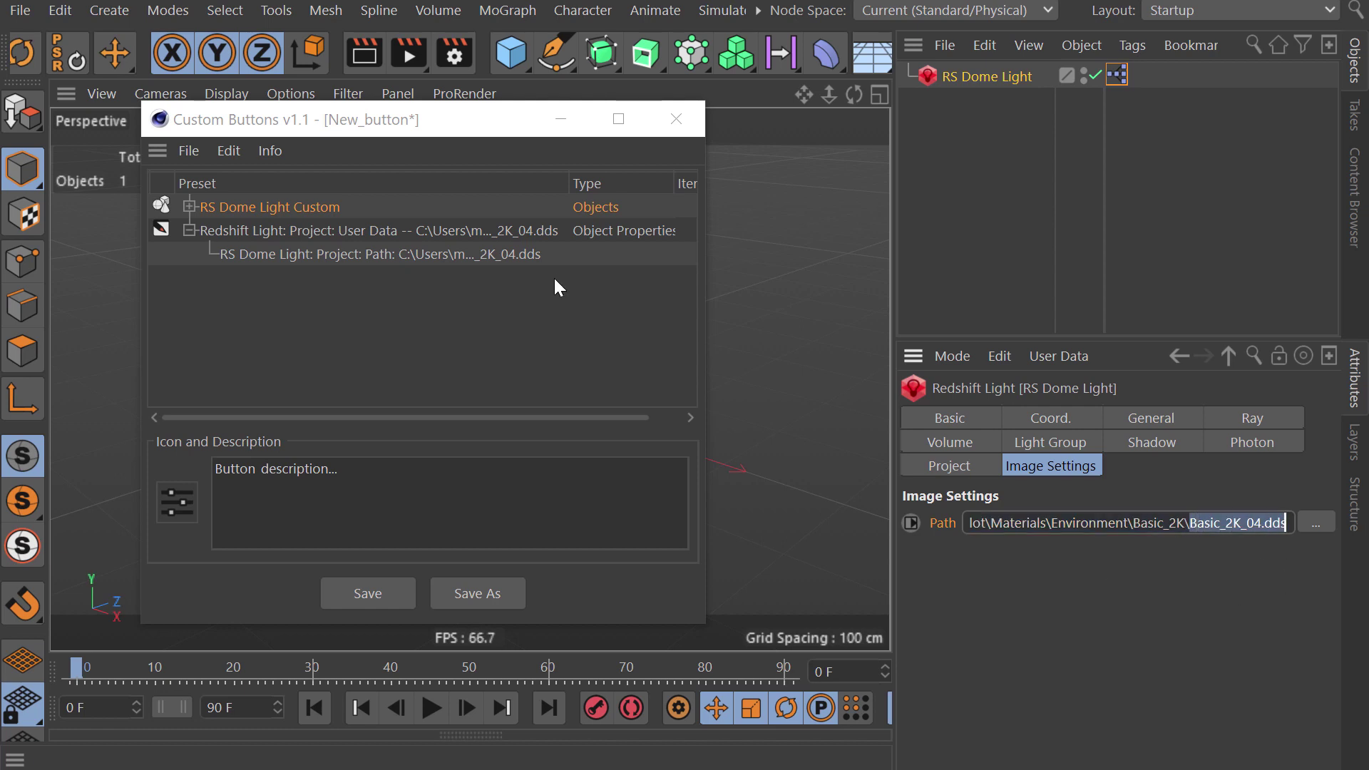
pyautogui.doubleClick(443, 228)
pyautogui.hotkey('ctrl', 'v')
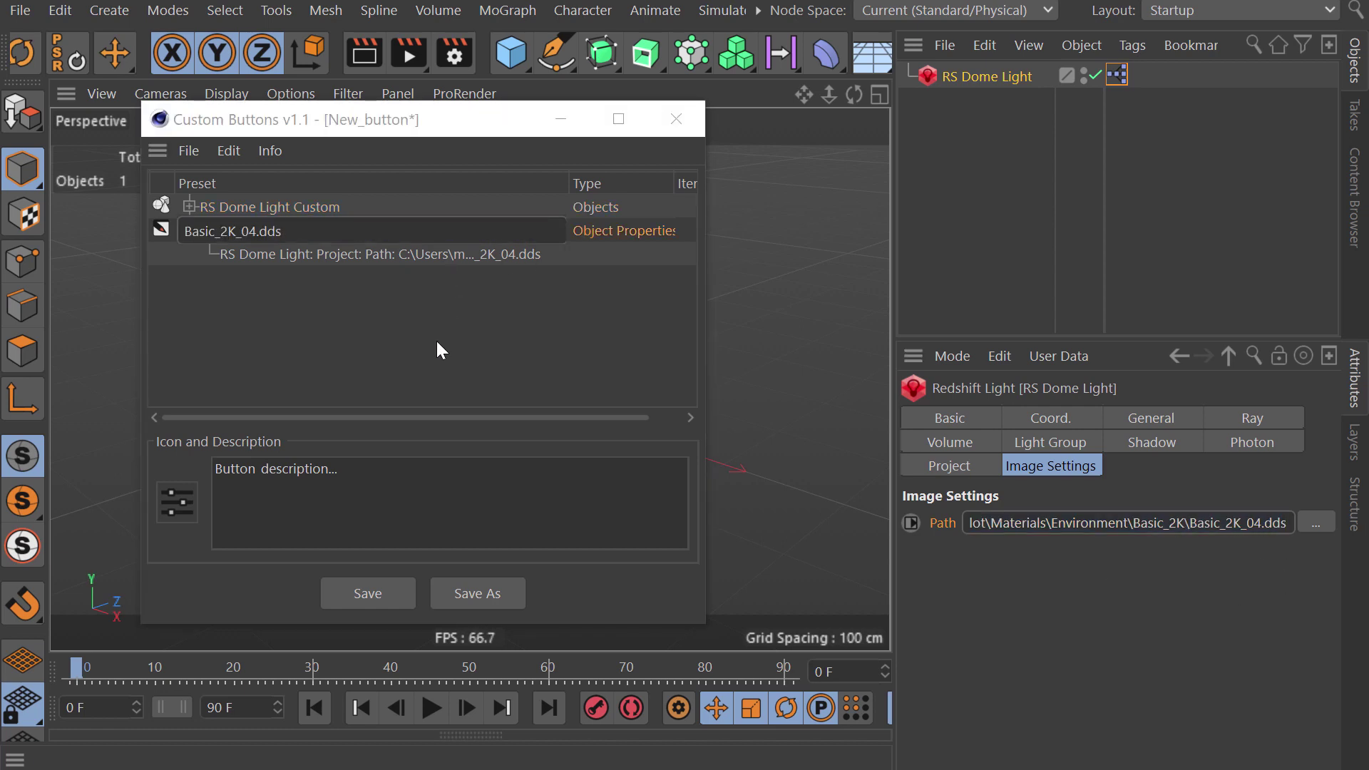
pyautogui.press('Return')
pyautogui.click(188, 231)
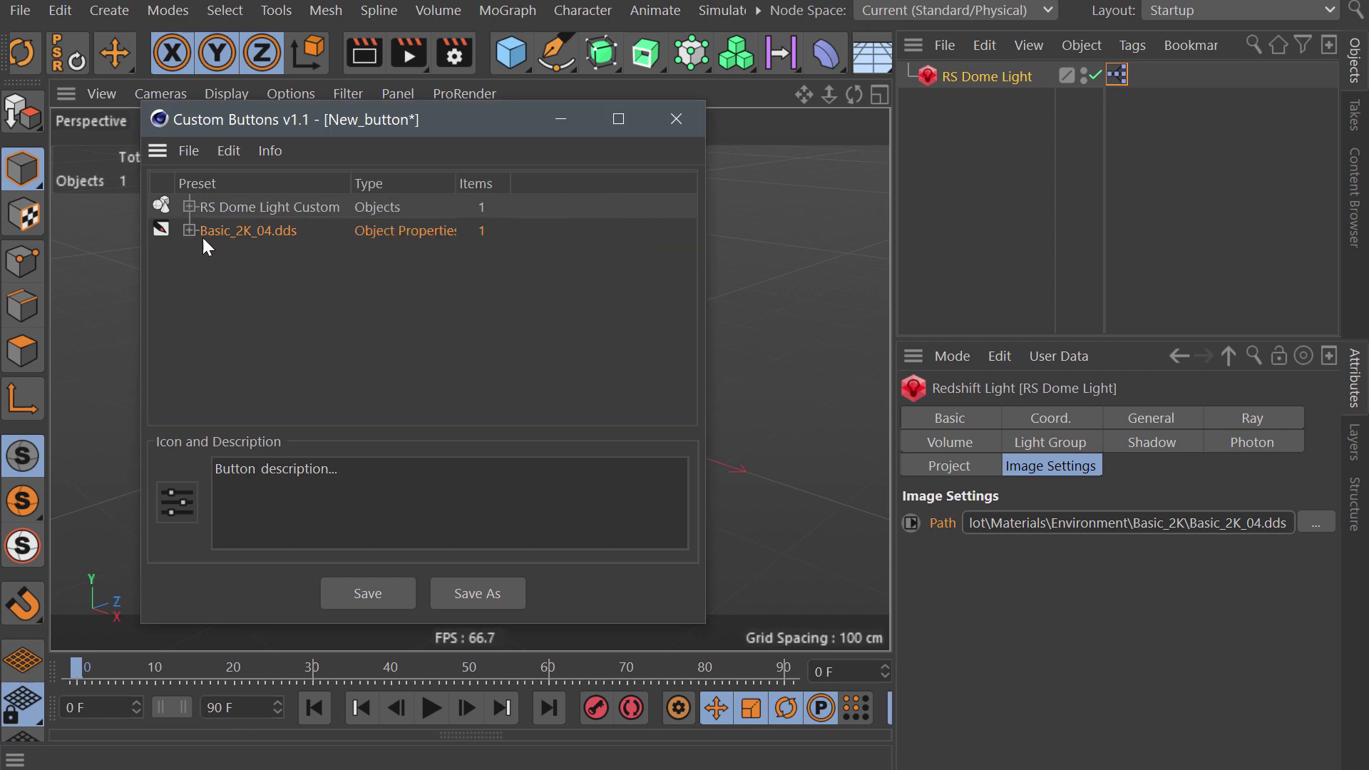
# Step: Set the path to Basic_2K_02.dds and add it as a preset named Basic_2K_02.dds
pyautogui.hotkey('alt', 'Tab')
pyautogui.click(601, 344)
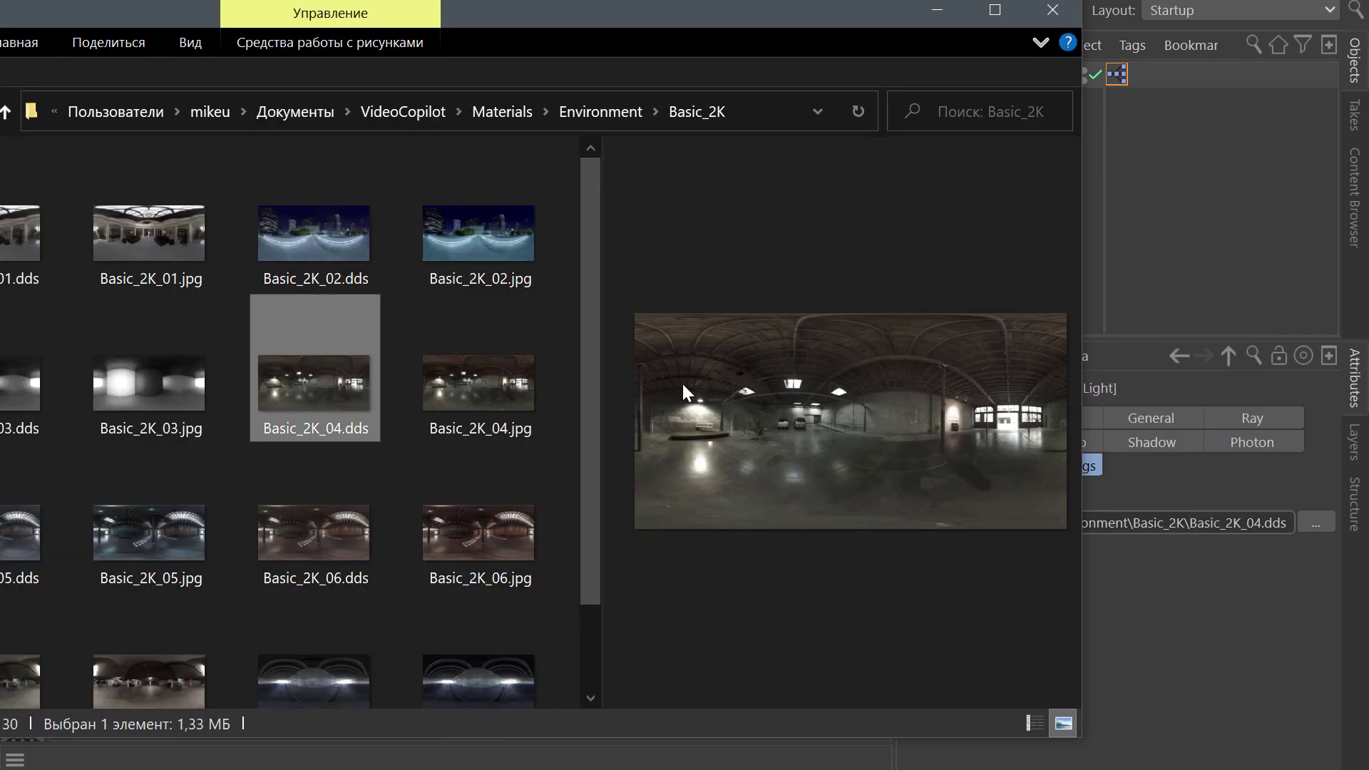
pyautogui.moveTo(314, 236); pyautogui.dragTo(1230, 524)
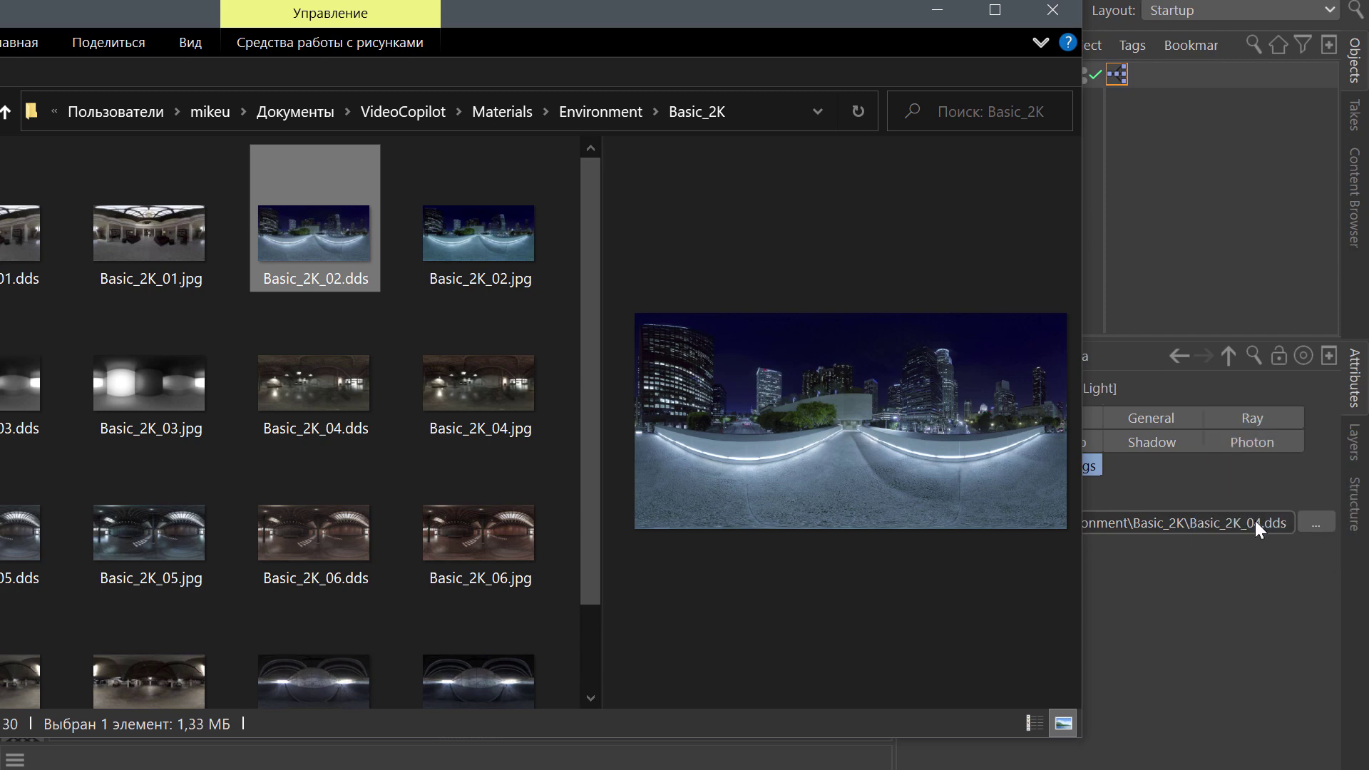
pyautogui.click(1230, 524)
pyautogui.doubleClick(1230, 524)
pyautogui.hotkey('ctrl', 'c')
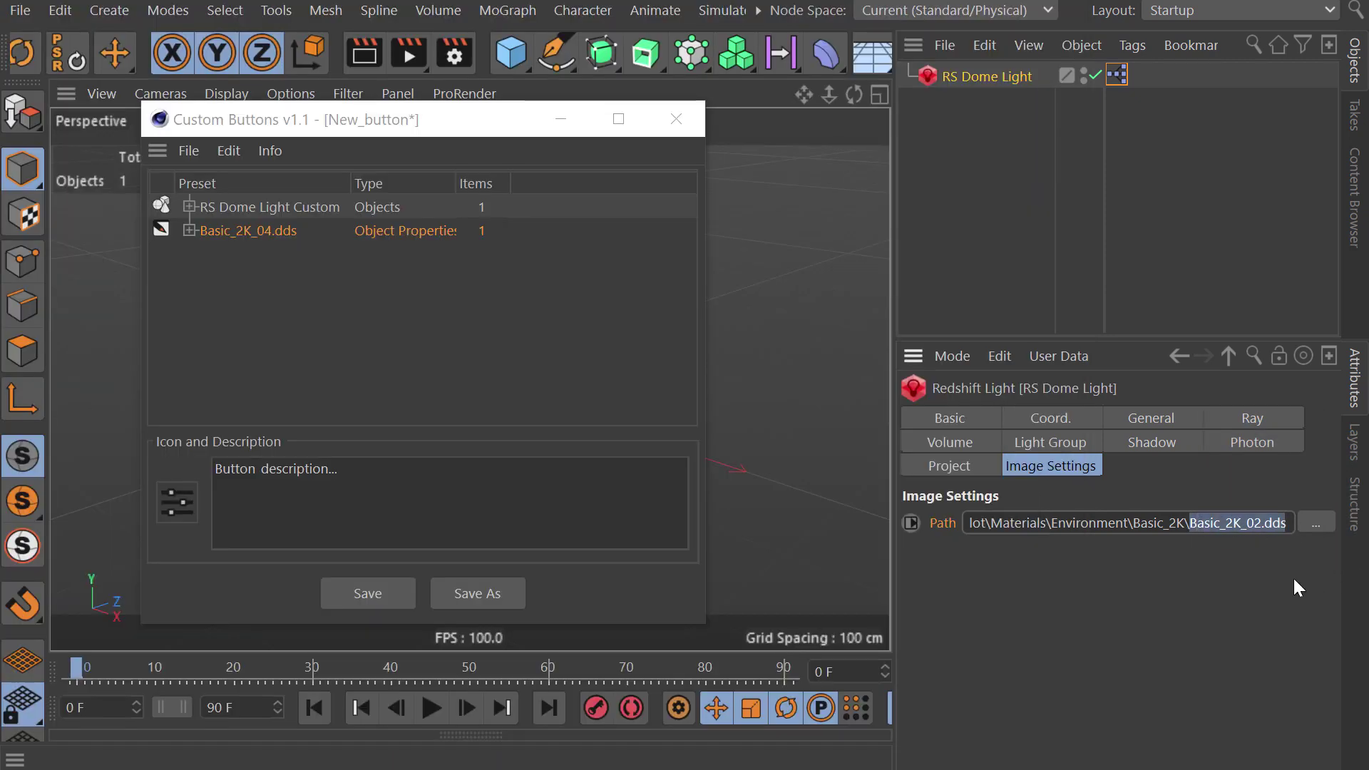
pyautogui.moveTo(927, 522); pyautogui.dragTo(332, 315)
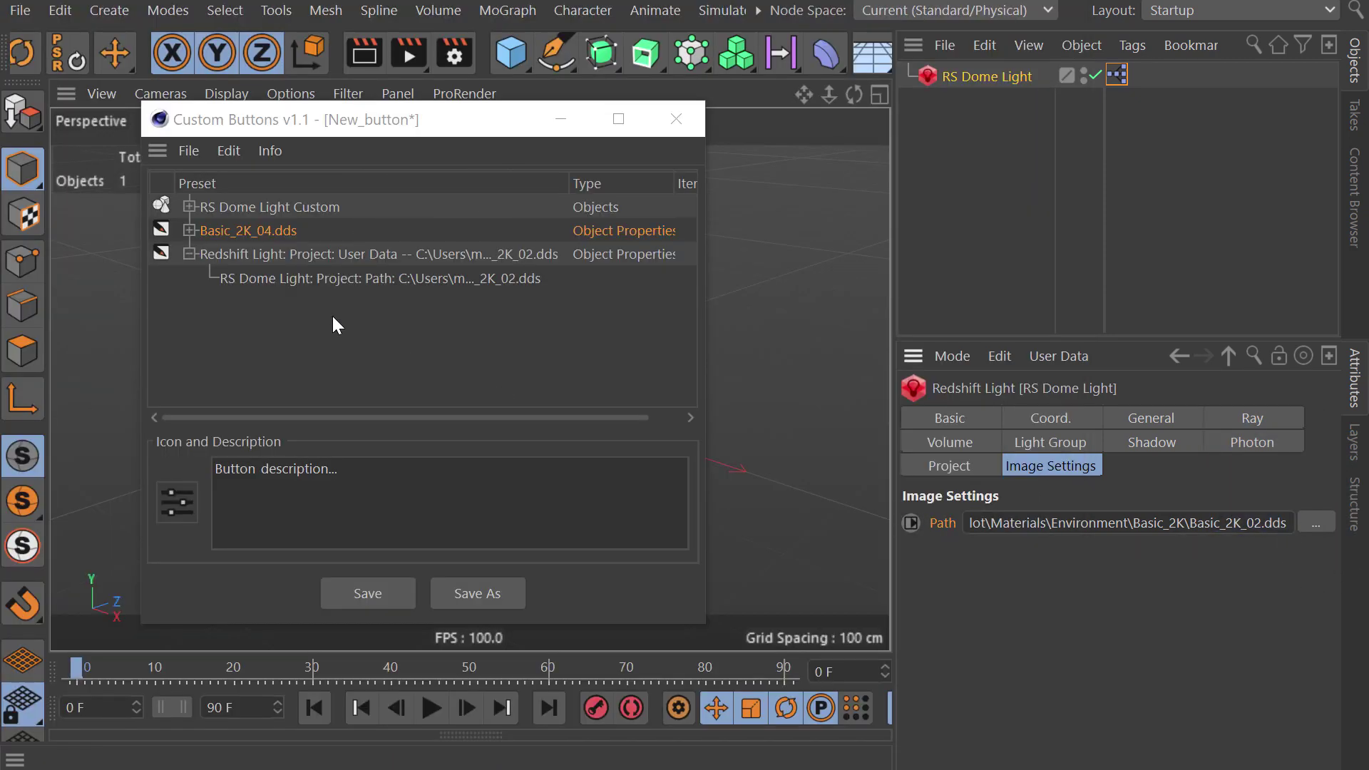
pyautogui.doubleClick(323, 255)
pyautogui.hotkey('ctrl', 'v')
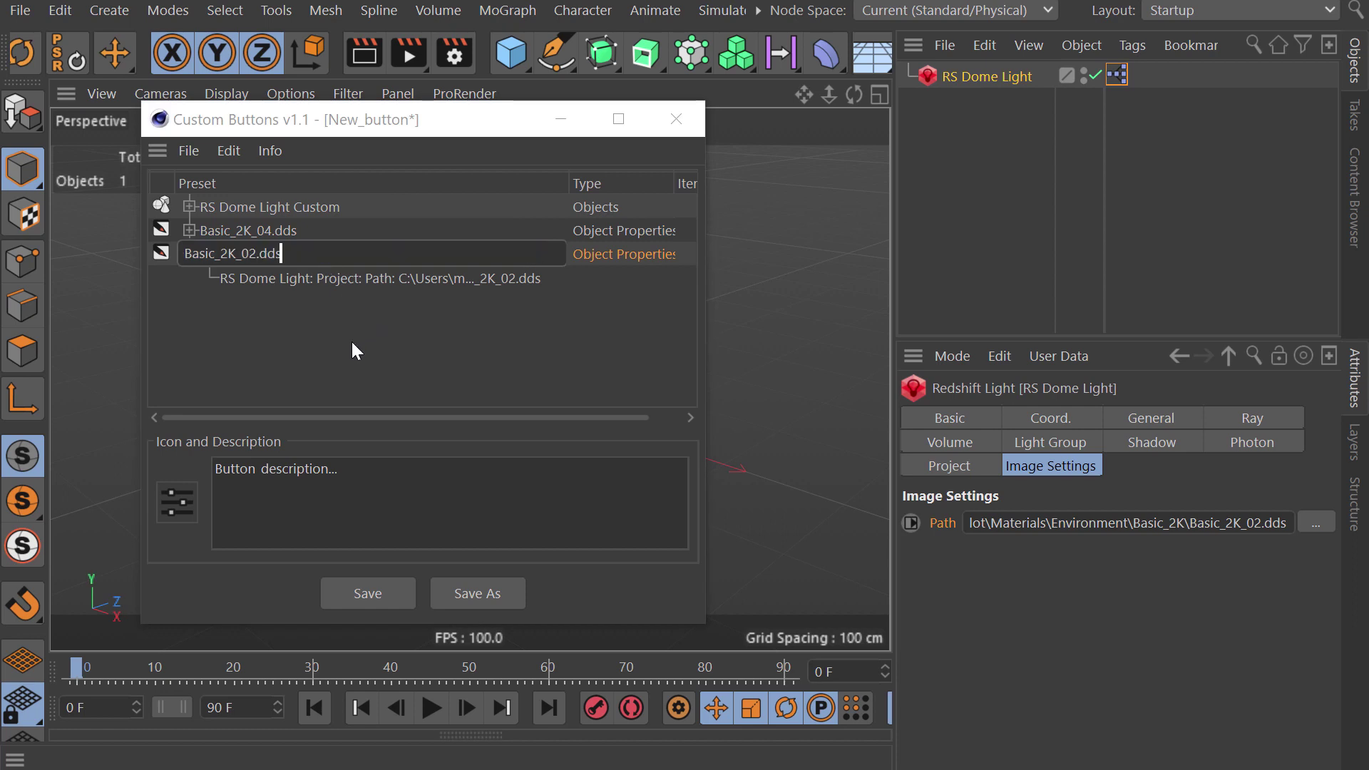
pyautogui.press('Return')
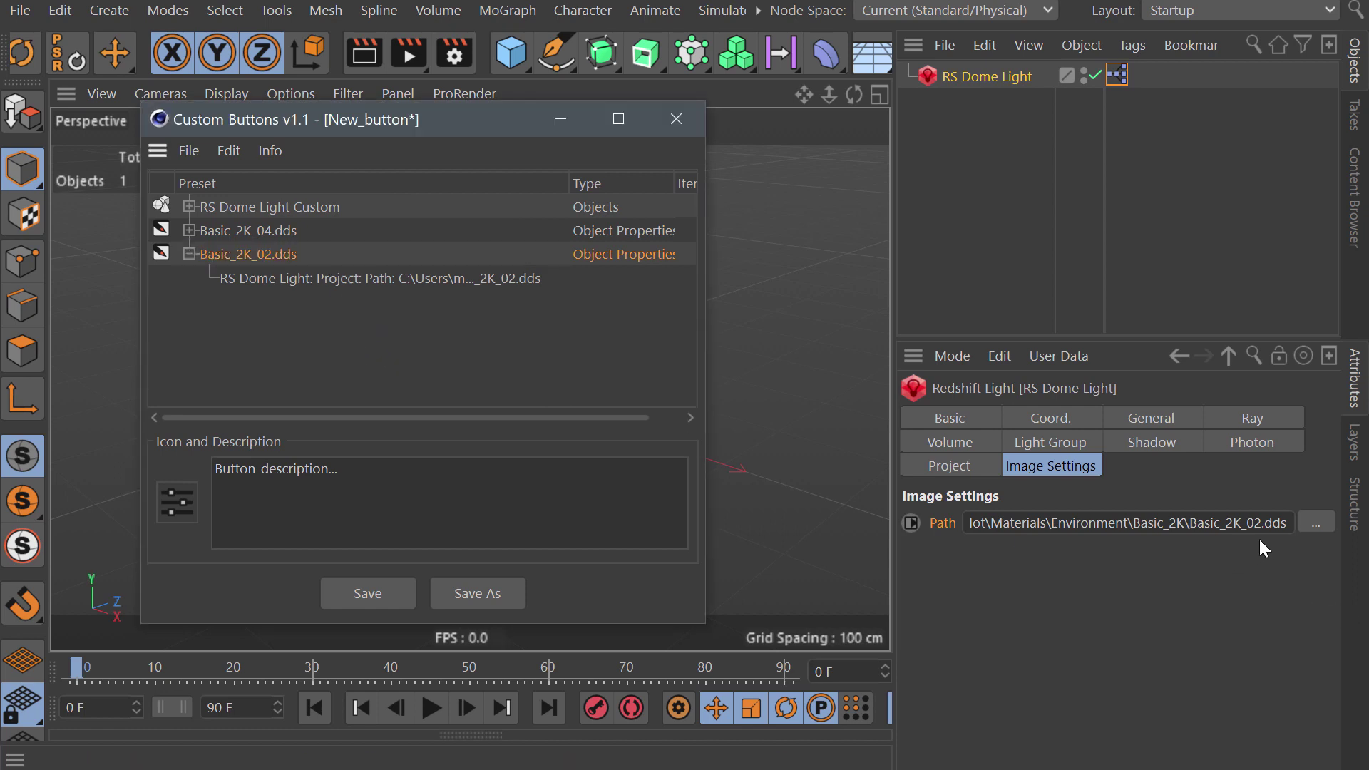
# Step: Change the path back to Basic_2K_04.dds and add it as another preset
pyautogui.click(1256, 522)
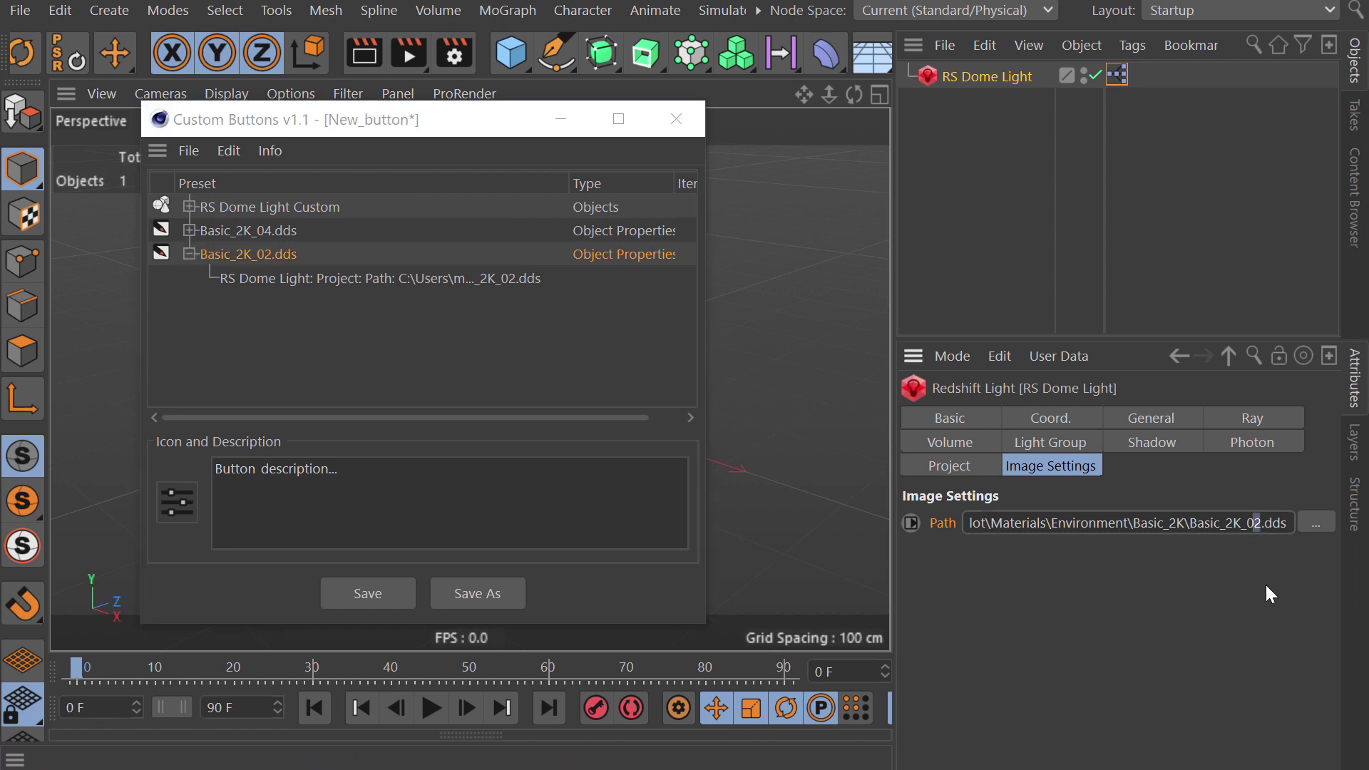
pyautogui.write('4')
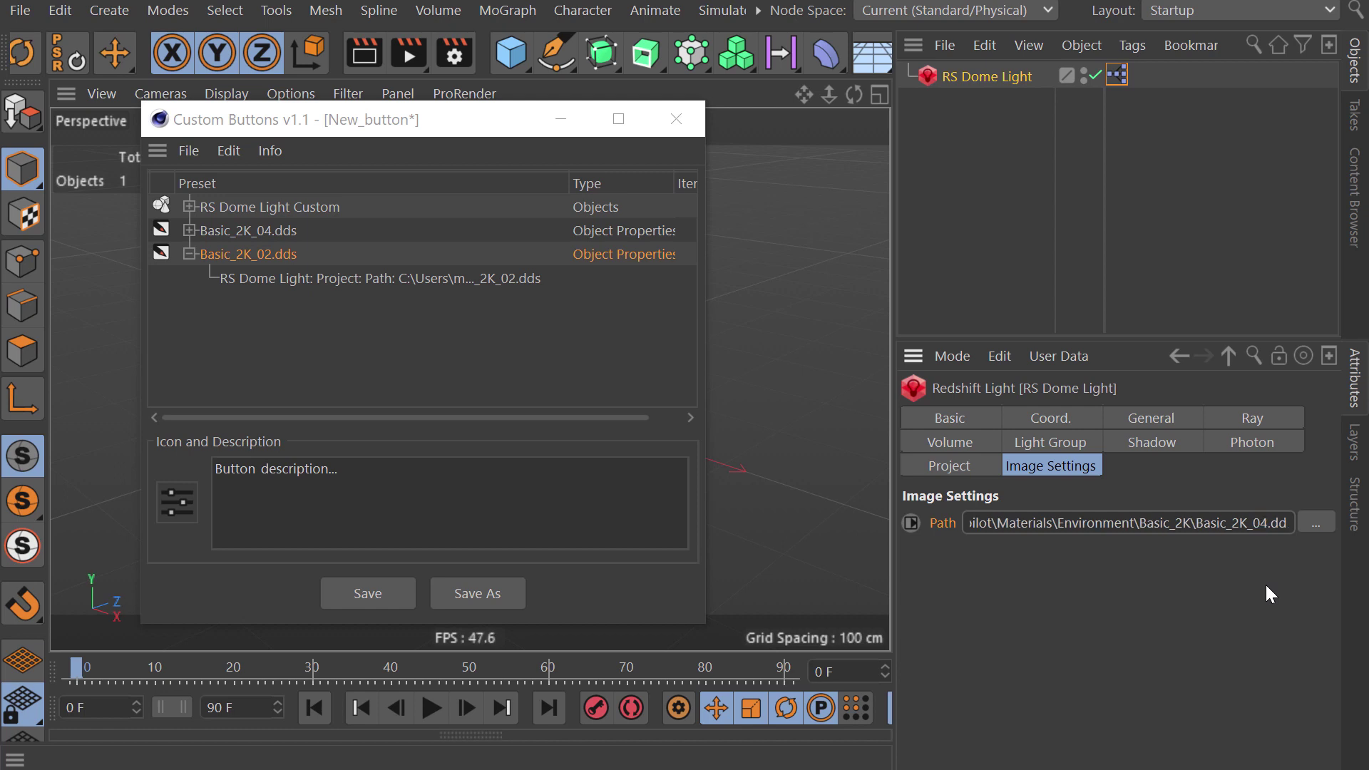
pyautogui.doubleClick(1200, 526)
pyautogui.hotkey('ctrl', 'c')
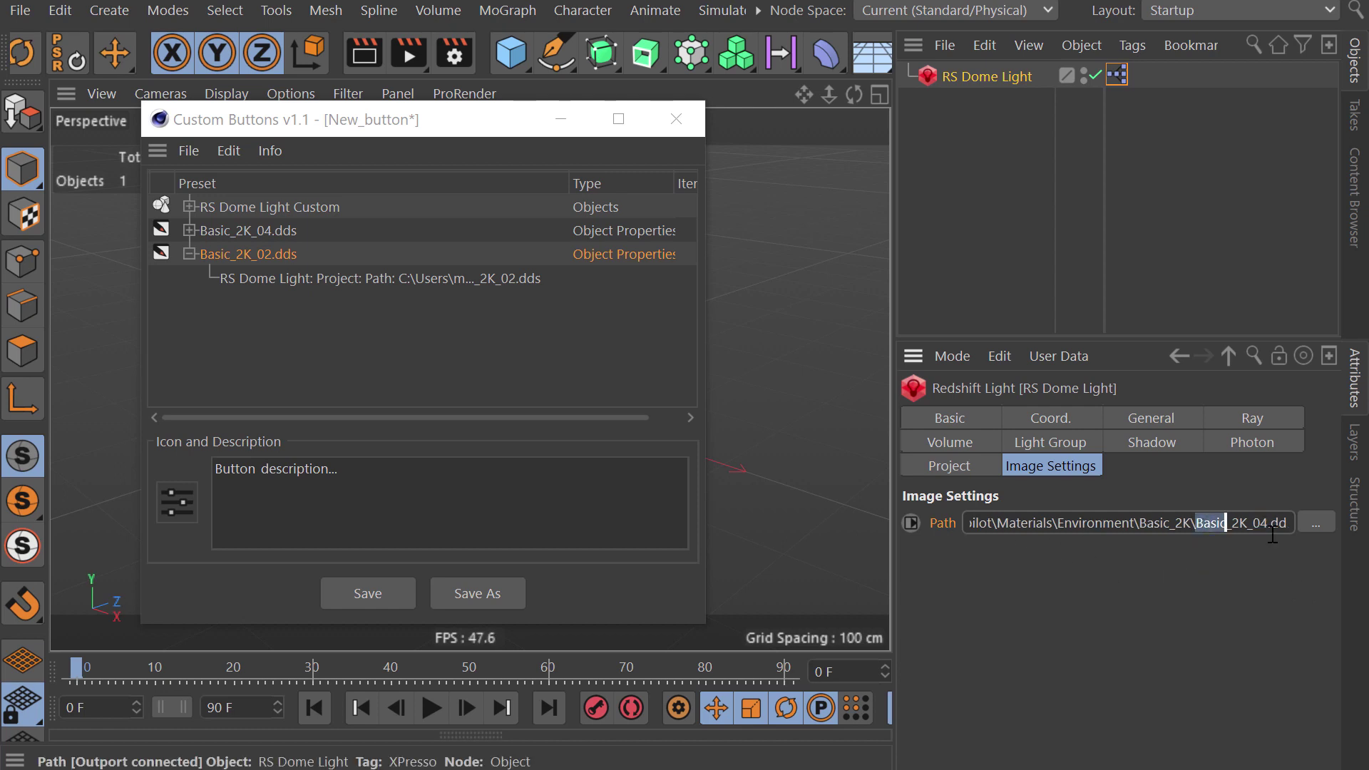
pyautogui.moveTo(942, 523); pyautogui.dragTo(338, 361)
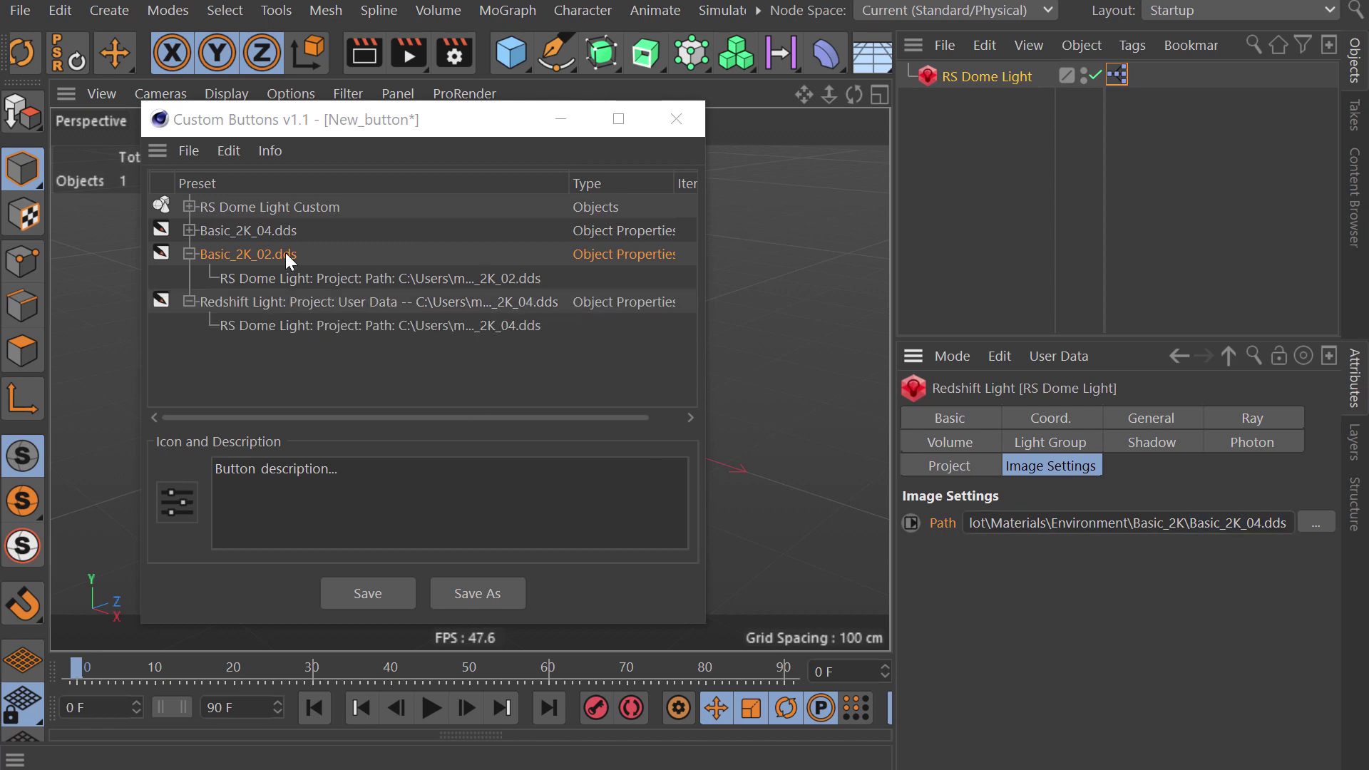
# Step: Change the path to Basic_2K_05.dds, replace that preset, and rename it Basic_2K_05.dds
pyautogui.click(1254, 525)
pyautogui.write('5')
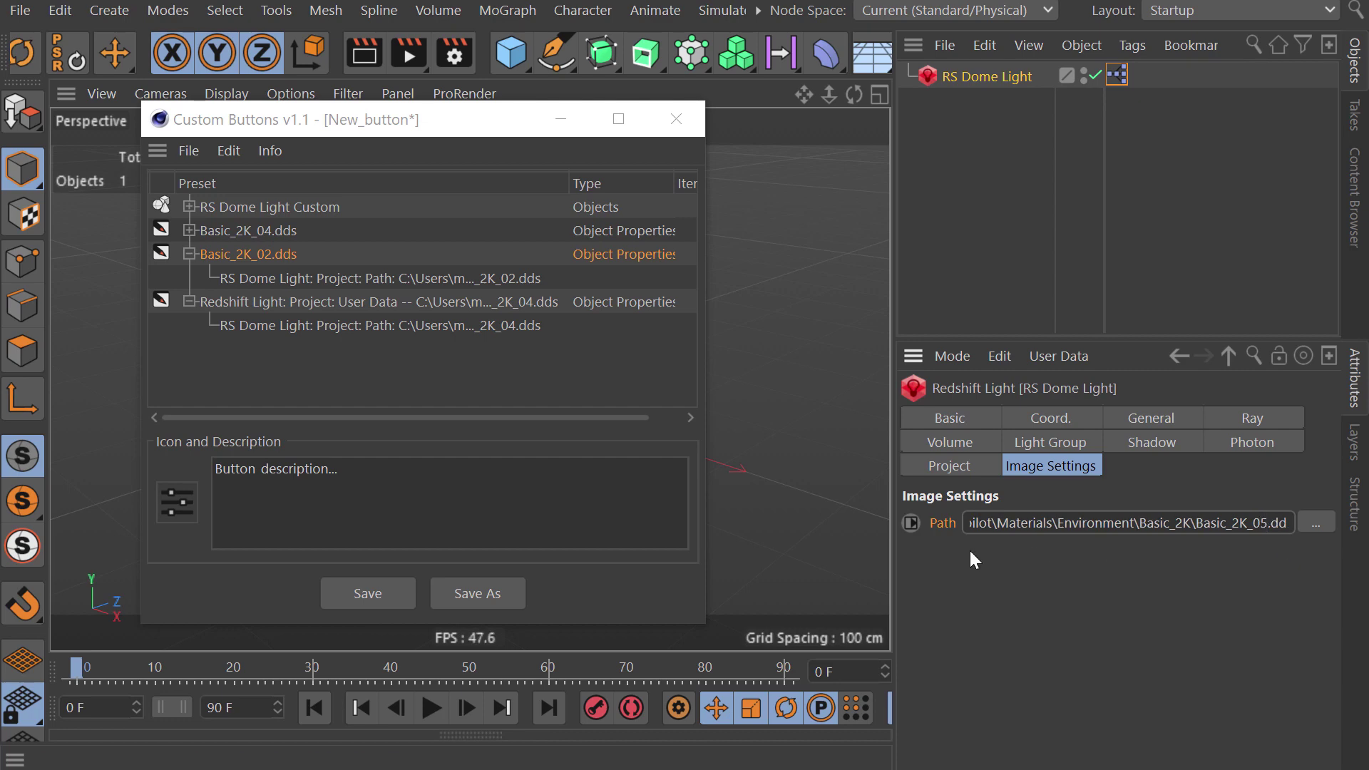
pyautogui.moveTo(942, 523); pyautogui.dragTo(416, 322)
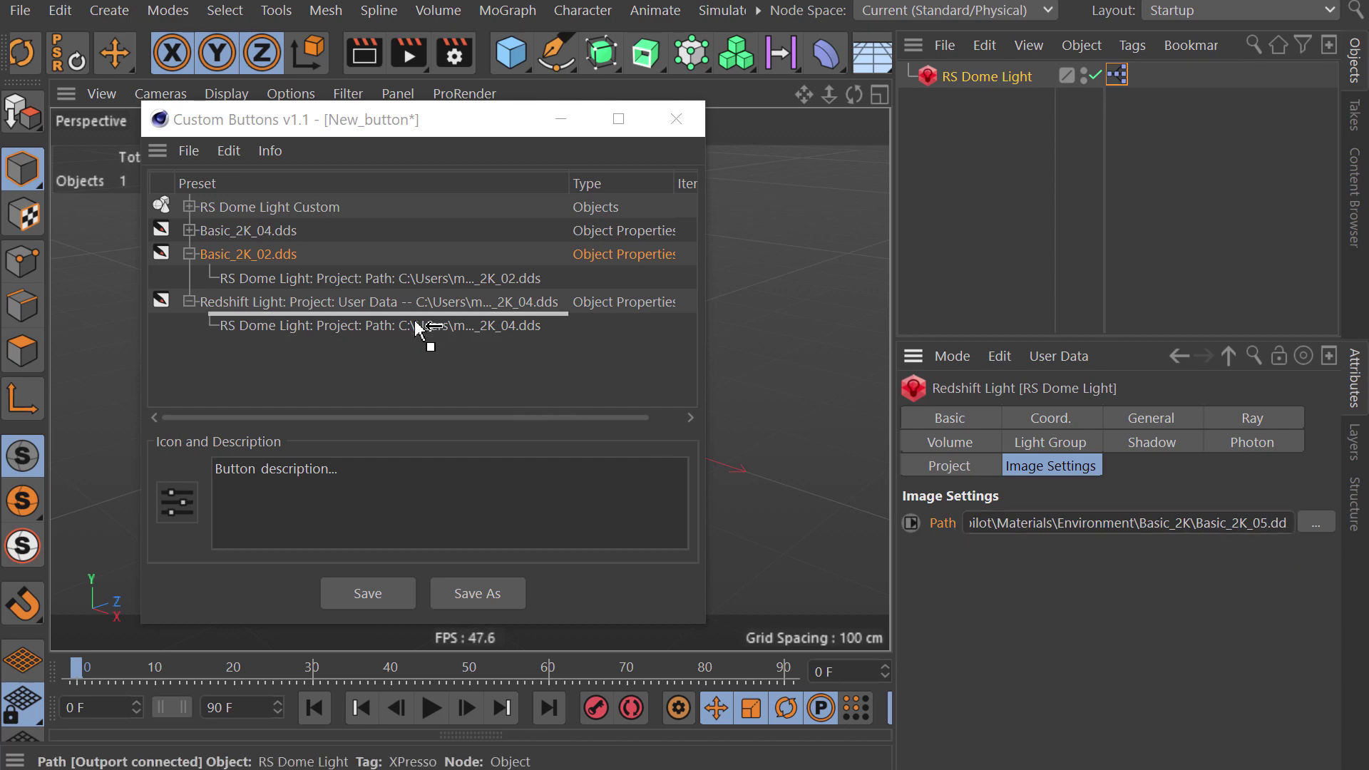
pyautogui.click(662, 473)
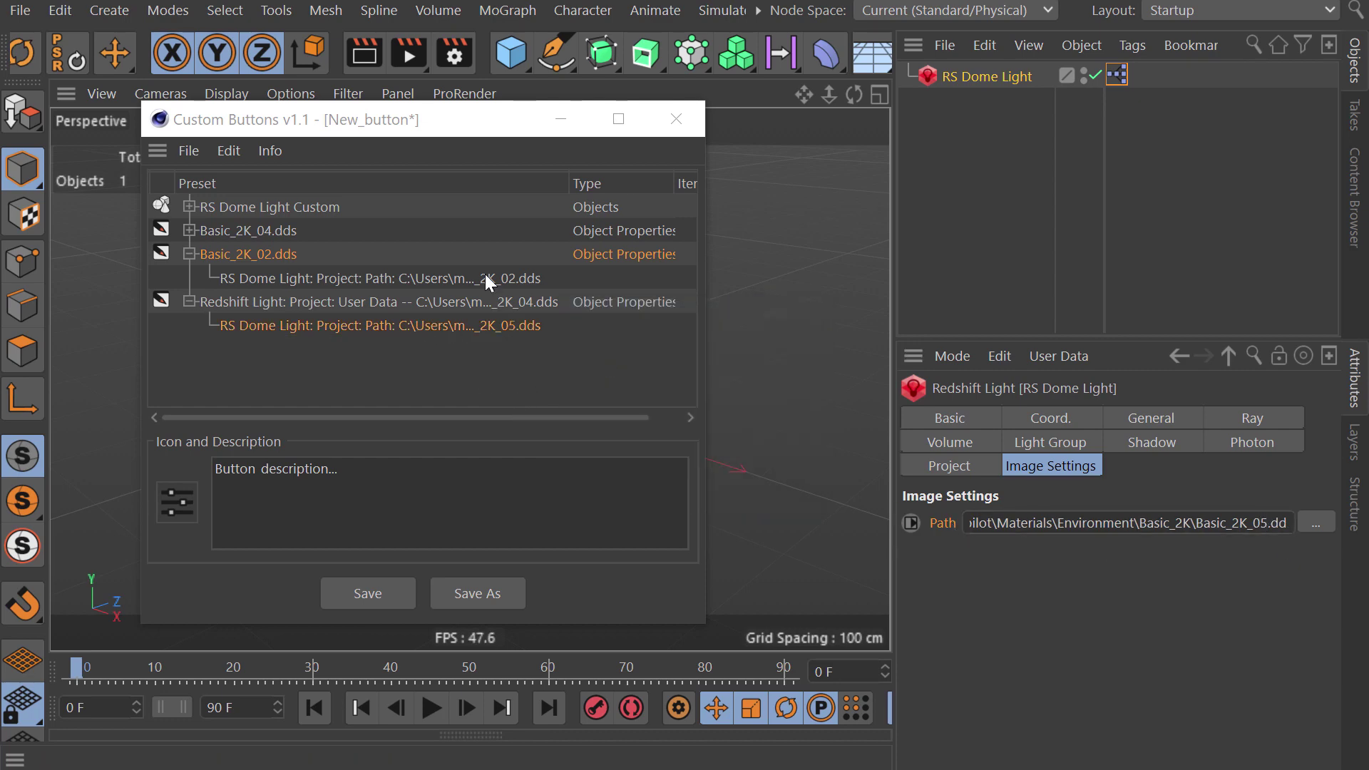
pyautogui.doubleClick(509, 304)
pyautogui.hotkey('ctrl', 'v')
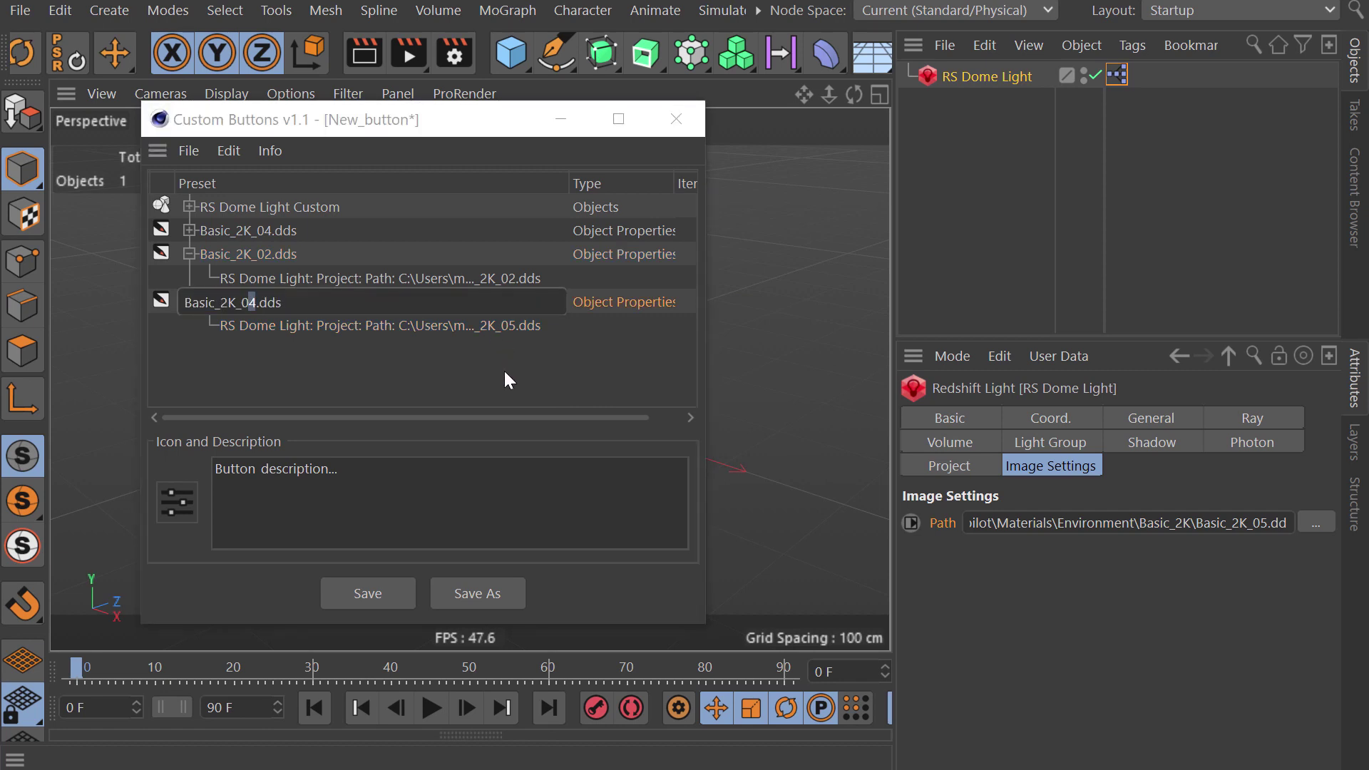
pyautogui.write('5')
pyautogui.press('Return')
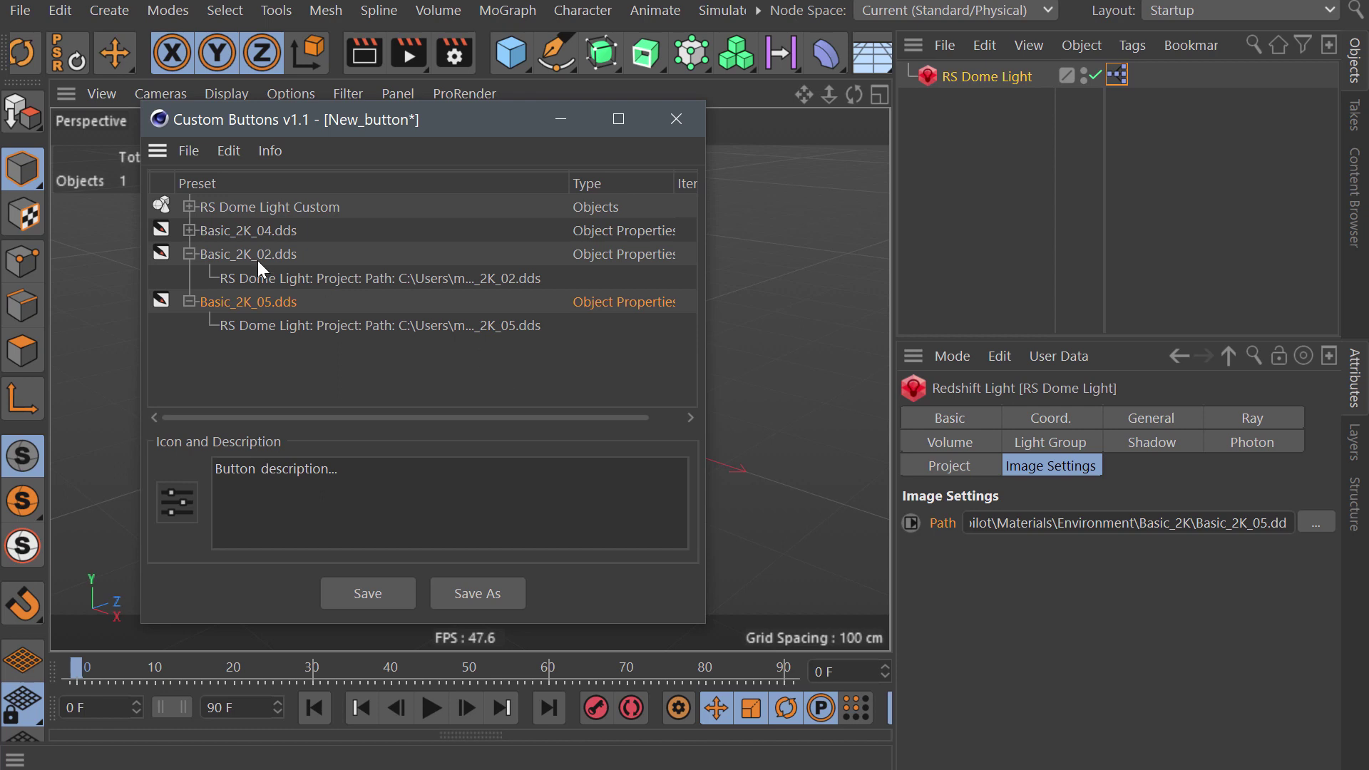
pyautogui.click(189, 255)
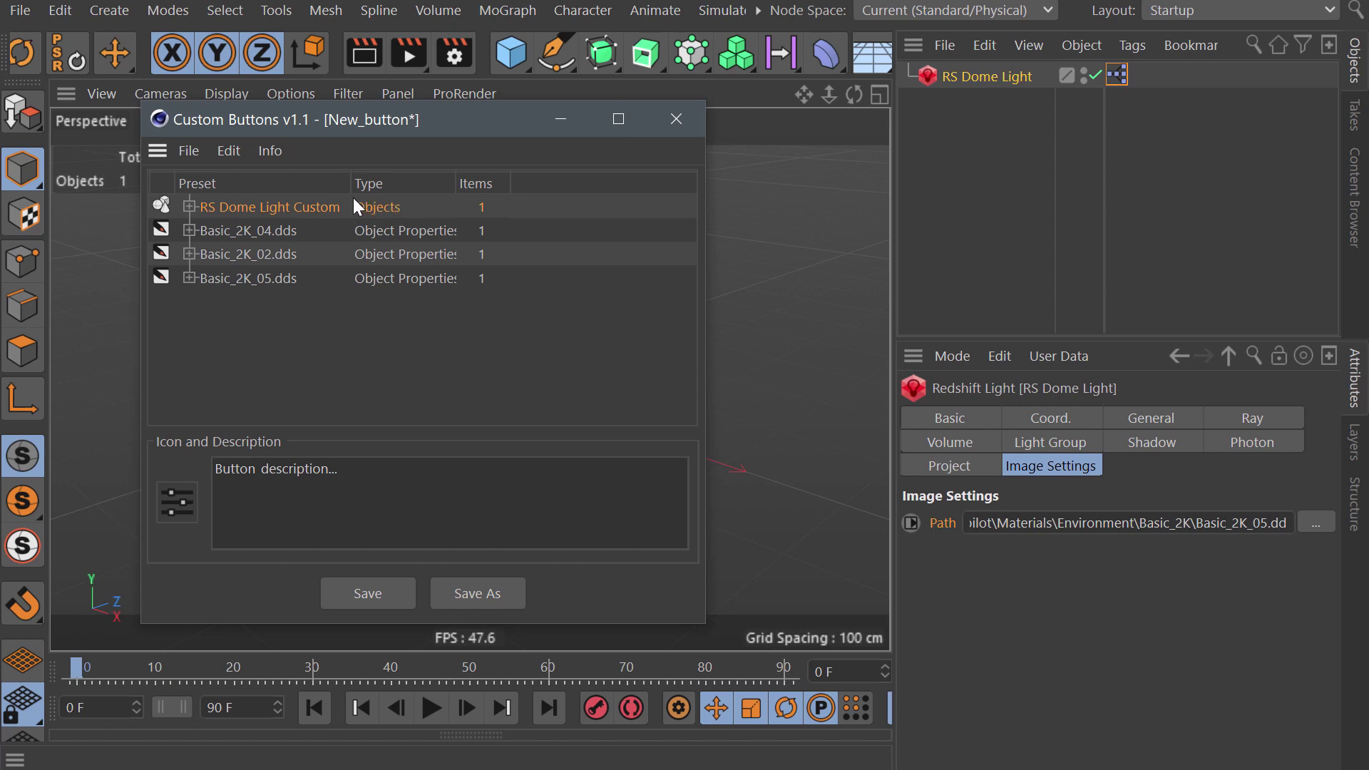
pyautogui.doubleClick(460, 183)
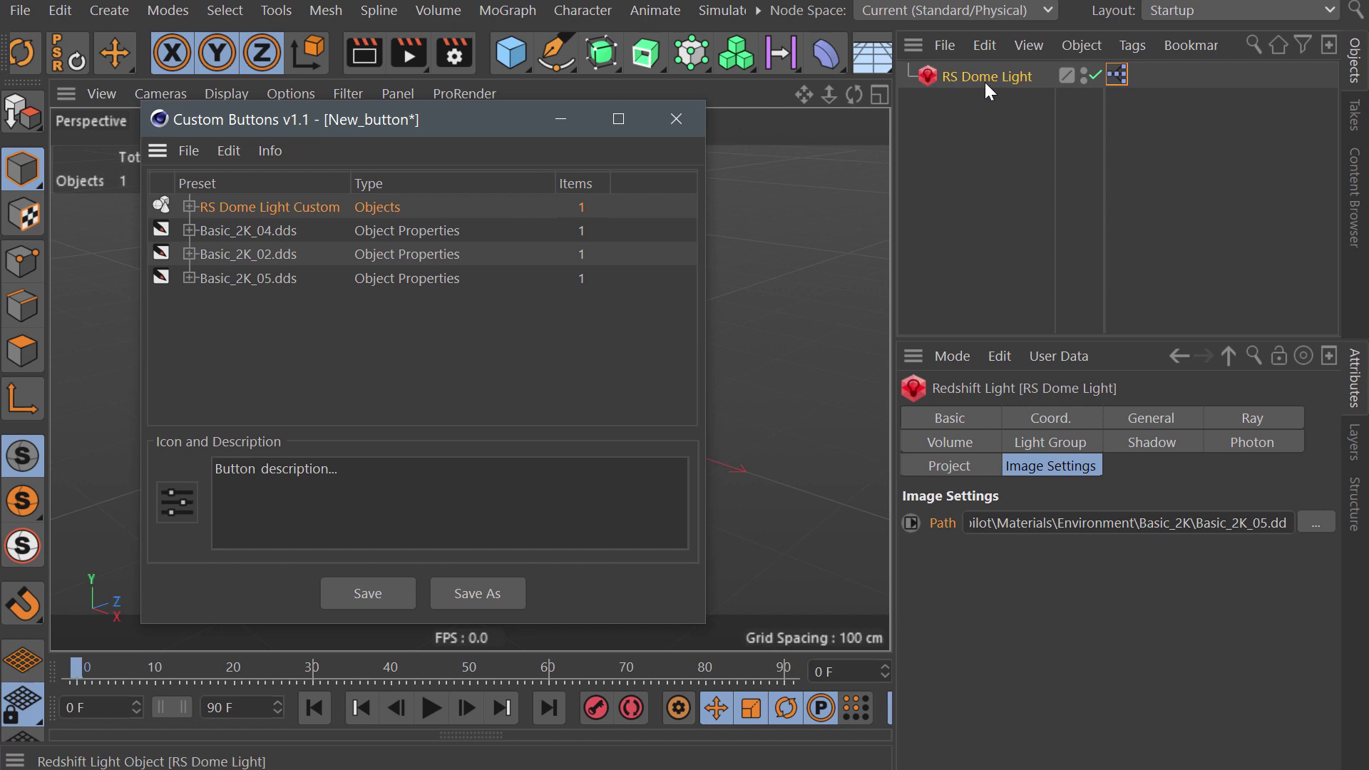
# Step: Set the button's icon to the RS Dome Light's Active Object Icon
pyautogui.click(184, 499)
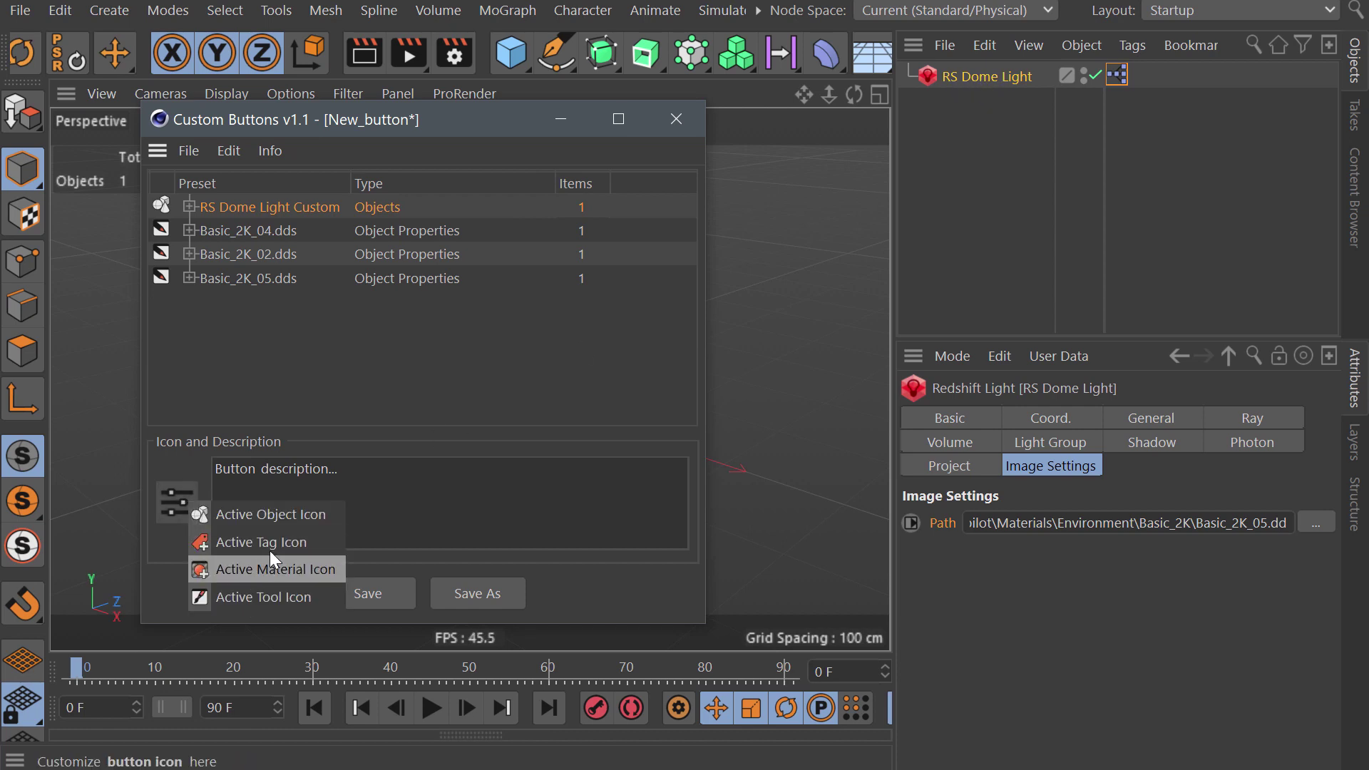
pyautogui.click(336, 513)
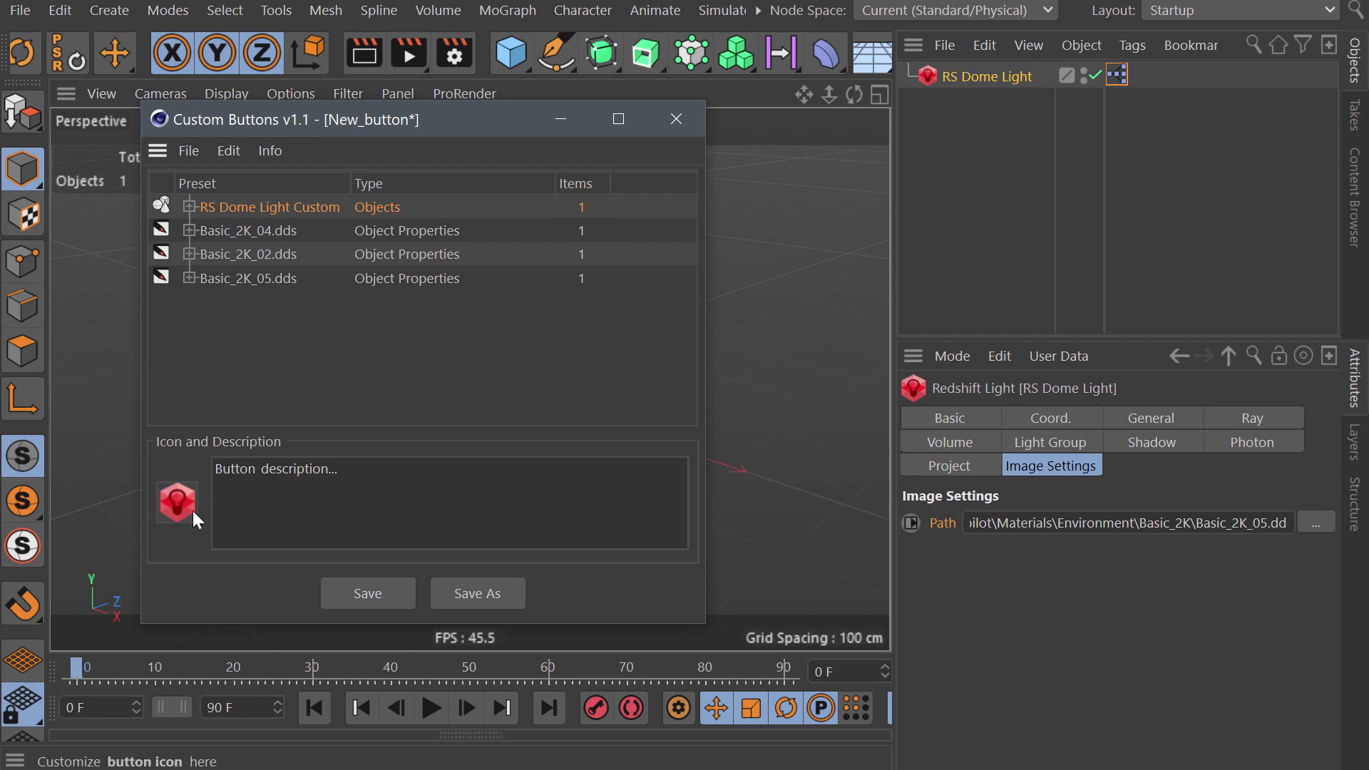
pyautogui.moveTo(330, 119); pyautogui.dragTo(431, 114)
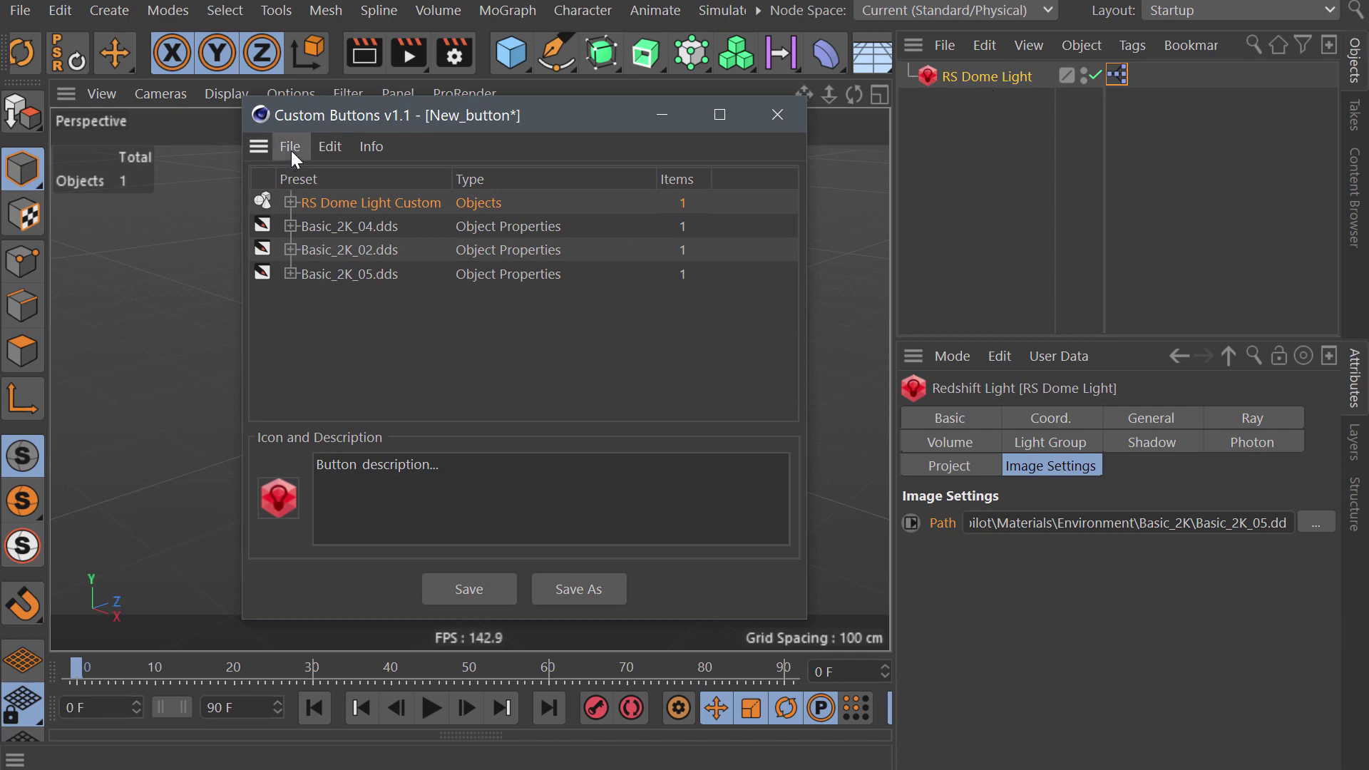
# Step: Save the button preset as My Dome Light 2.py
pyautogui.click(484, 588)
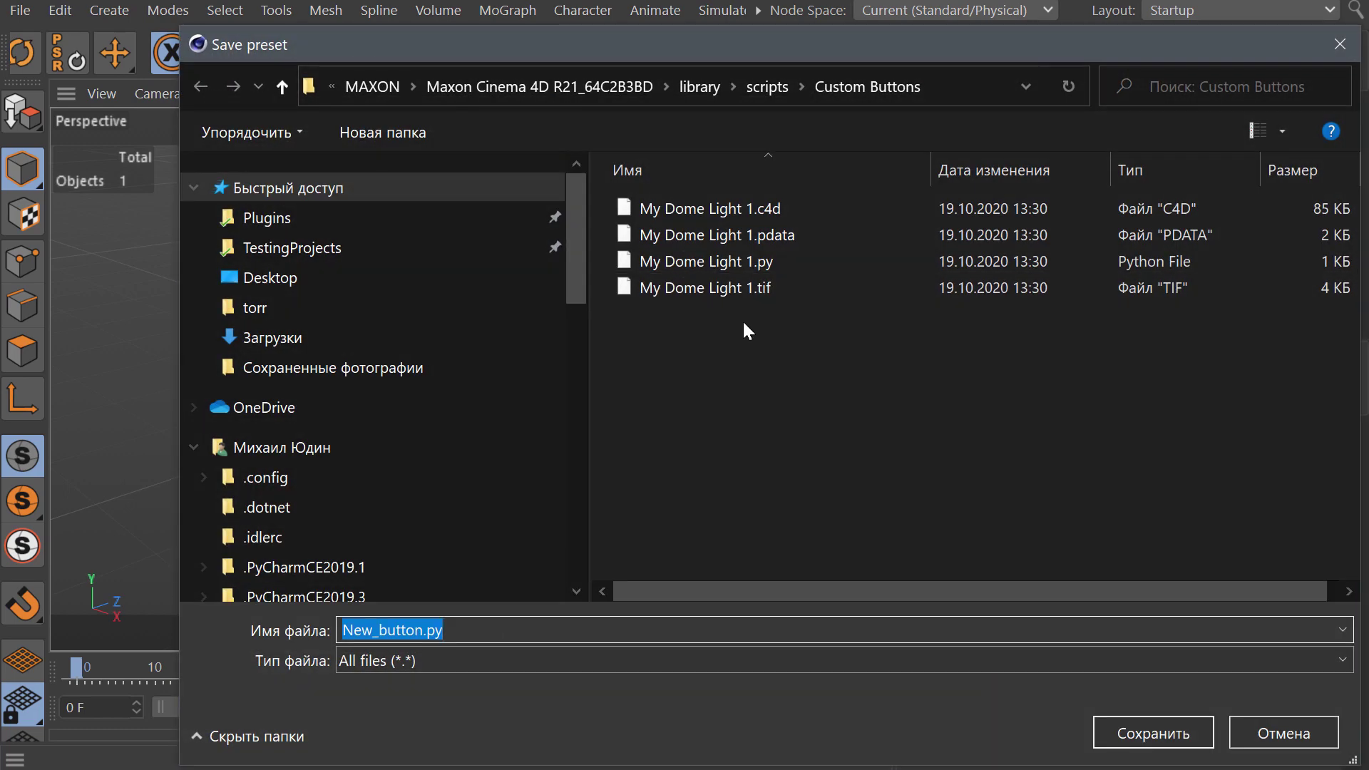
pyautogui.click(760, 261)
pyautogui.click(457, 629)
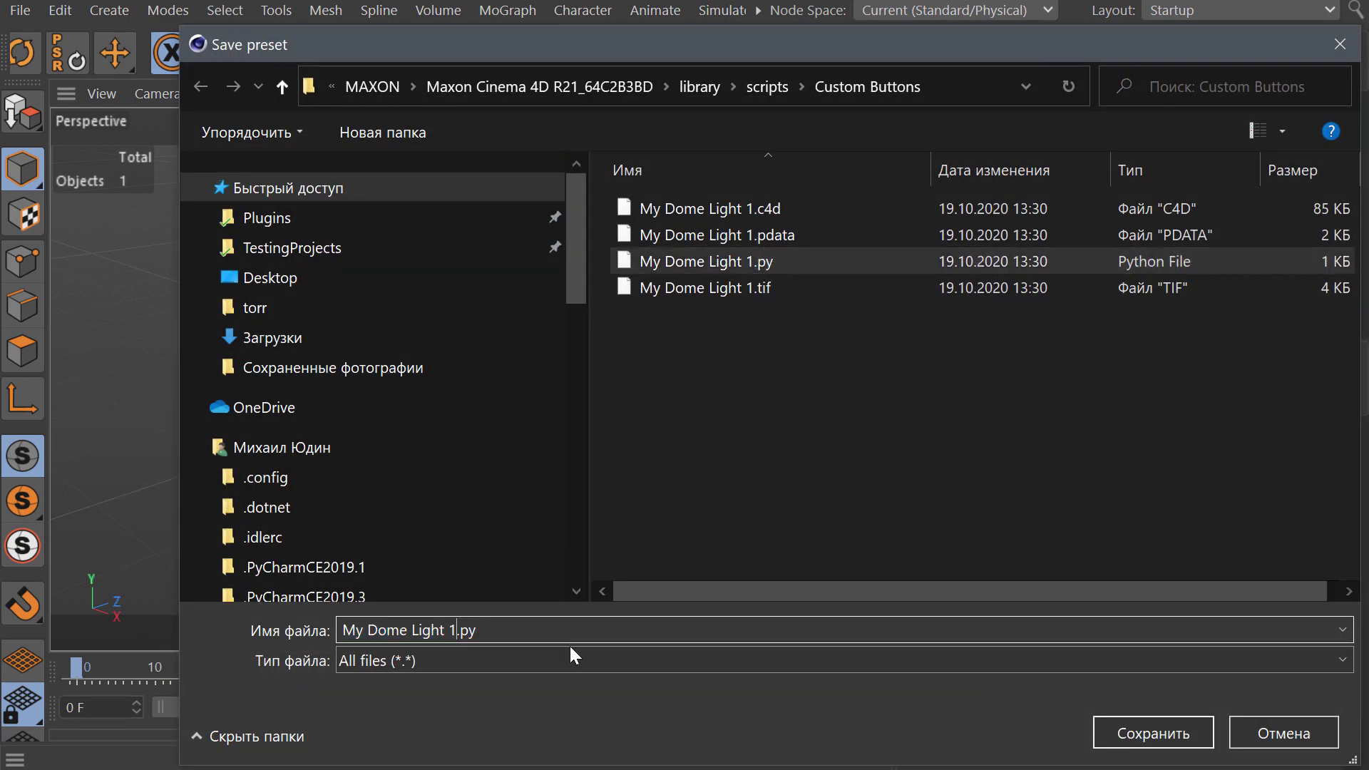
pyautogui.hotkey('shift', 'Left')
pyautogui.write('2')
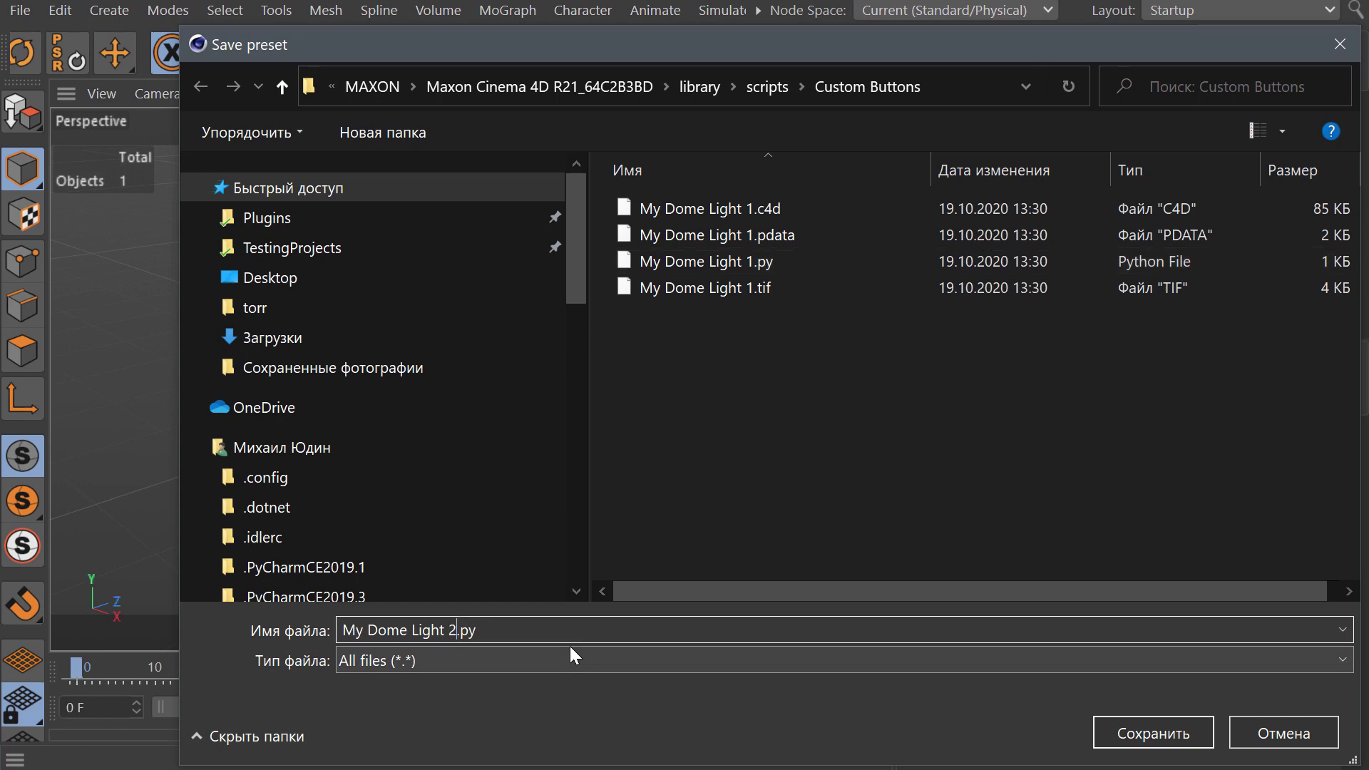
pyautogui.click(1148, 734)
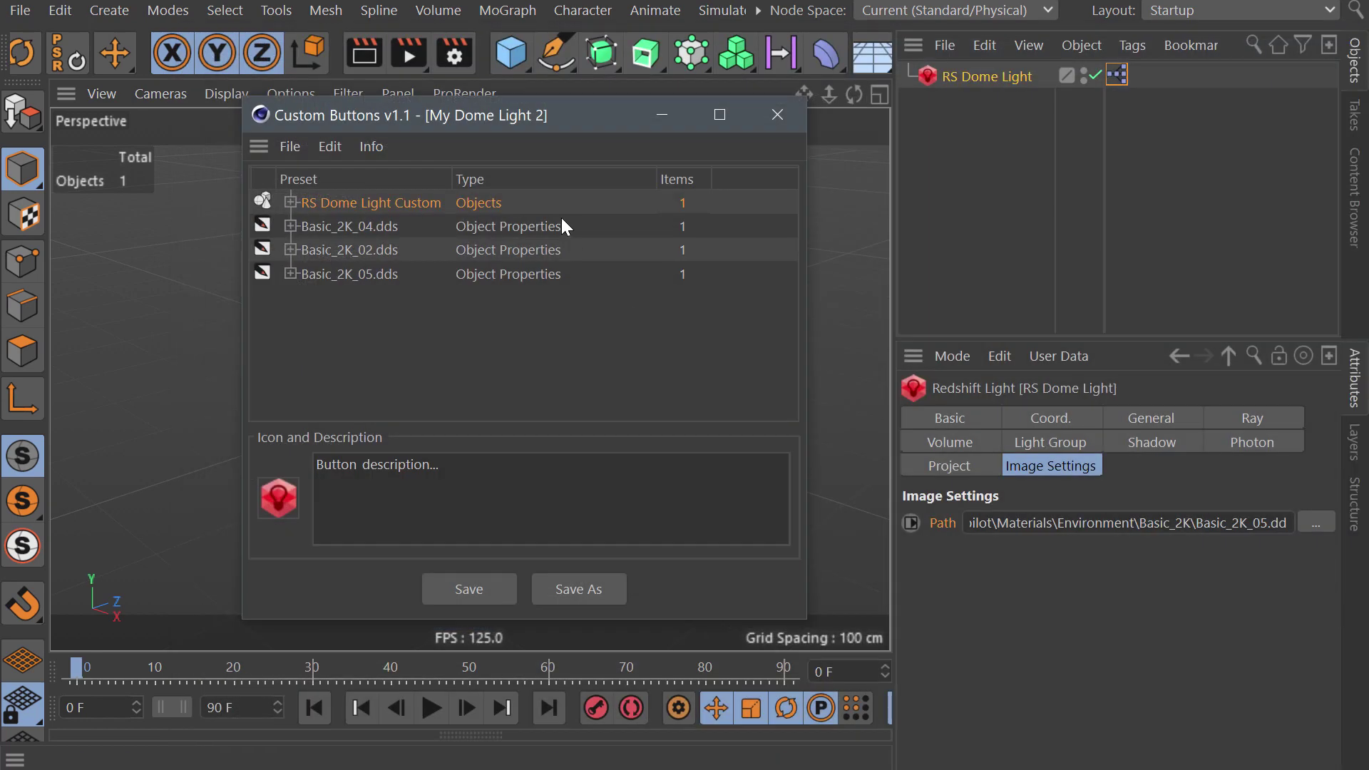
pyautogui.moveTo(523, 121); pyautogui.dragTo(620, 138)
pyautogui.click(757, 11)
pyautogui.moveTo(789, 104)
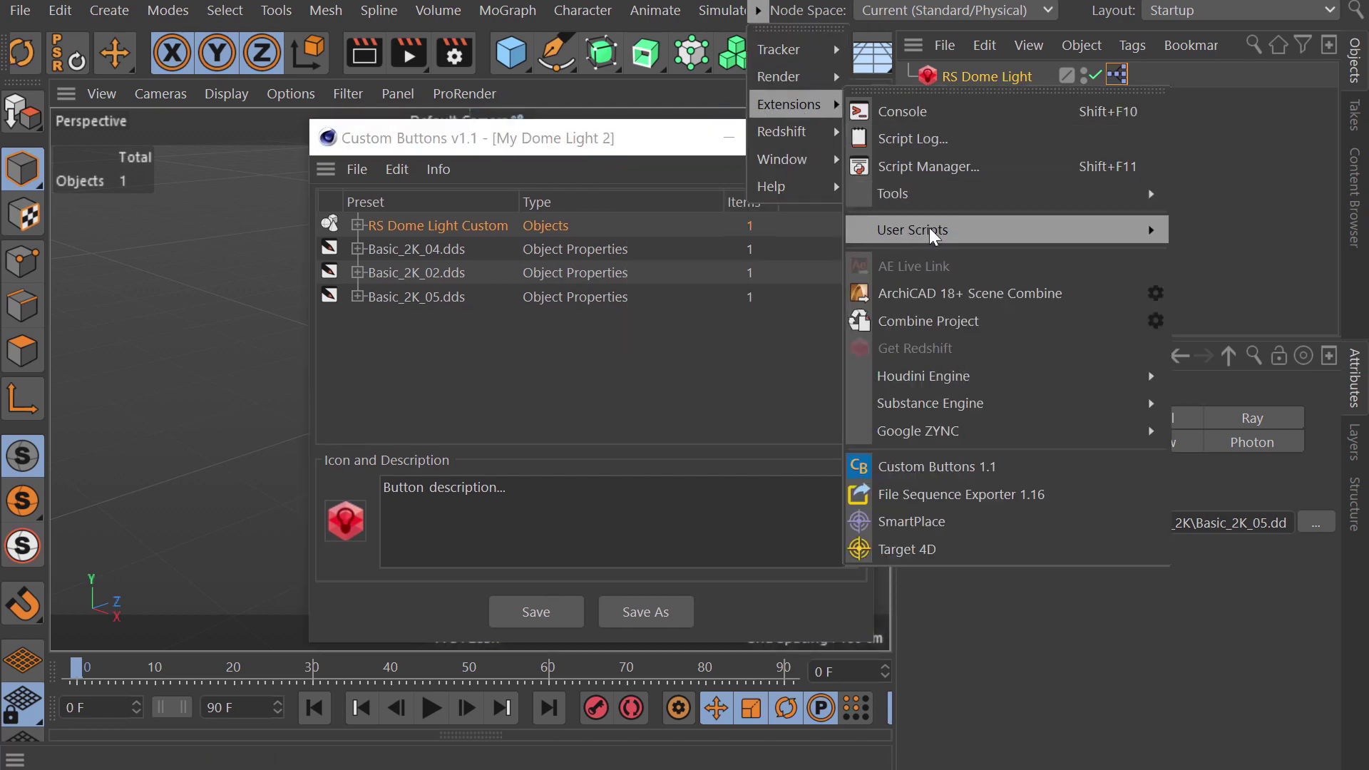
# Step: Restart Cinema 4D from the palette window's edit options
pyautogui.click(807, 287)
pyautogui.moveTo(576, 137); pyautogui.dragTo(513, 143)
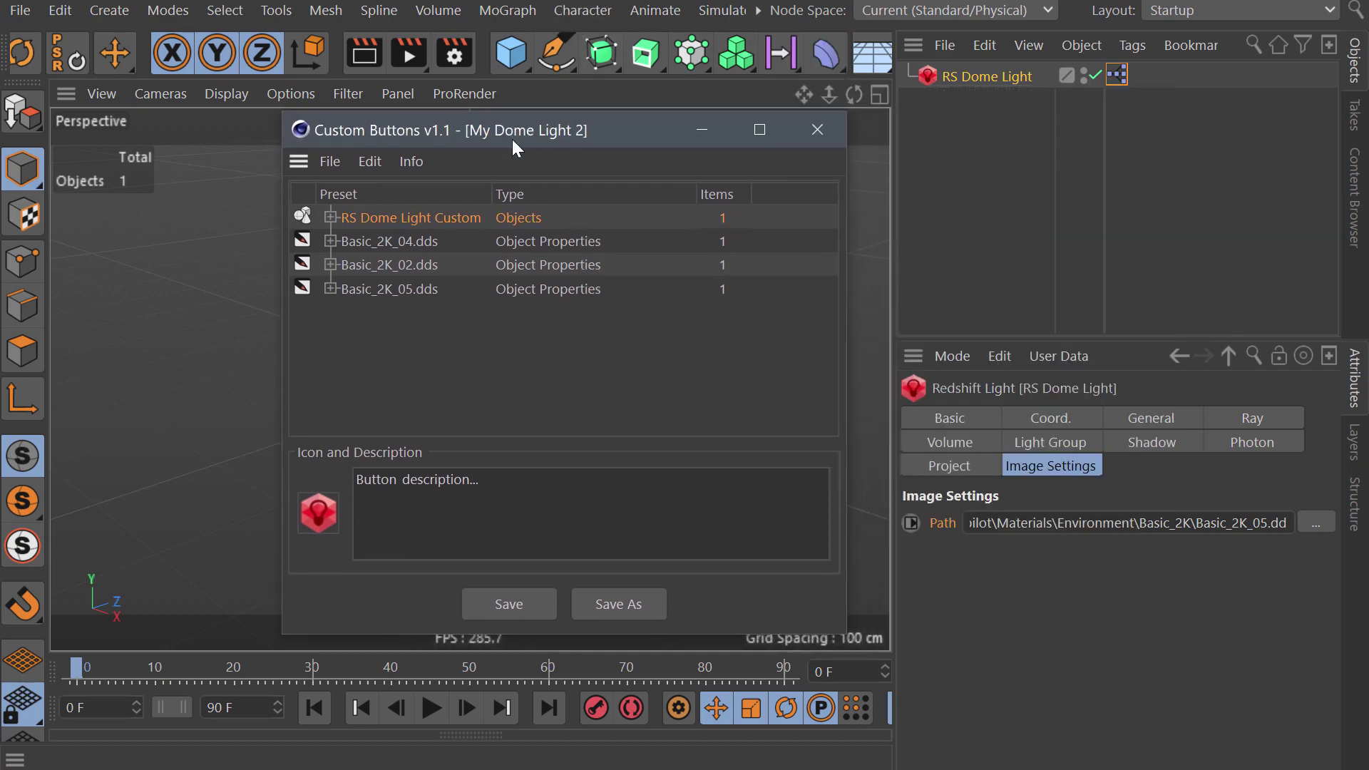
pyautogui.click(370, 162)
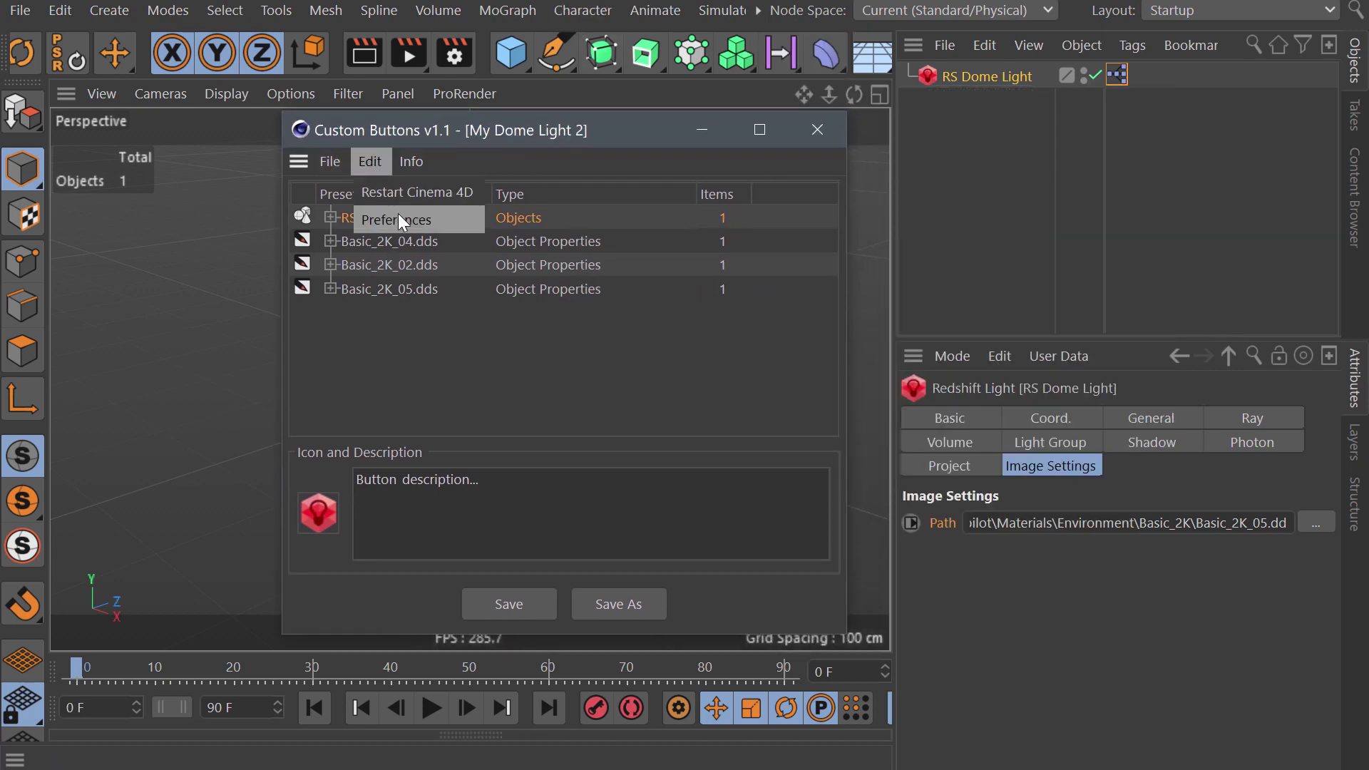
pyautogui.click(378, 166)
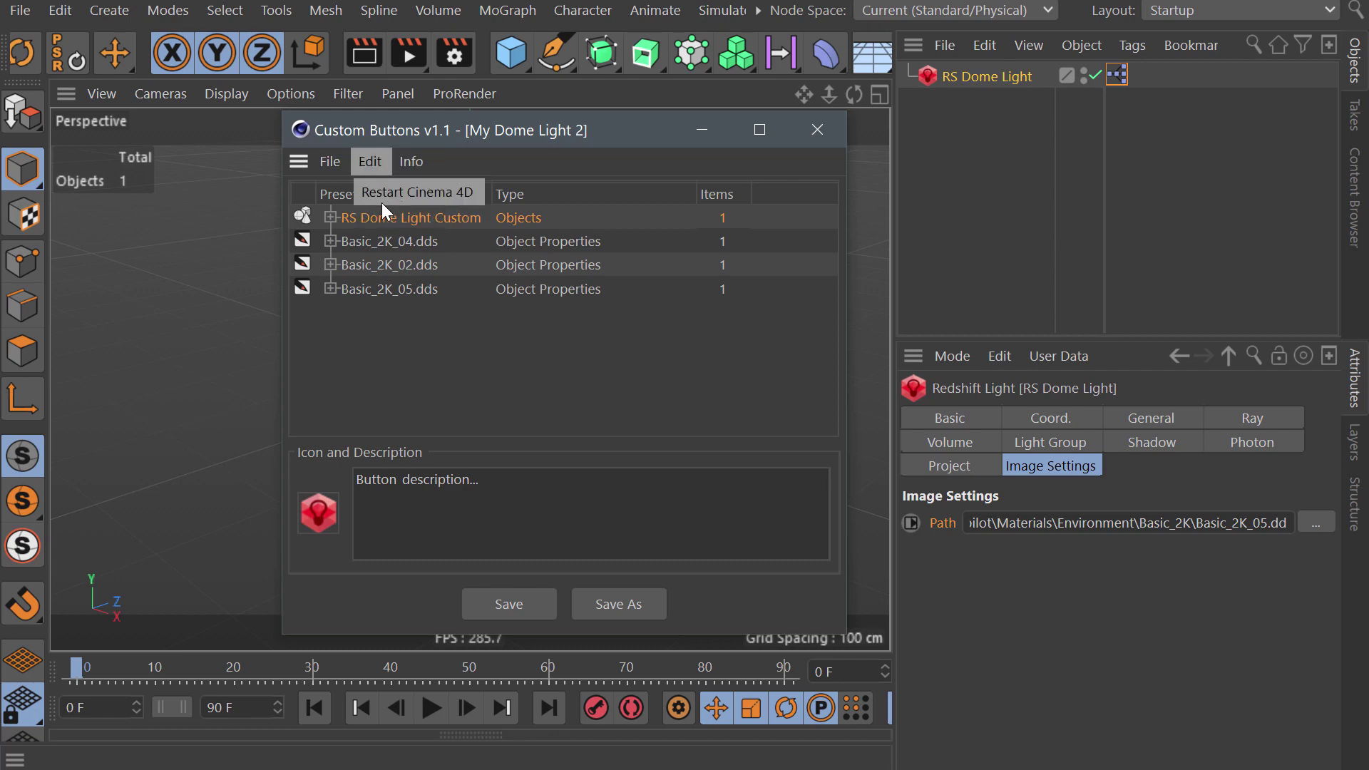
pyautogui.click(436, 194)
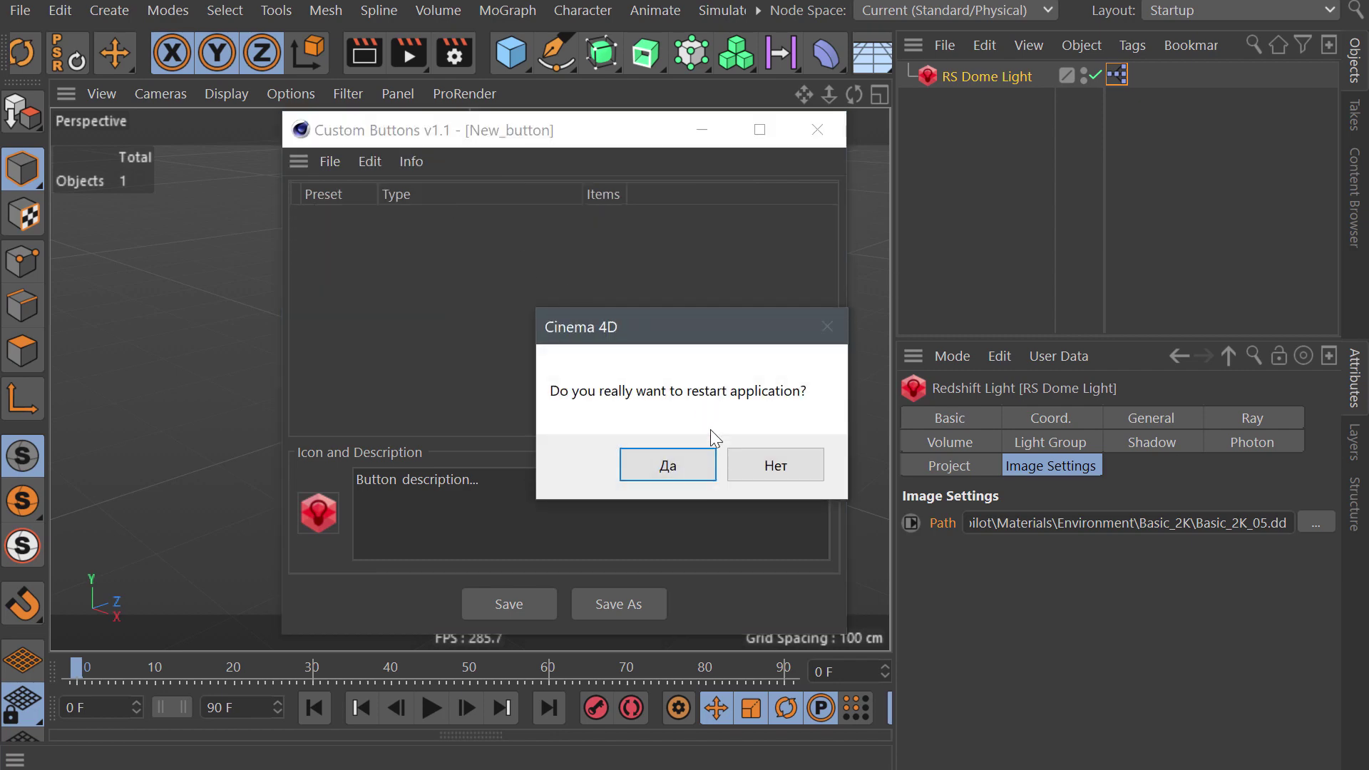
pyautogui.click(690, 461)
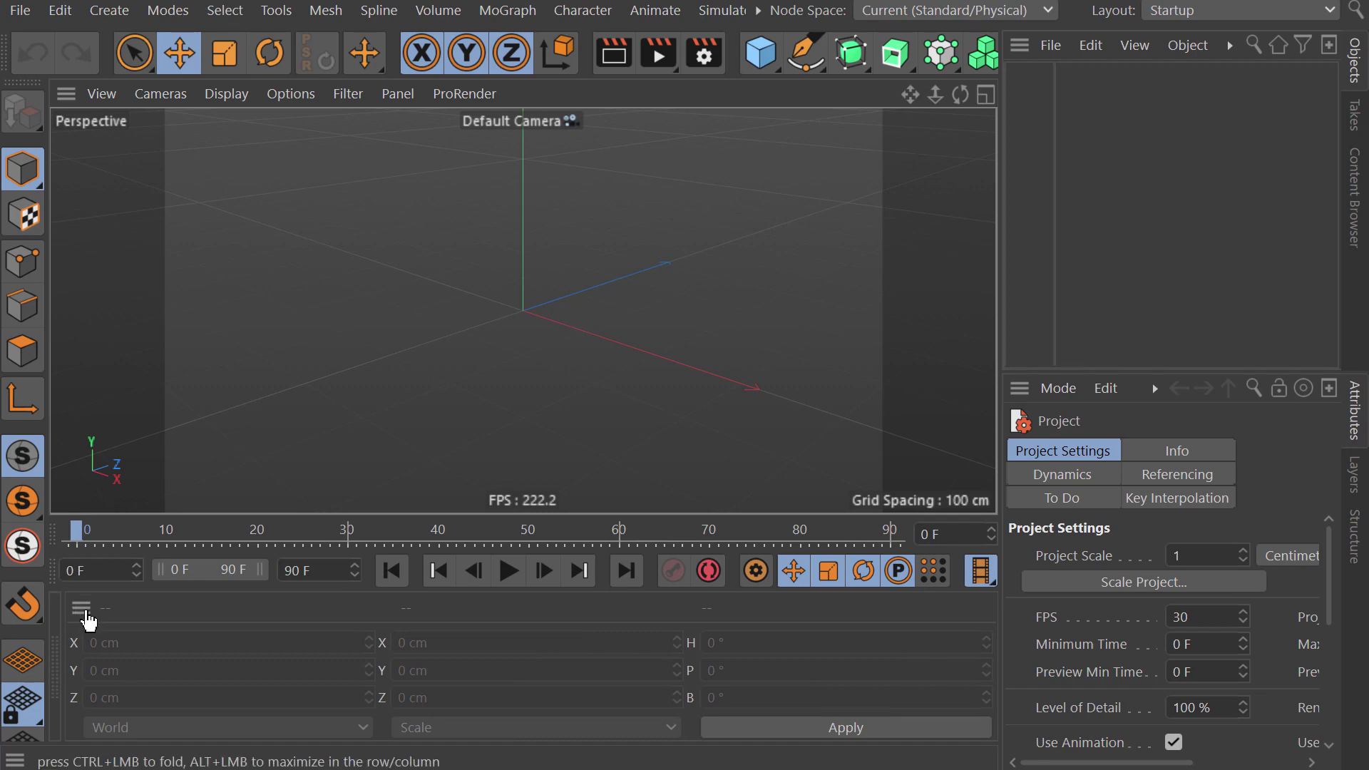
# Step: Enlarge the viewport and tear off the My Dome Light buttons as a floating palette
pyautogui.moveTo(78, 611); pyautogui.dragTo(824, 416)
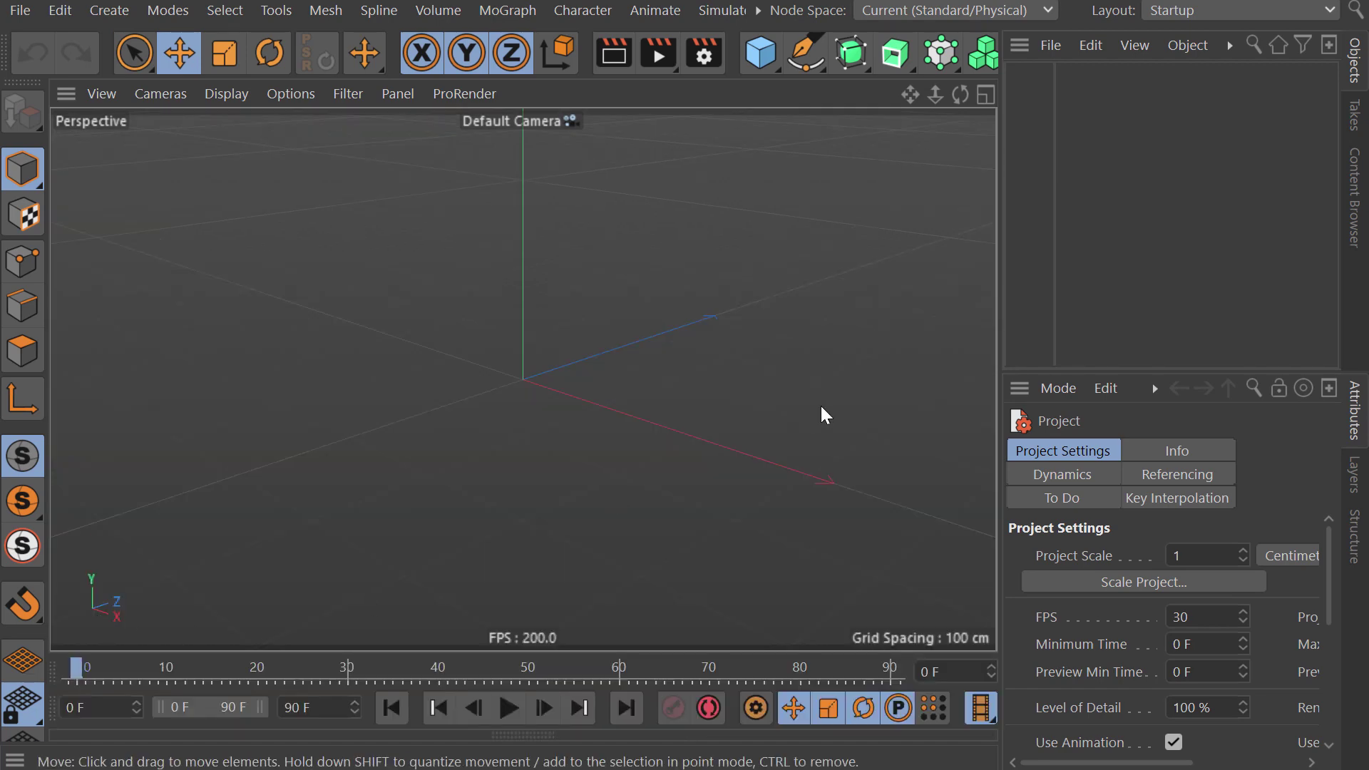
pyautogui.click(758, 10)
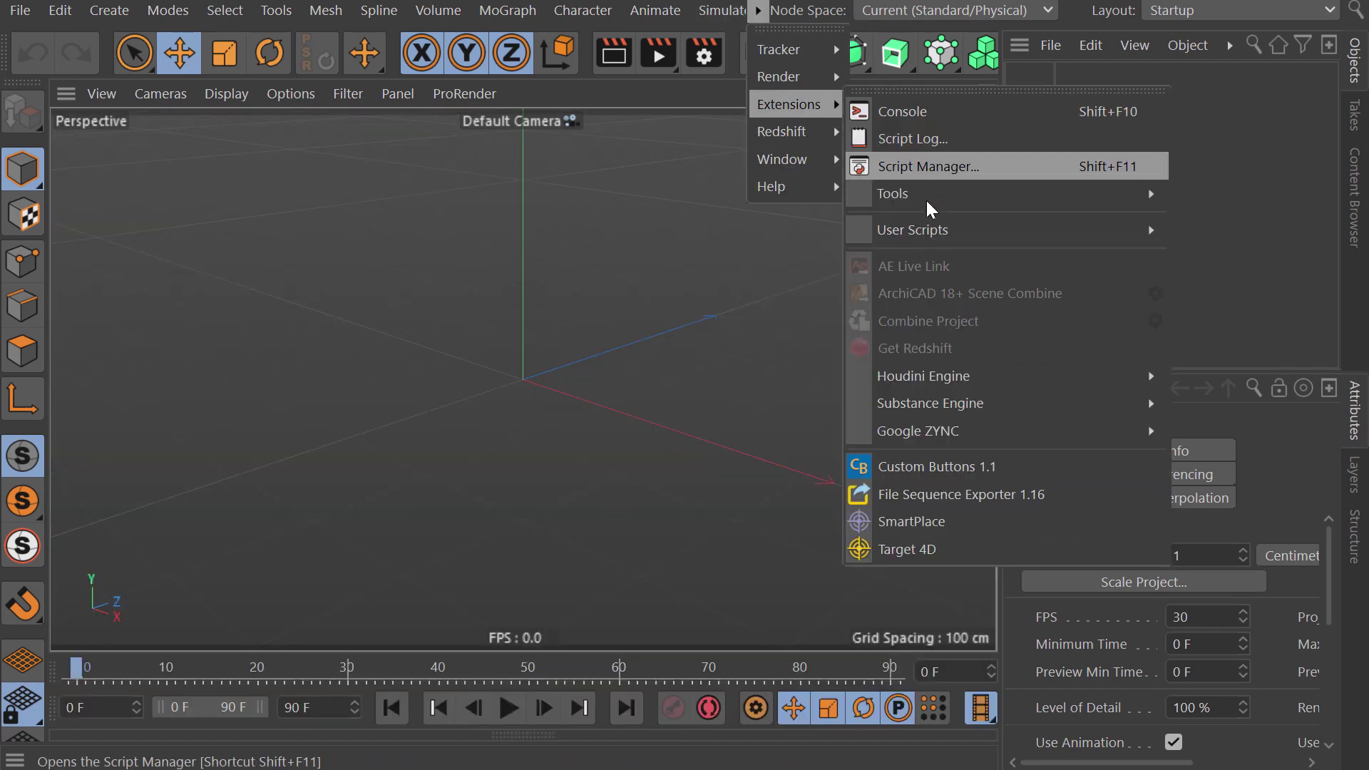
pyautogui.moveTo(912, 229)
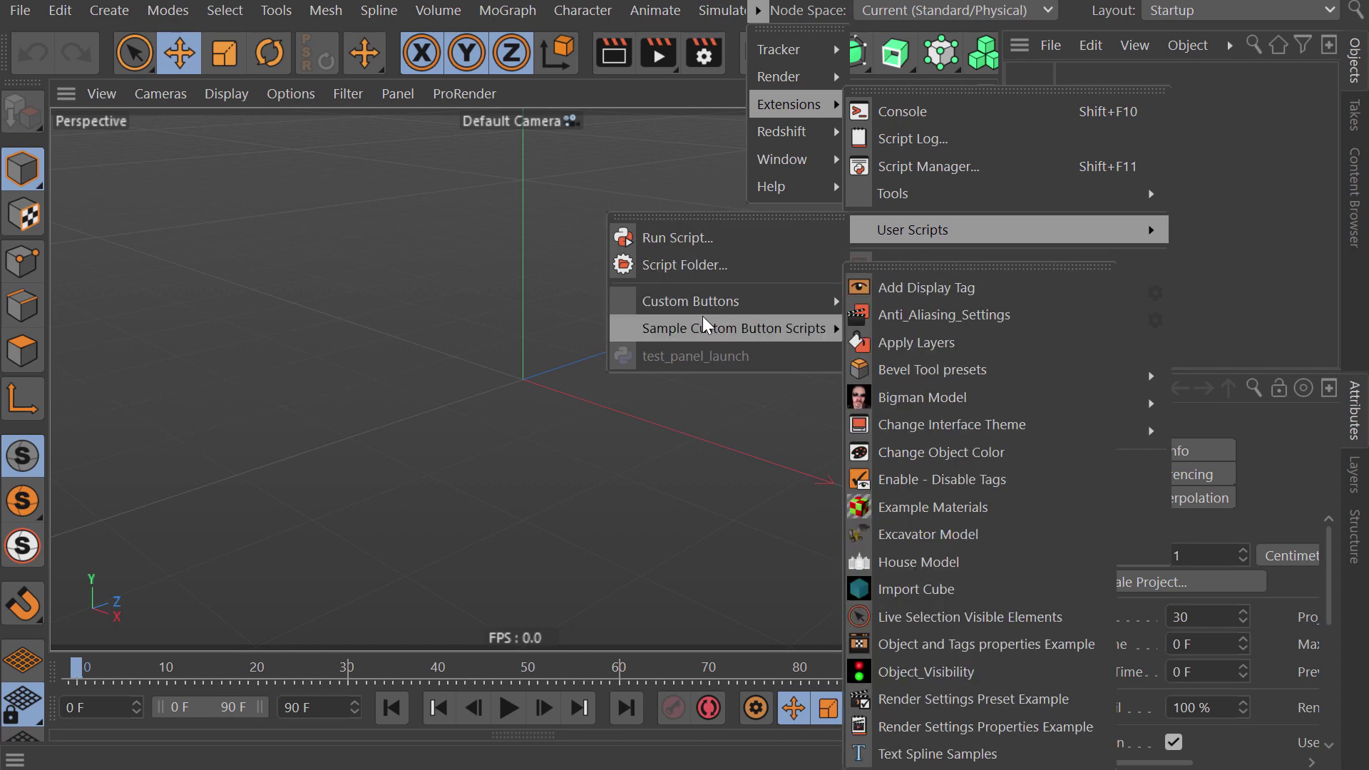
pyautogui.moveTo(691, 301)
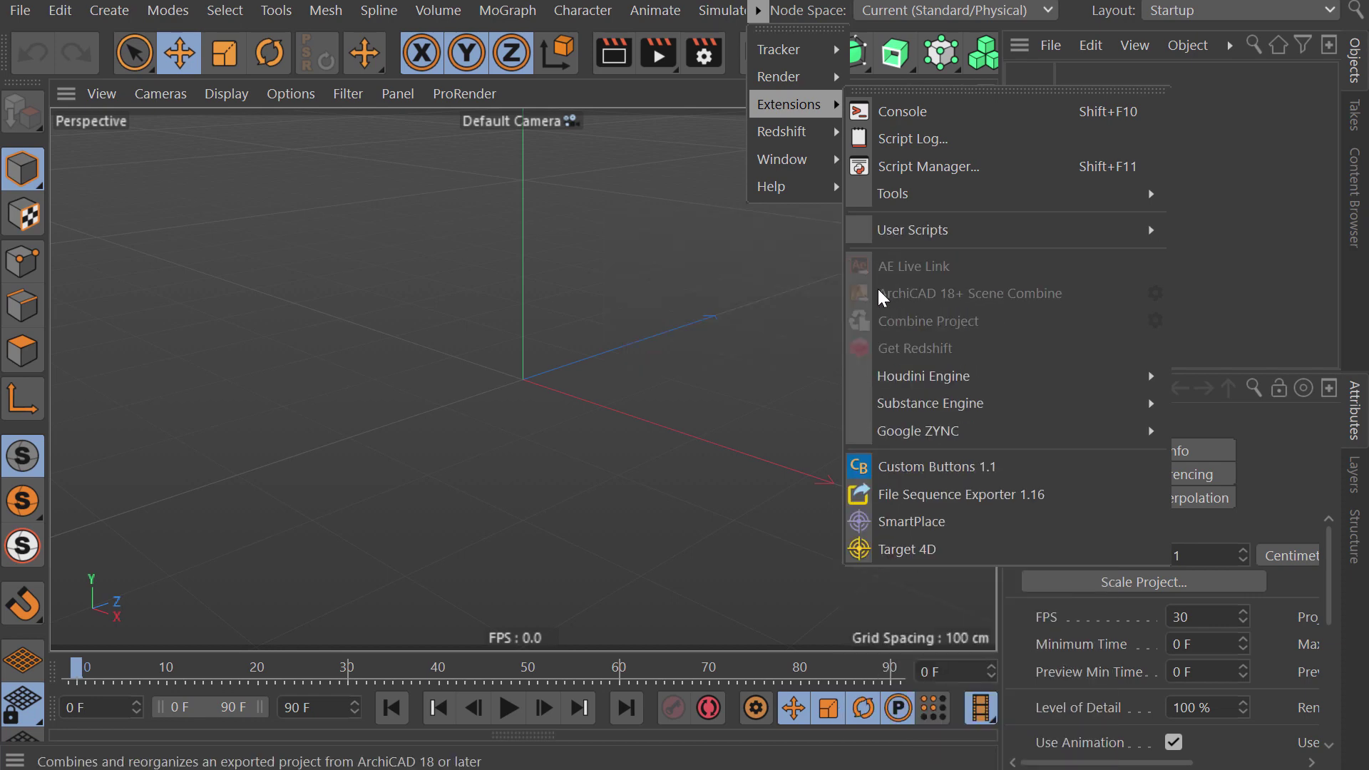
pyautogui.moveTo(1007, 229)
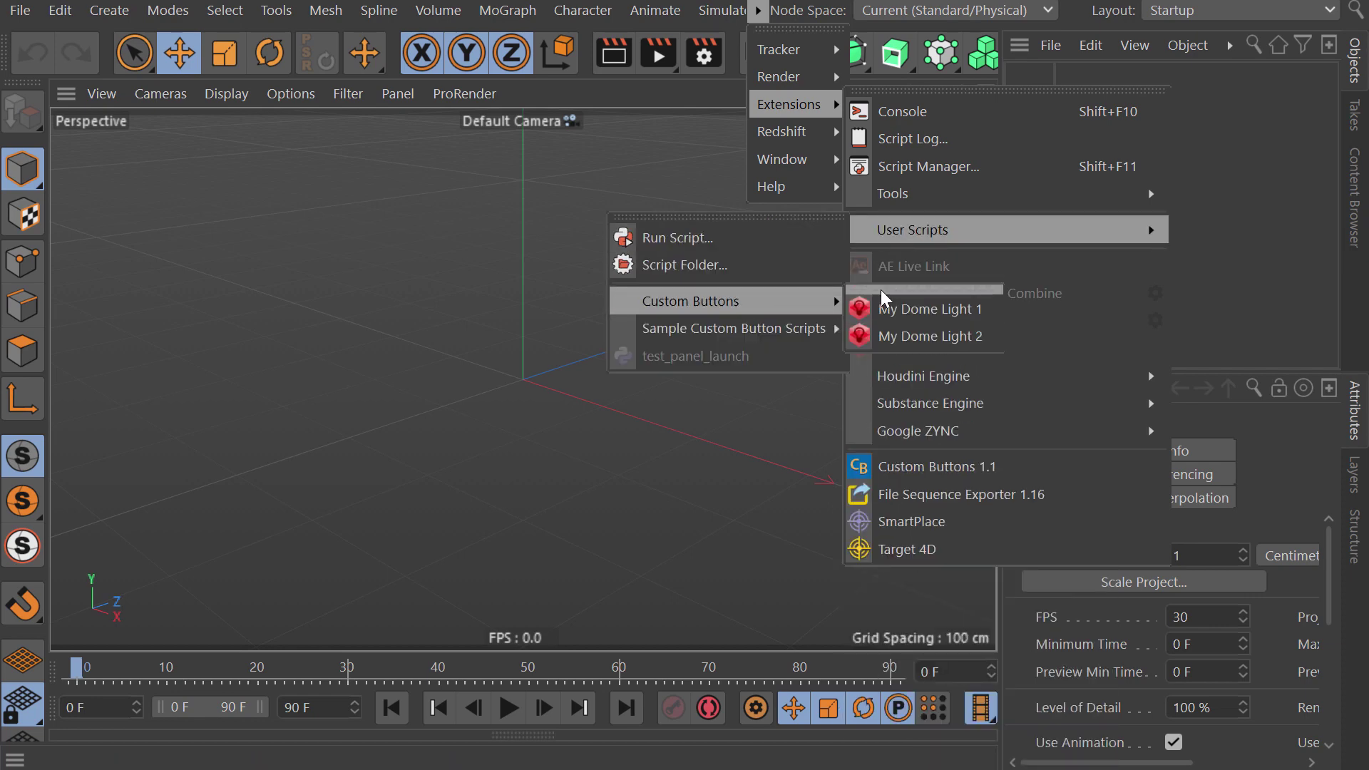
pyautogui.click(936, 271)
pyautogui.moveTo(936, 277); pyautogui.dragTo(387, 134)
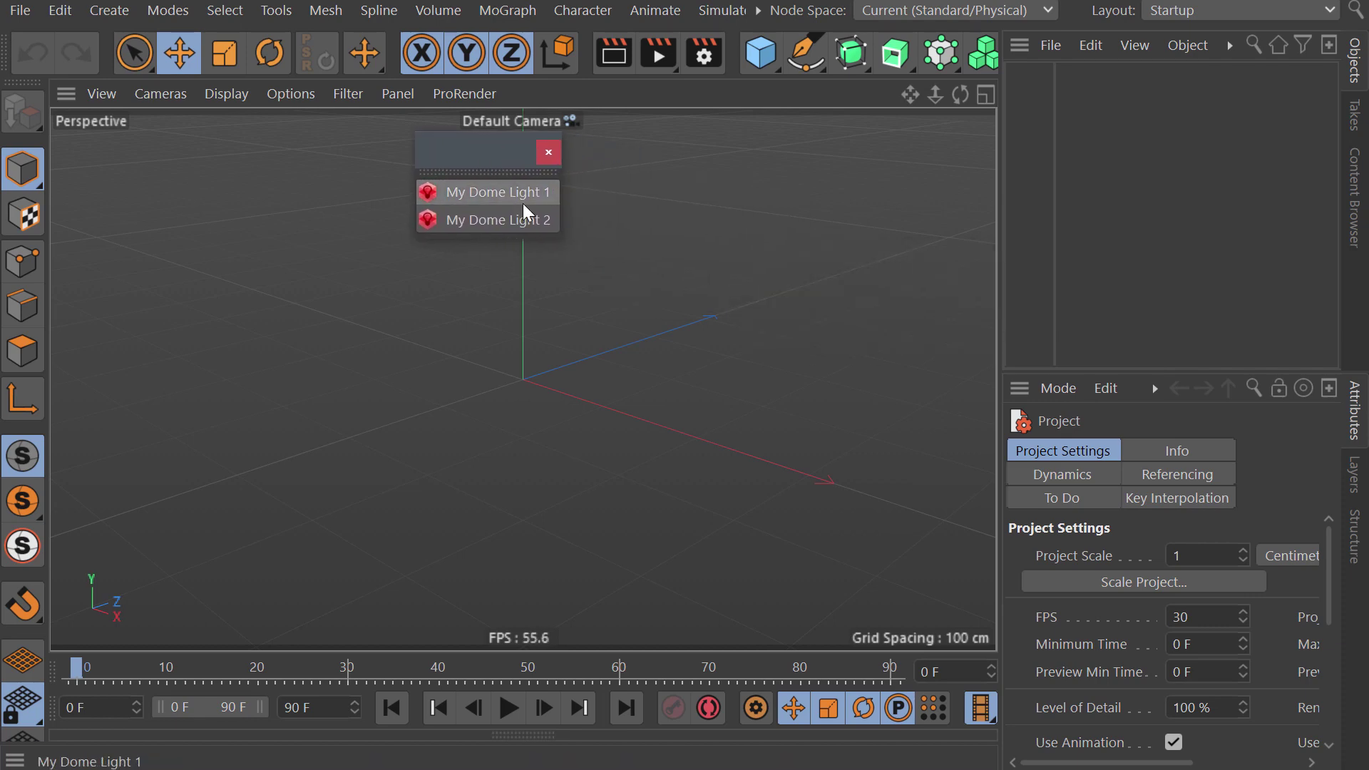
pyautogui.click(540, 193)
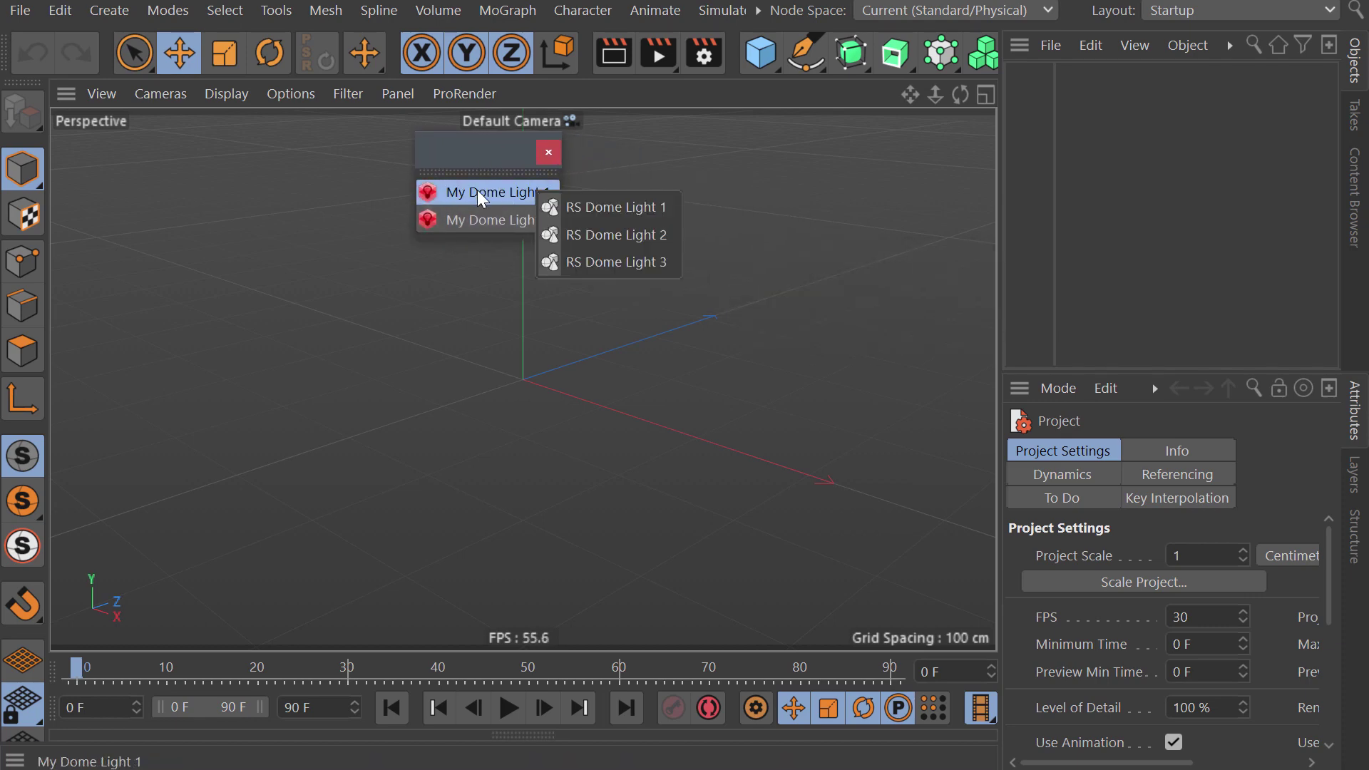
# Step: Add dome lights from the RS Dome Light 1, 2 and 3 presets of My Dome Light 1
pyautogui.click(623, 208)
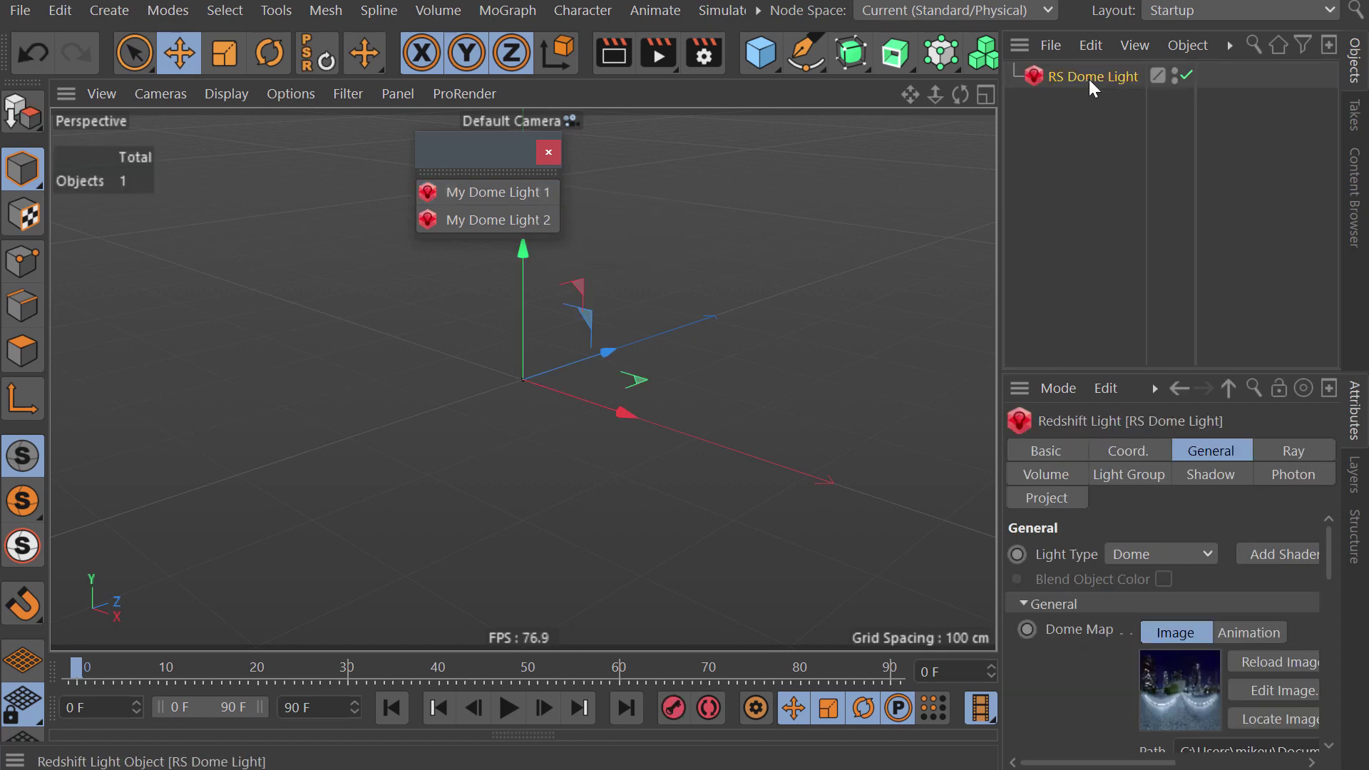
pyautogui.moveTo(1003, 197); pyautogui.dragTo(831, 204)
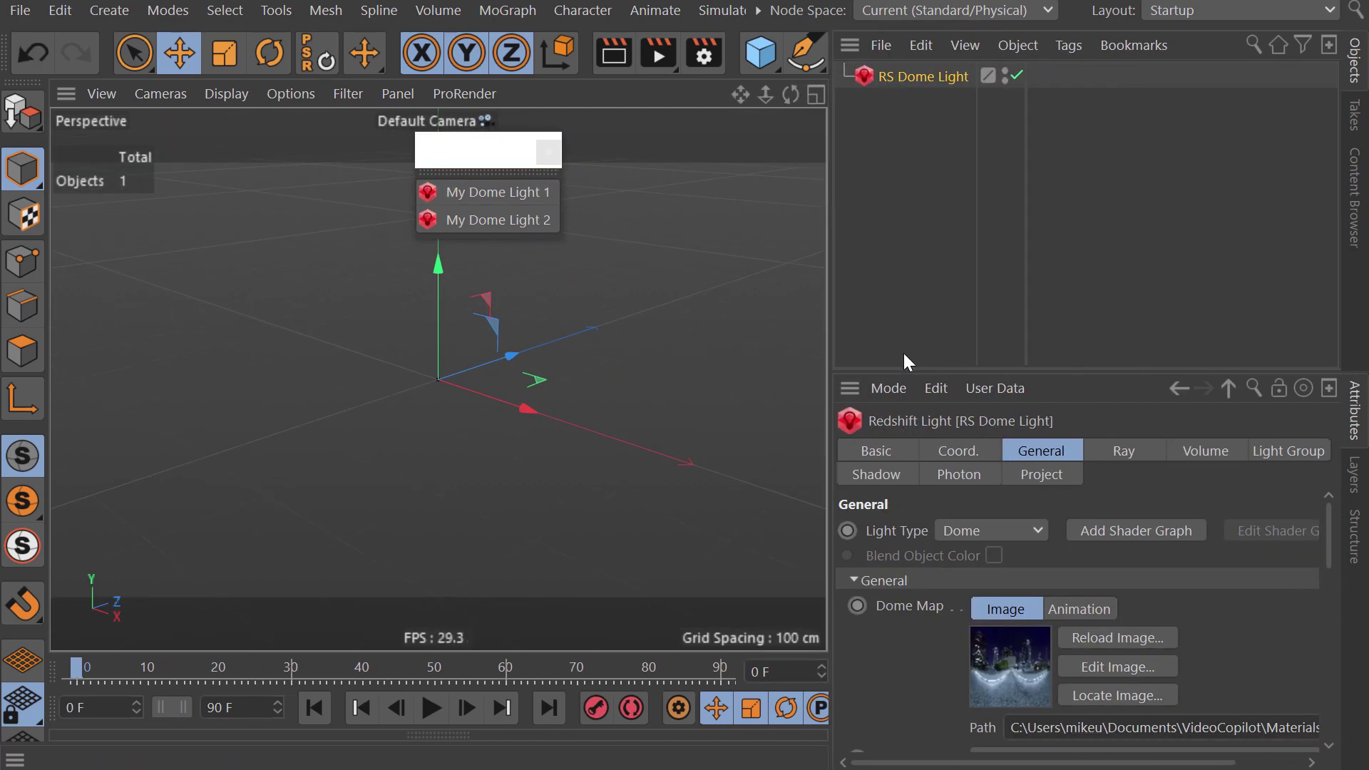
pyautogui.click(519, 186)
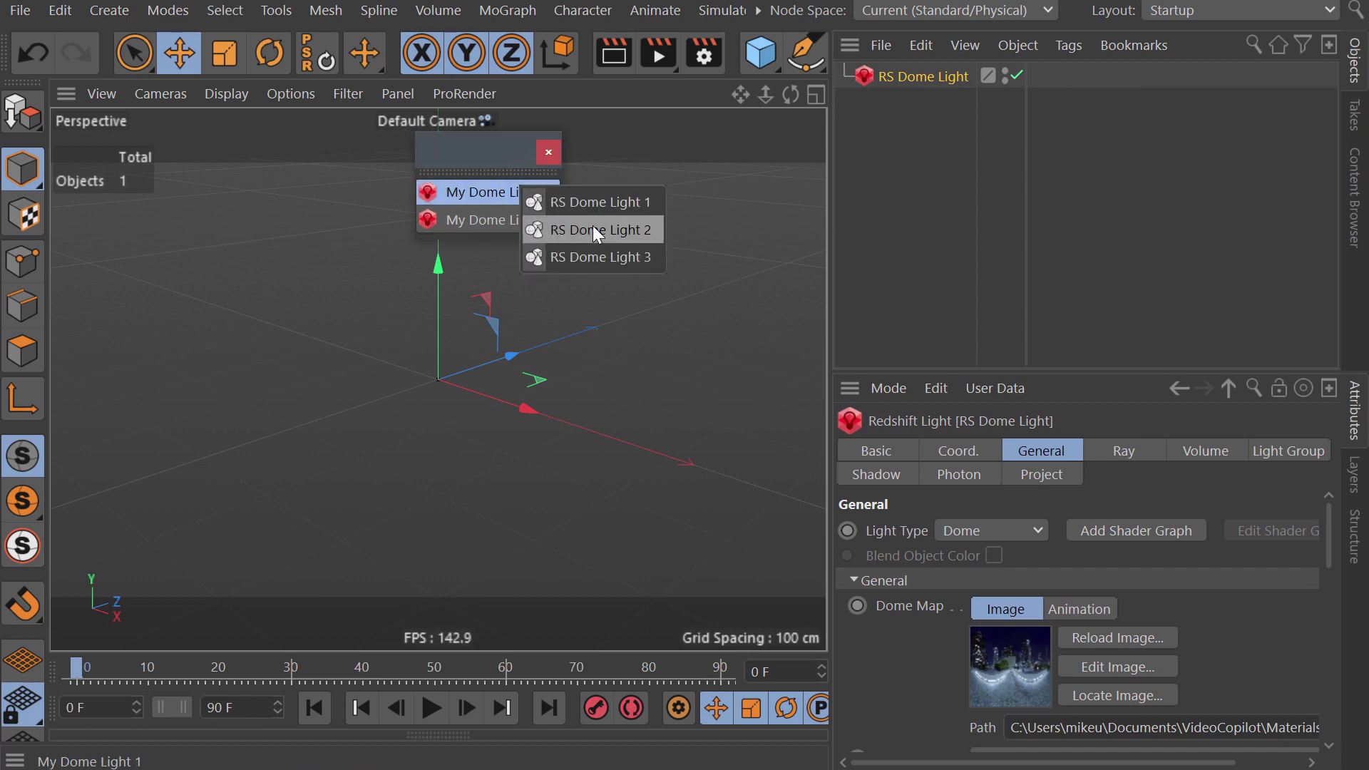
pyautogui.click(592, 225)
pyautogui.click(546, 197)
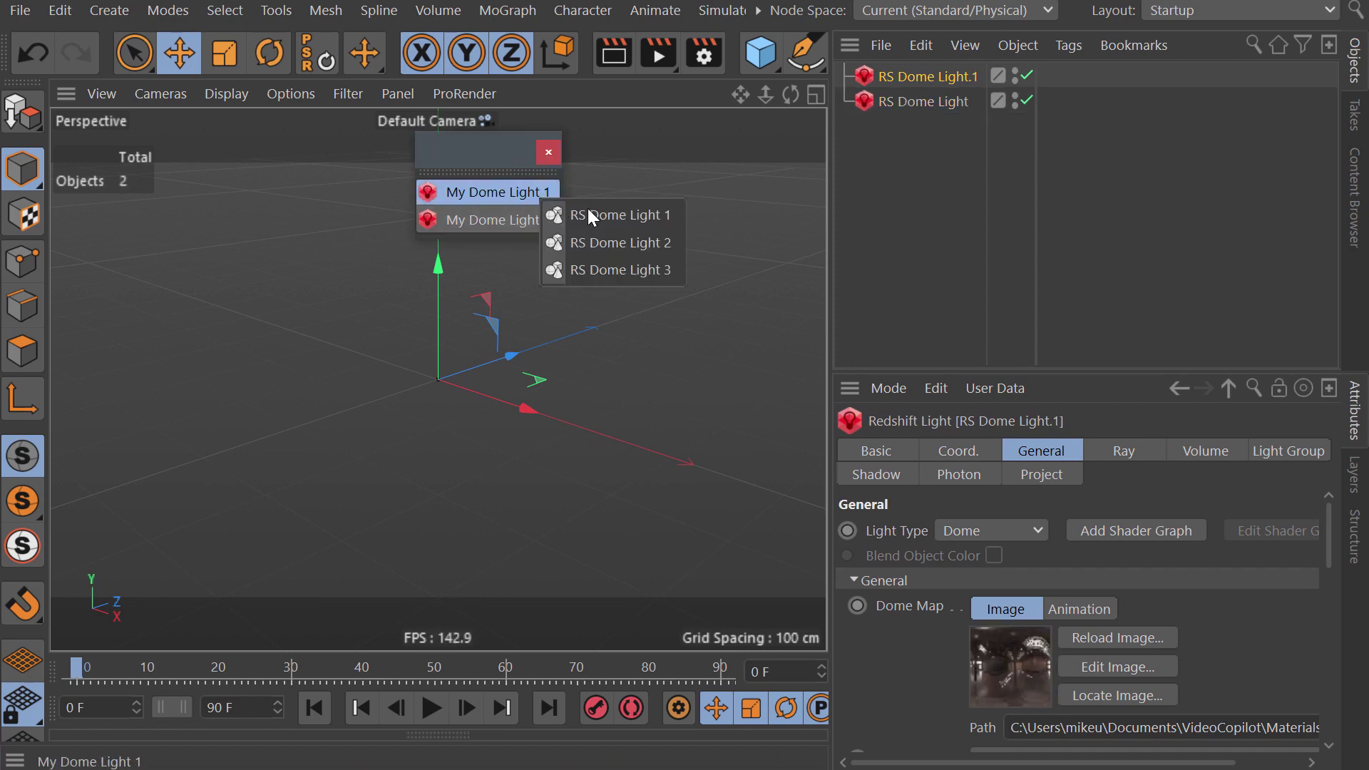
pyautogui.click(614, 263)
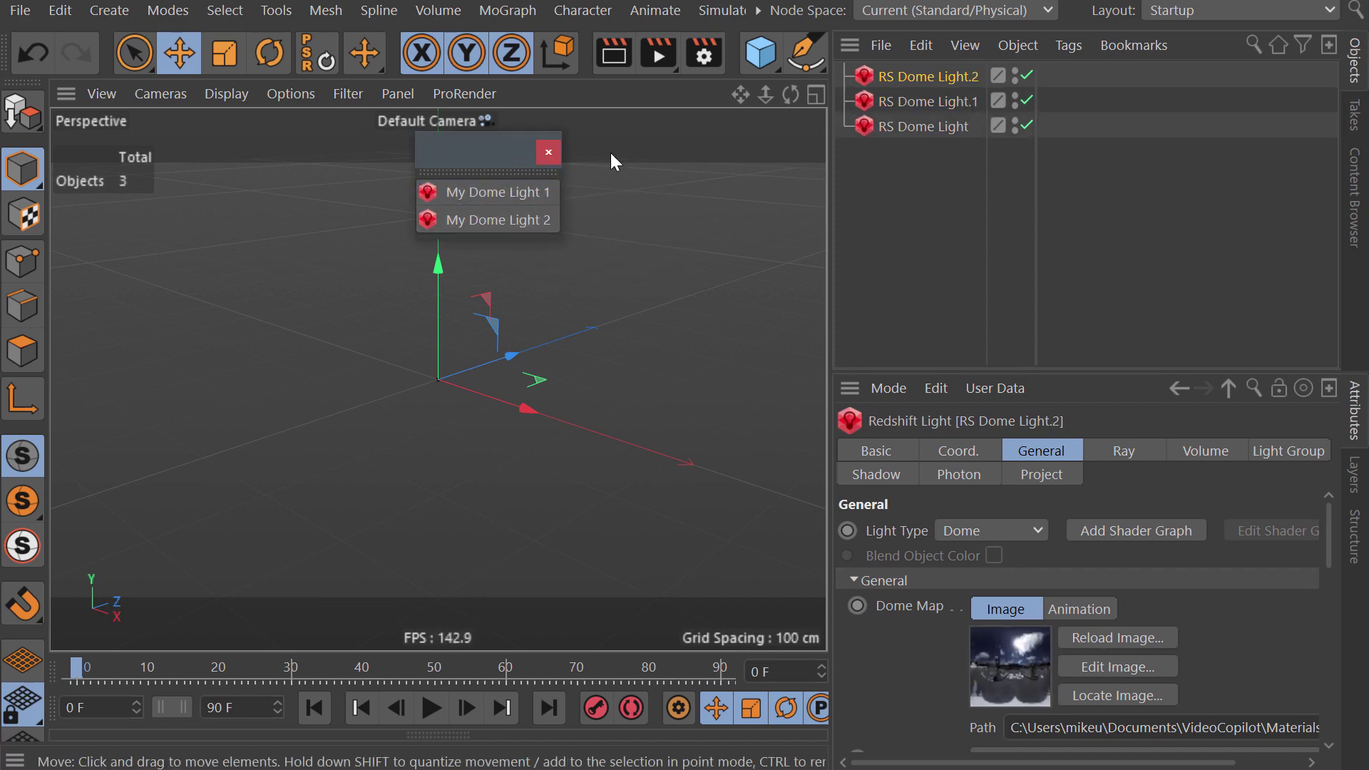
# Step: Check the lights' dome images, then select and delete all three dome lights
pyautogui.click(927, 102)
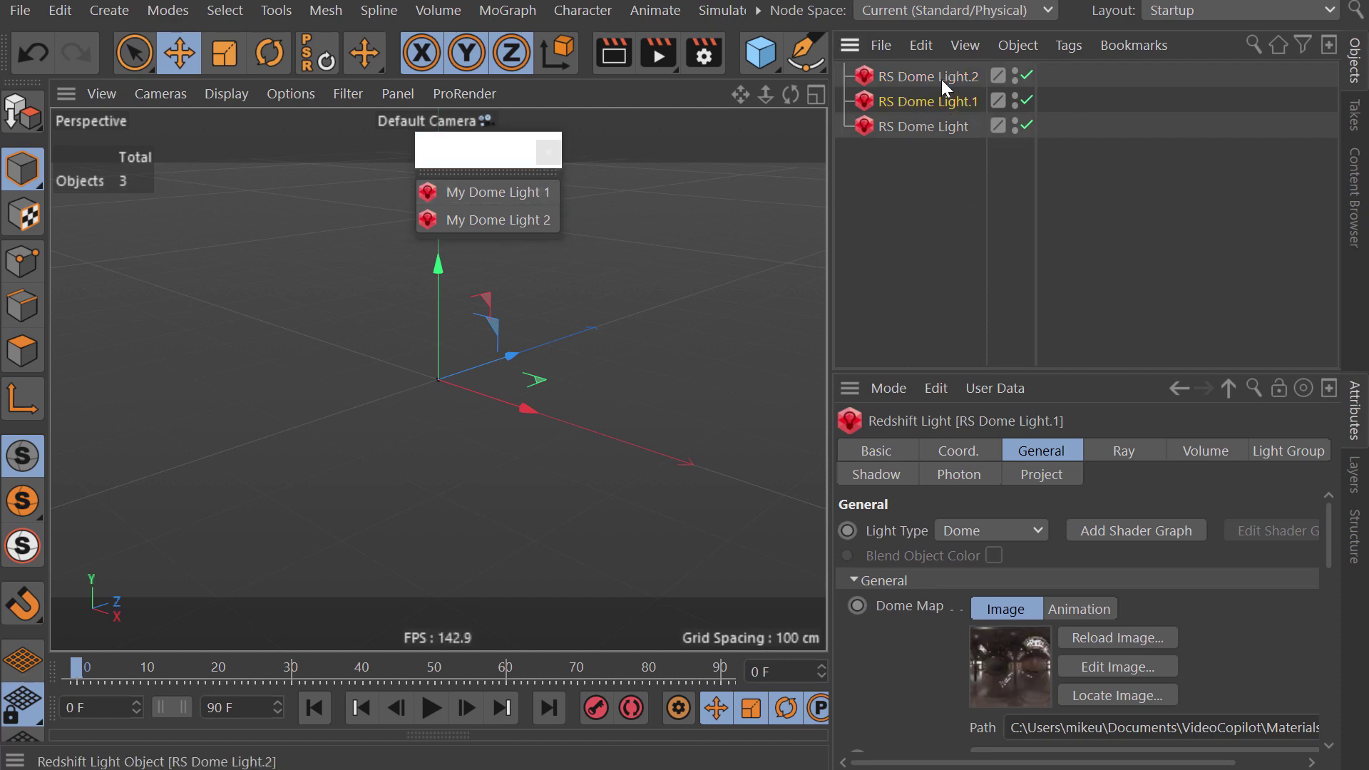
pyautogui.click(934, 76)
pyautogui.moveTo(948, 171); pyautogui.dragTo(897, 64)
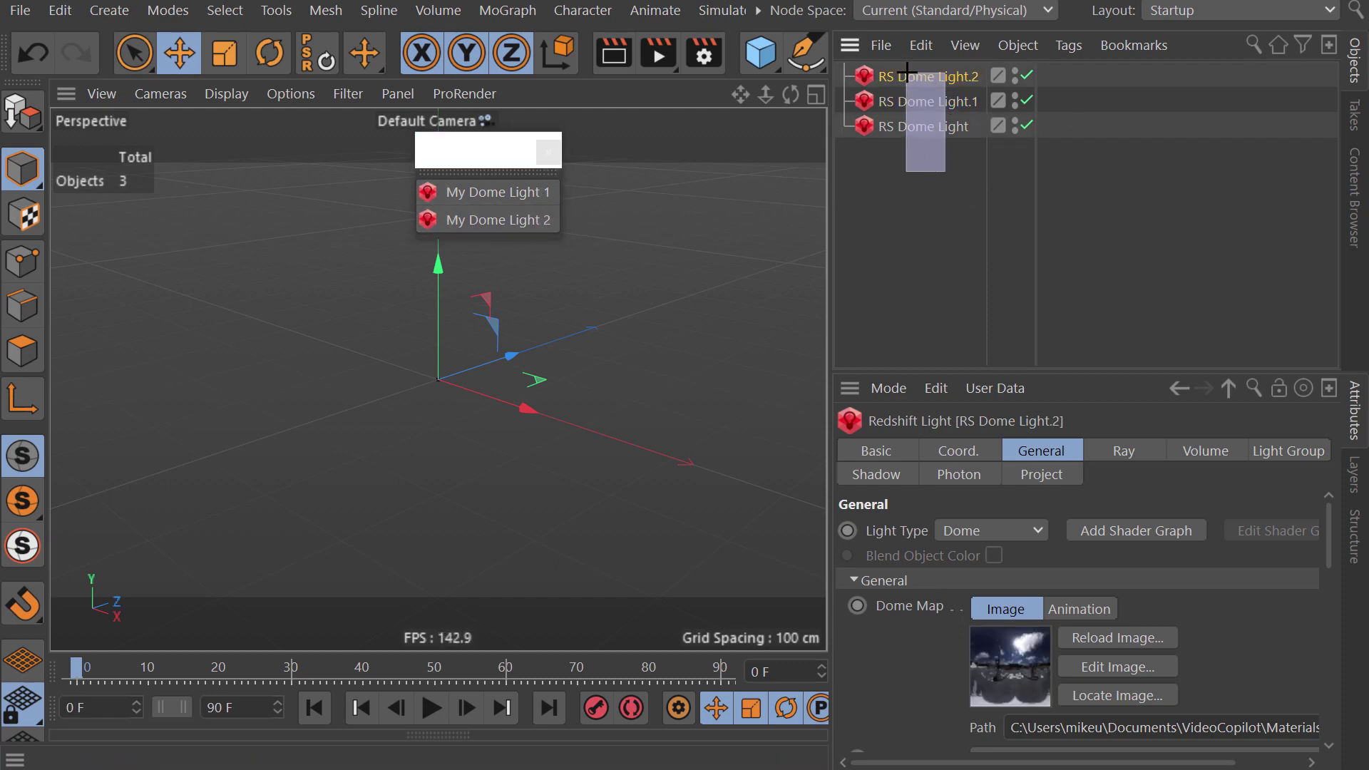
pyautogui.press('Delete')
pyautogui.click(494, 221)
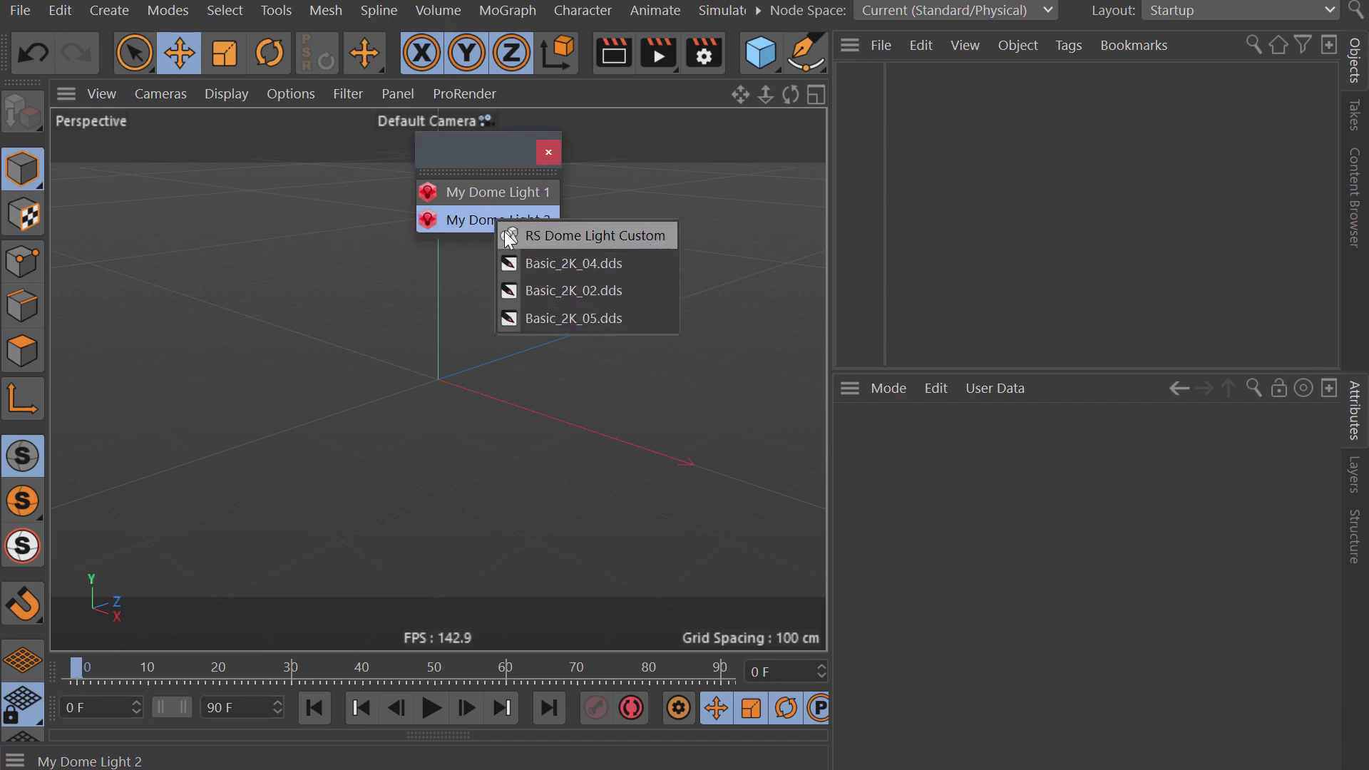
# Step: Add an RS Dome Light from the My Dome Light 2 custom preset and set its map to Basic_2K_04.dds
pyautogui.click(573, 236)
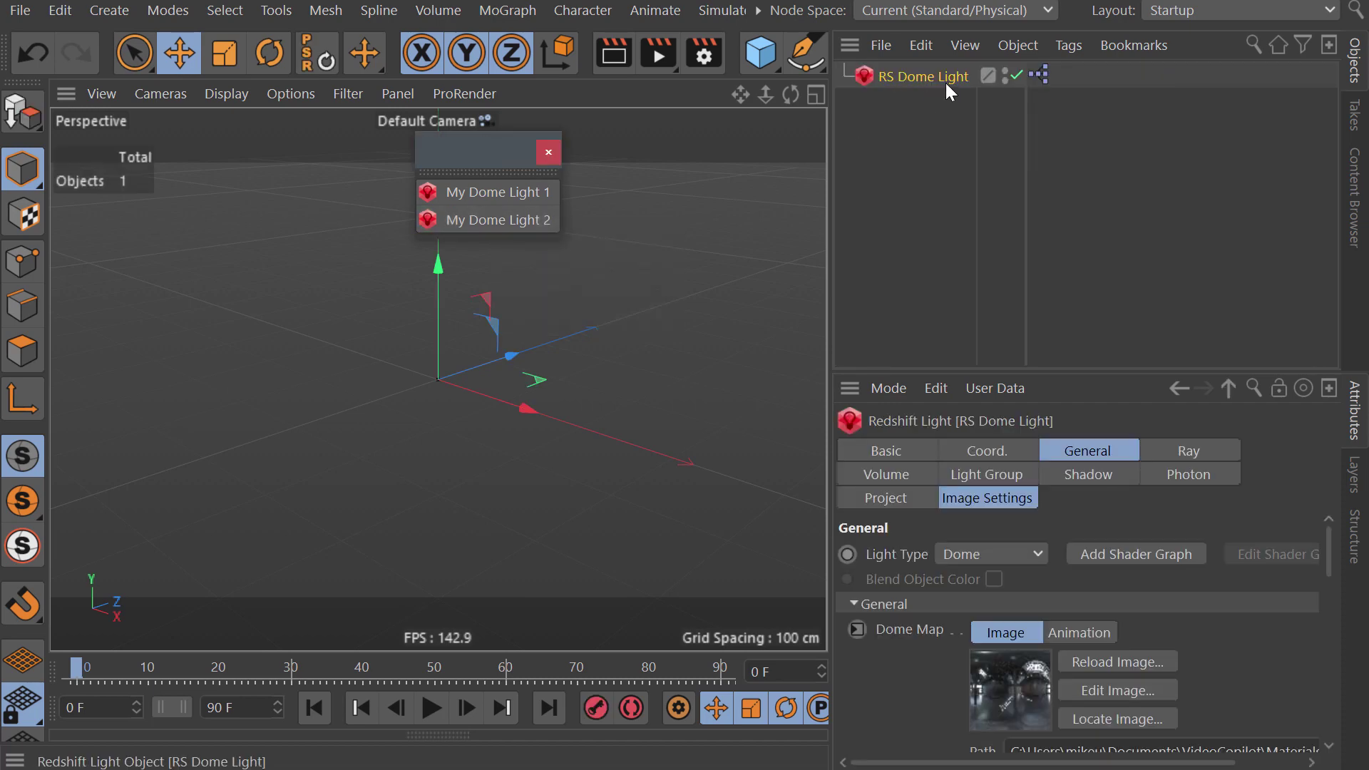
pyautogui.click(519, 218)
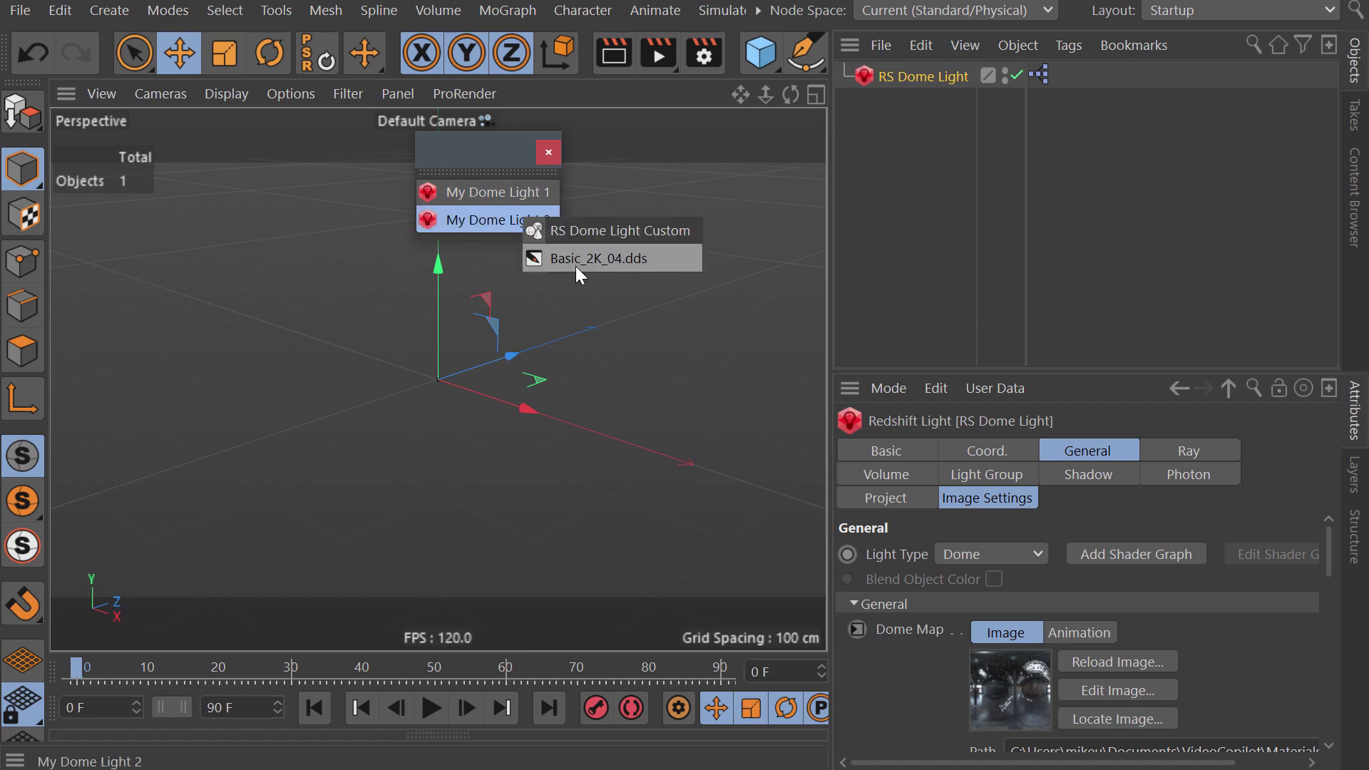
pyautogui.click(672, 261)
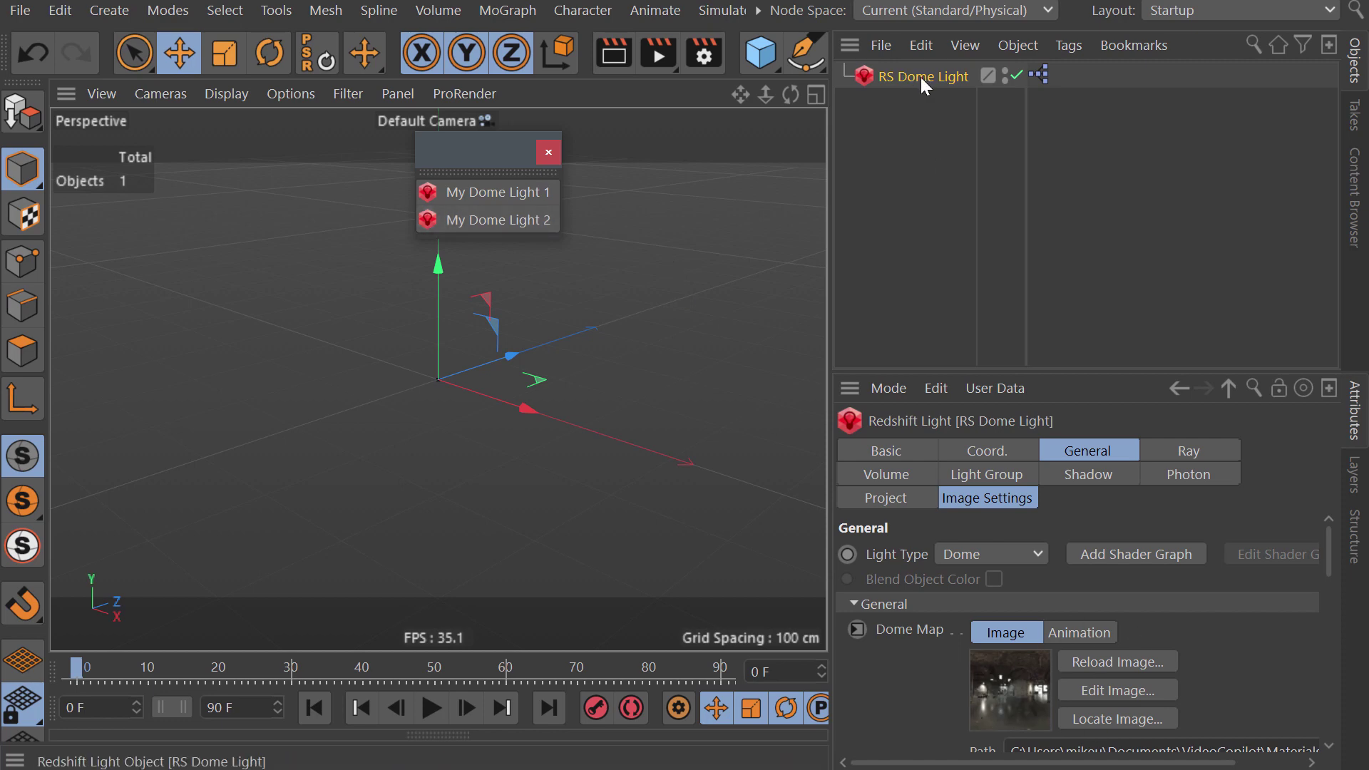
# Step: Inspect the dome light's XPresso node setup and its three nodes, then close the node editor
pyautogui.doubleClick(1041, 75)
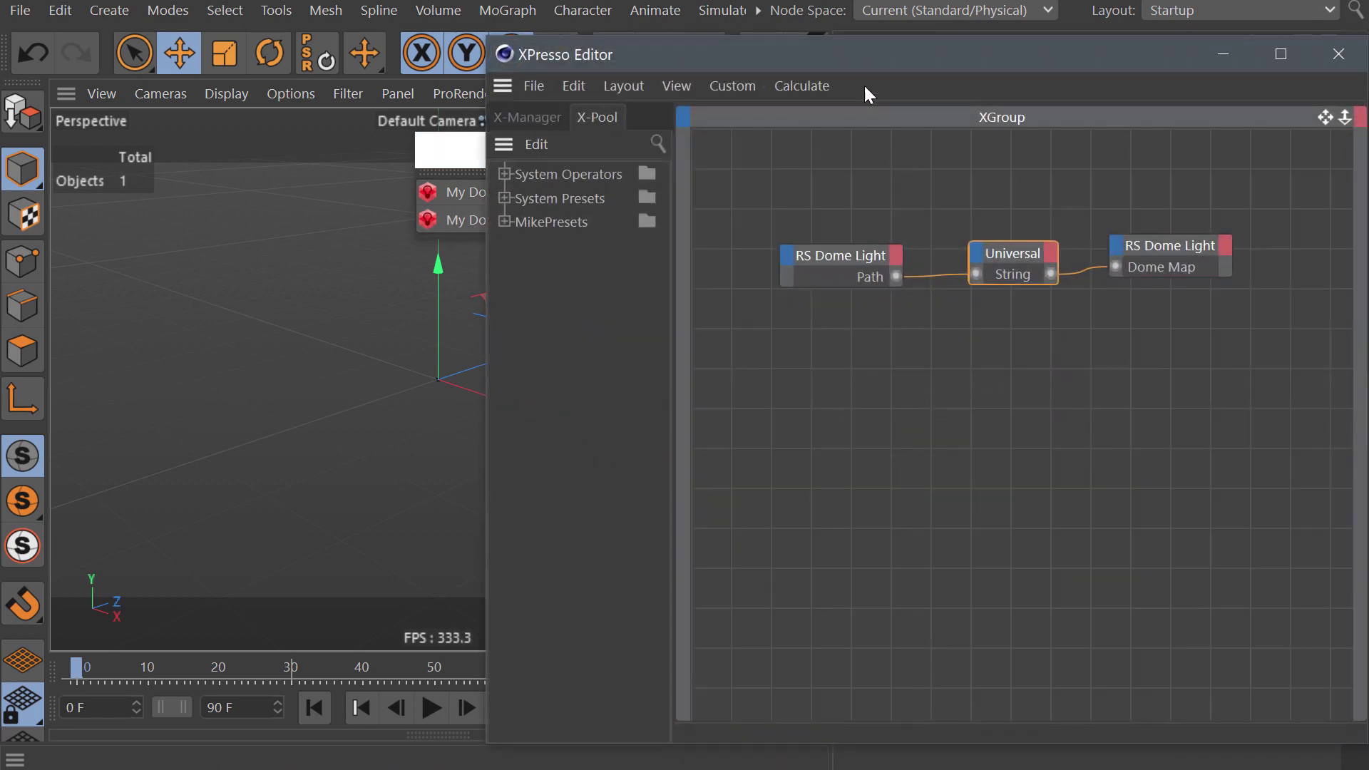
pyautogui.moveTo(768, 63); pyautogui.dragTo(677, 55)
pyautogui.moveTo(504, 162); pyautogui.dragTo(1061, 348)
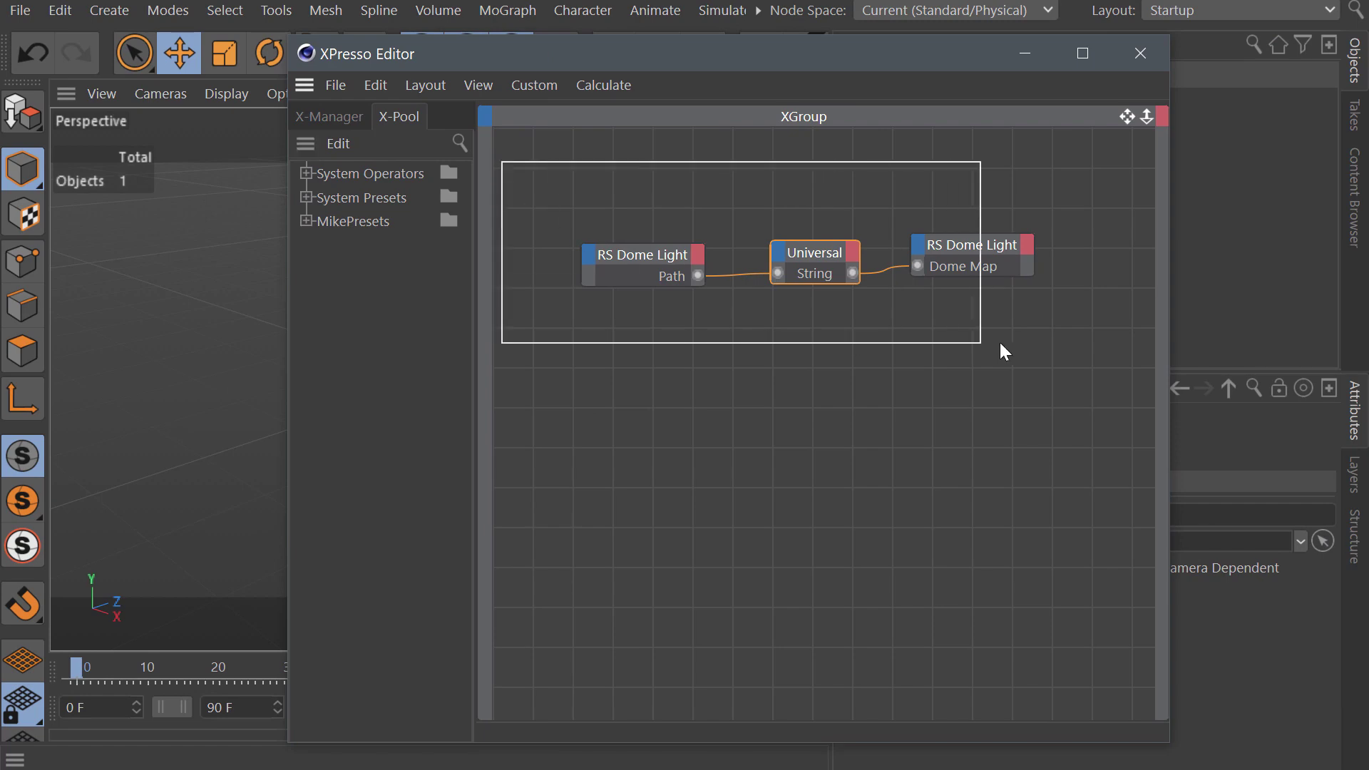
pyautogui.click(1140, 53)
# Step: Switch the dome map to Basic_2K_02.dds, then to Basic_2K_05.dds
pyautogui.click(927, 76)
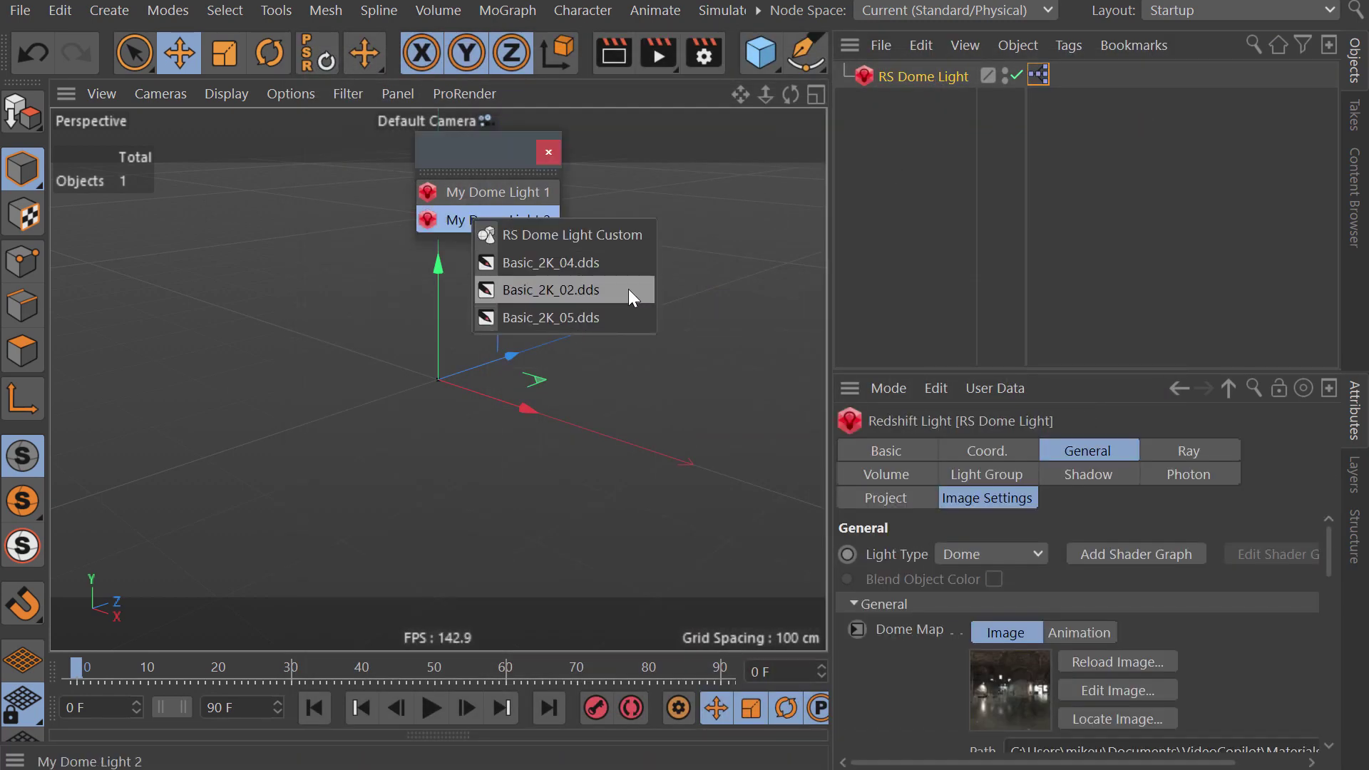
pyautogui.click(627, 289)
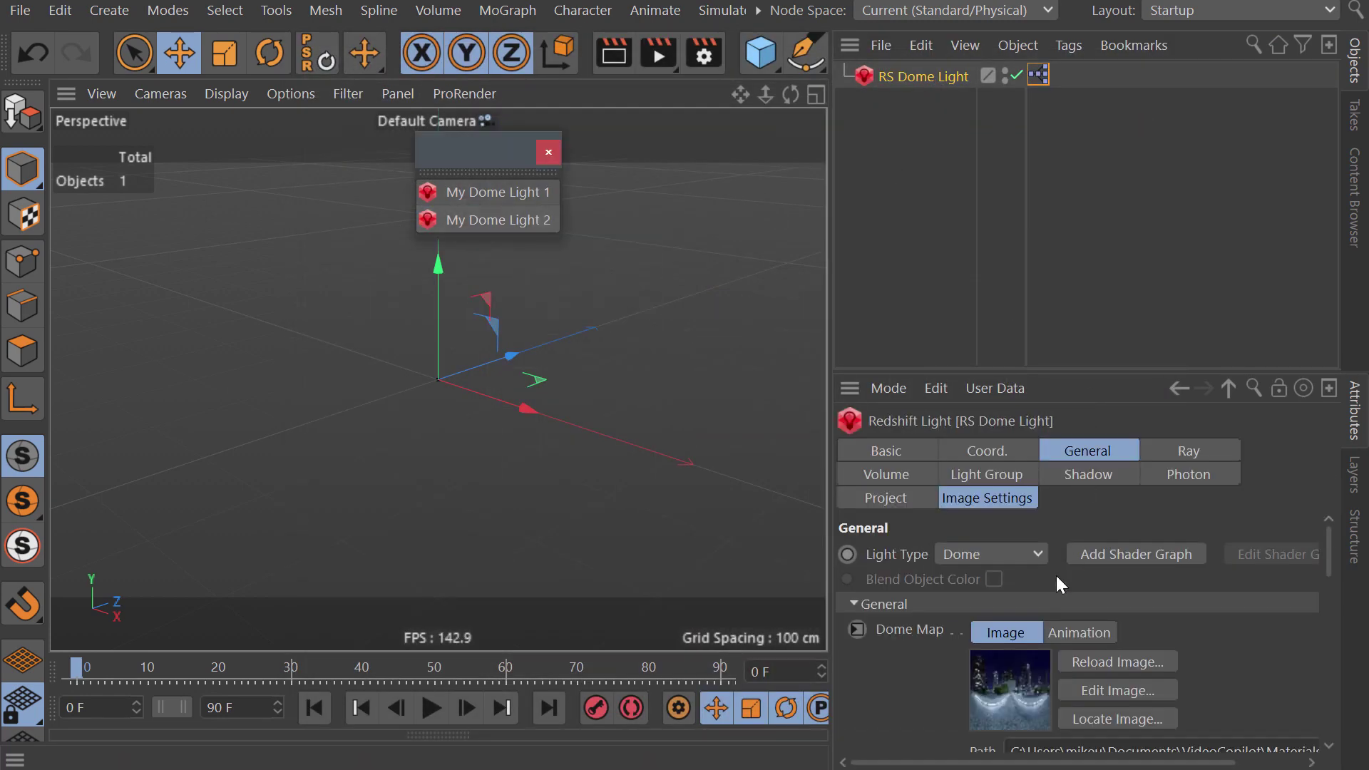
pyautogui.click(494, 218)
pyautogui.click(612, 318)
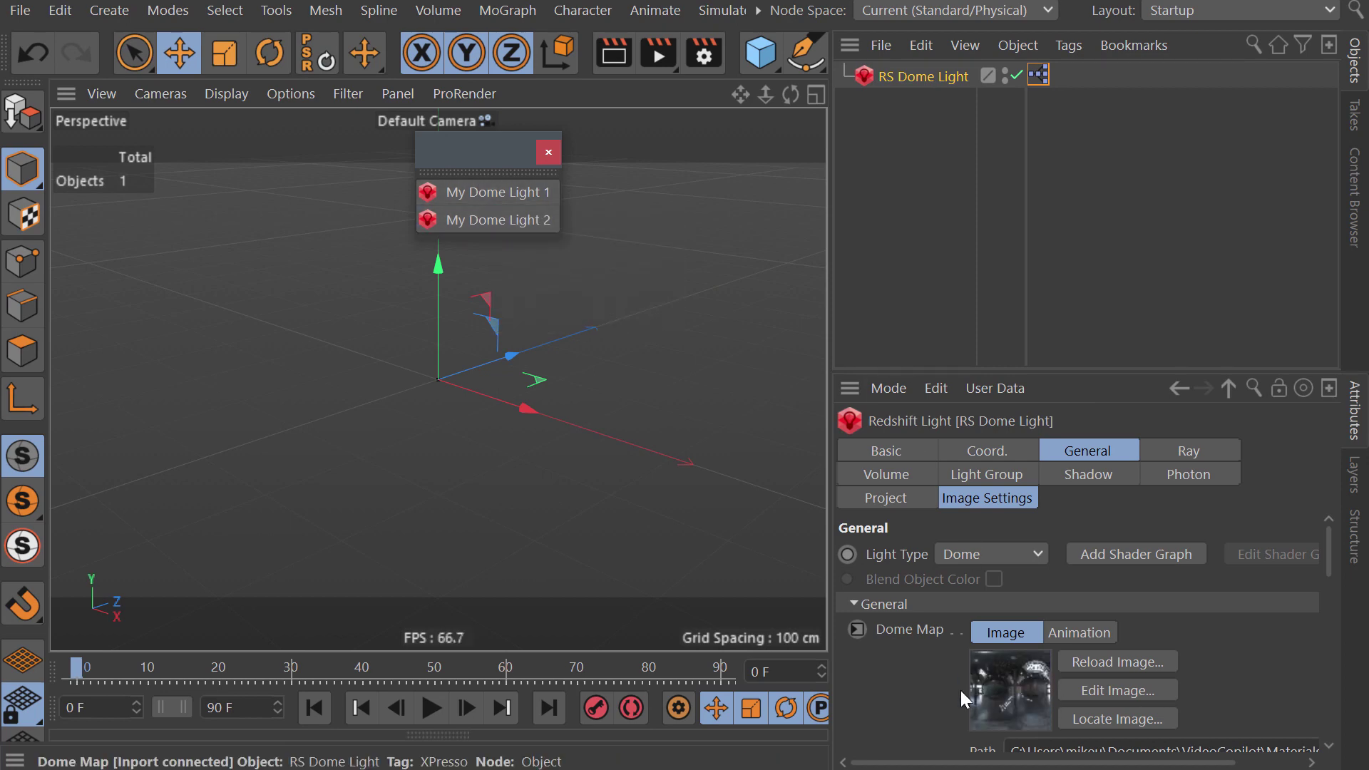
# Step: Close the floating My Dome Light 2 palette and deselect the RS Dome Light
pyautogui.moveTo(495, 155); pyautogui.dragTo(519, 165)
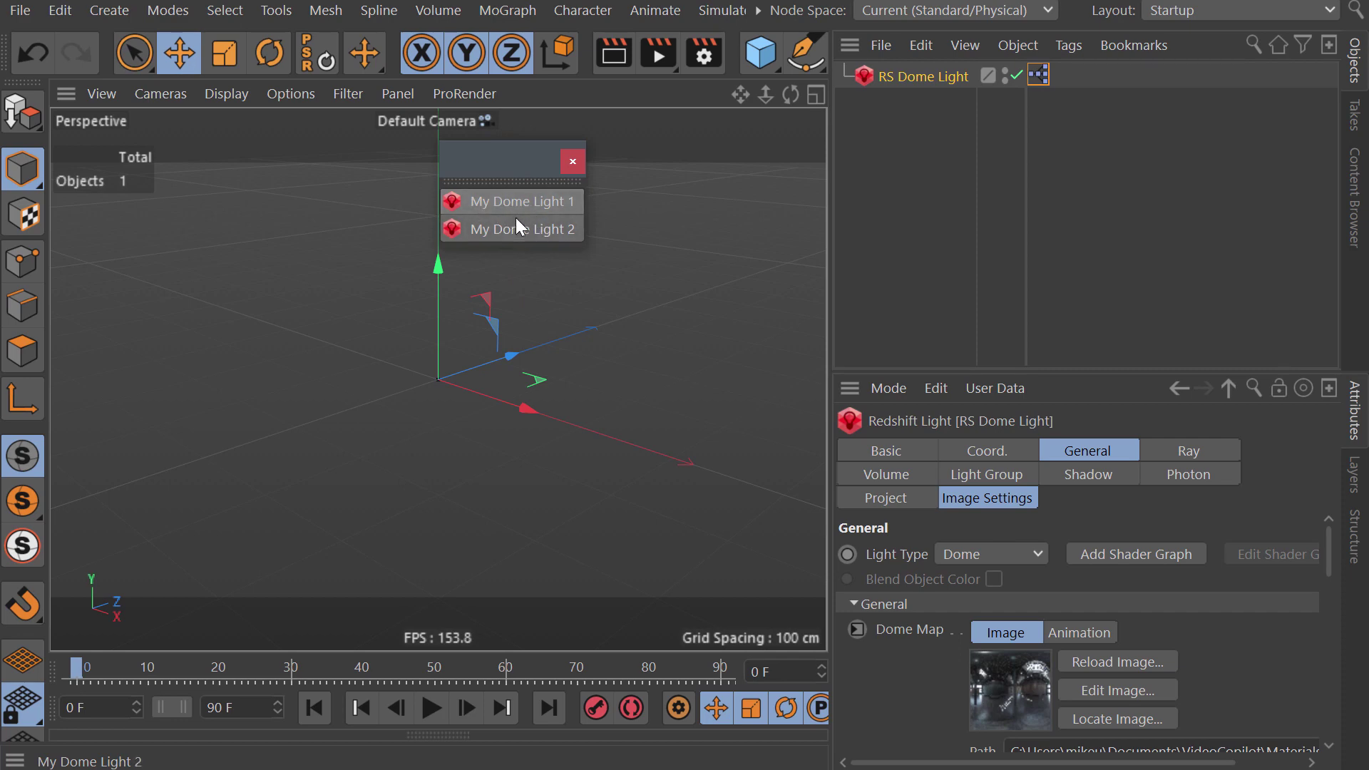
pyautogui.moveTo(509, 169)
pyautogui.mouseDown()
pyautogui.moveTo(524, 184)
pyautogui.moveTo(549, 173)
pyautogui.mouseUp()
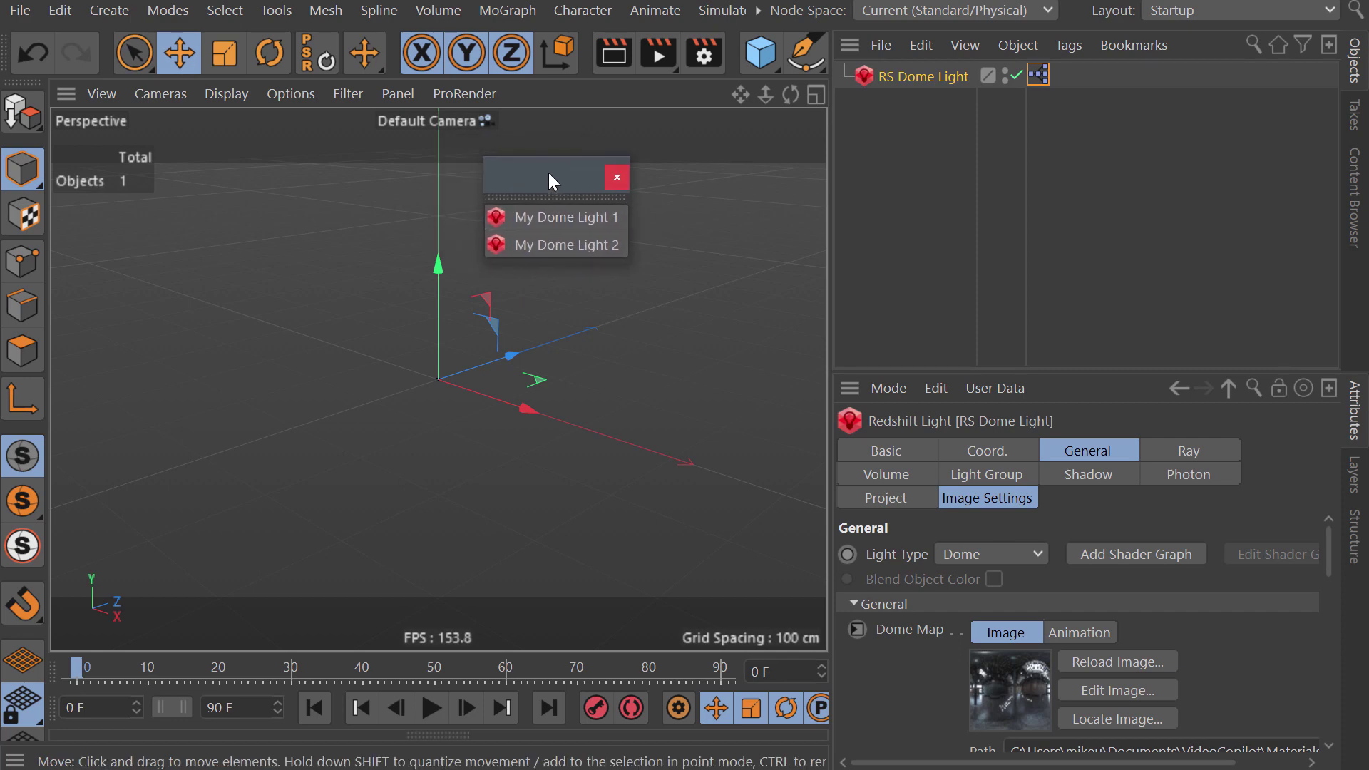
pyautogui.click(615, 176)
pyautogui.click(939, 202)
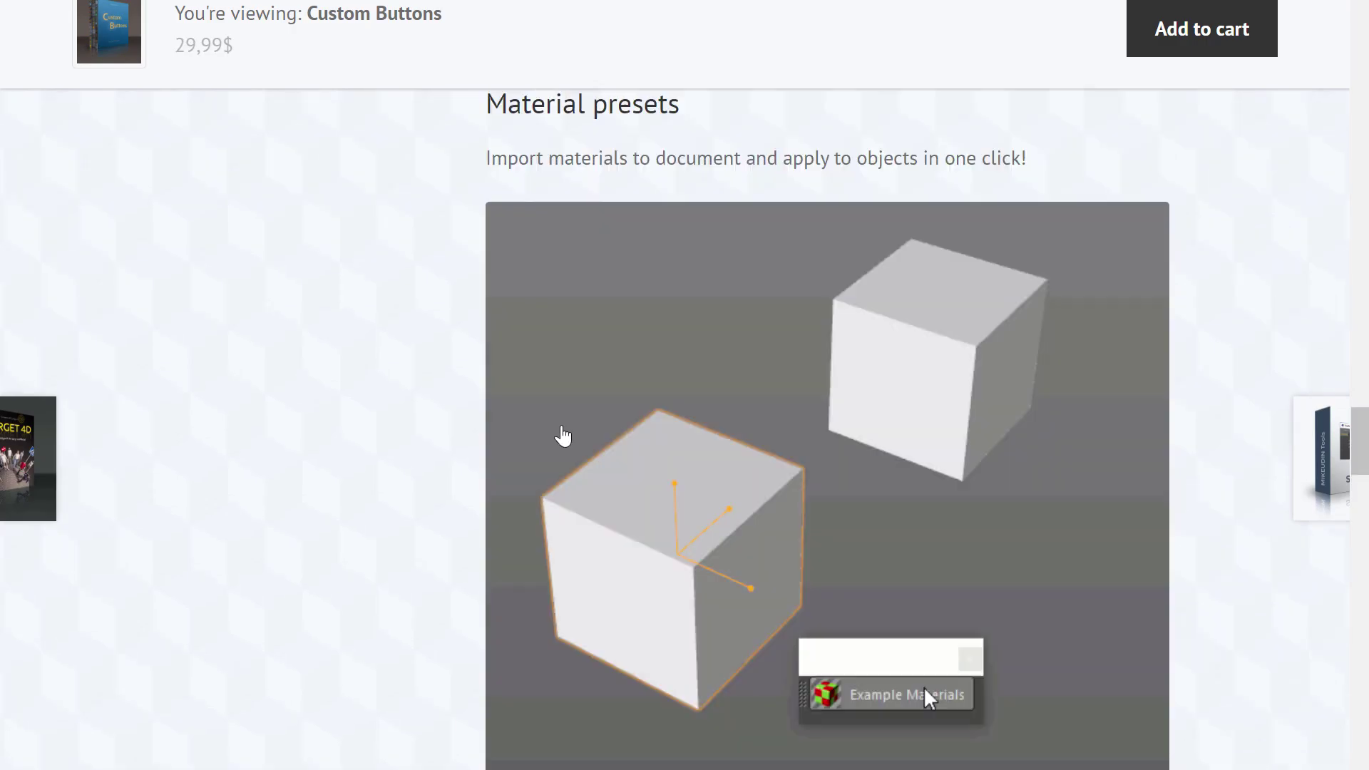
# Step: Go from the Custom Buttons page to the Cinema 4D plugins listing and browse its grid
pyautogui.scroll(5, 563, 436)
pyautogui.scroll(10, 562, 438)
pyautogui.scroll(10, 527, 356)
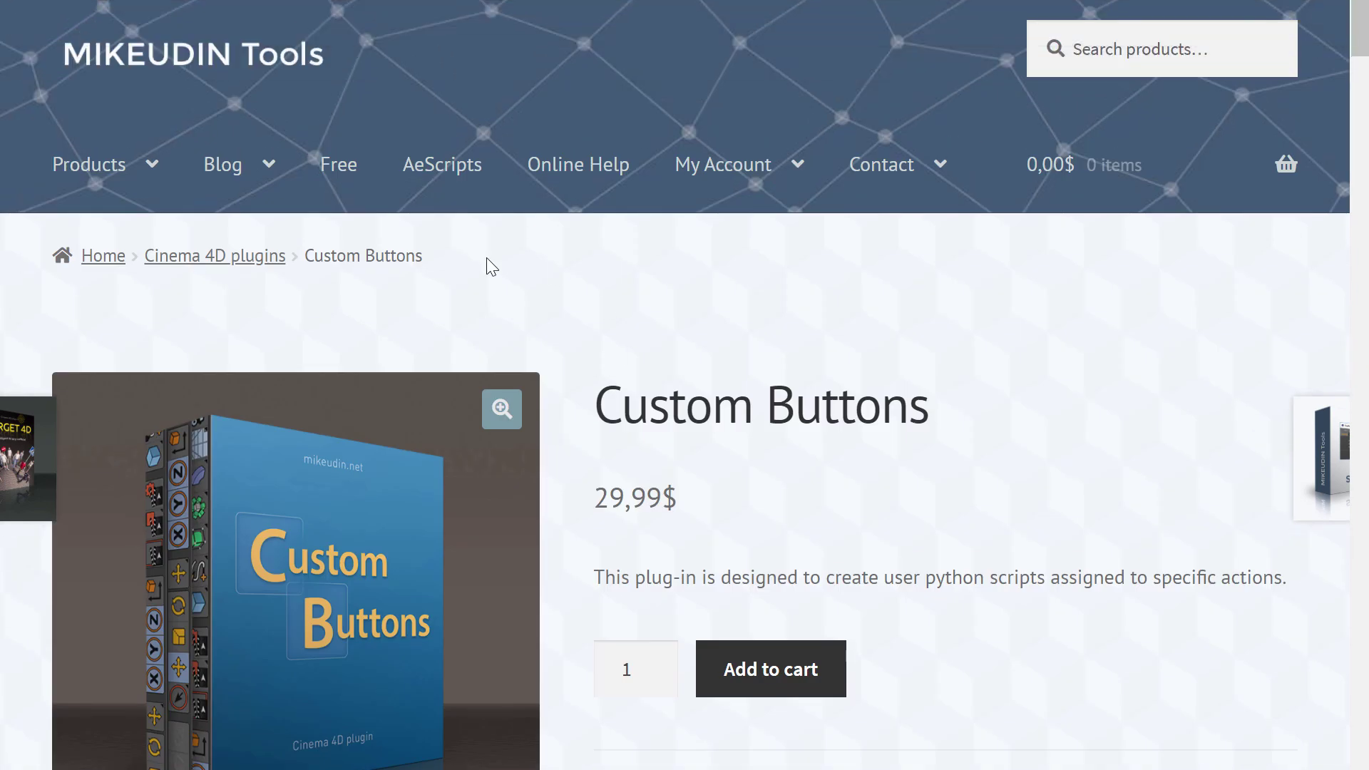
pyautogui.click(215, 256)
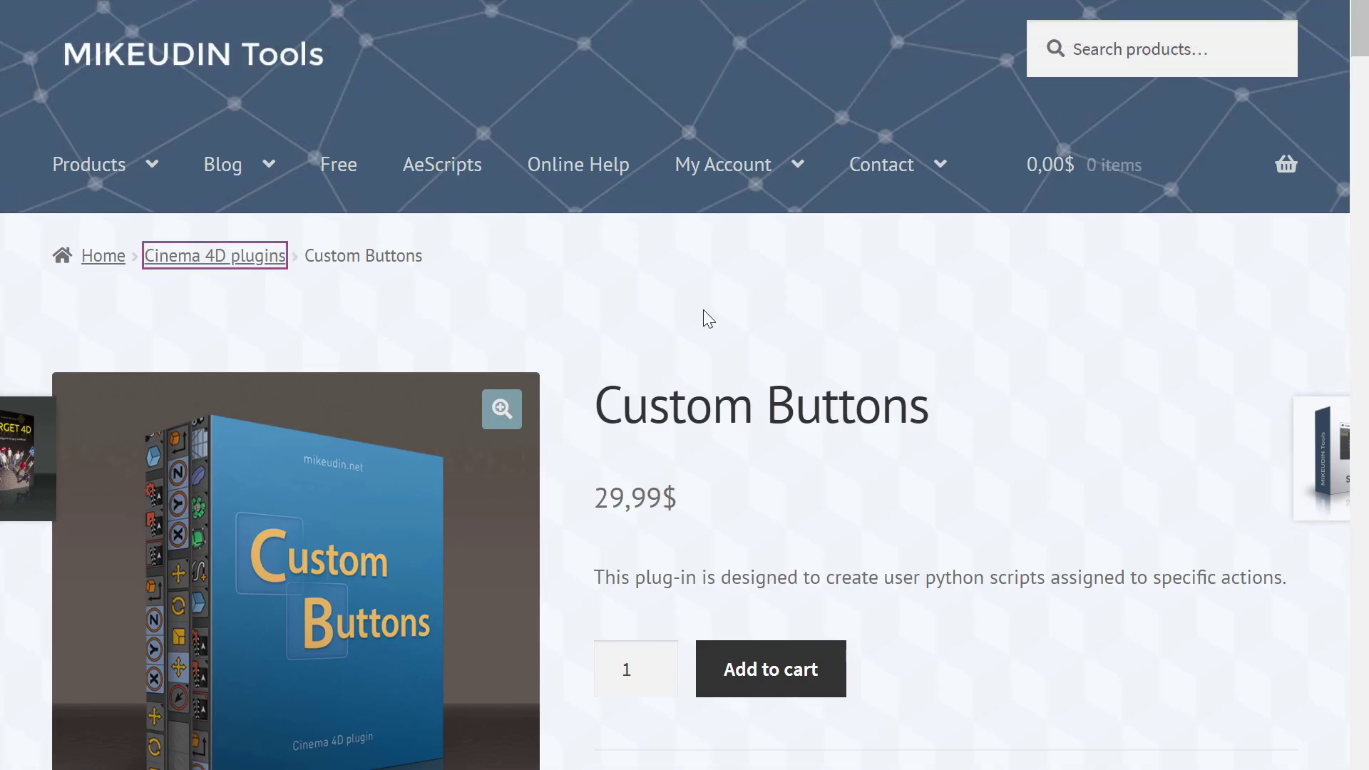
pyautogui.scroll(-5, 737, 434)
pyautogui.scroll(-3, 738, 435)
pyautogui.scroll(-5, 586, 330)
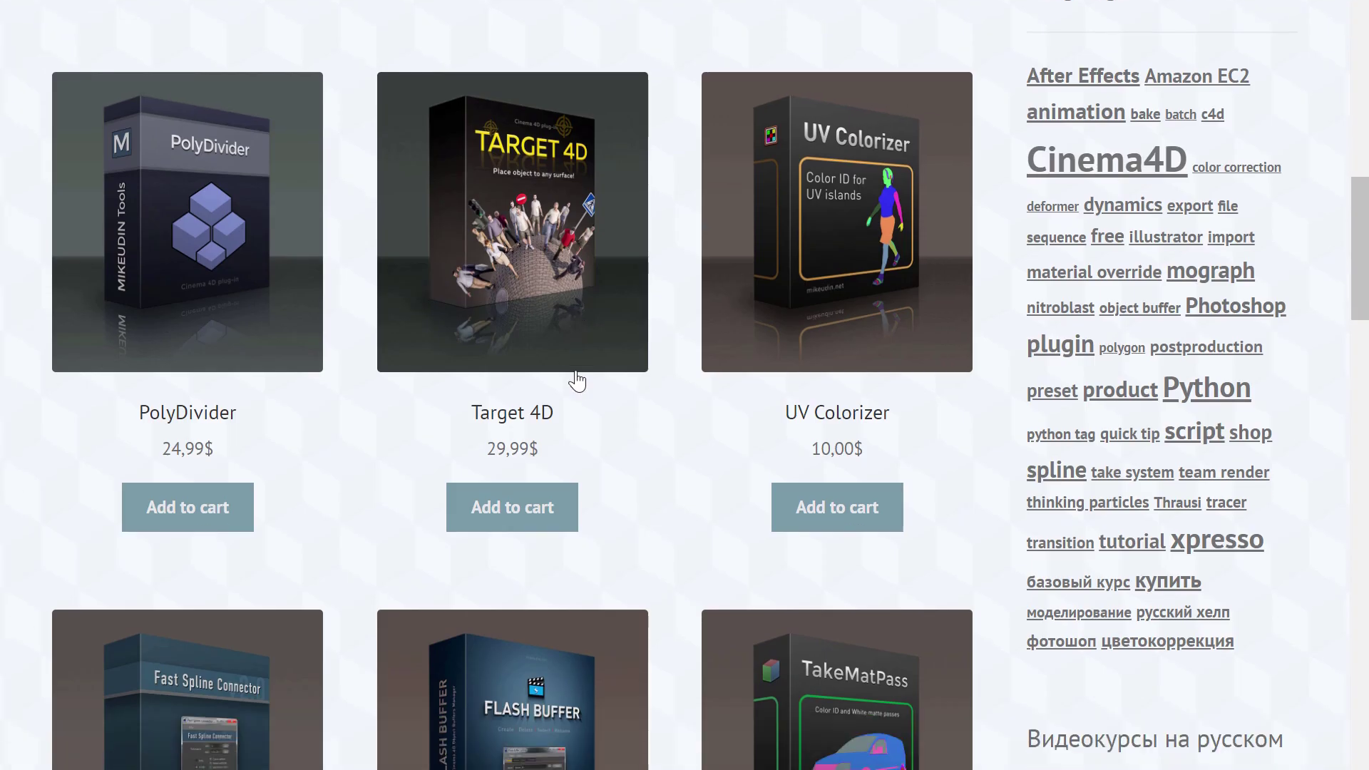
pyautogui.scroll(5, 579, 385)
pyautogui.scroll(6, 585, 389)
pyautogui.scroll(4, 583, 388)
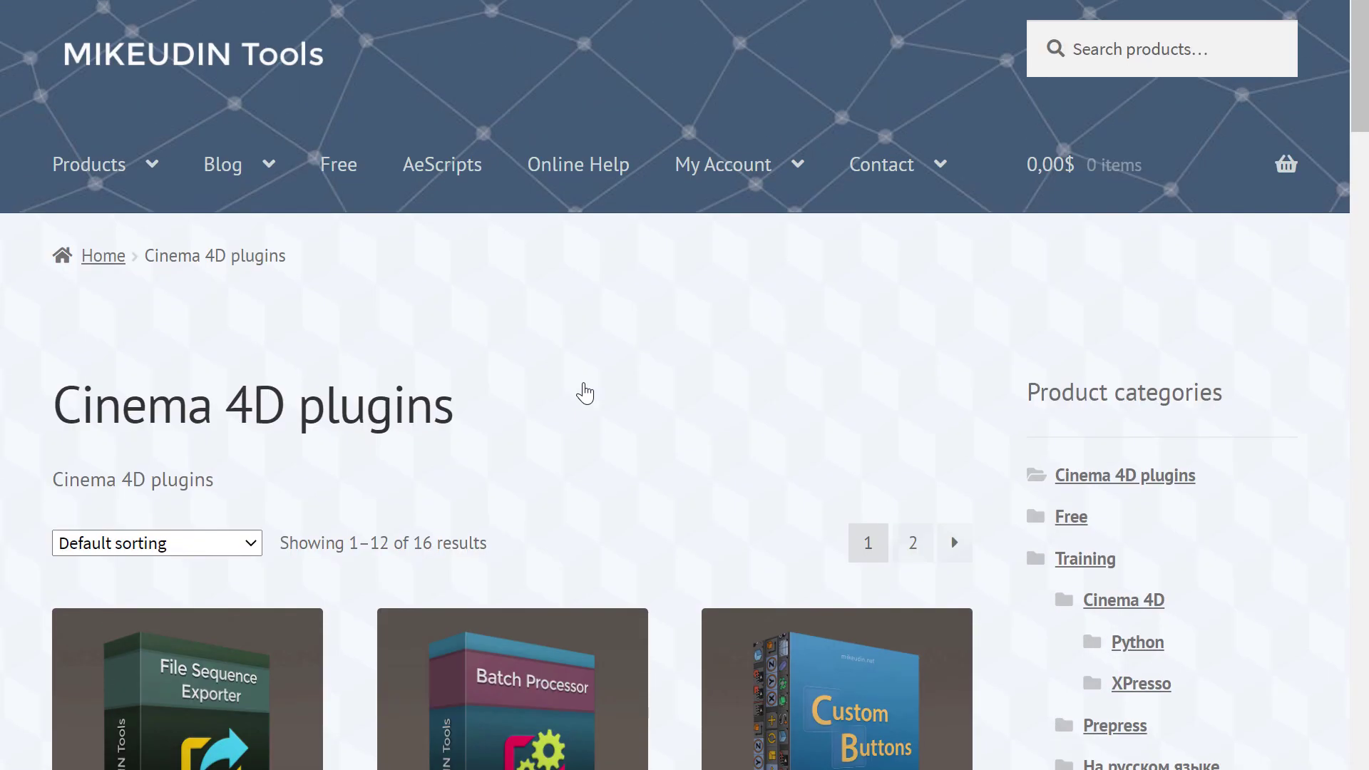
# Step: Browse the Free products listing on the MIKEUDIN Tools site
pyautogui.click(338, 165)
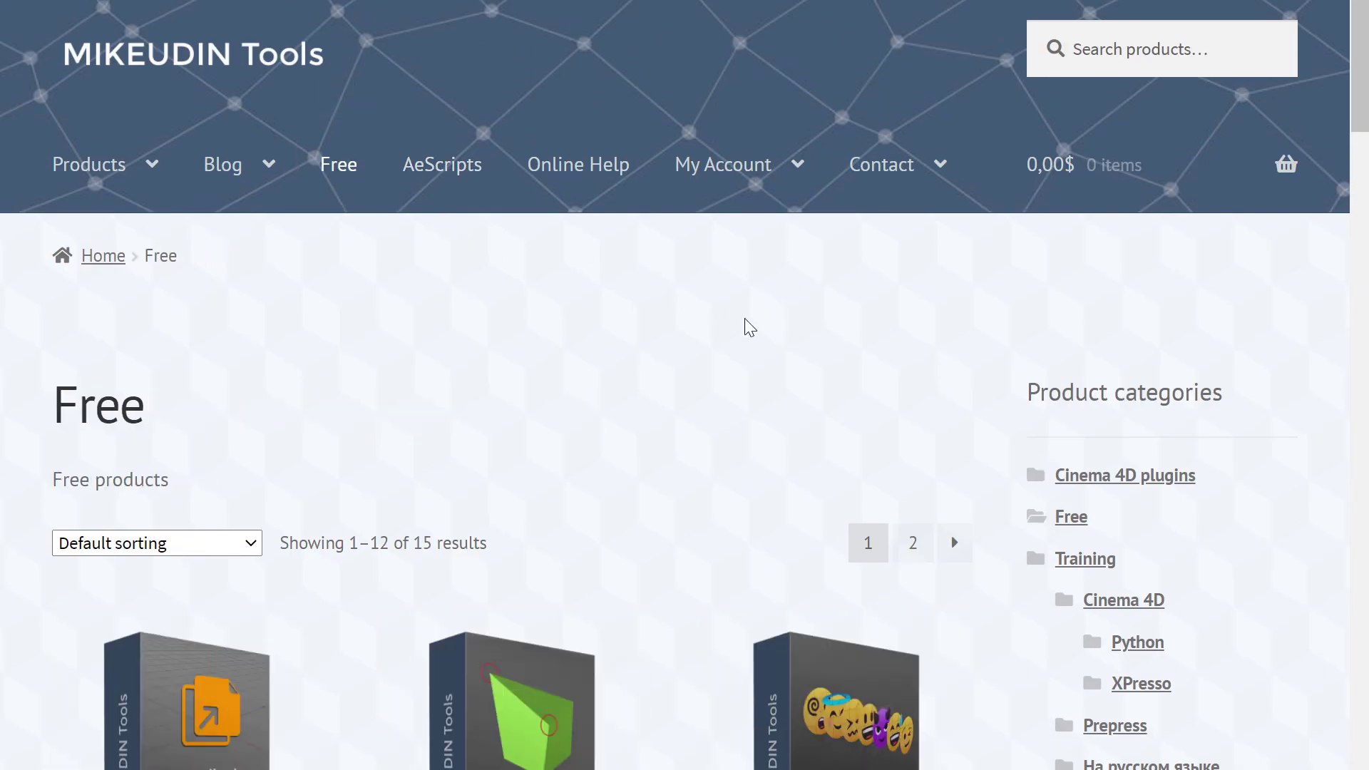
pyautogui.scroll(-3, 749, 433)
pyautogui.scroll(-2, 741, 428)
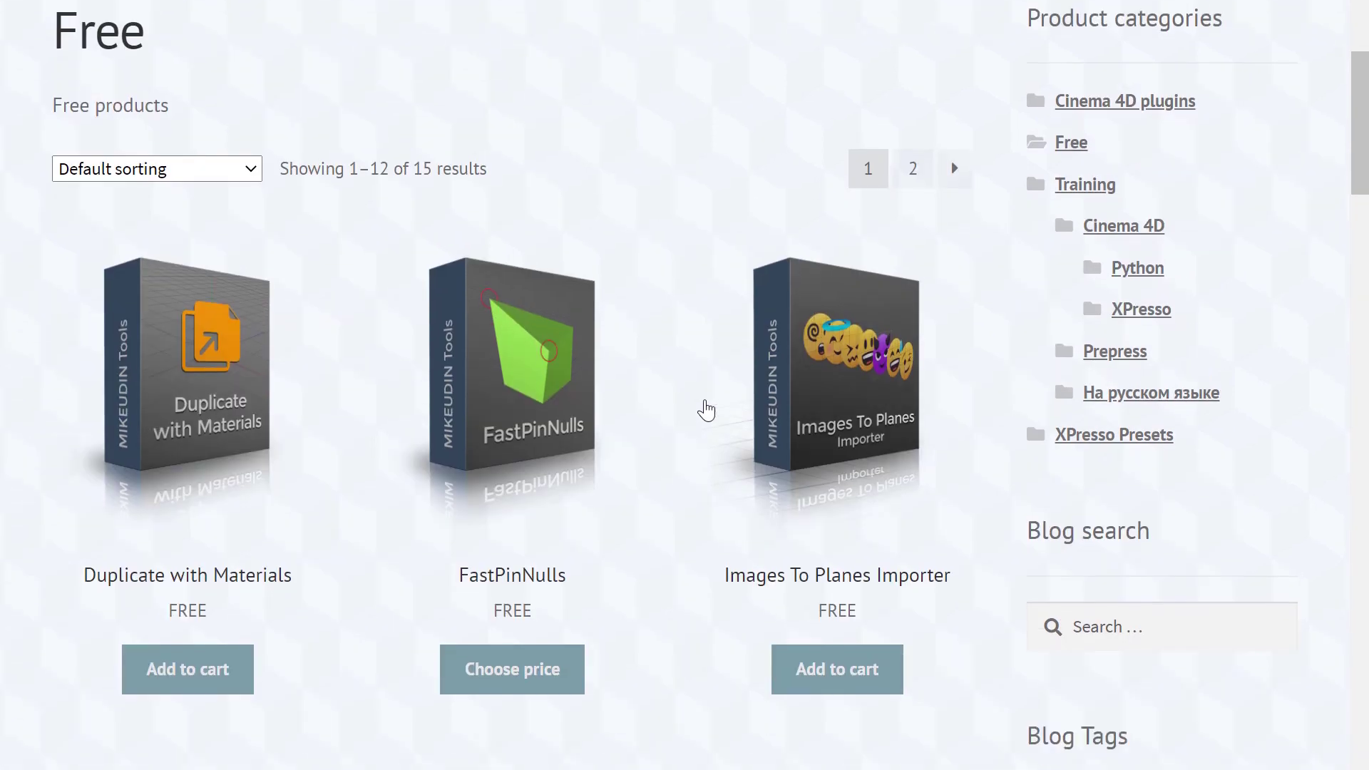
pyautogui.scroll(-2, 690, 381)
pyautogui.scroll(-2, 691, 381)
pyautogui.scroll(-1, 690, 381)
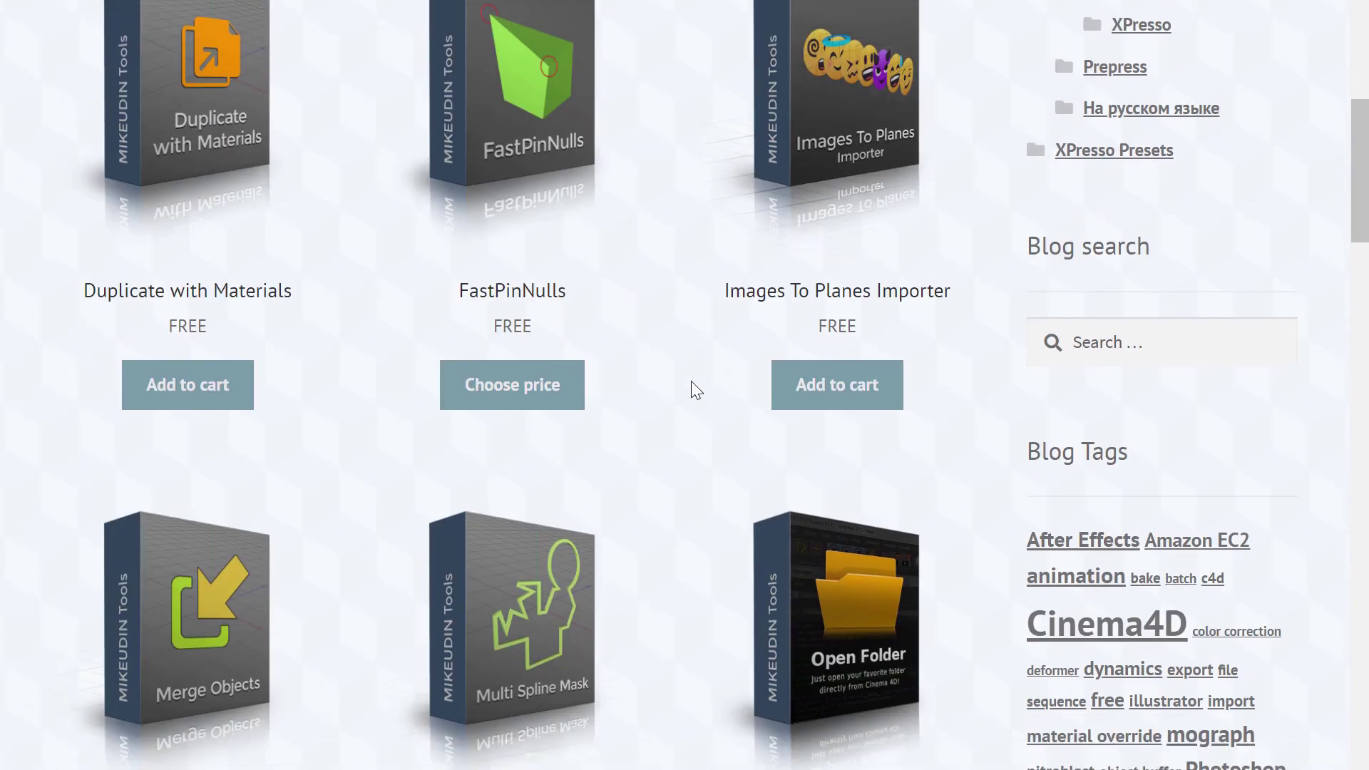
pyautogui.scroll(-3, 690, 380)
pyautogui.scroll(2, 684, 458)
pyautogui.scroll(4, 682, 450)
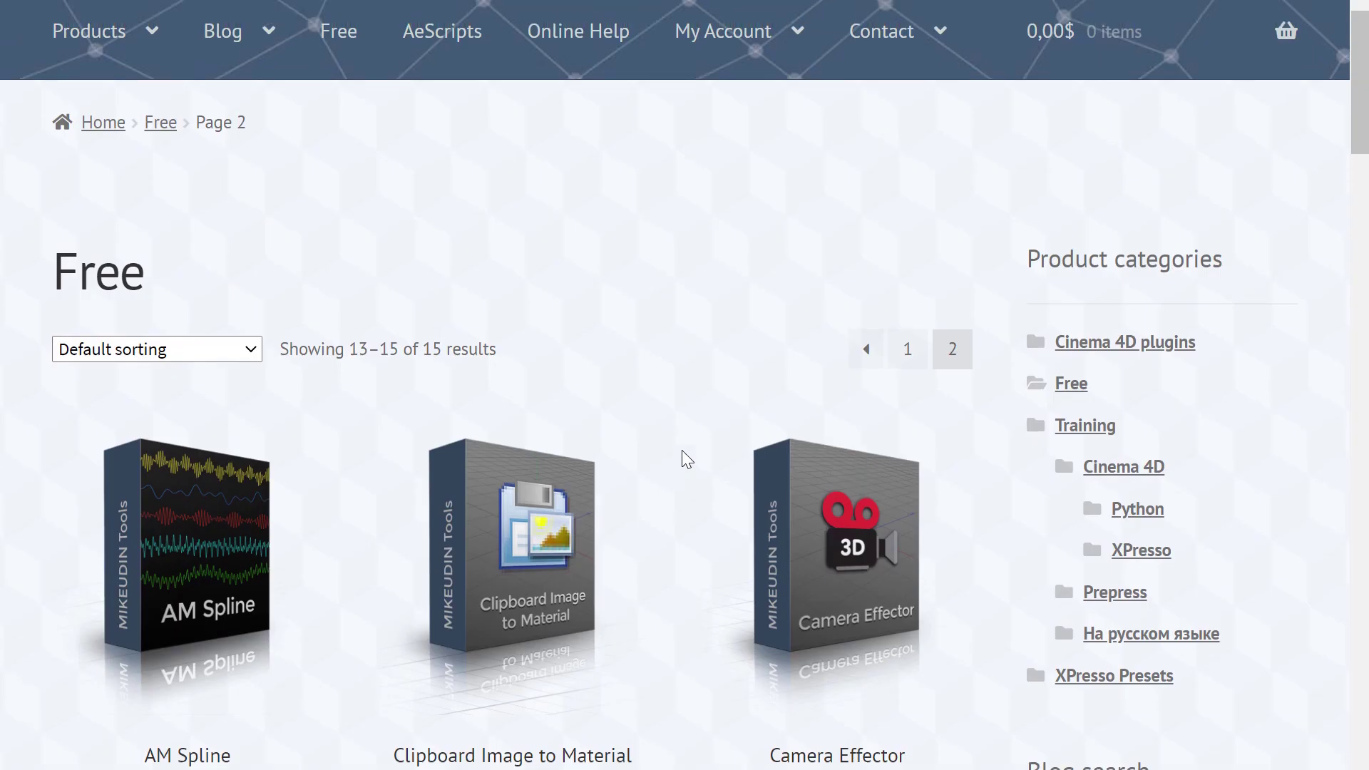
pyautogui.scroll(2, 681, 450)
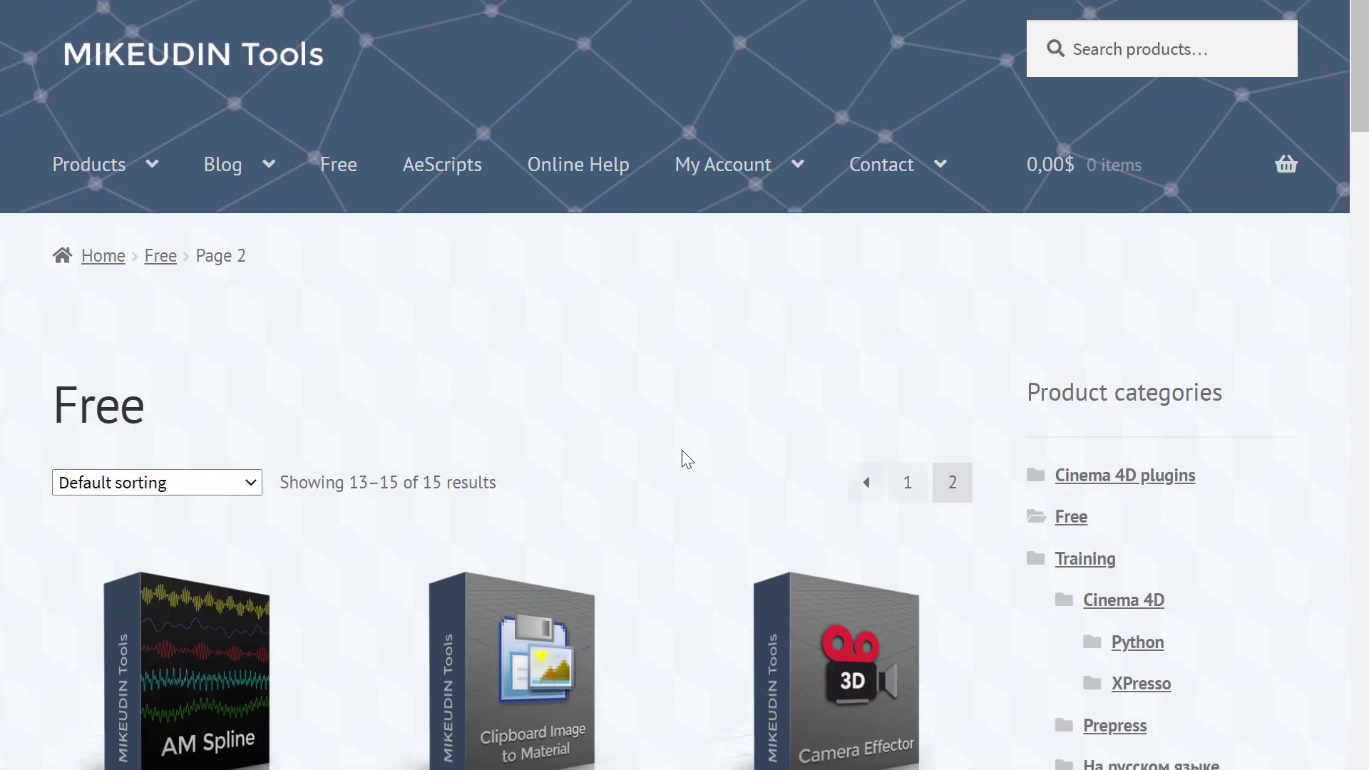